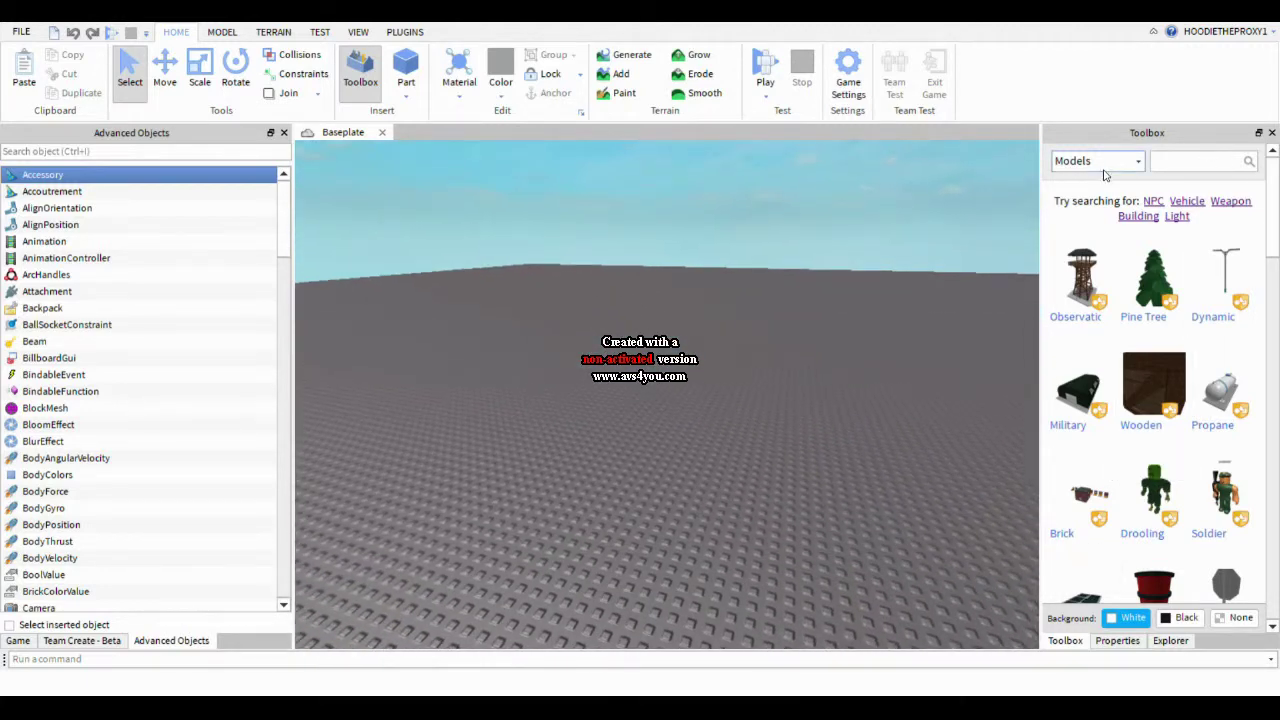
Step: Close the Toolbox, Advanced Objects, Team Create and Game panels, keeping only Properties and Explorer open
{"action": "left_click", "coordinate": [1272, 133]}
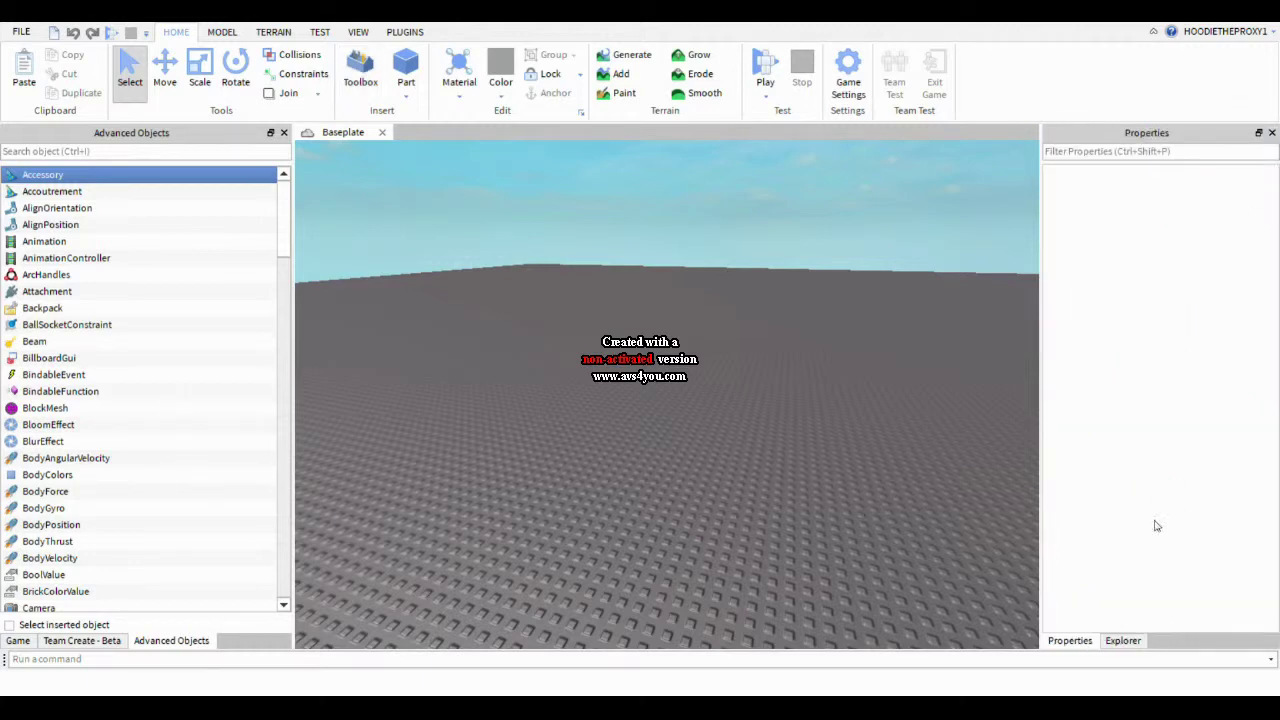
{"action": "left_click", "coordinate": [1122, 642]}
{"action": "left_click", "coordinate": [1094, 644]}
{"action": "left_click", "coordinate": [1125, 642]}
{"action": "left_click", "coordinate": [1080, 644]}
{"action": "left_click", "coordinate": [1118, 654]}
{"action": "right_click_drag", "start_coordinate": [834, 449], "coordinate": [690, 505]}
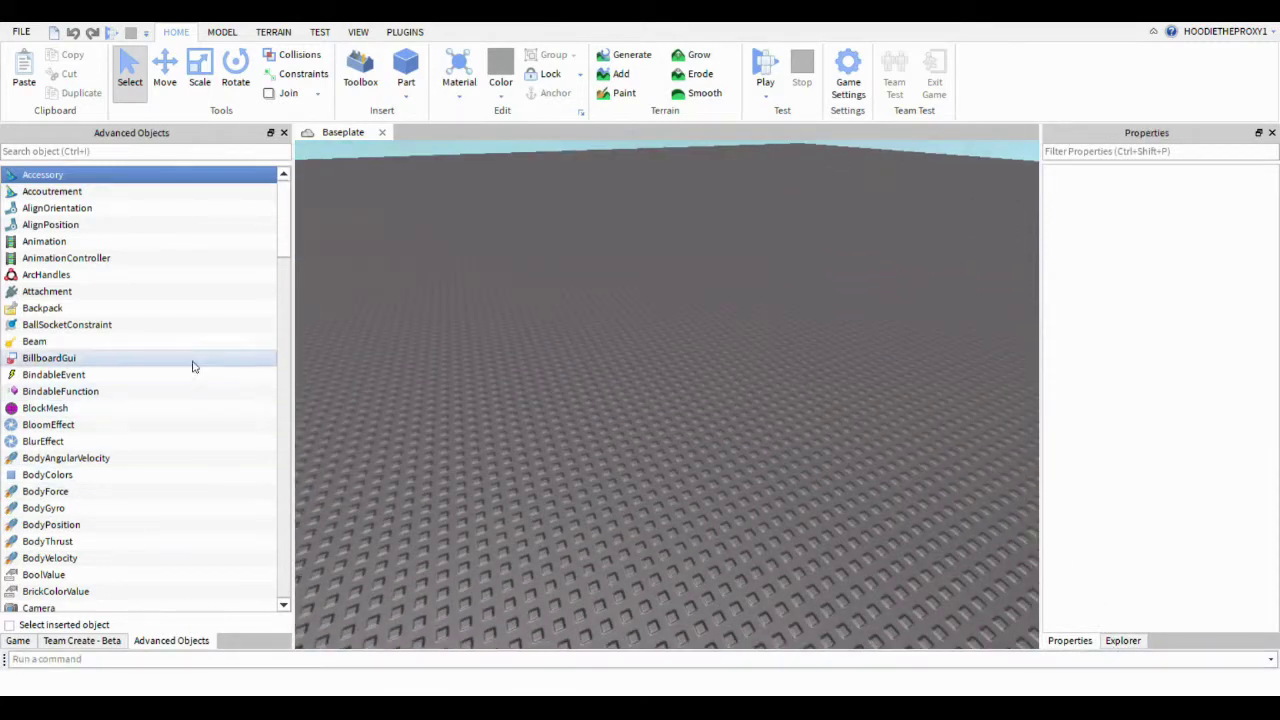
{"action": "left_click", "coordinate": [284, 133]}
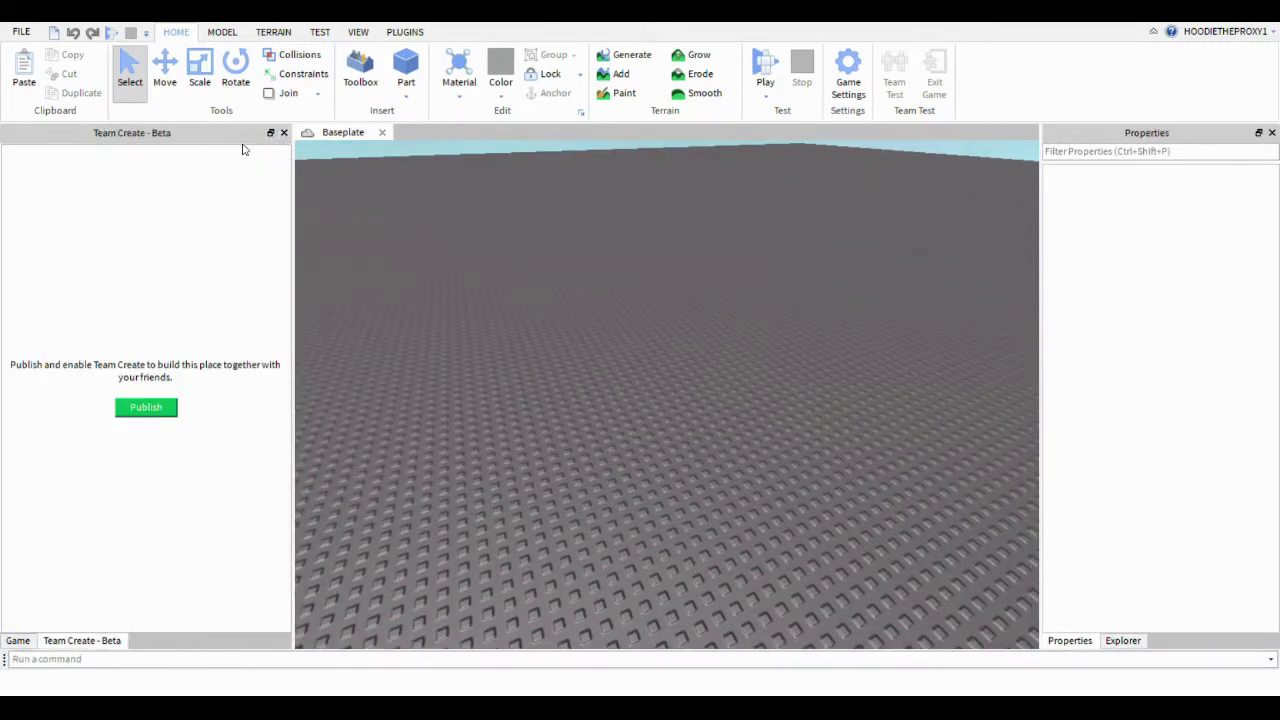
{"action": "left_click", "coordinate": [284, 133]}
{"action": "left_click", "coordinate": [285, 133]}
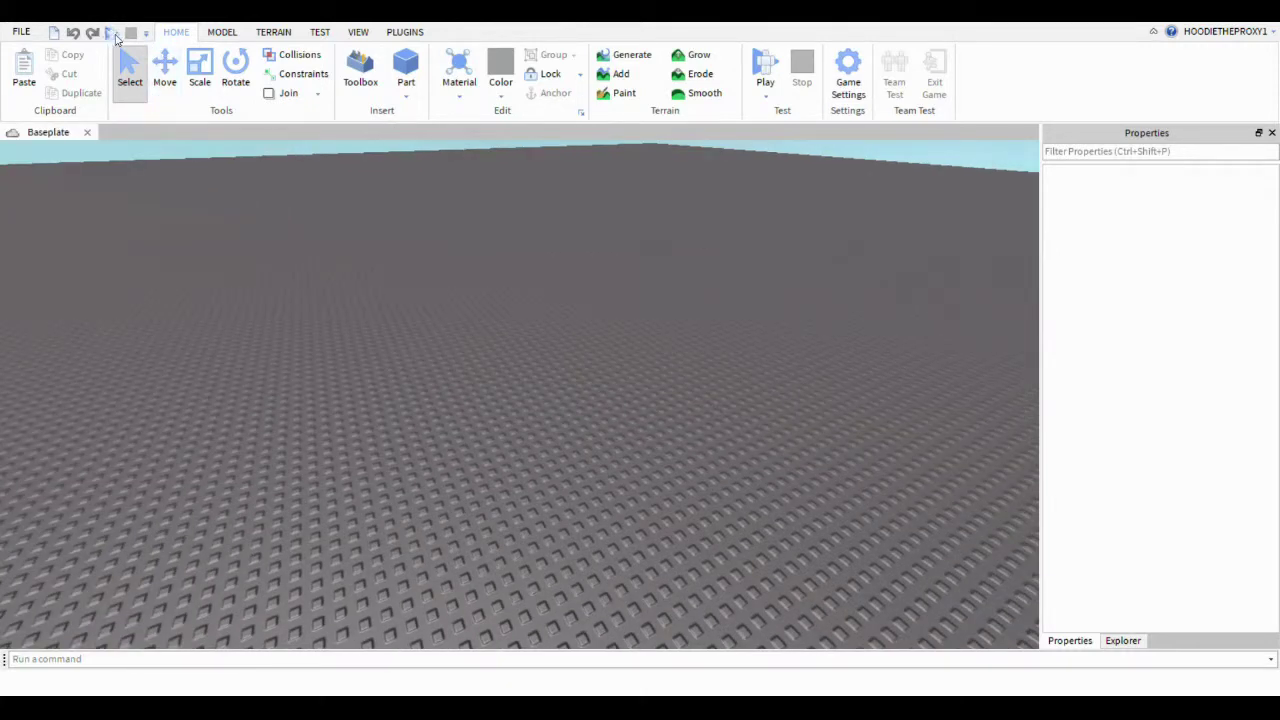
Step: Copy the player's character model from the Workspace during a play test and stop the test
{"action": "left_click", "coordinate": [114, 35]}
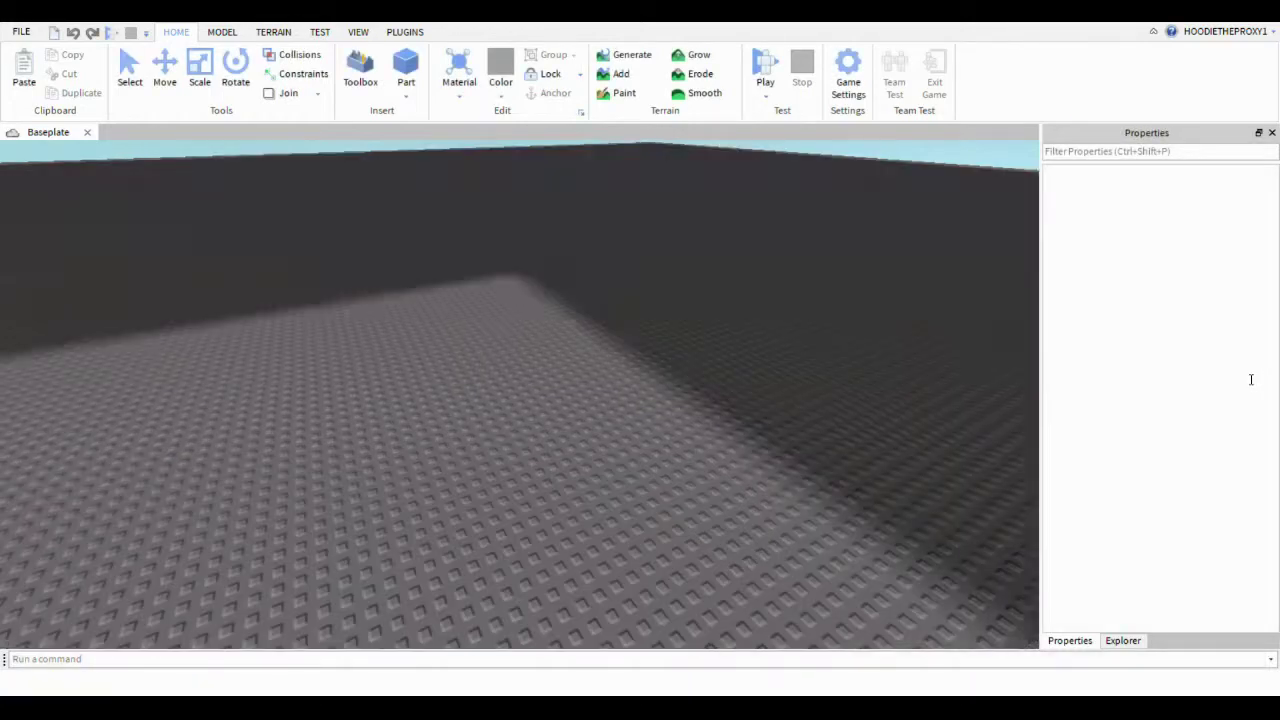
{"action": "left_click", "coordinate": [1122, 640]}
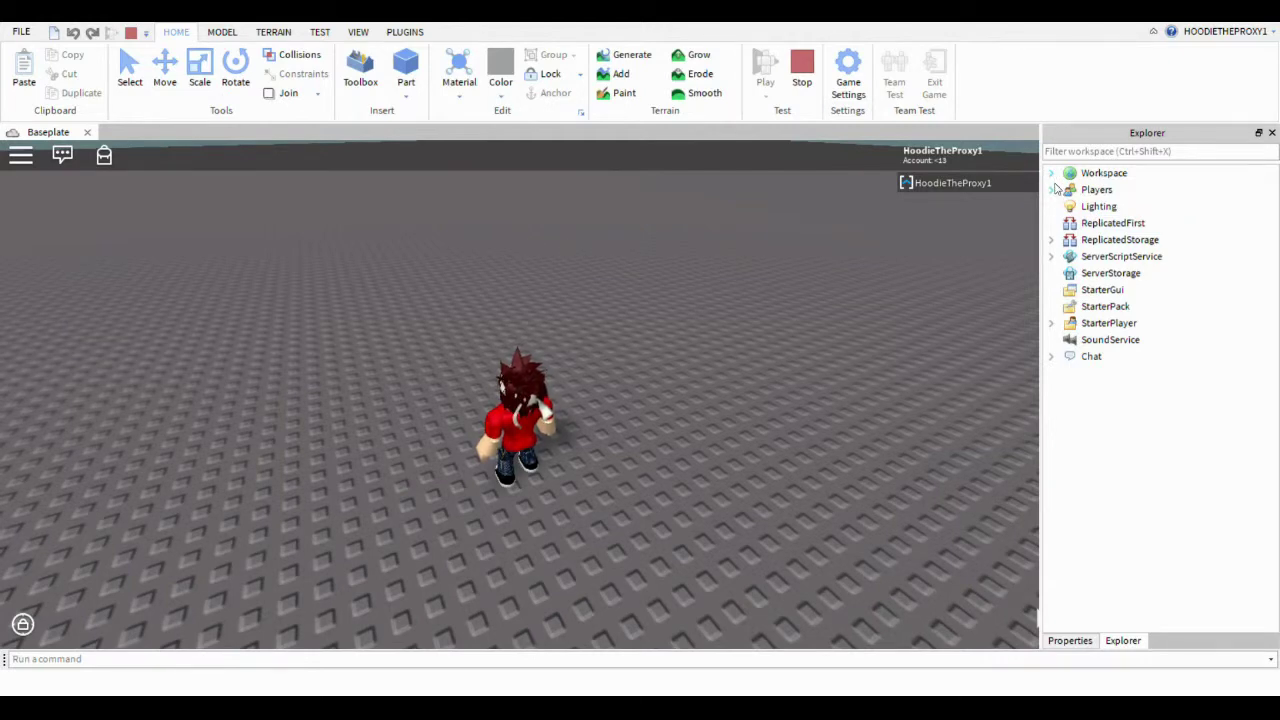
{"action": "left_click", "coordinate": [1051, 189]}
{"action": "left_click", "coordinate": [1050, 173]}
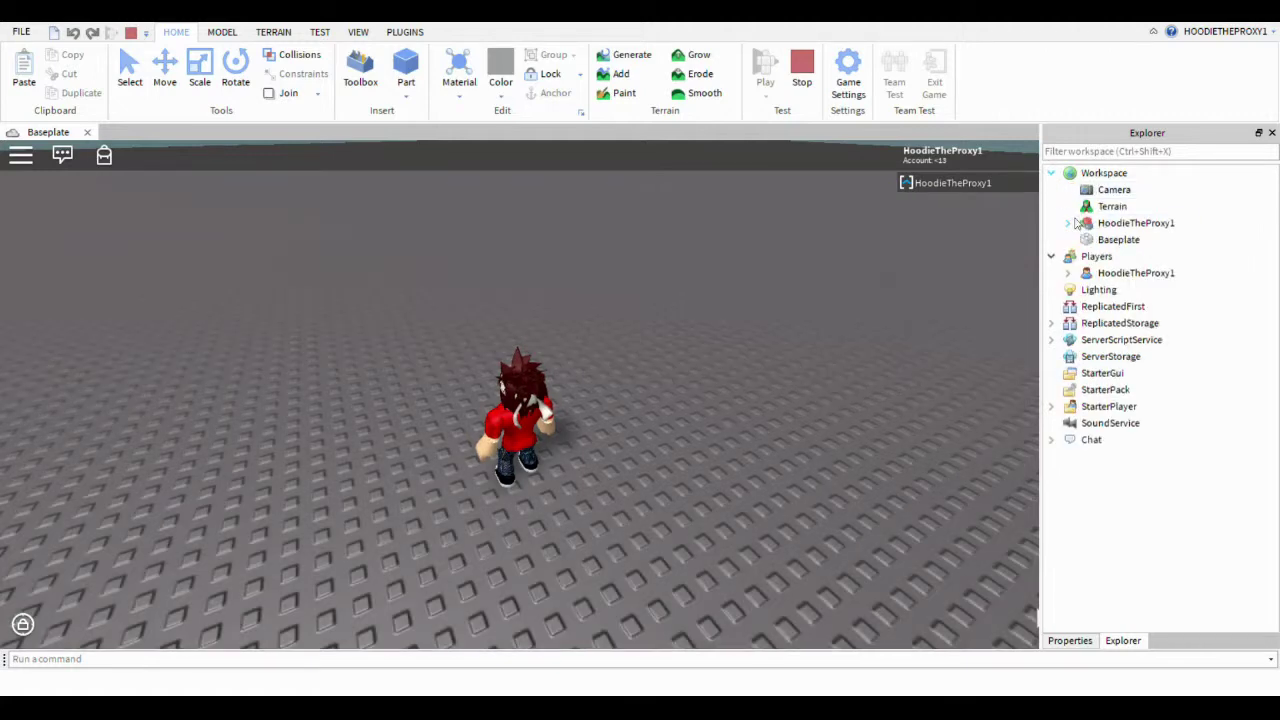
{"action": "left_click", "coordinate": [1086, 225]}
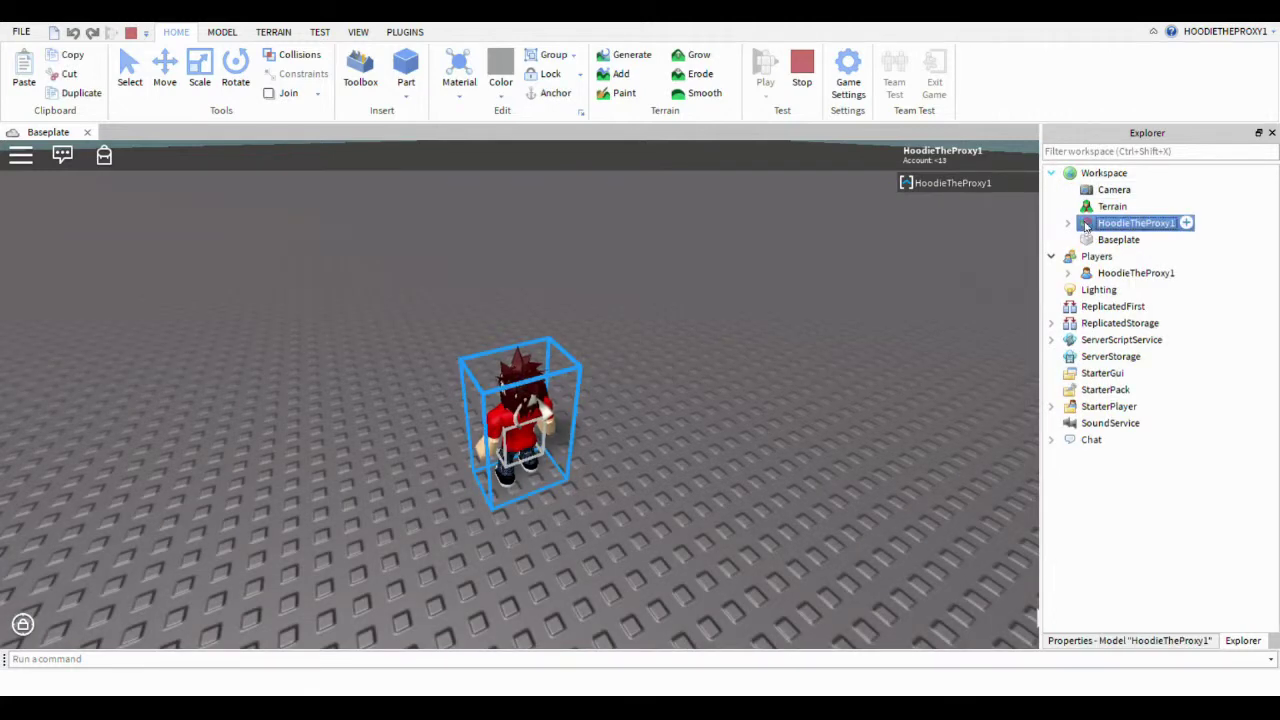
{"action": "left_click", "coordinate": [129, 35]}
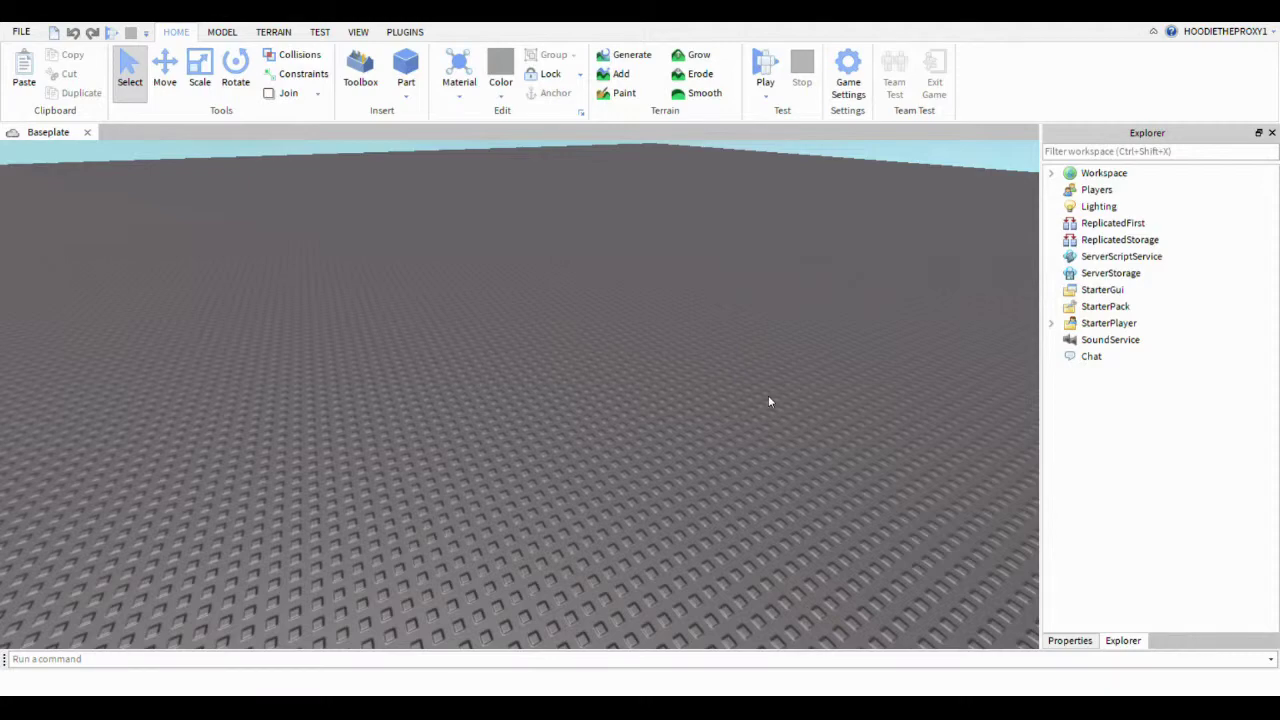
Step: Paste the copied character model into the Workspace and bring it into close view
{"action": "key", "text": "ctrl+v"}
{"action": "right_click_drag", "start_coordinate": [746, 342], "coordinate": [748, 346]}
{"action": "key", "text": "w"}
{"action": "key", "text": "w"}
{"action": "key", "text": "s"}
{"action": "key", "text": "w"}
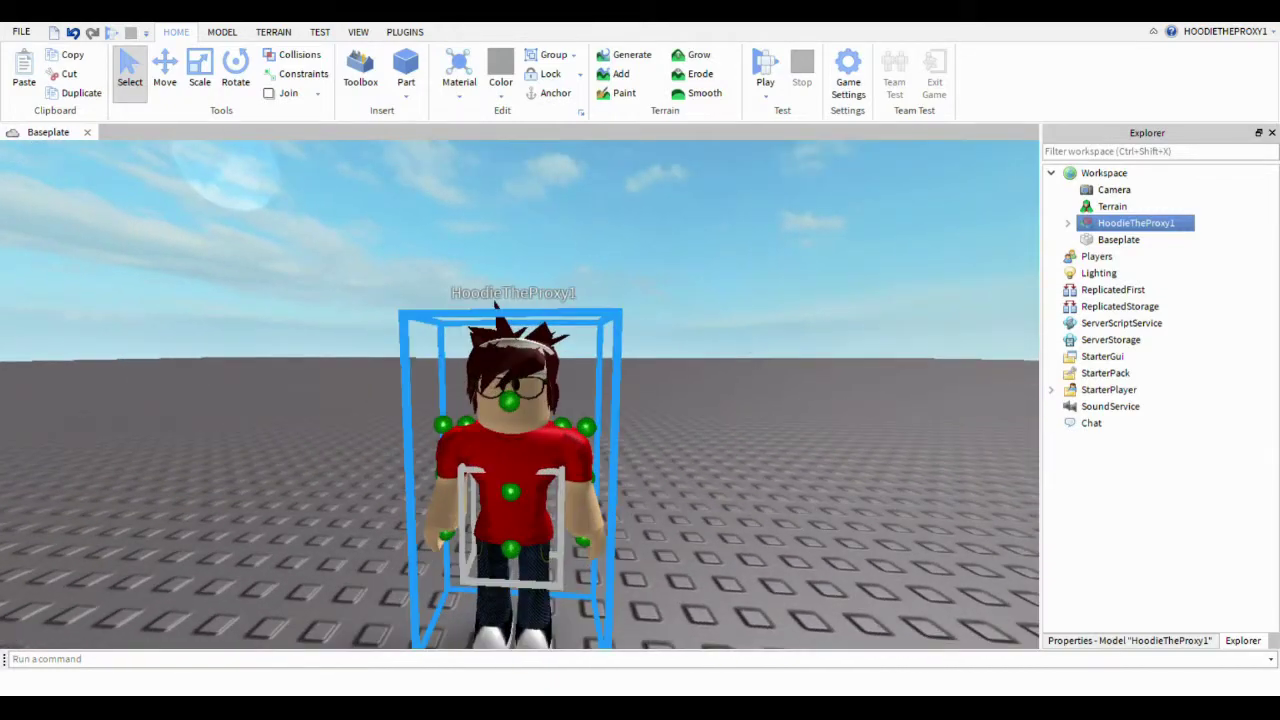
Step: Turn off the constraint details to hide the green attachment points on the character
{"action": "left_click", "coordinate": [222, 32]}
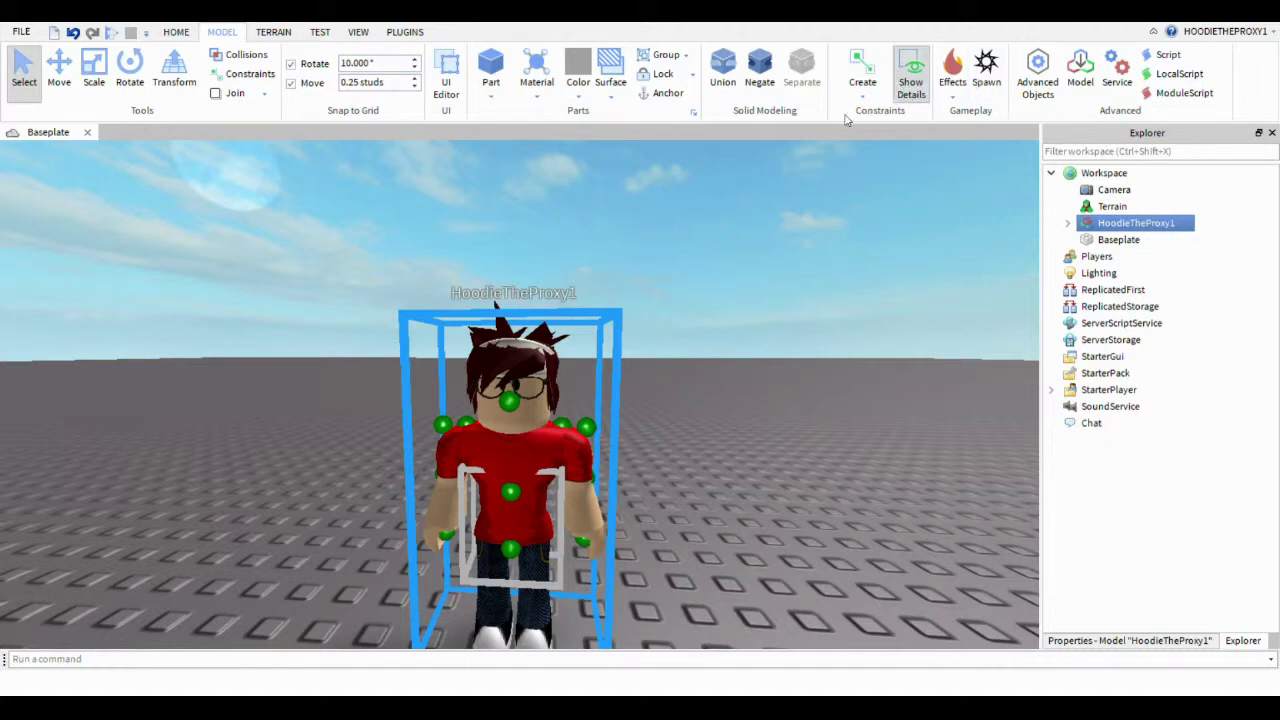
{"action": "left_click", "coordinate": [911, 78]}
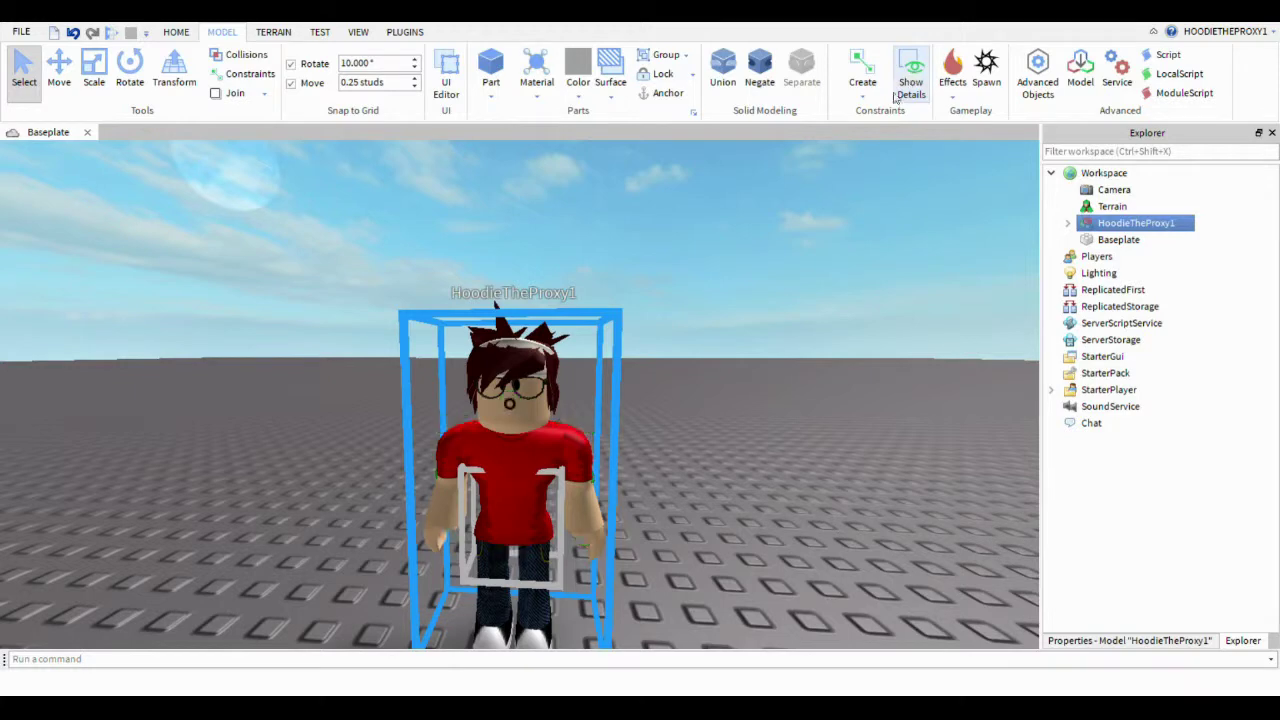
{"action": "right_click_drag", "start_coordinate": [531, 411], "coordinate": [536, 406]}
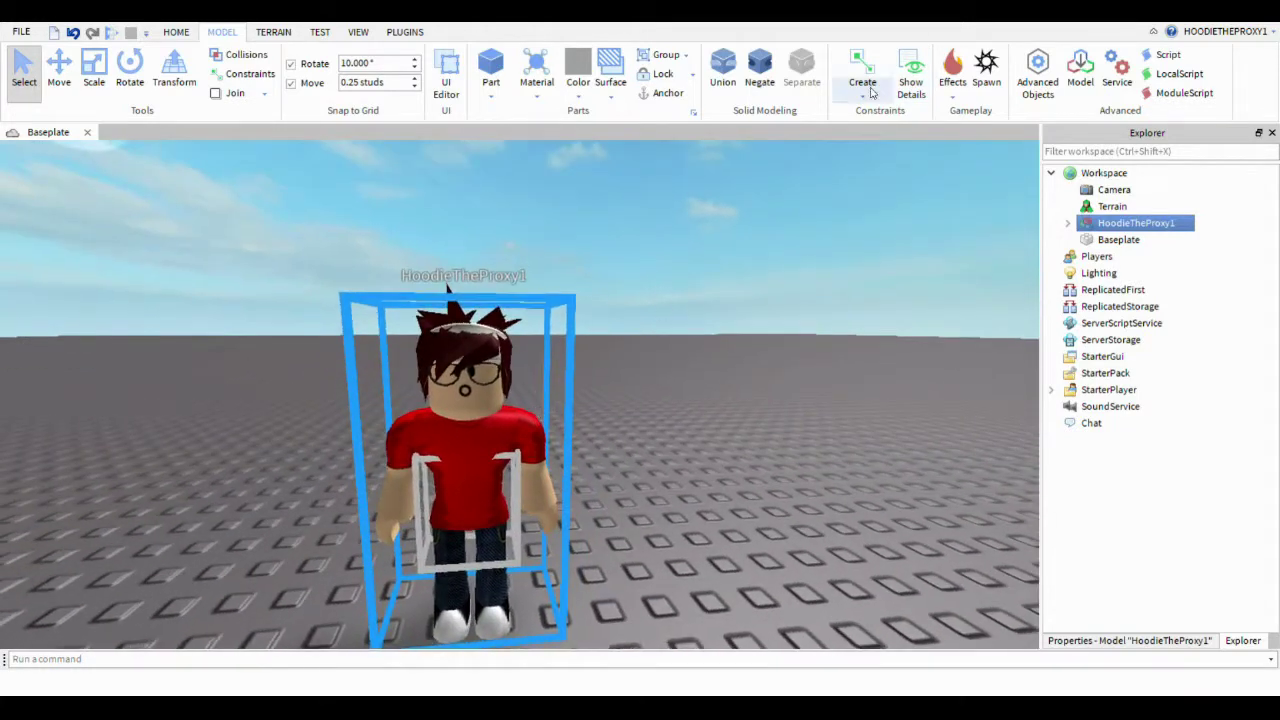
{"action": "left_click", "coordinate": [908, 82]}
{"action": "right_click_drag", "start_coordinate": [590, 321], "coordinate": [587, 320]}
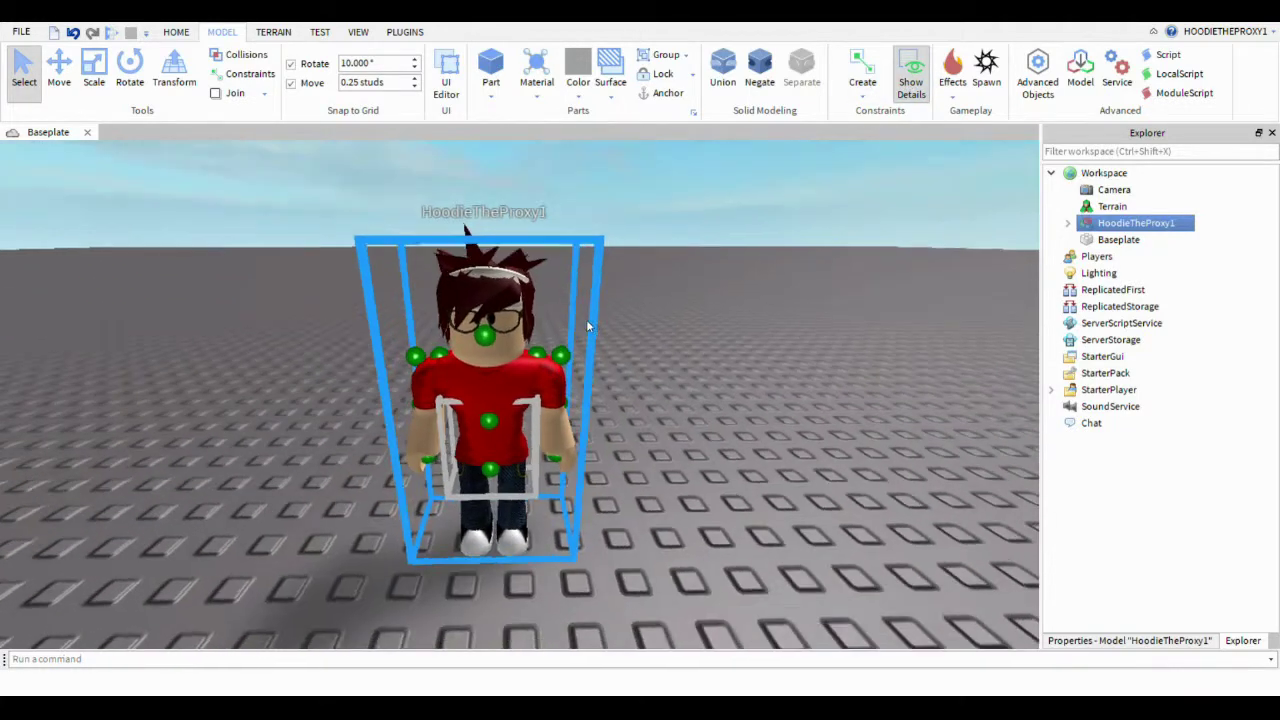
{"action": "left_click", "coordinate": [911, 78]}
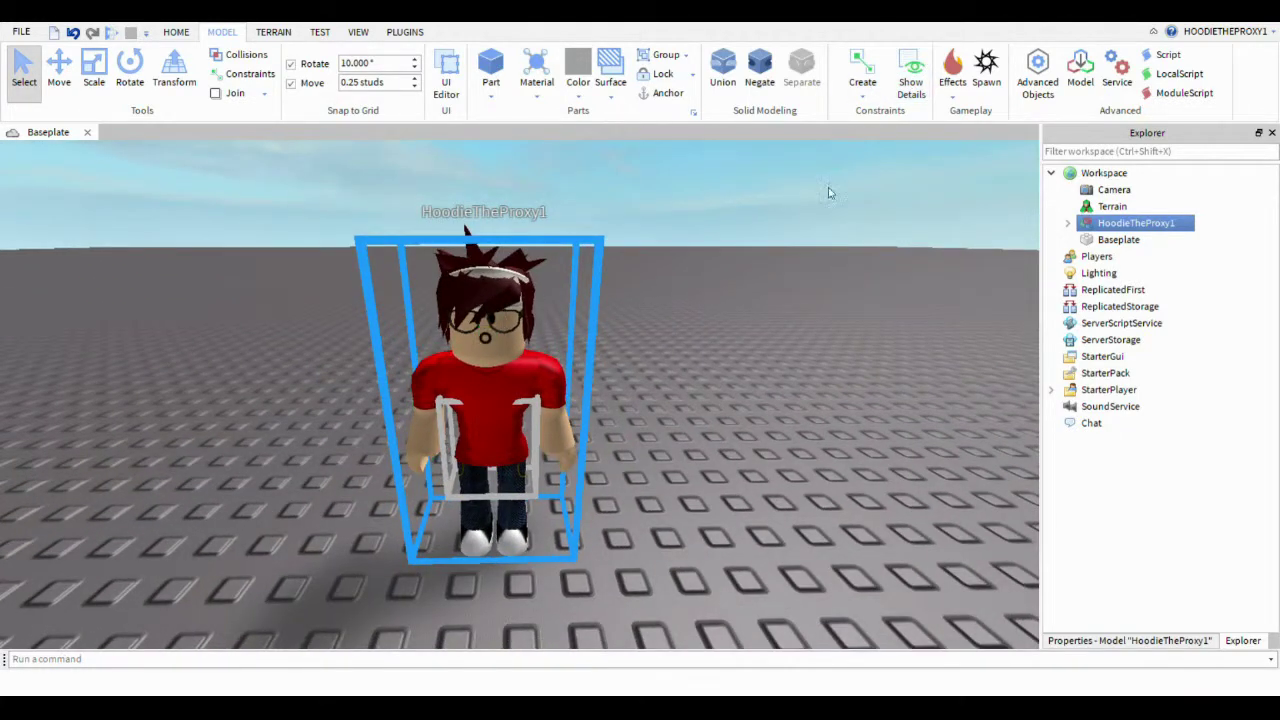
Step: Rename the character model to a blank name to remove the label above its head
{"action": "left_click", "coordinate": [1067, 224]}
{"action": "left_click", "coordinate": [1142, 224]}
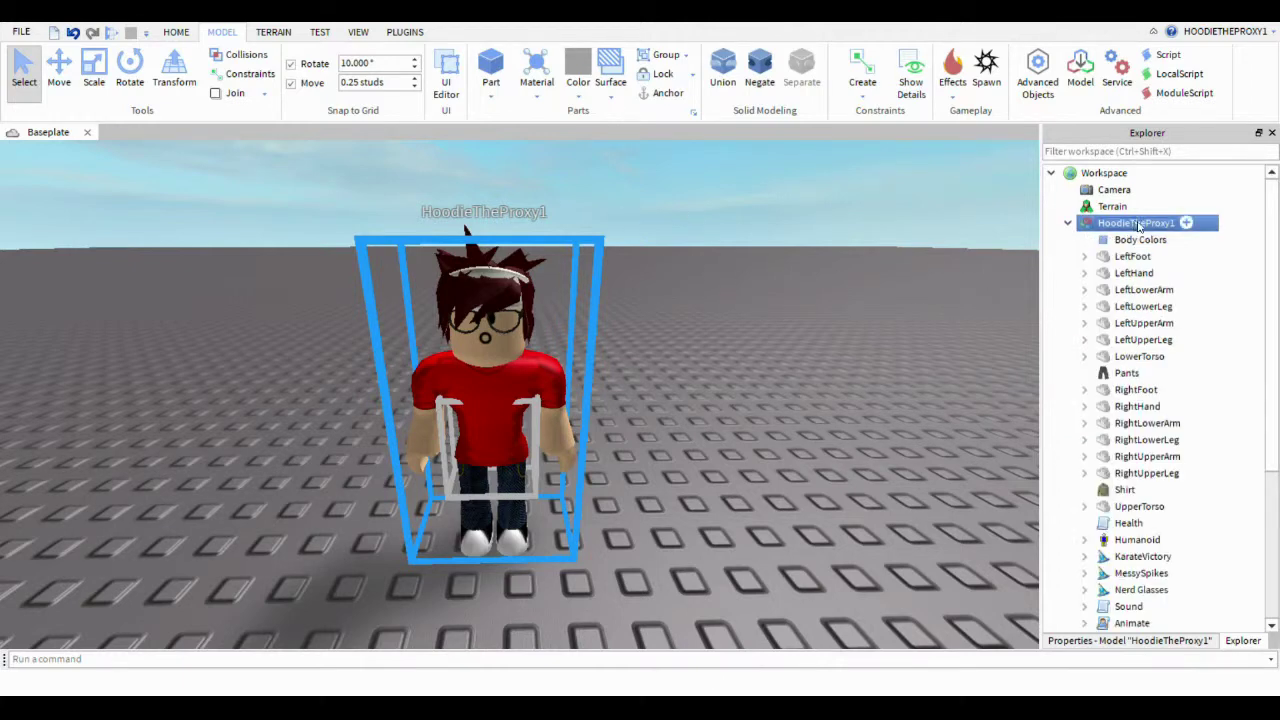
{"action": "key", "text": "BackSpace"}
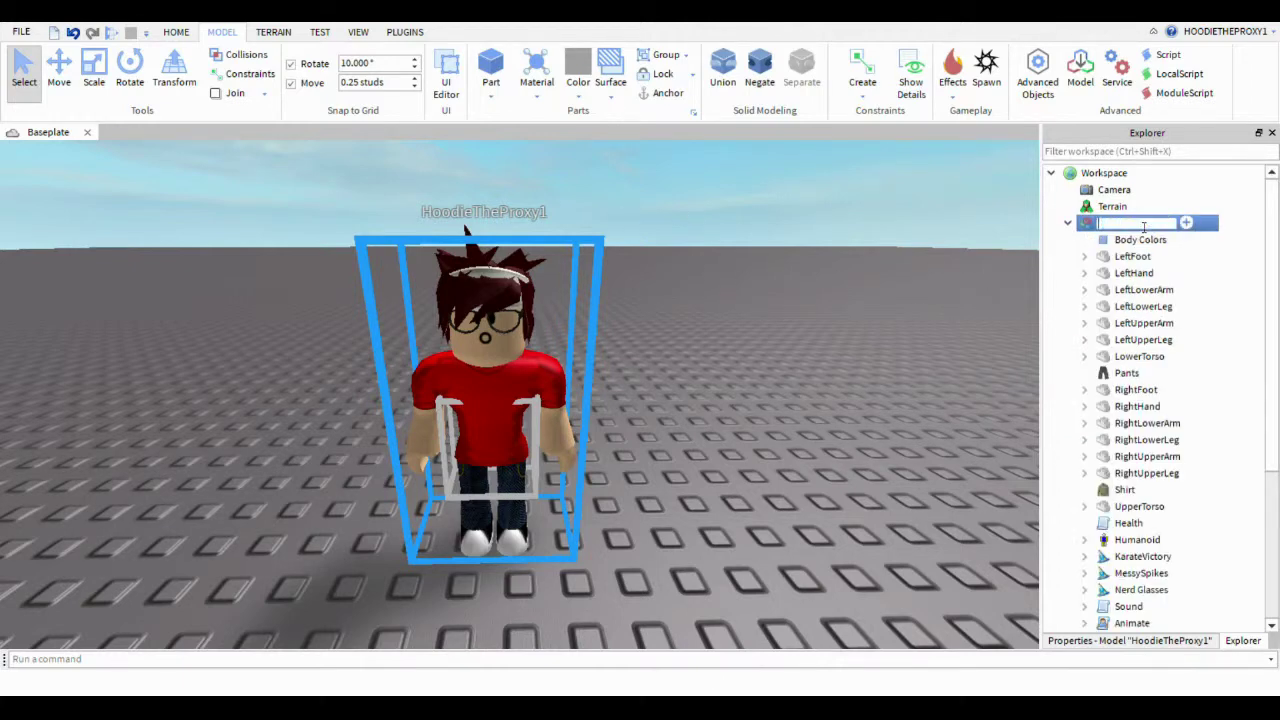
{"action": "key", "text": "Escape"}
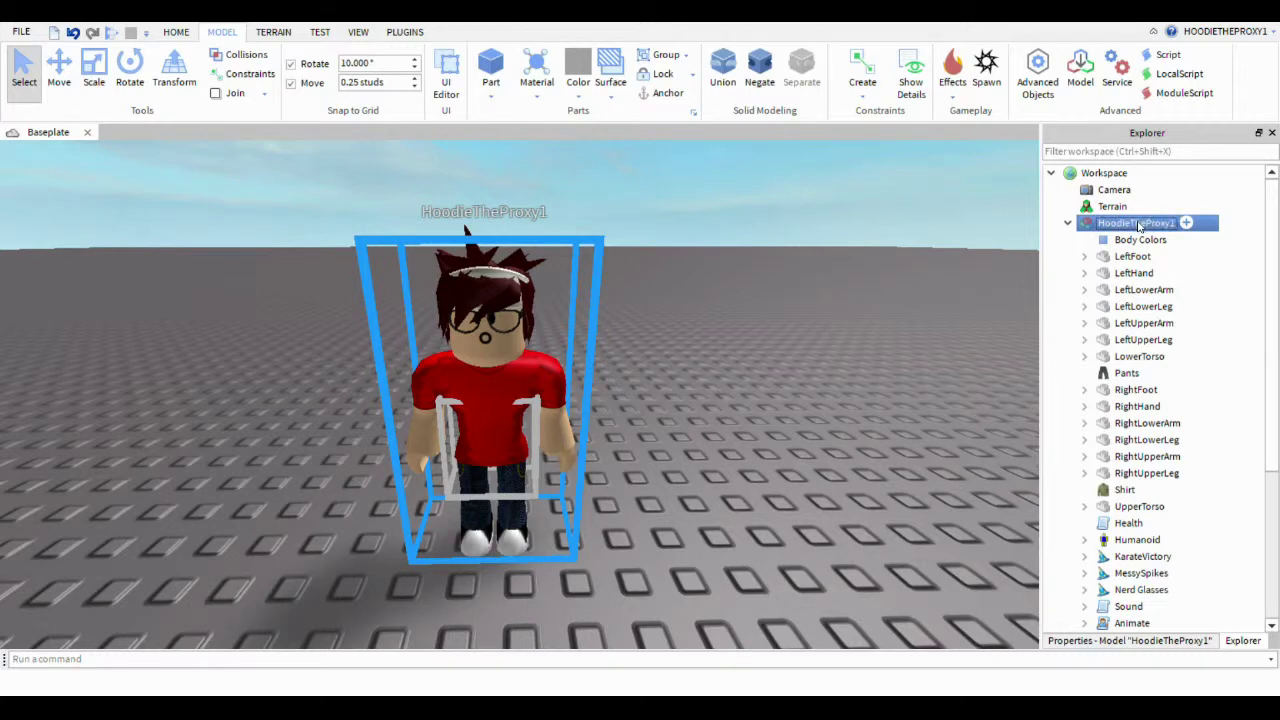
{"action": "left_click", "coordinate": [1139, 226]}
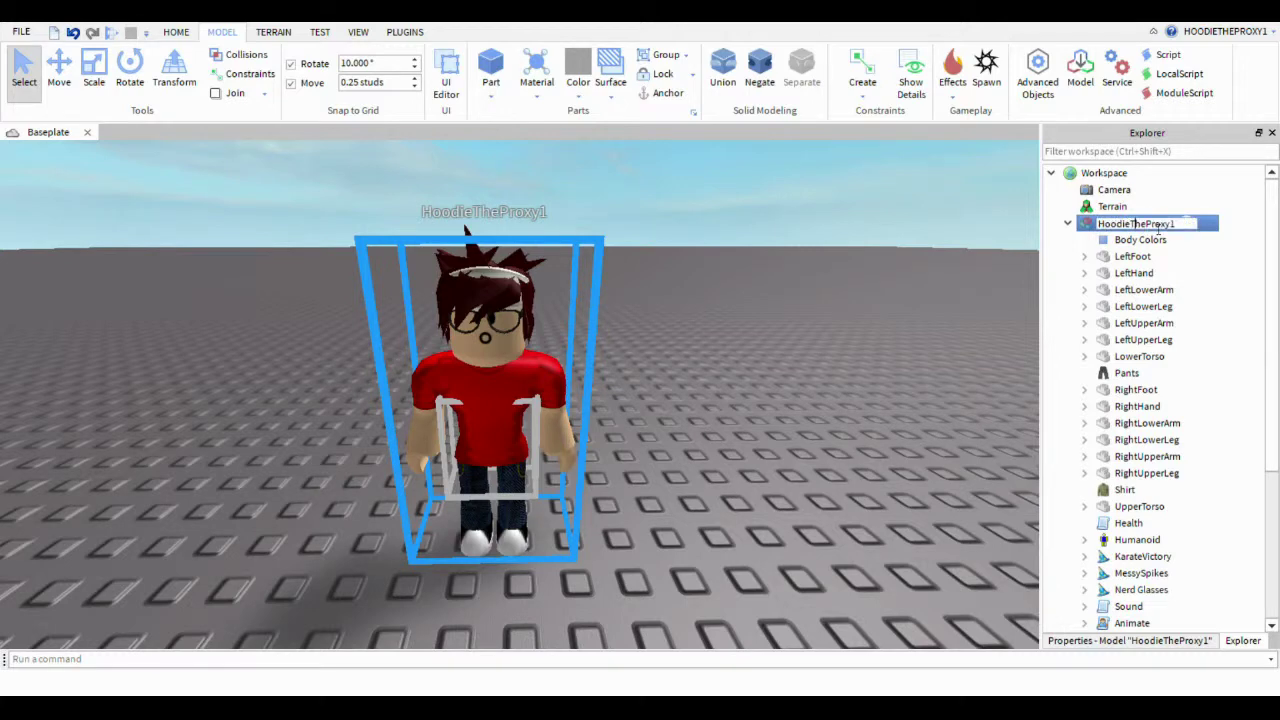
{"action": "key", "text": "BackSpace"}
{"action": "key", "text": "Return"}
{"action": "left_click", "coordinate": [815, 320]}
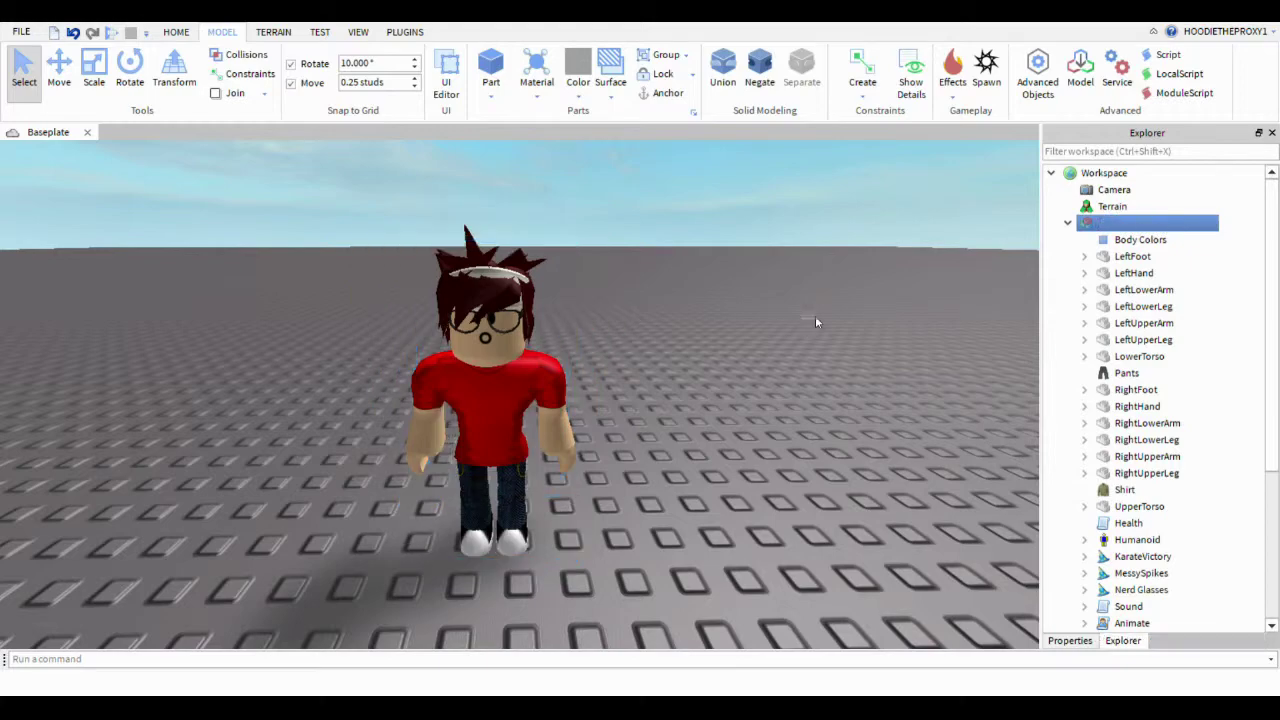
Step: Collapse the blank-named character model in the Workspace hierarchy and examine it from several distances
{"action": "right_click_drag", "start_coordinate": [815, 320], "coordinate": [818, 317]}
{"action": "scroll", "coordinate": [819, 320], "scroll_direction": "up", "scroll_amount": 2}
{"action": "scroll", "coordinate": [819, 320], "scroll_direction": "down", "scroll_amount": 3}
{"action": "scroll", "coordinate": [818, 317], "scroll_direction": "down", "scroll_amount": 3}
{"action": "scroll", "coordinate": [818, 317], "scroll_direction": "up", "scroll_amount": 1}
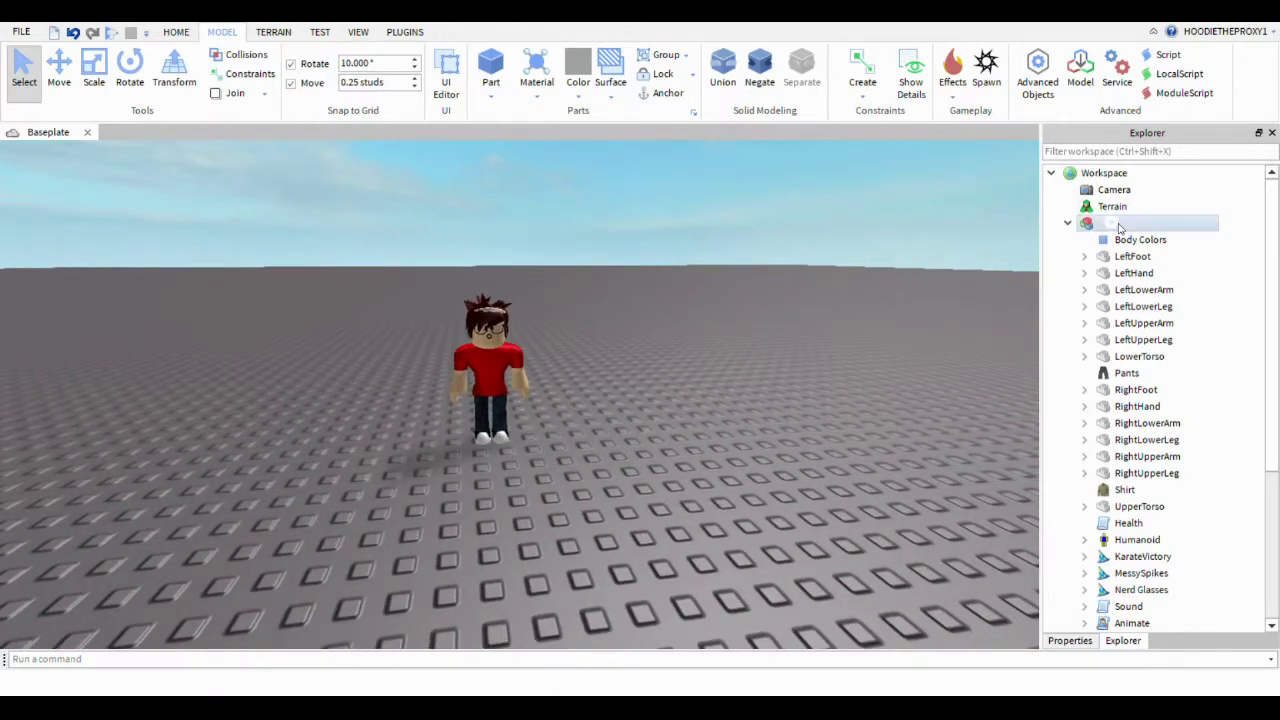
{"action": "left_click", "coordinate": [1067, 223]}
{"action": "left_click", "coordinate": [1085, 222]}
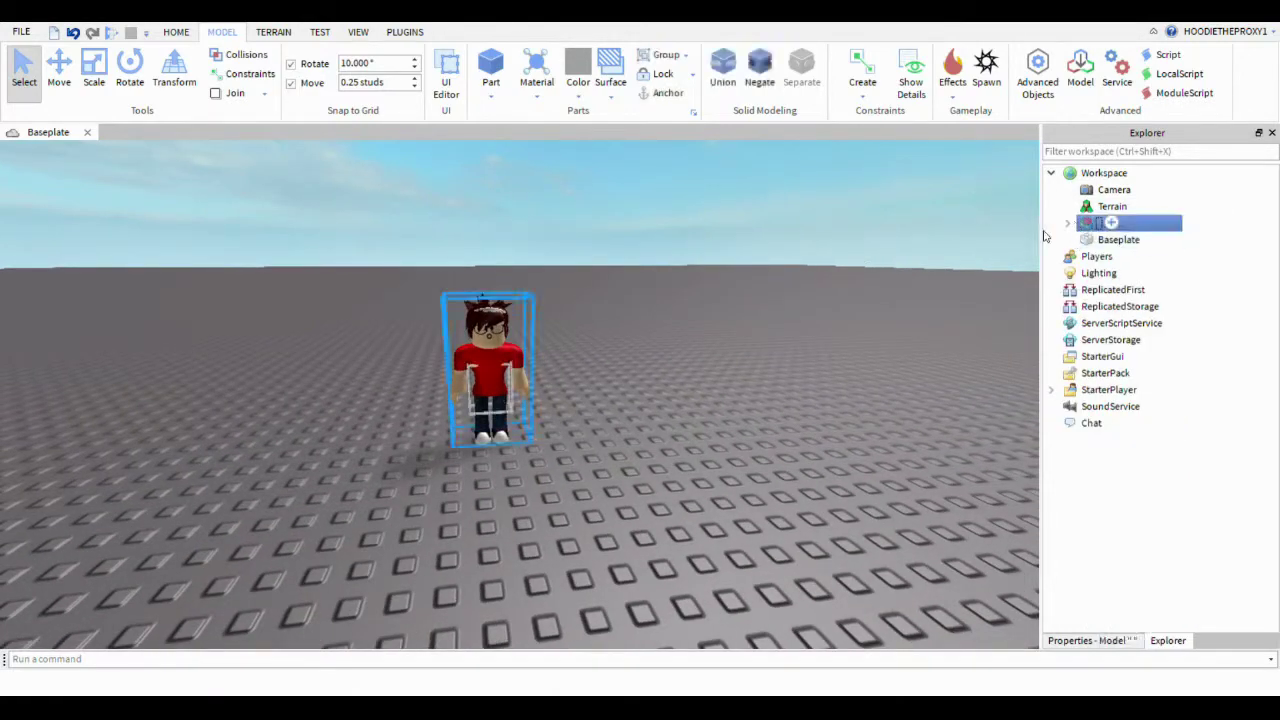
{"action": "key", "text": "f"}
{"action": "right_click_drag", "start_coordinate": [851, 271], "coordinate": [851, 271]}
{"action": "scroll", "coordinate": [851, 271], "scroll_direction": "up", "scroll_amount": 2}
{"action": "scroll", "coordinate": [819, 262], "scroll_direction": "up", "scroll_amount": 2}
{"action": "scroll", "coordinate": [819, 262], "scroll_direction": "down", "scroll_amount": 3}
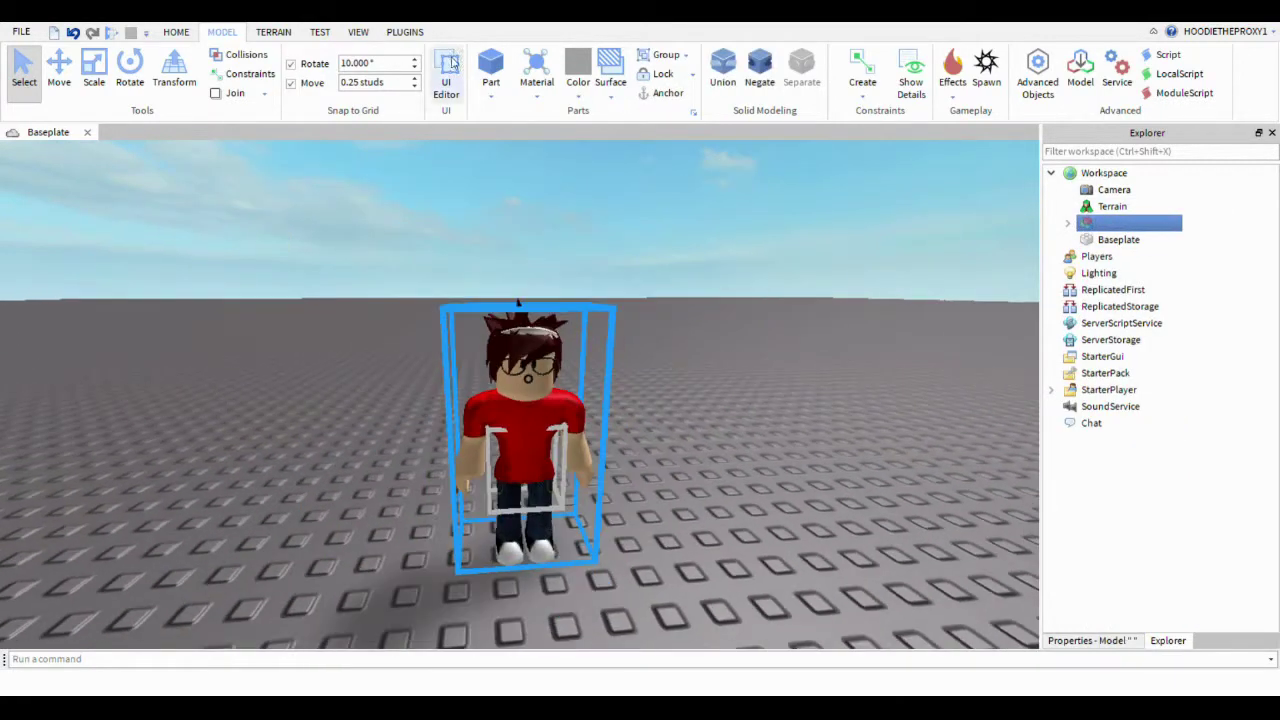
{"action": "left_click", "coordinate": [59, 68]}
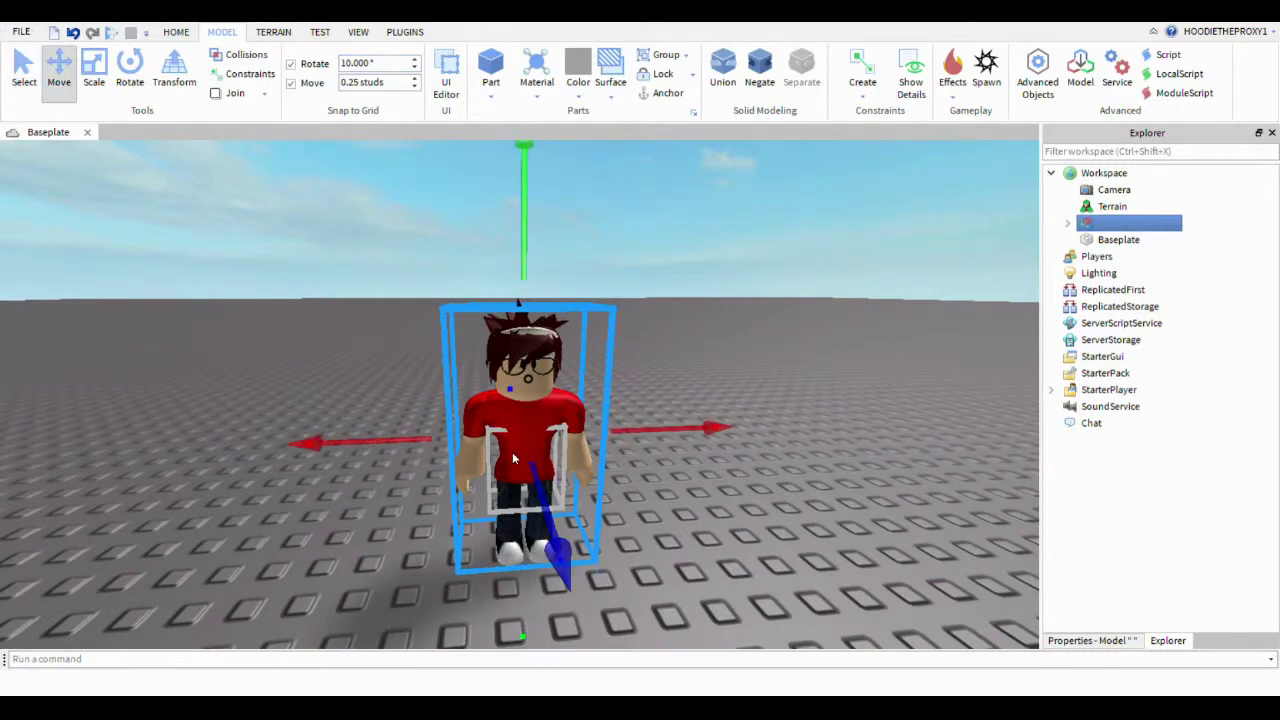
{"action": "right_click_drag", "start_coordinate": [551, 513], "coordinate": [671, 458]}
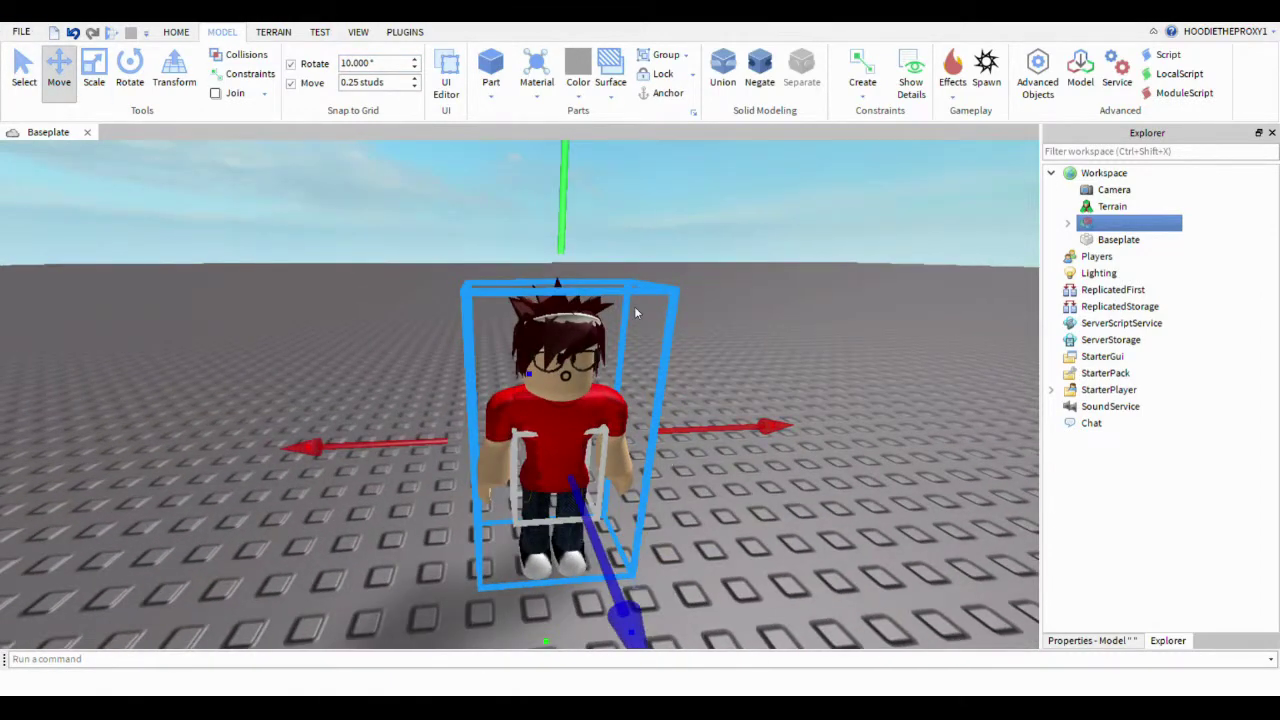
{"action": "right_click_drag", "start_coordinate": [636, 311], "coordinate": [765, 401]}
{"action": "left_click", "coordinate": [763, 400]}
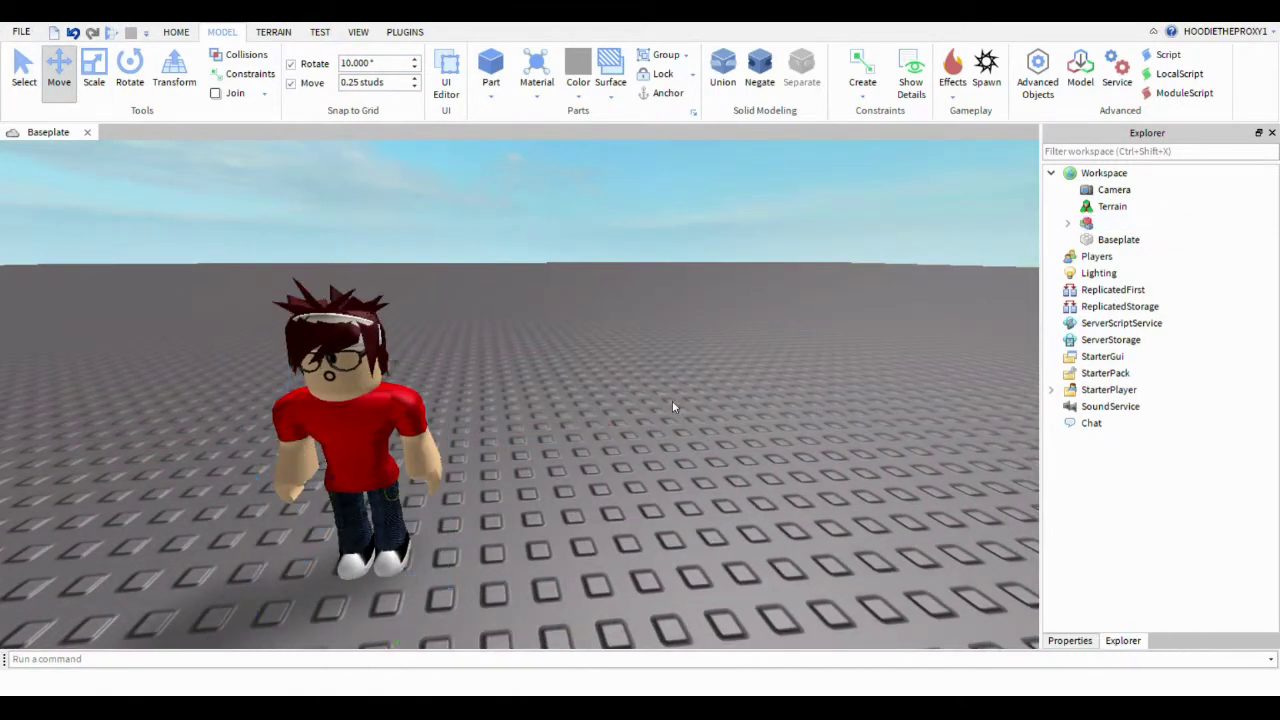
Step: Color the baseplate green and give it the Grass material
{"action": "left_click", "coordinate": [1118, 240]}
{"action": "left_click", "coordinate": [569, 86]}
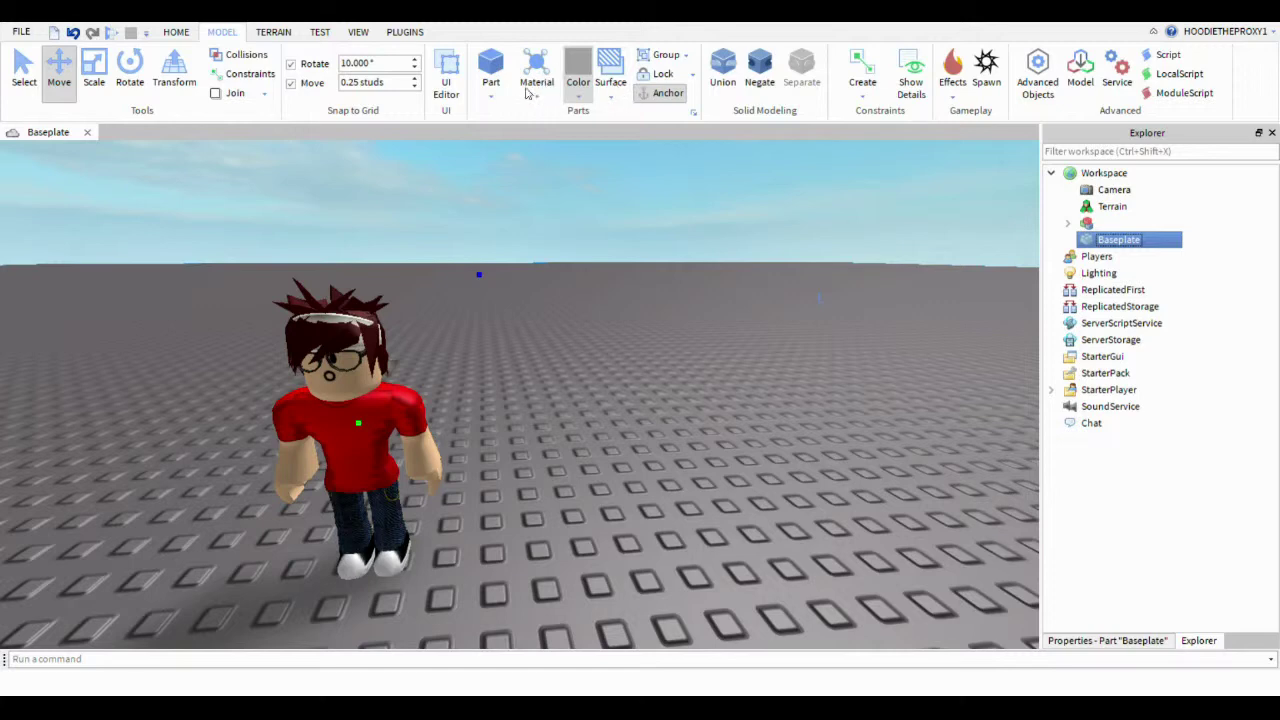
{"action": "left_click", "coordinate": [618, 182]}
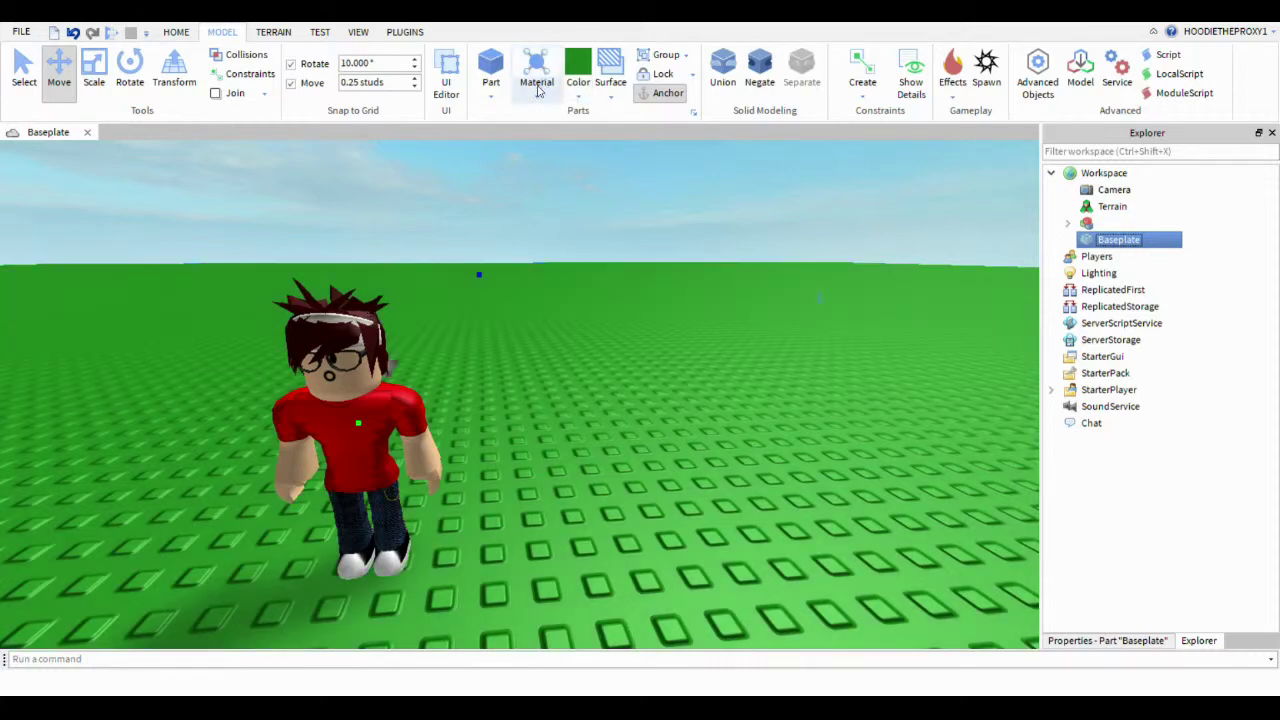
{"action": "left_click", "coordinate": [537, 91]}
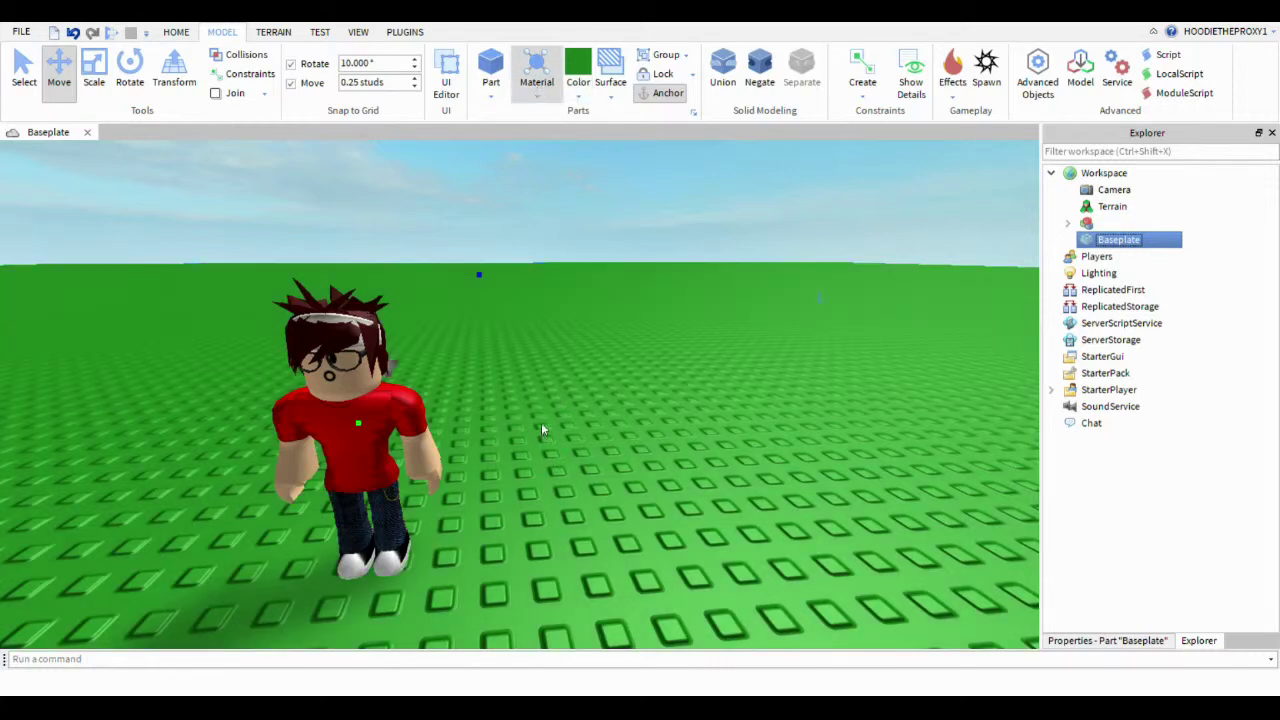
{"action": "left_click", "coordinate": [521, 286]}
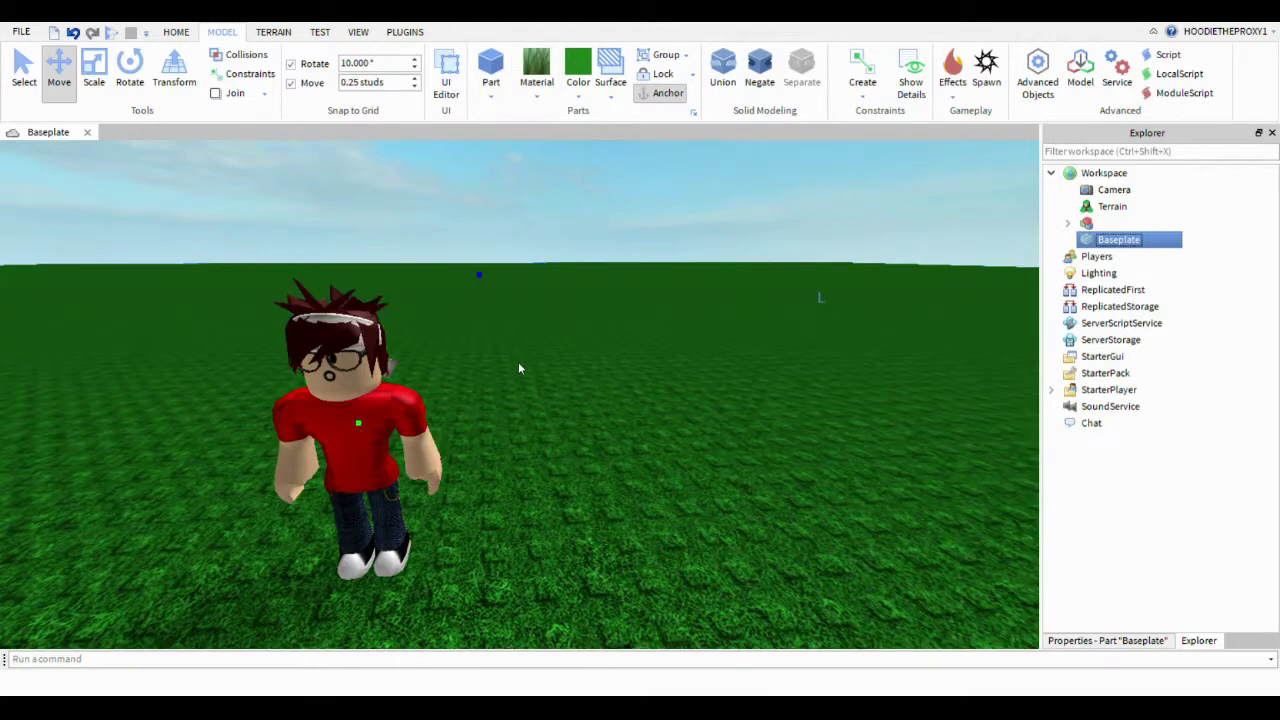
{"action": "mouse_move", "coordinate": [519, 368]}
{"action": "right_mouse_down"}
{"action": "mouse_move", "coordinate": [512, 381]}
{"action": "mouse_move", "coordinate": [523, 366]}
{"action": "right_mouse_up"}
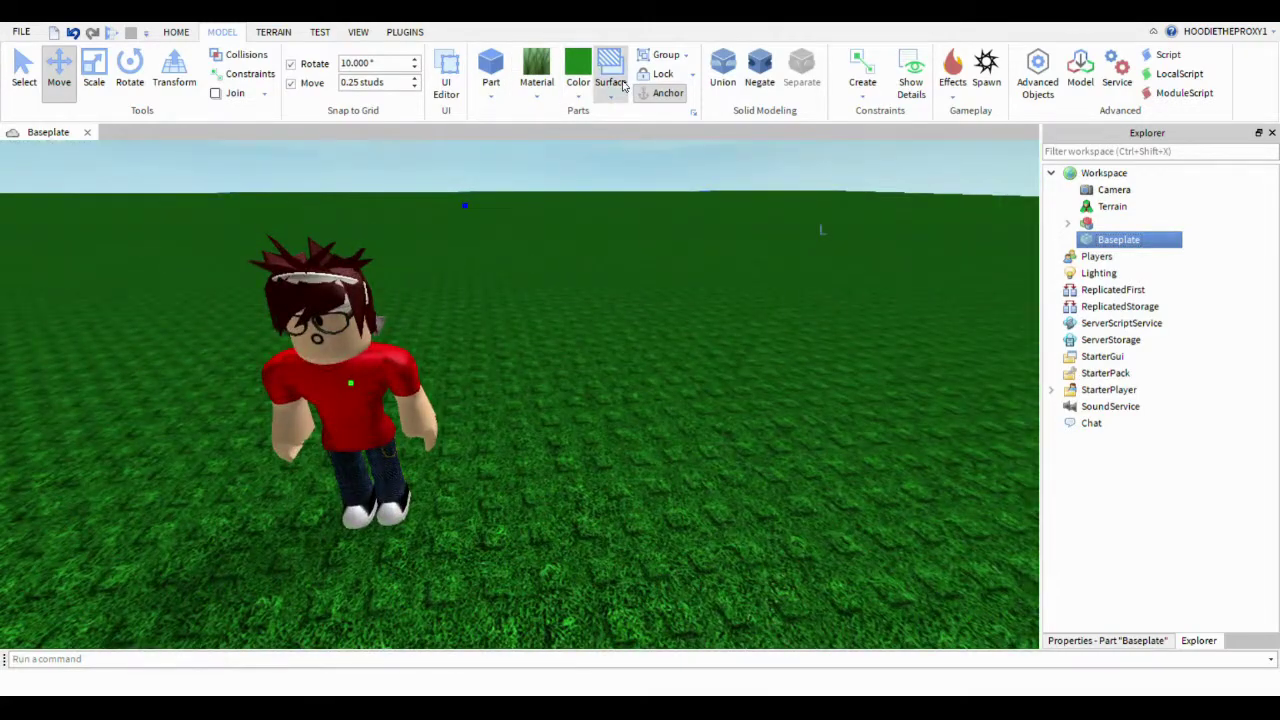
Step: Make the baseplate's top surface smooth to remove its studs, and return to the Select tool
{"action": "left_click", "coordinate": [617, 98]}
{"action": "left_click", "coordinate": [636, 149]}
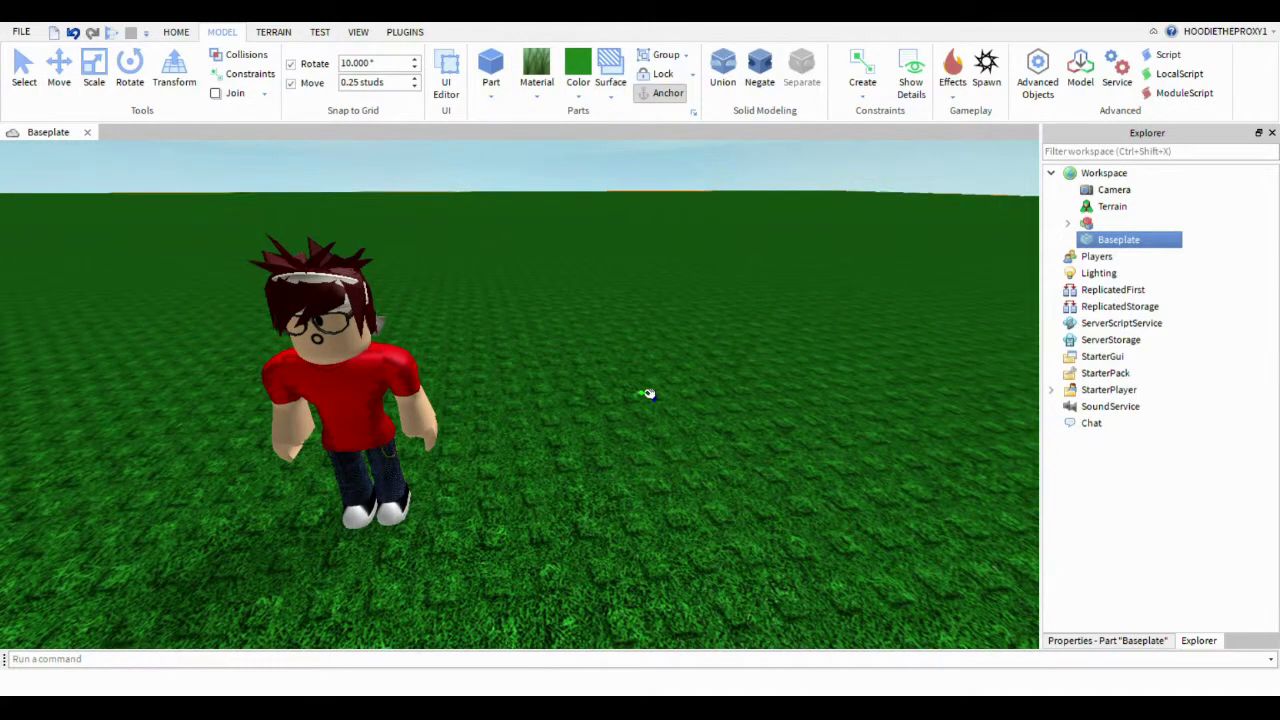
{"action": "right_click_drag", "start_coordinate": [580, 403], "coordinate": [606, 384]}
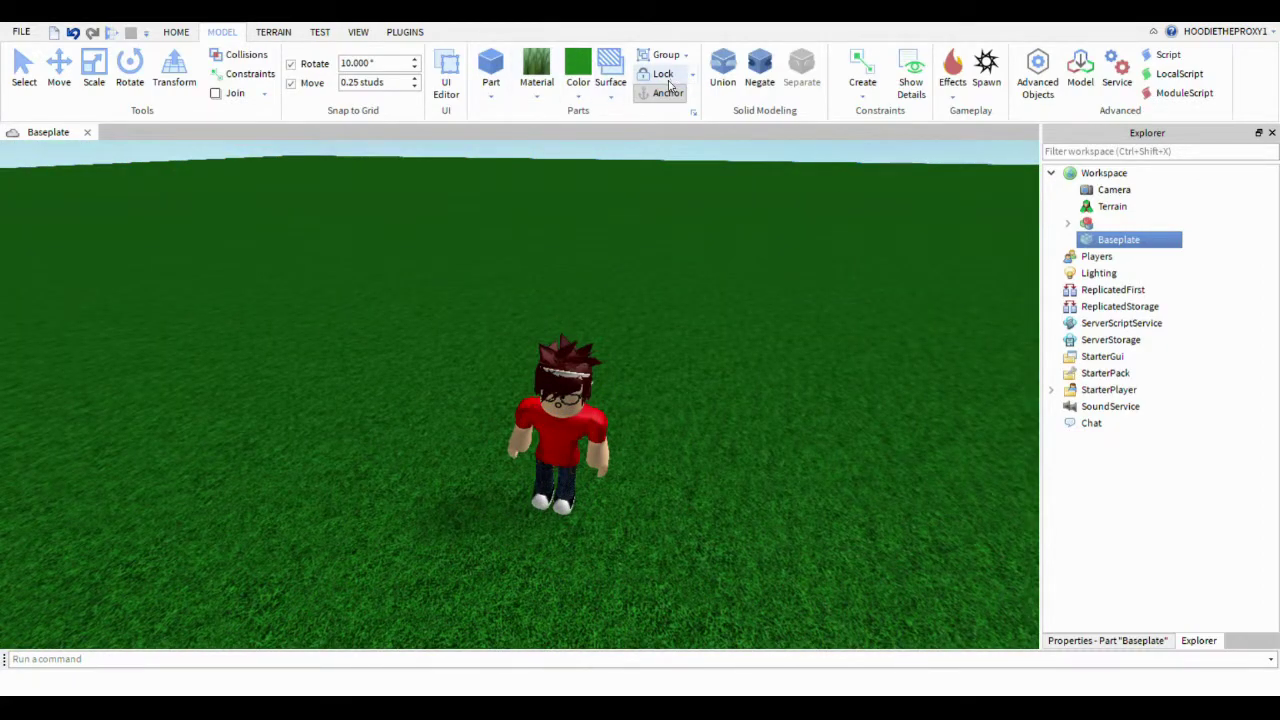
{"action": "key", "text": "ctrl+1"}
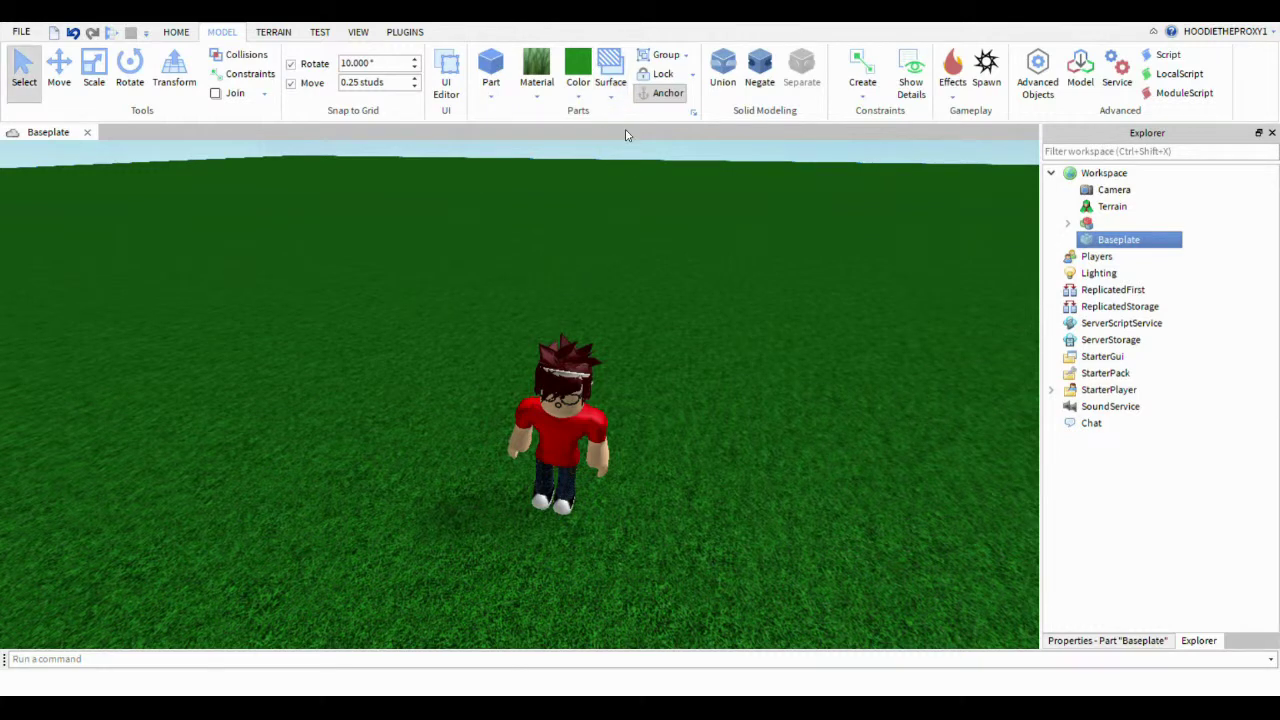
{"action": "left_click", "coordinate": [1145, 224]}
{"action": "left_click", "coordinate": [470, 480]}
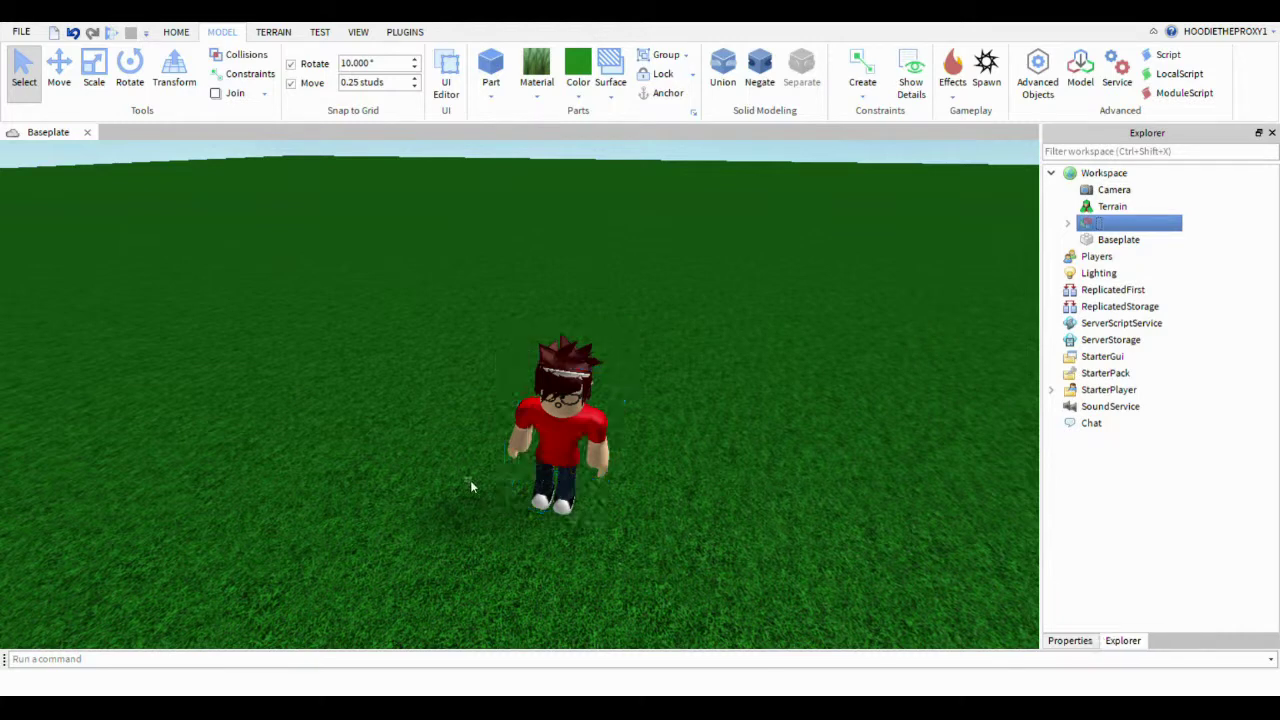
Step: Check the blank-named character model's properties and expand it in the Workspace hierarchy to list its body parts
{"action": "left_click", "coordinate": [1088, 224]}
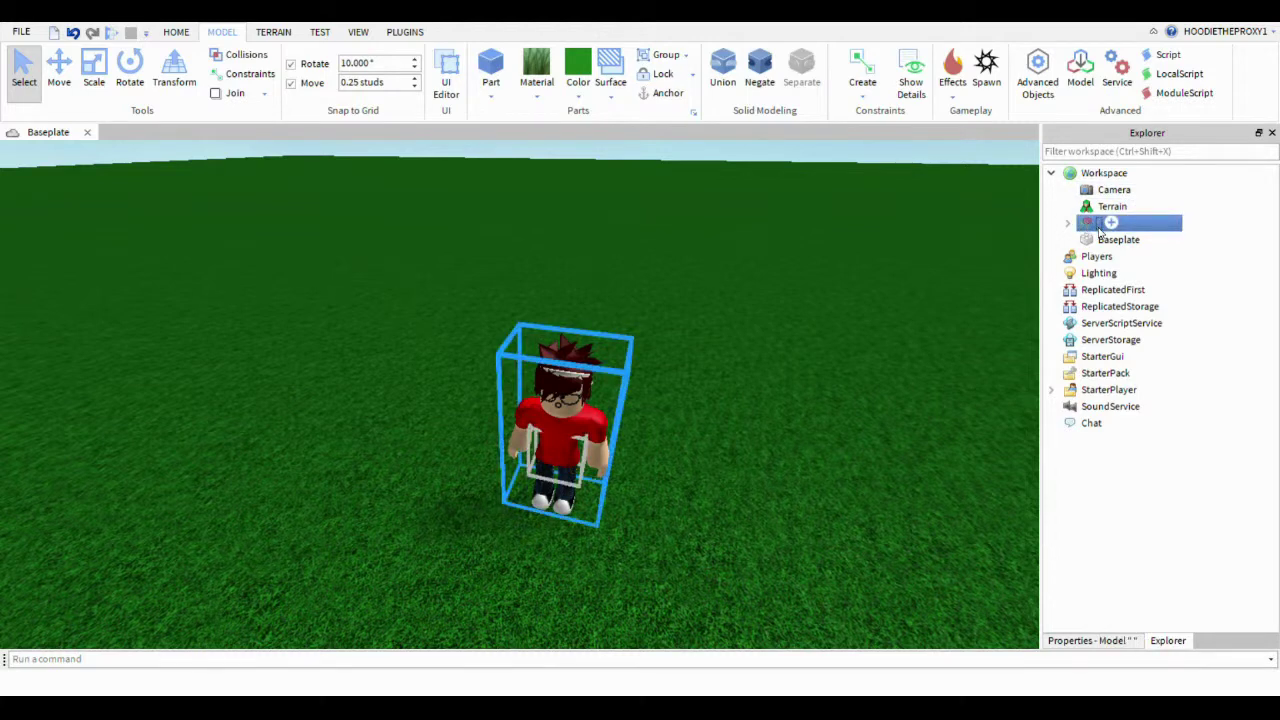
{"action": "left_click", "coordinate": [1094, 641]}
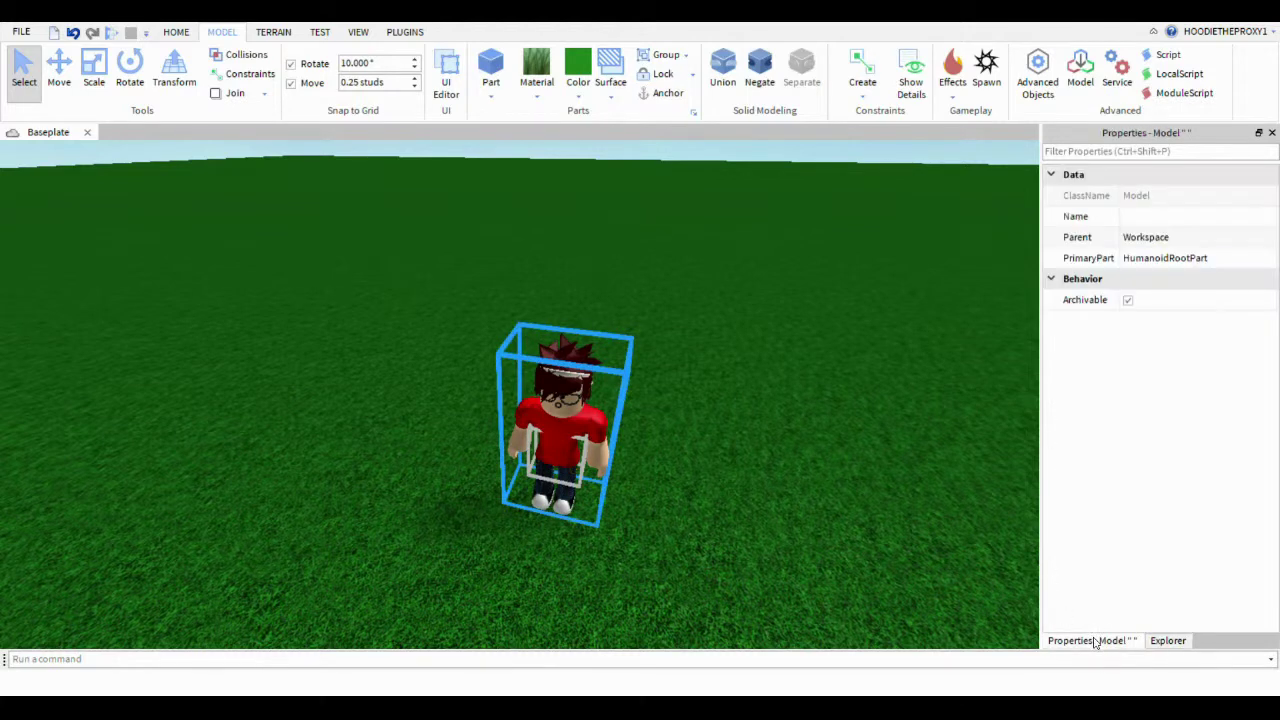
{"action": "left_click", "coordinate": [1170, 641]}
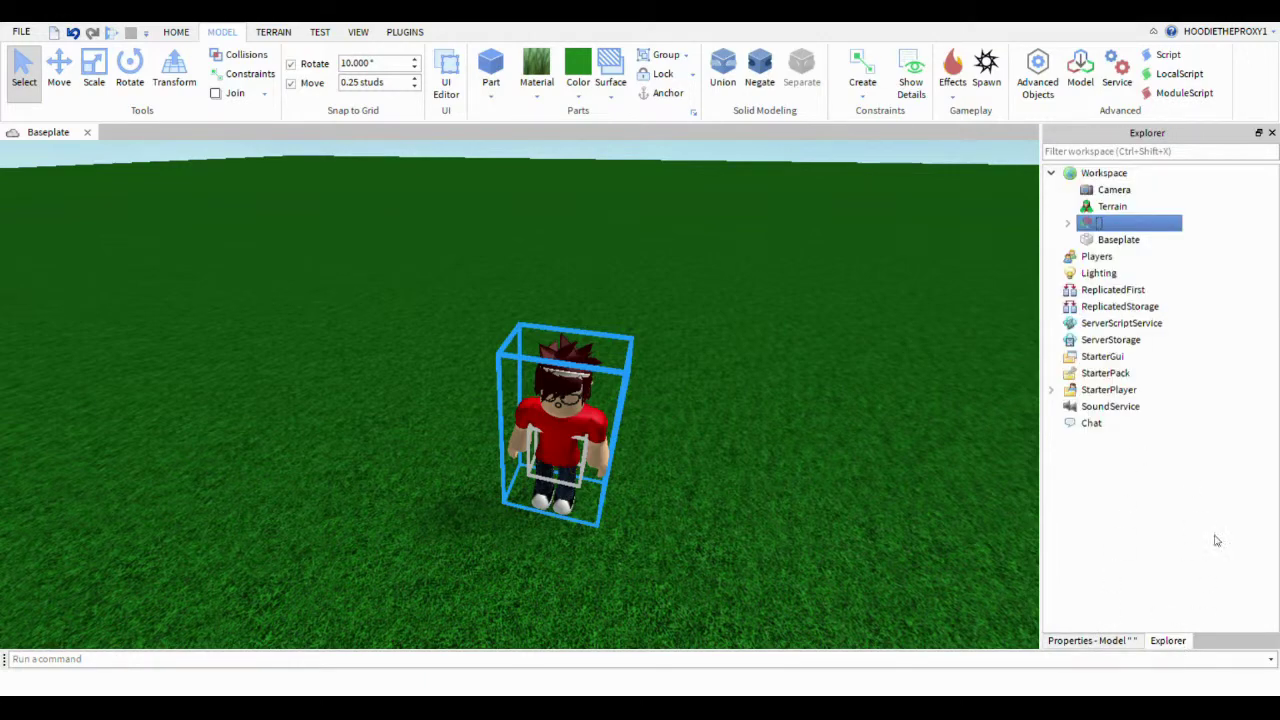
{"action": "left_click", "coordinate": [1068, 224]}
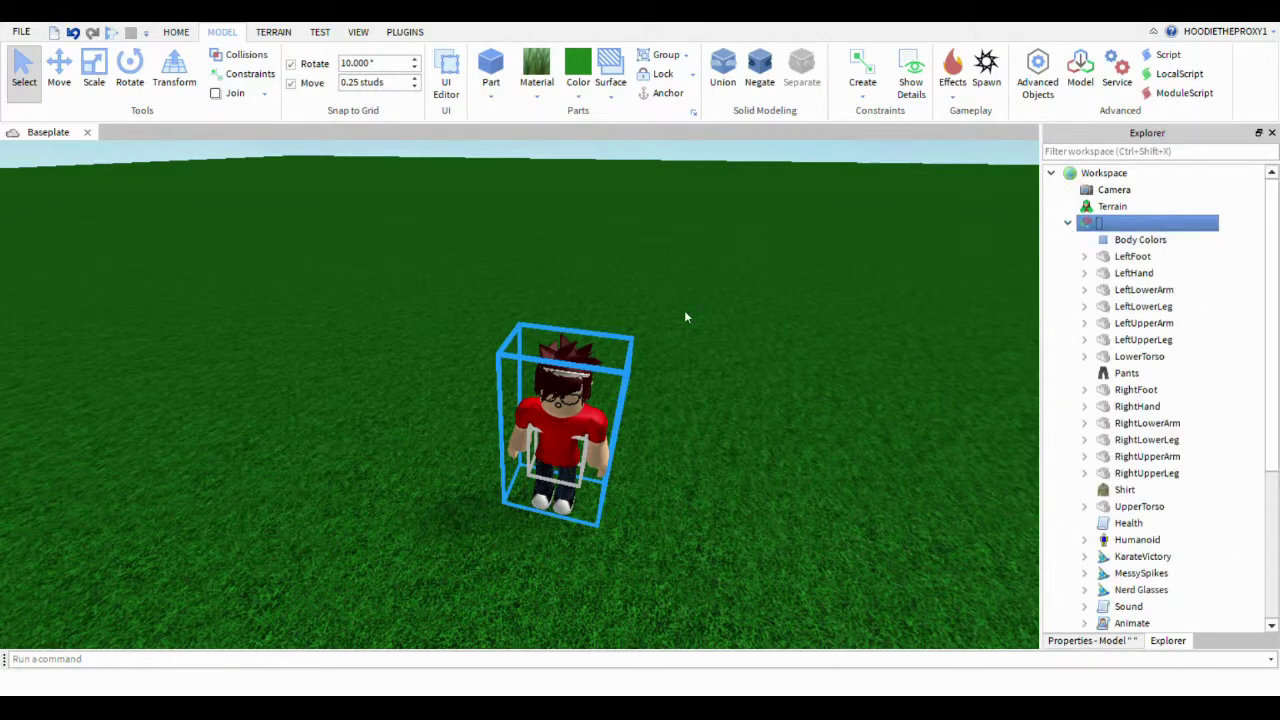
{"action": "right_click_drag", "start_coordinate": [645, 311], "coordinate": [645, 316]}
{"action": "key", "text": "w"}
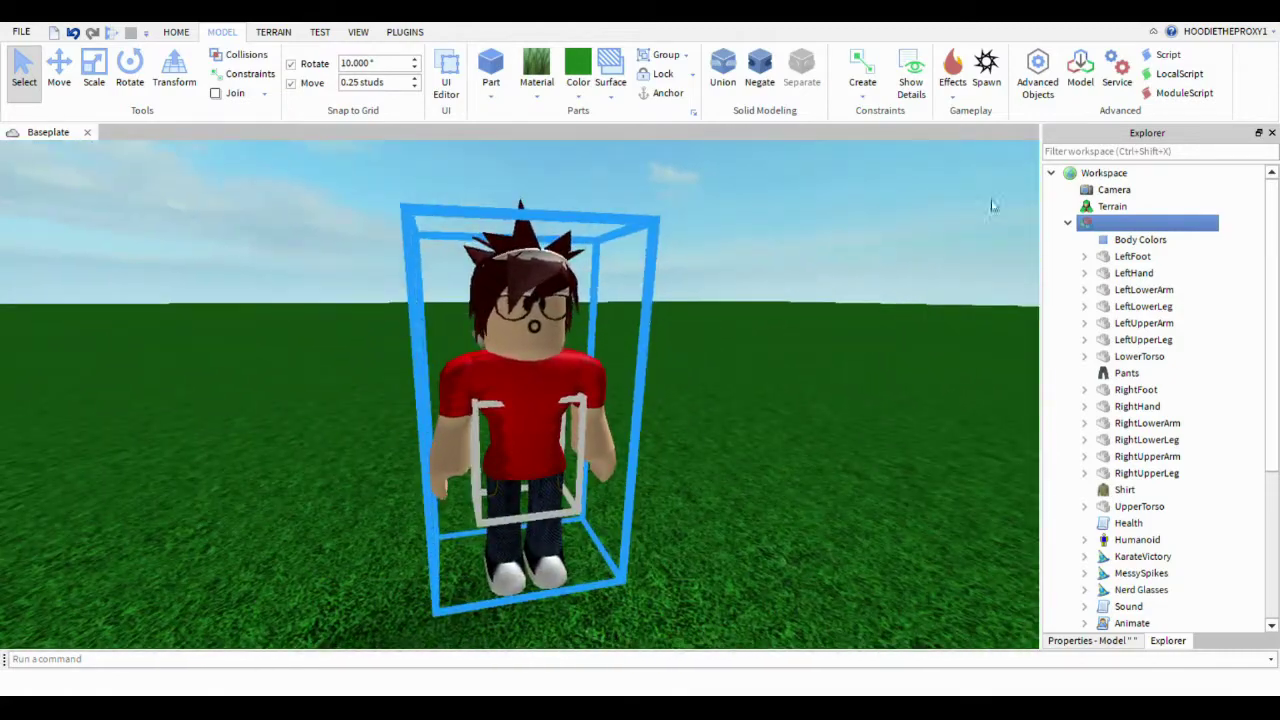
Step: Select the LeftUpperArm part of the character and rotate it out of its hanging position in 10-degree increments
{"action": "left_click", "coordinate": [1105, 257]}
{"action": "left_click", "coordinate": [1107, 289]}
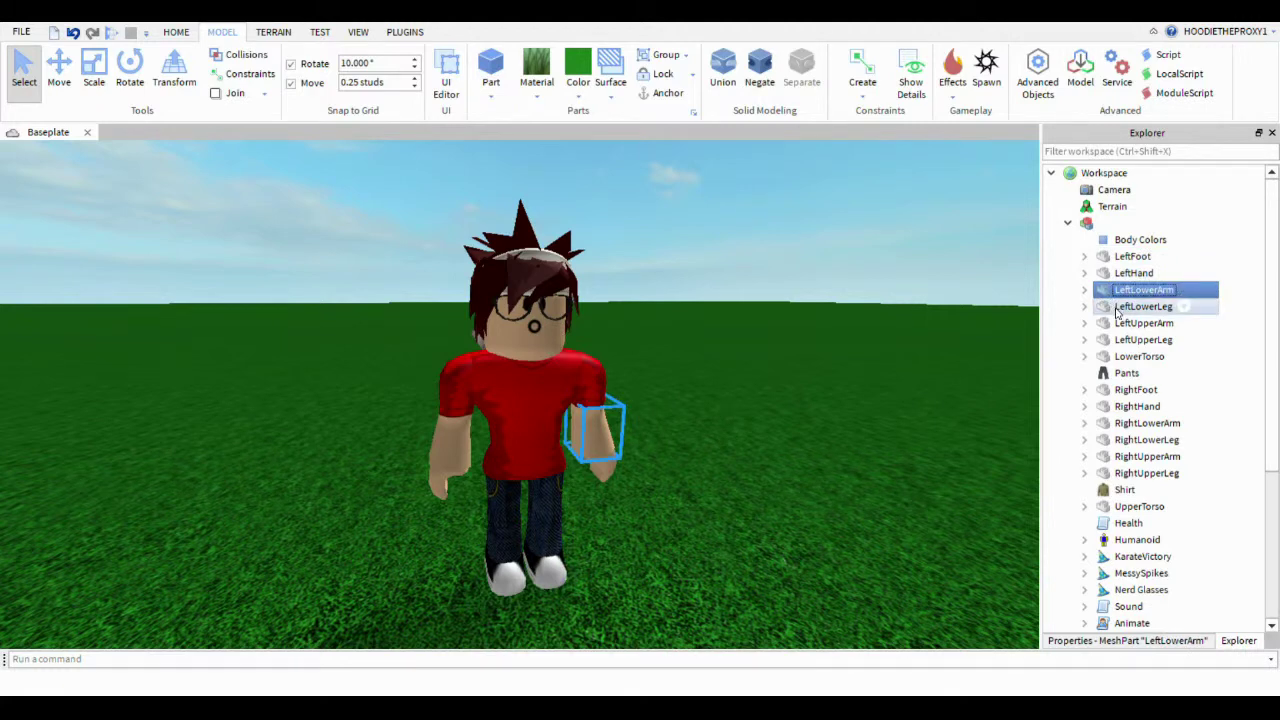
{"action": "left_click", "coordinate": [1110, 306]}
{"action": "left_click", "coordinate": [1109, 323]}
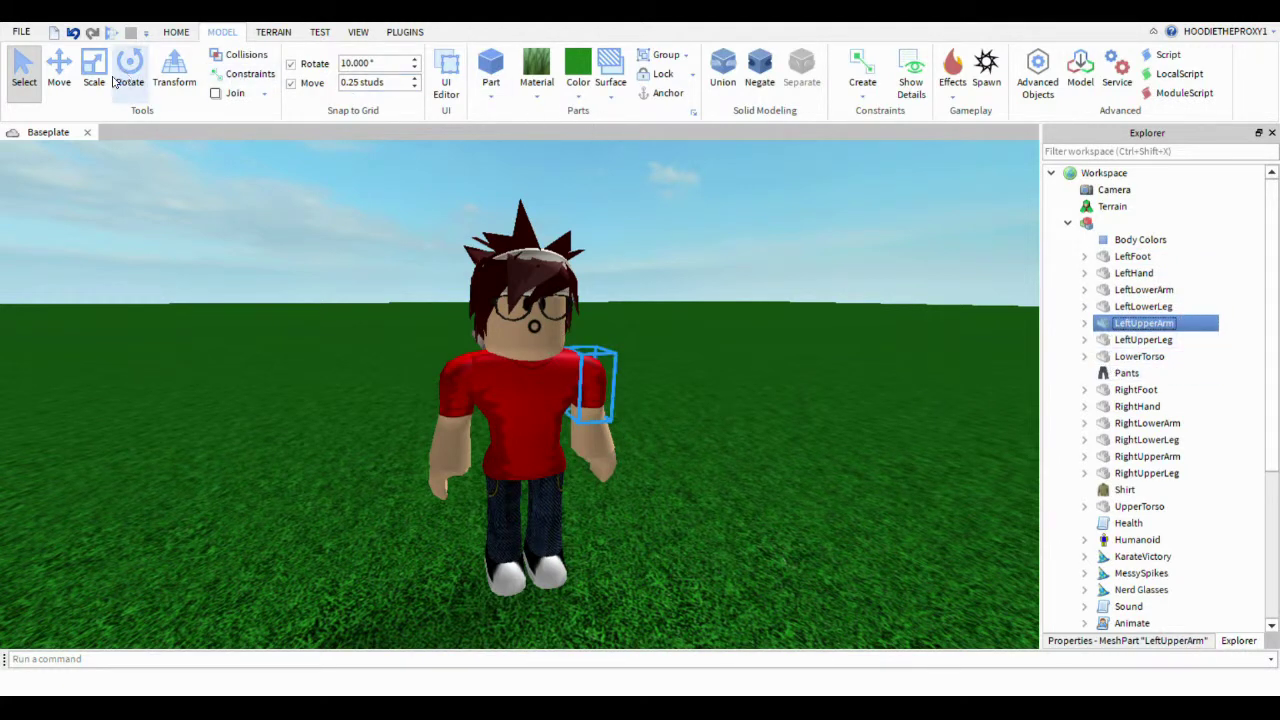
{"action": "left_click", "coordinate": [124, 75]}
{"action": "left_click_drag", "start_coordinate": [703, 452], "coordinate": [484, 219]}
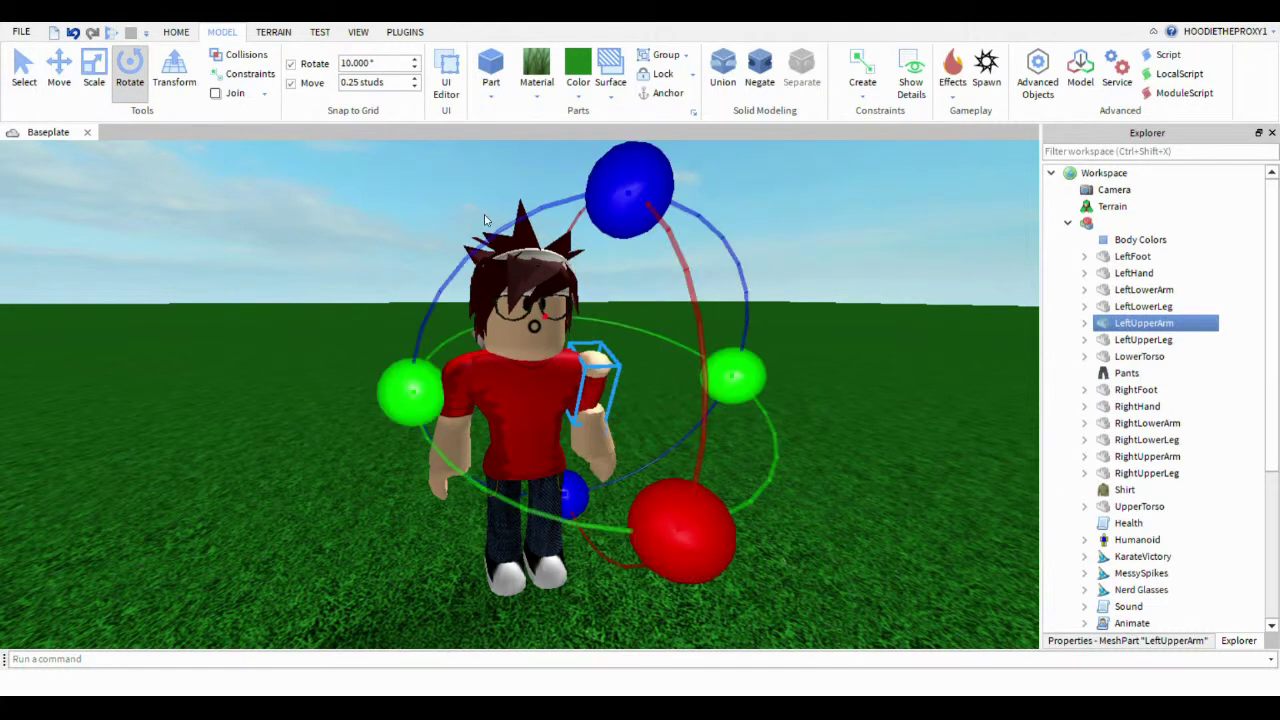
Step: Move the LeftUpperArm part upward beside the character's shoulder
{"action": "left_click", "coordinate": [94, 75]}
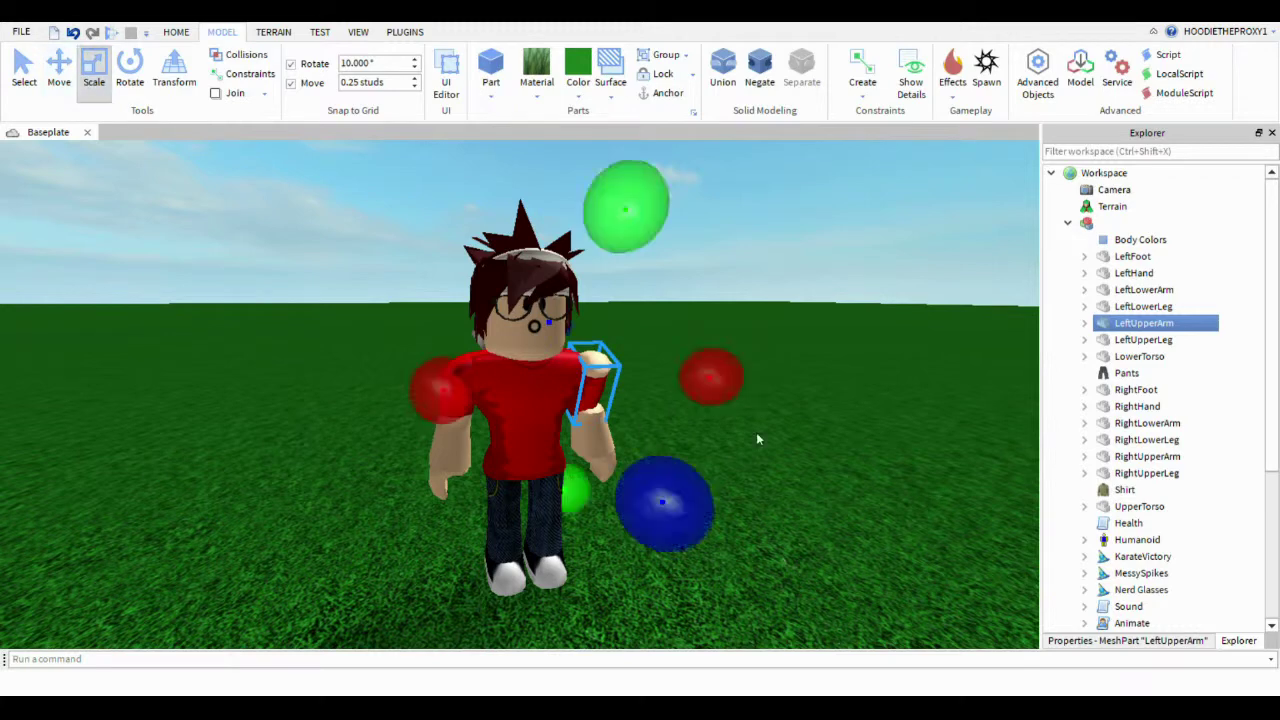
{"action": "left_click_drag", "start_coordinate": [667, 231], "coordinate": [666, 186]}
{"action": "left_click", "coordinate": [59, 75]}
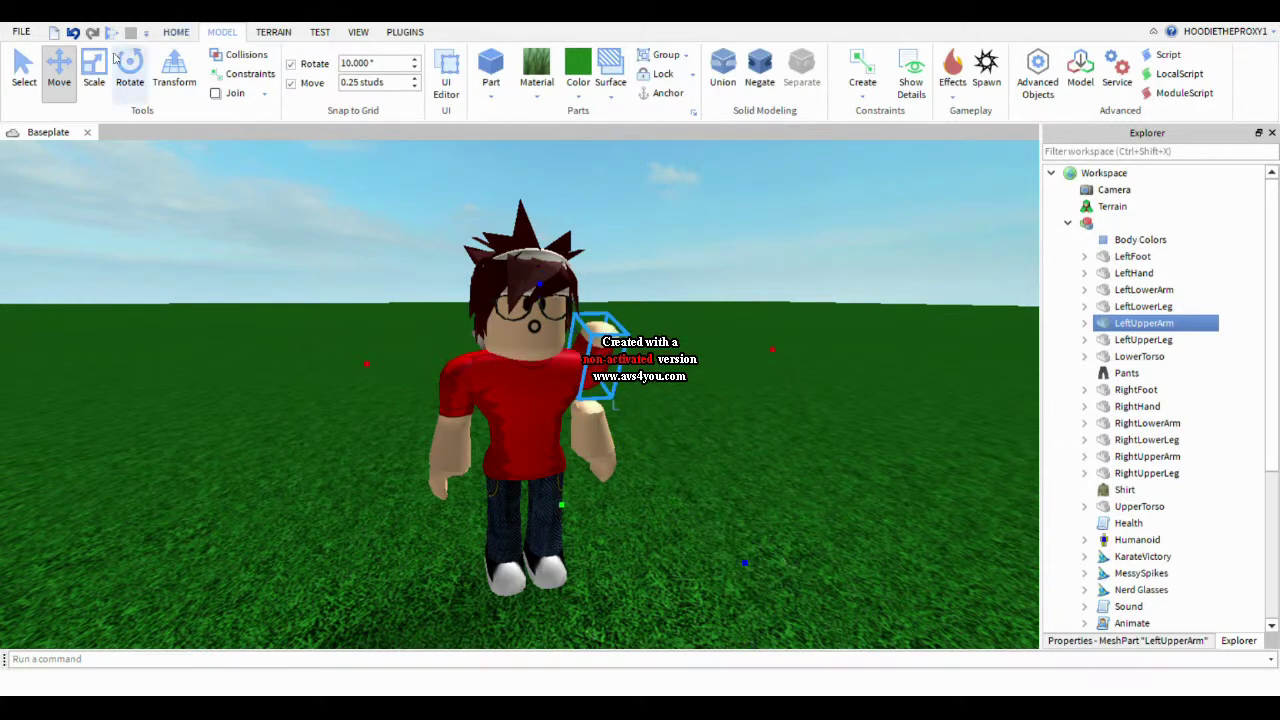
Step: Rotate the LeftUpperArm part further until it points up and outward from the shoulder, and deselect it
{"action": "left_click", "coordinate": [94, 75]}
{"action": "left_click", "coordinate": [130, 75]}
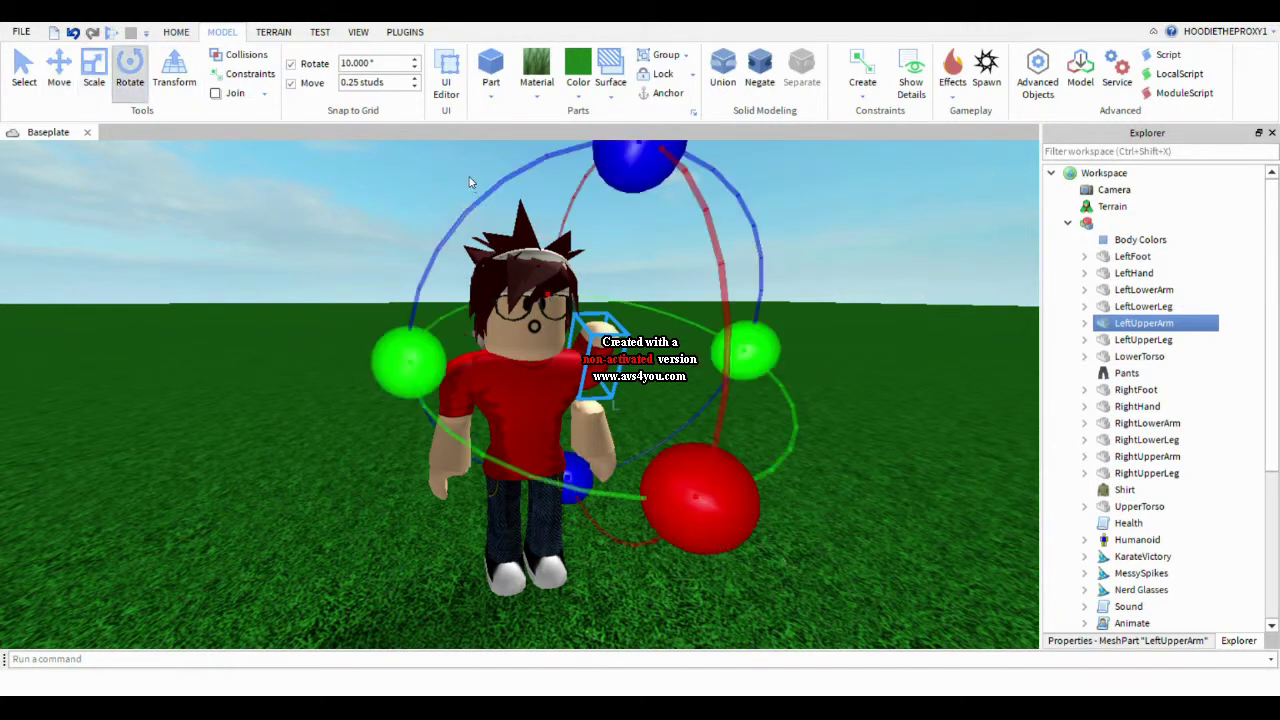
{"action": "right_click_drag", "start_coordinate": [661, 268], "coordinate": [661, 269]}
{"action": "left_click_drag", "start_coordinate": [611, 571], "coordinate": [577, 650]}
{"action": "right_click_drag", "start_coordinate": [572, 225], "coordinate": [553, 287]}
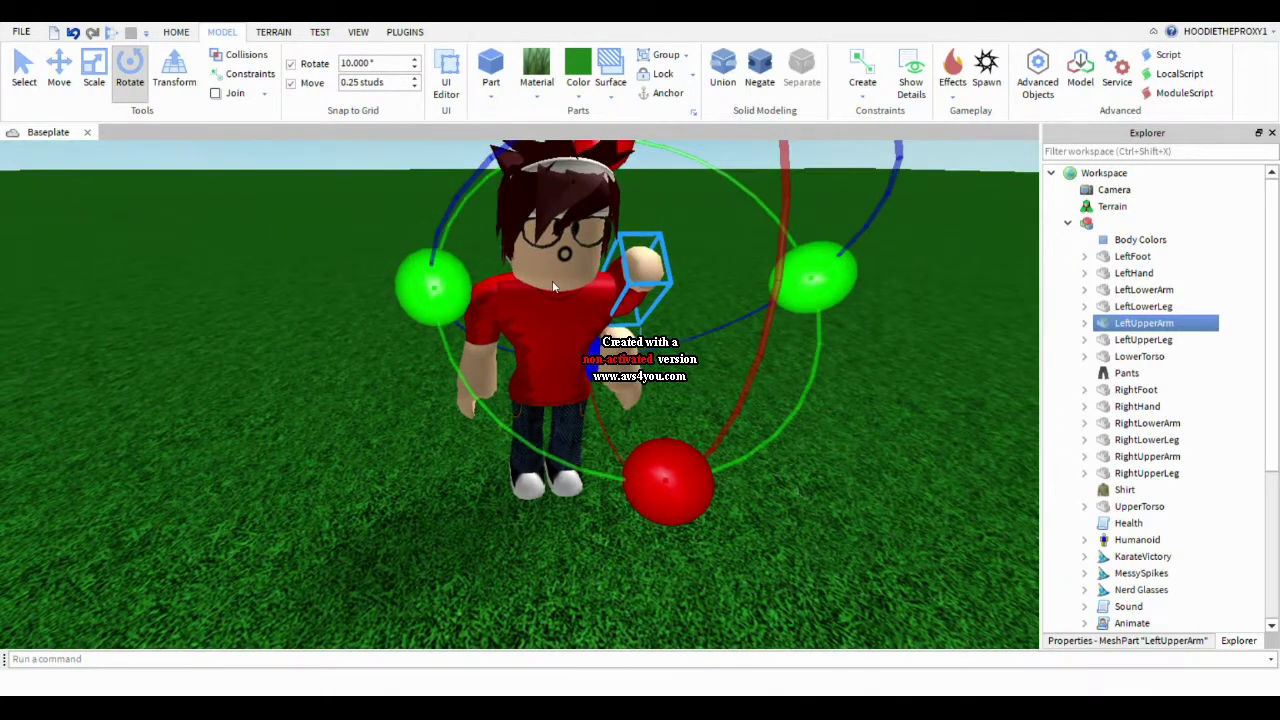
{"action": "right_click_drag", "start_coordinate": [750, 306], "coordinate": [750, 304]}
{"action": "left_click_drag", "start_coordinate": [754, 222], "coordinate": [1010, 280]}
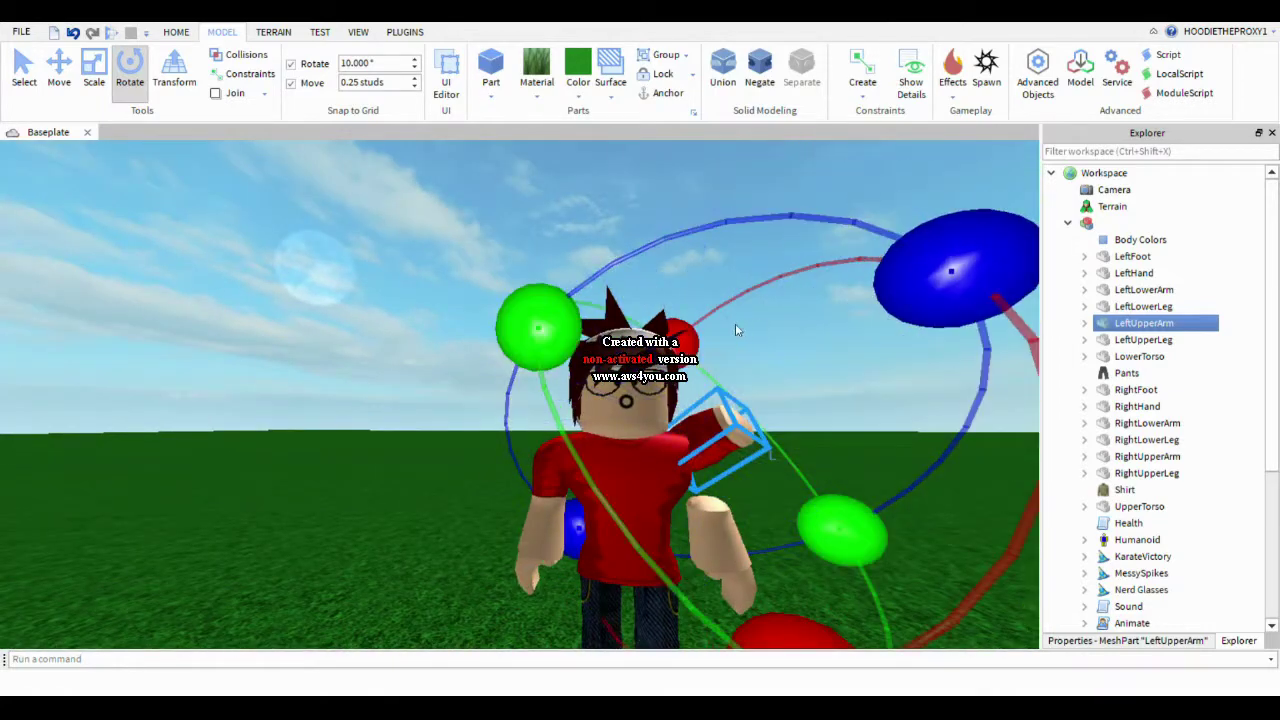
{"action": "left_click", "coordinate": [130, 72]}
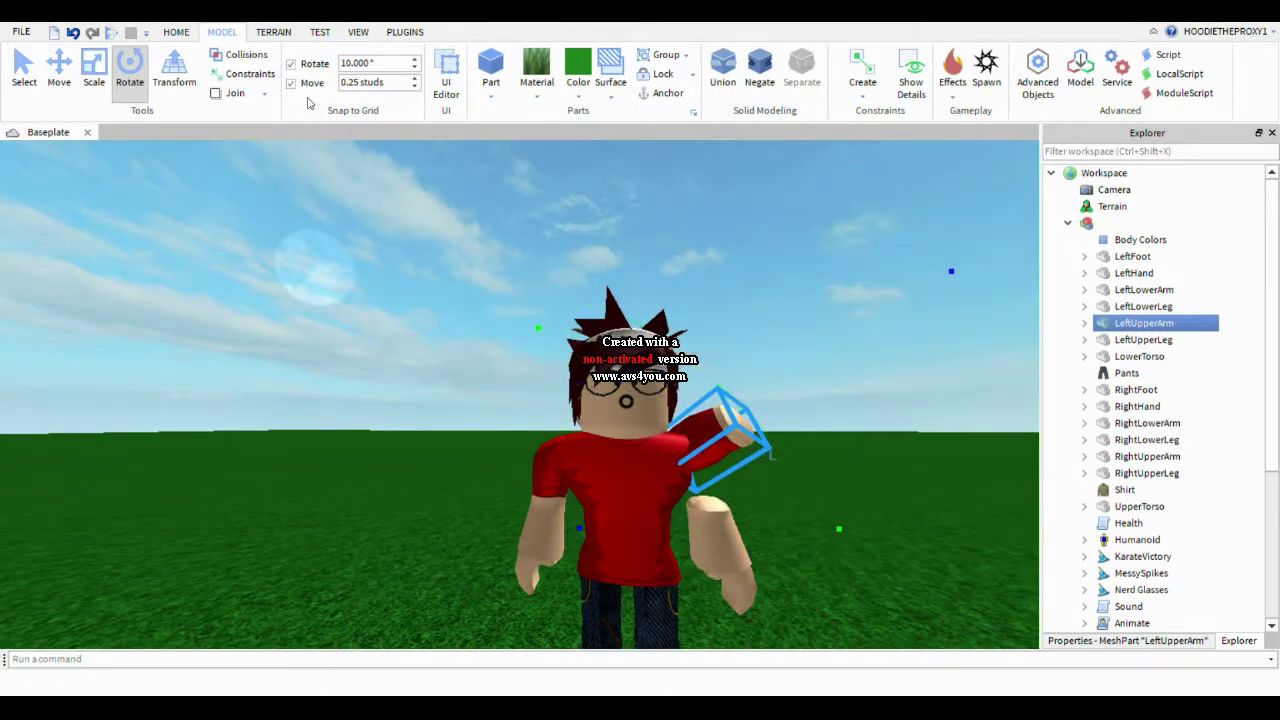
{"action": "left_click", "coordinate": [134, 80]}
{"action": "left_click", "coordinate": [374, 283]}
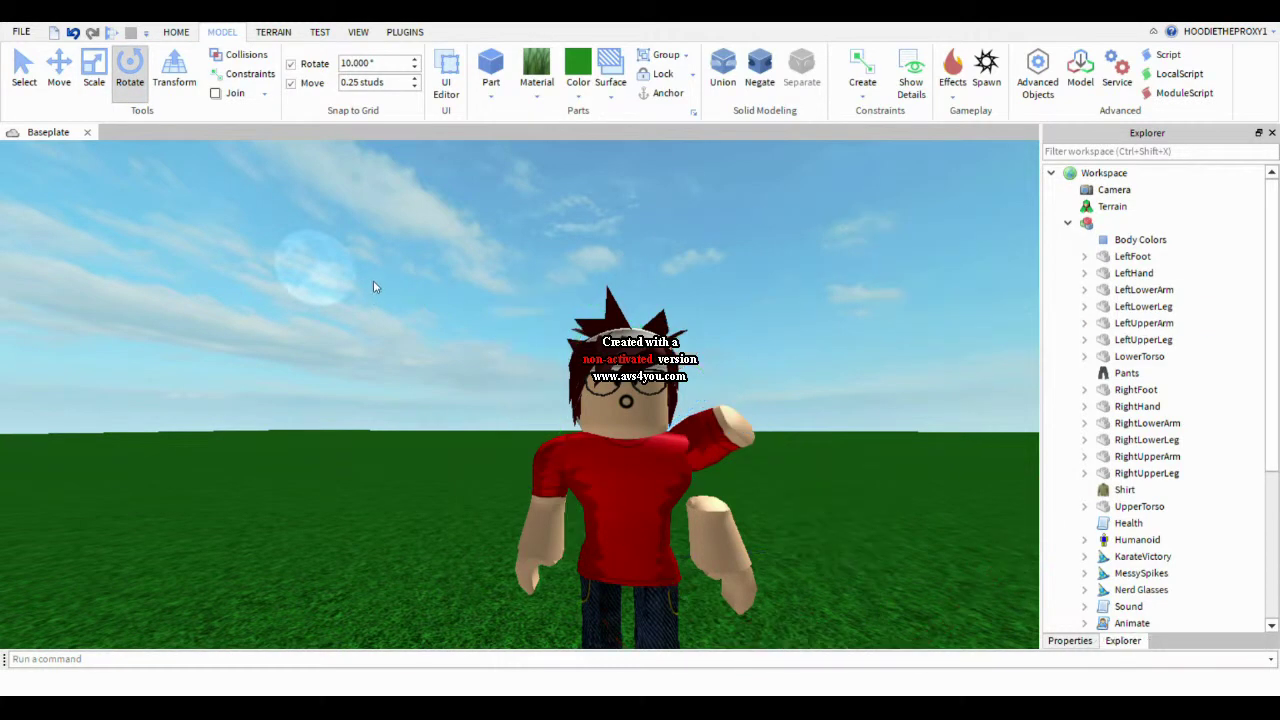
Step: Activate the Move tool and identify the LeftLowerArm and LeftFoot parts on the character
{"action": "right_click_drag", "start_coordinate": [374, 283], "coordinate": [407, 317]}
{"action": "key", "text": "ctrl+3"}
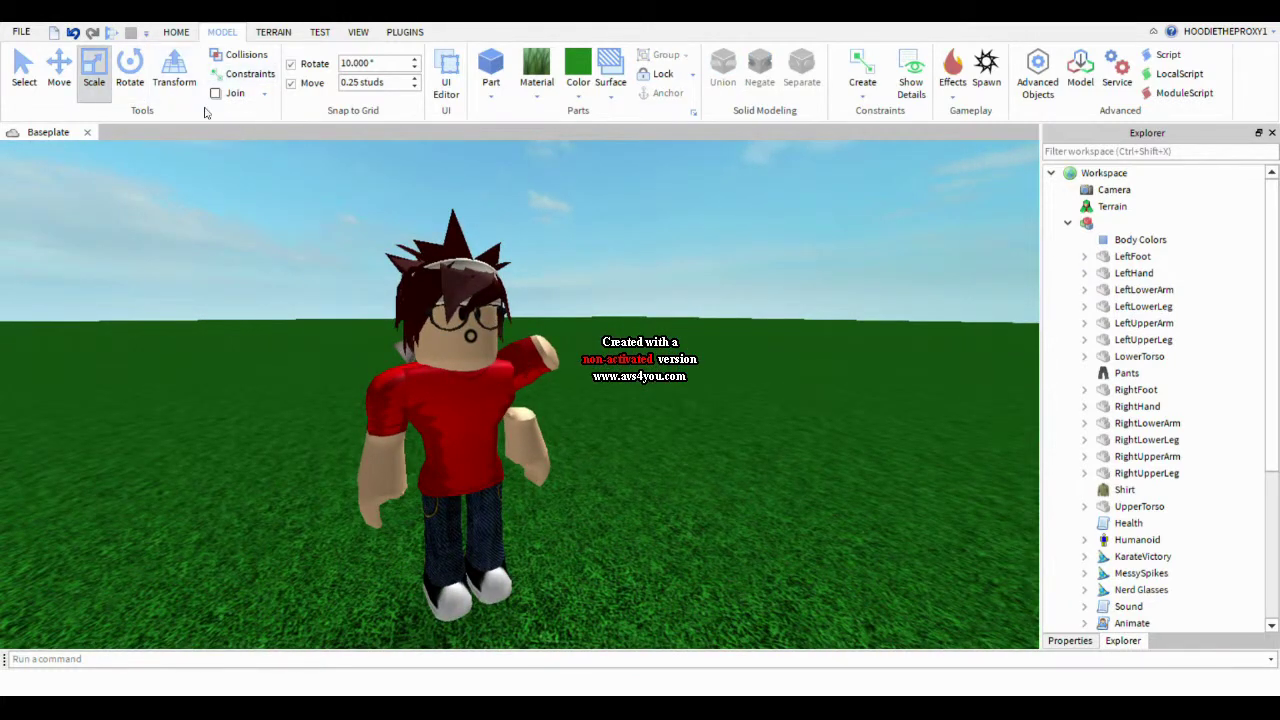
{"action": "key", "text": "ctrl+2"}
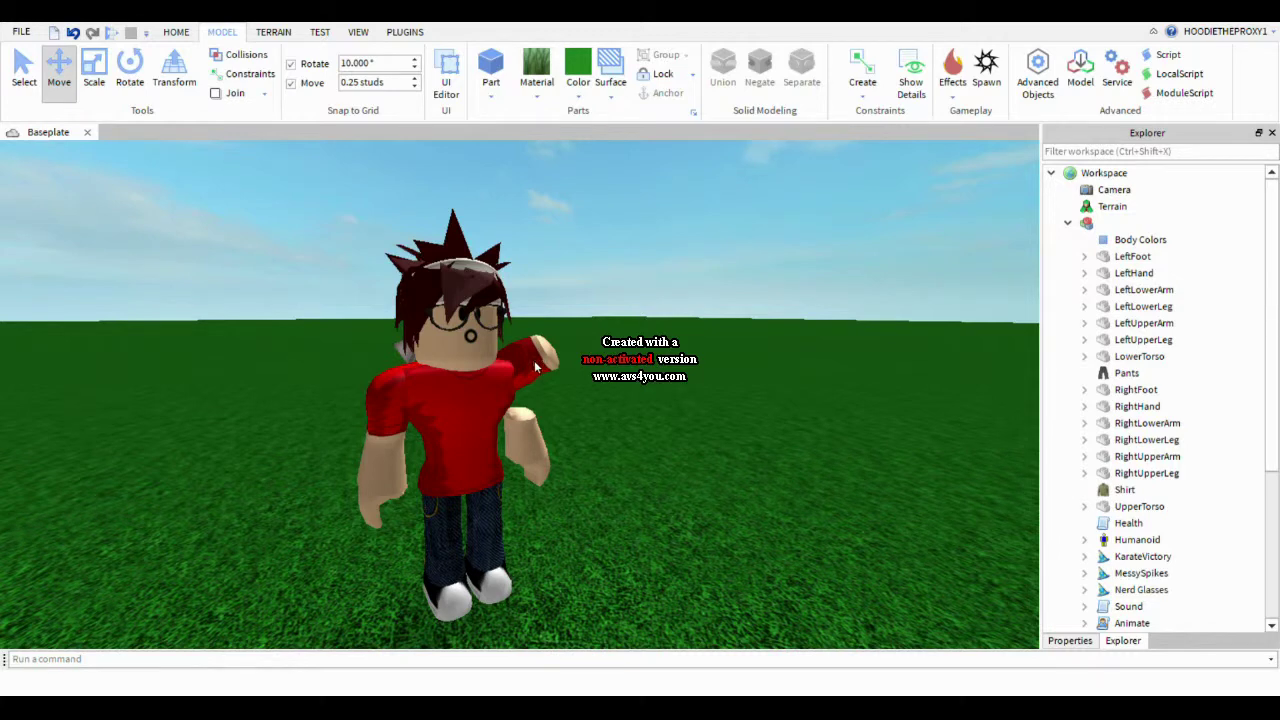
{"action": "left_click", "coordinate": [1110, 290]}
{"action": "left_click", "coordinate": [1108, 260]}
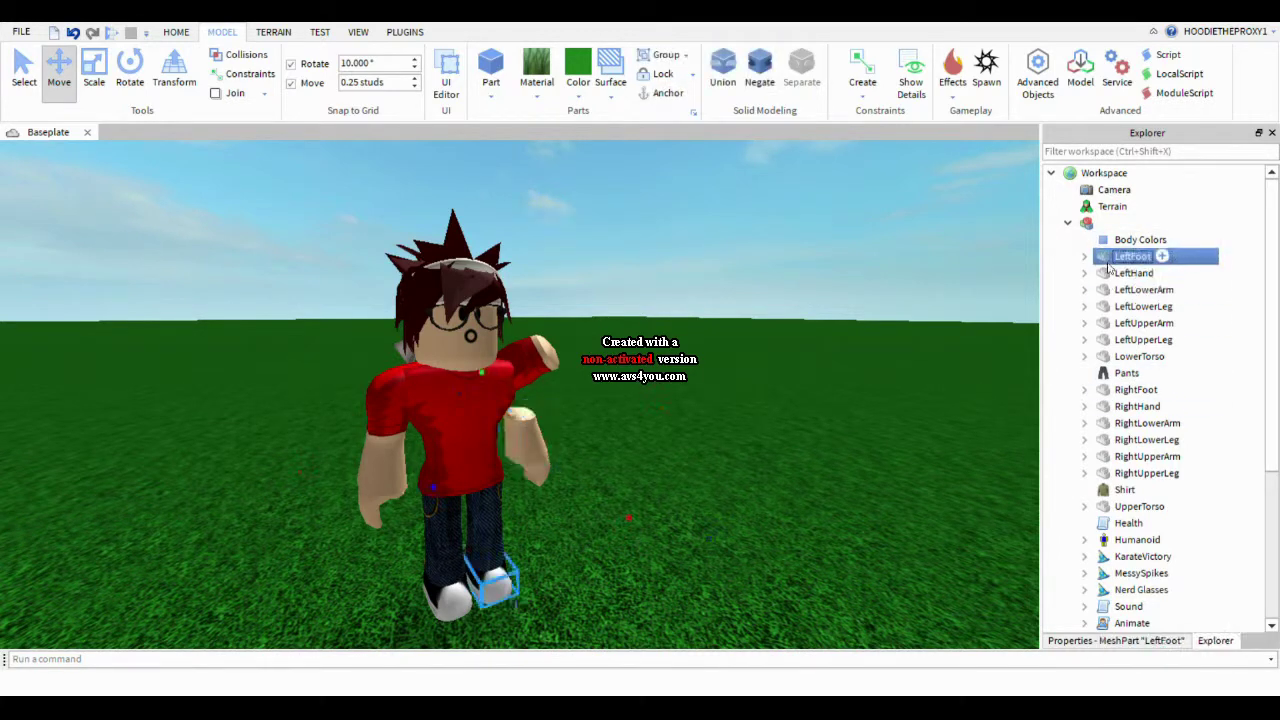
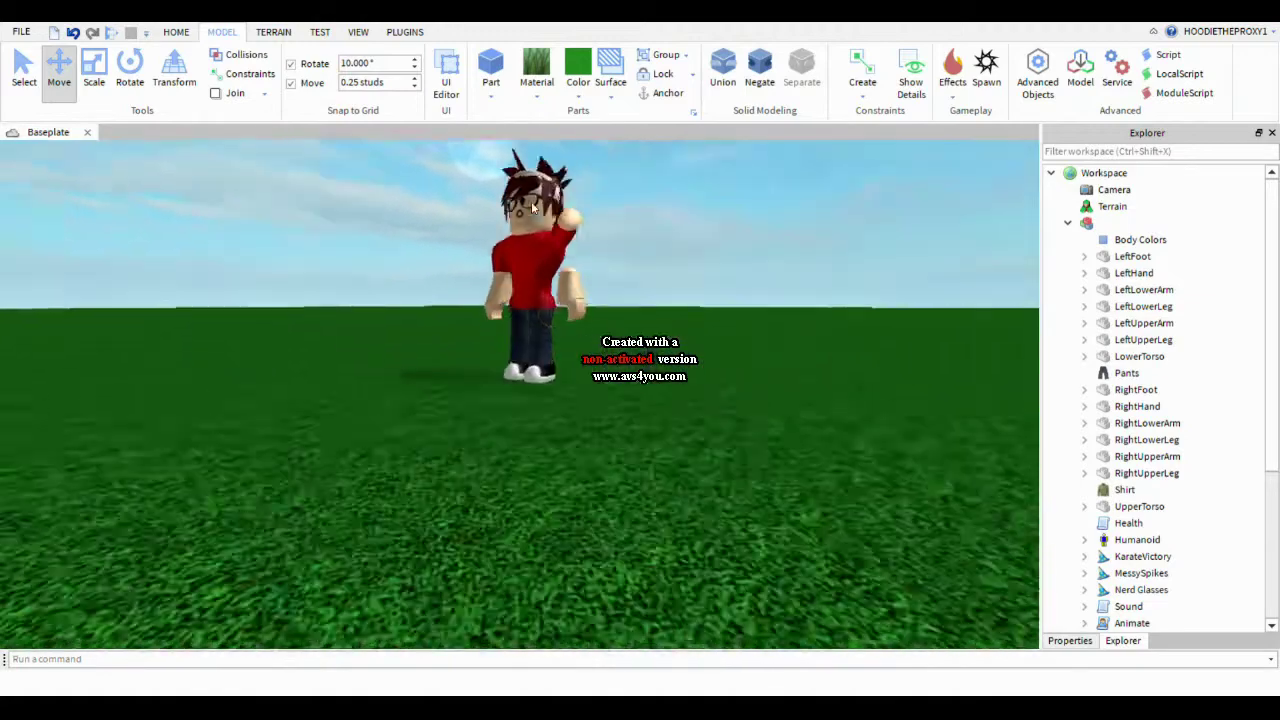
Step: Reselect the LeftUpperArm part and move it along its axes to fit against the character's shoulder
{"action": "key", "text": "d"}
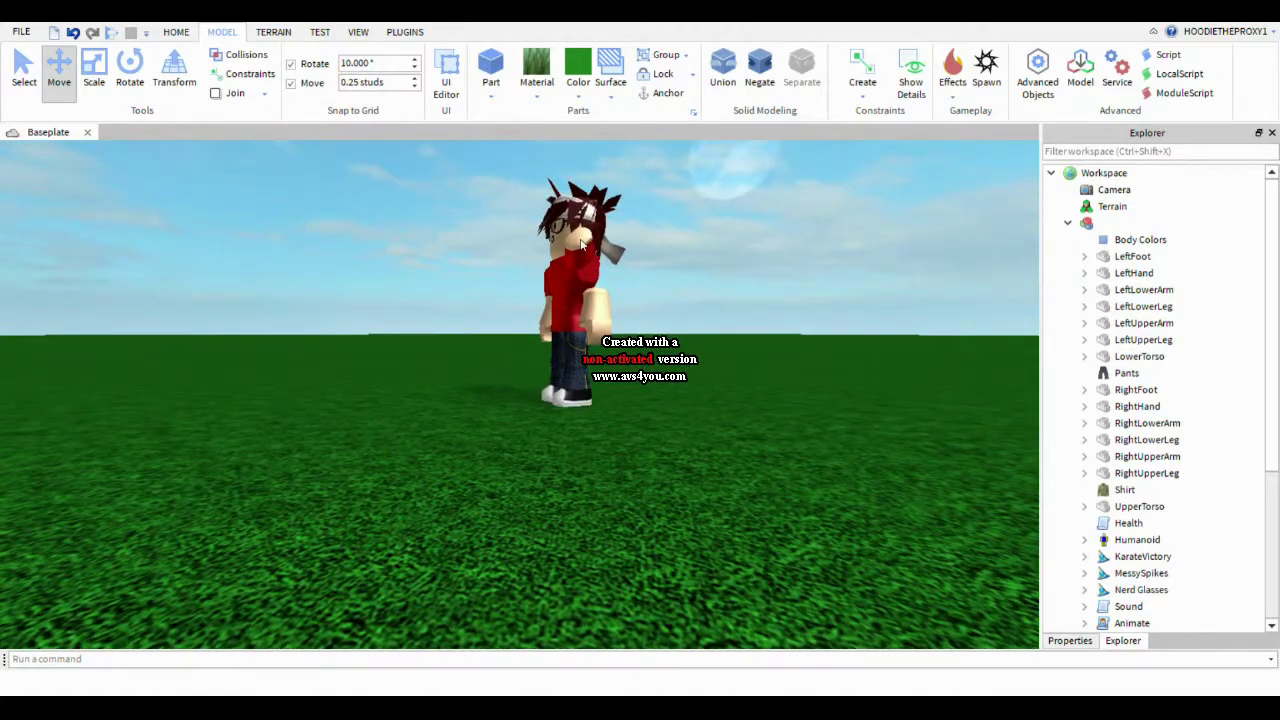
{"action": "left_click", "coordinate": [1134, 273]}
{"action": "left_click", "coordinate": [1141, 339]}
{"action": "left_click", "coordinate": [1141, 323]}
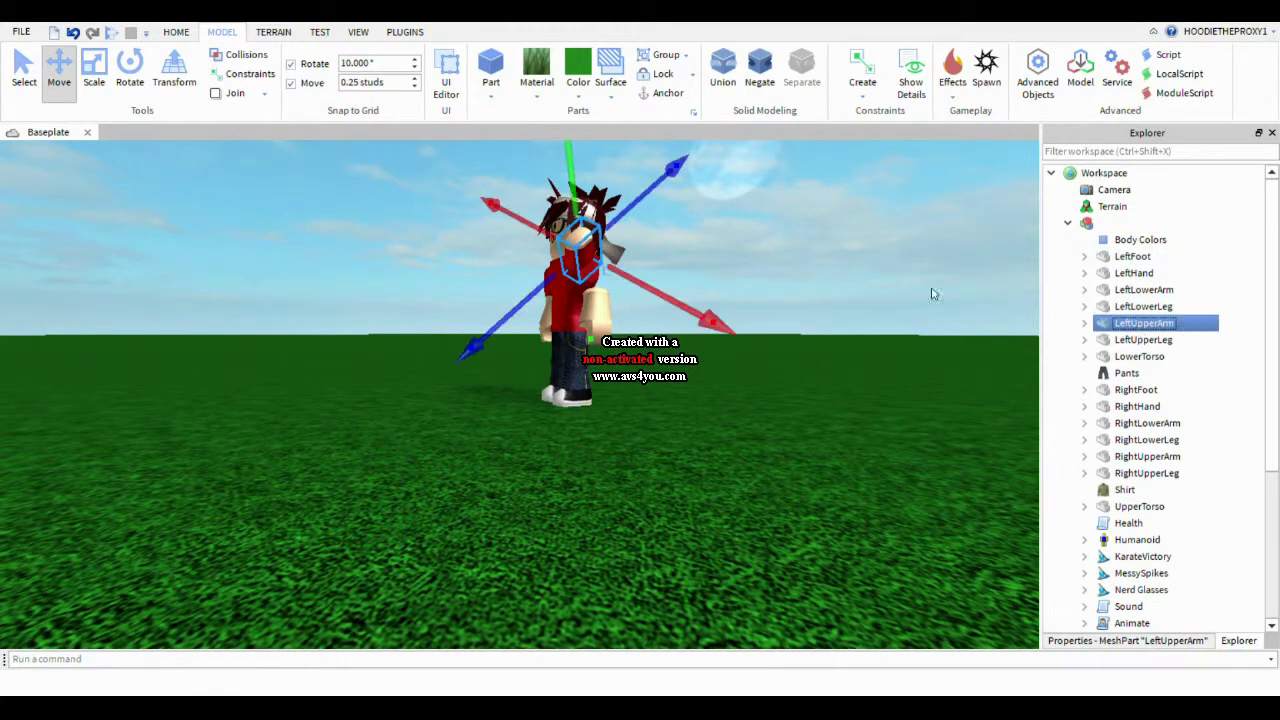
{"action": "scroll", "coordinate": [668, 311], "scroll_direction": "up", "scroll_amount": 5}
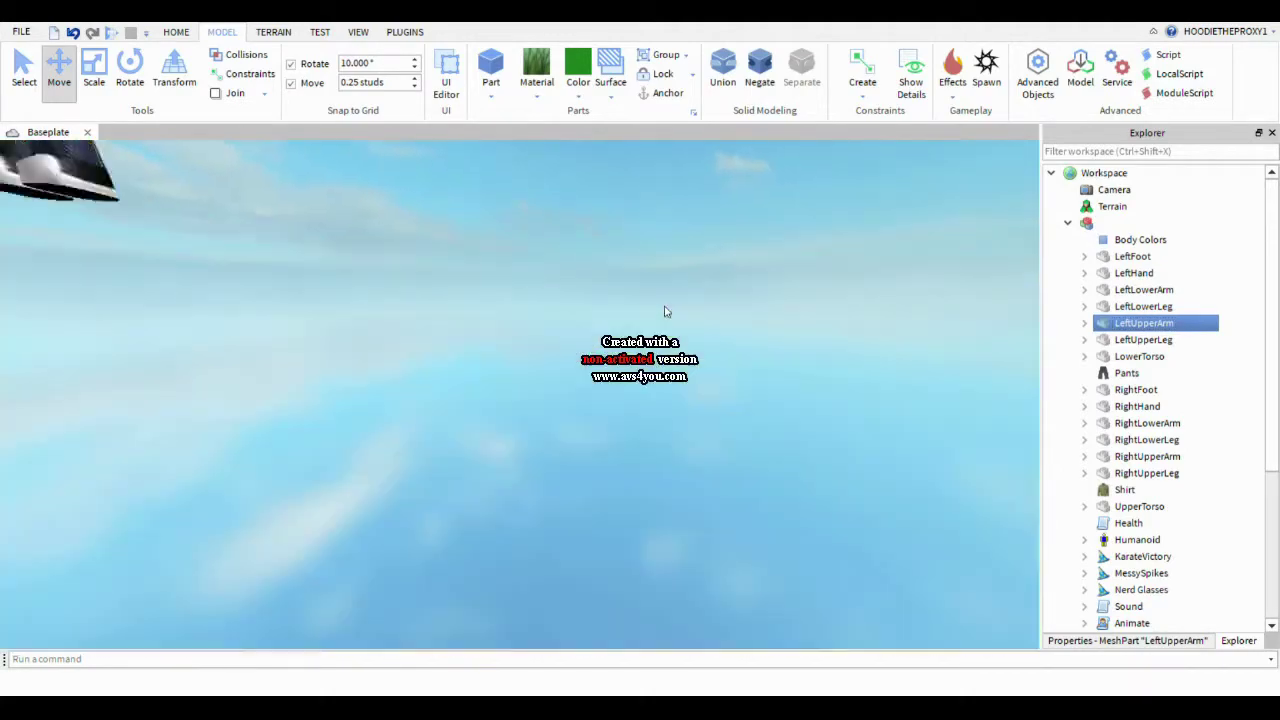
{"action": "scroll", "coordinate": [666, 311], "scroll_direction": "down", "scroll_amount": 5}
{"action": "right_click_drag", "start_coordinate": [656, 290], "coordinate": [596, 293]}
{"action": "key", "text": "f"}
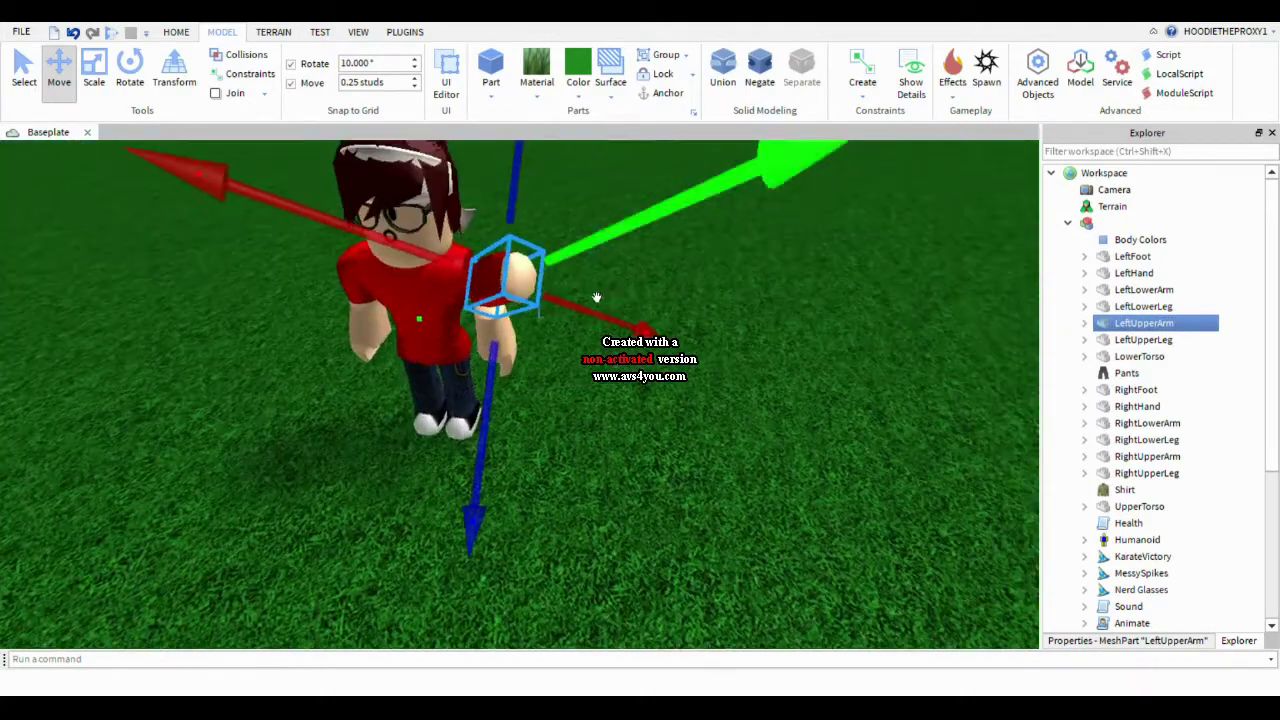
{"action": "left_click_drag", "start_coordinate": [448, 347], "coordinate": [442, 349]}
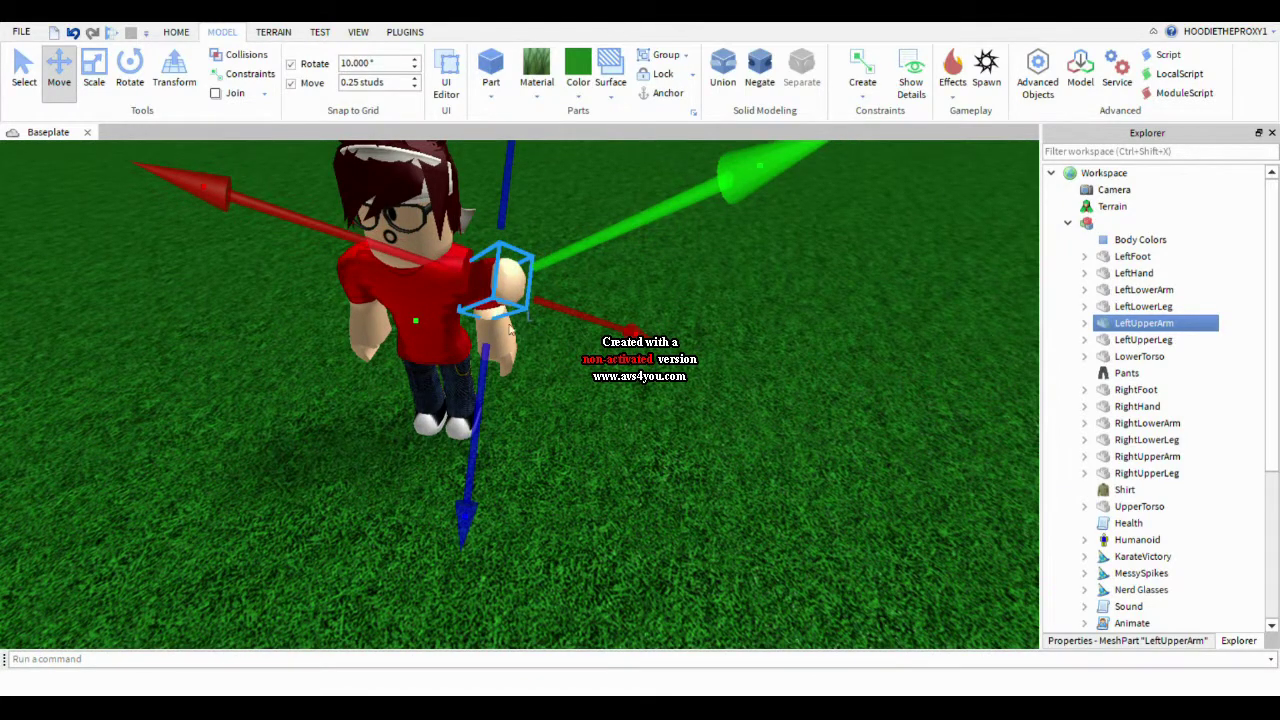
{"action": "left_click_drag", "start_coordinate": [587, 347], "coordinate": [588, 346]}
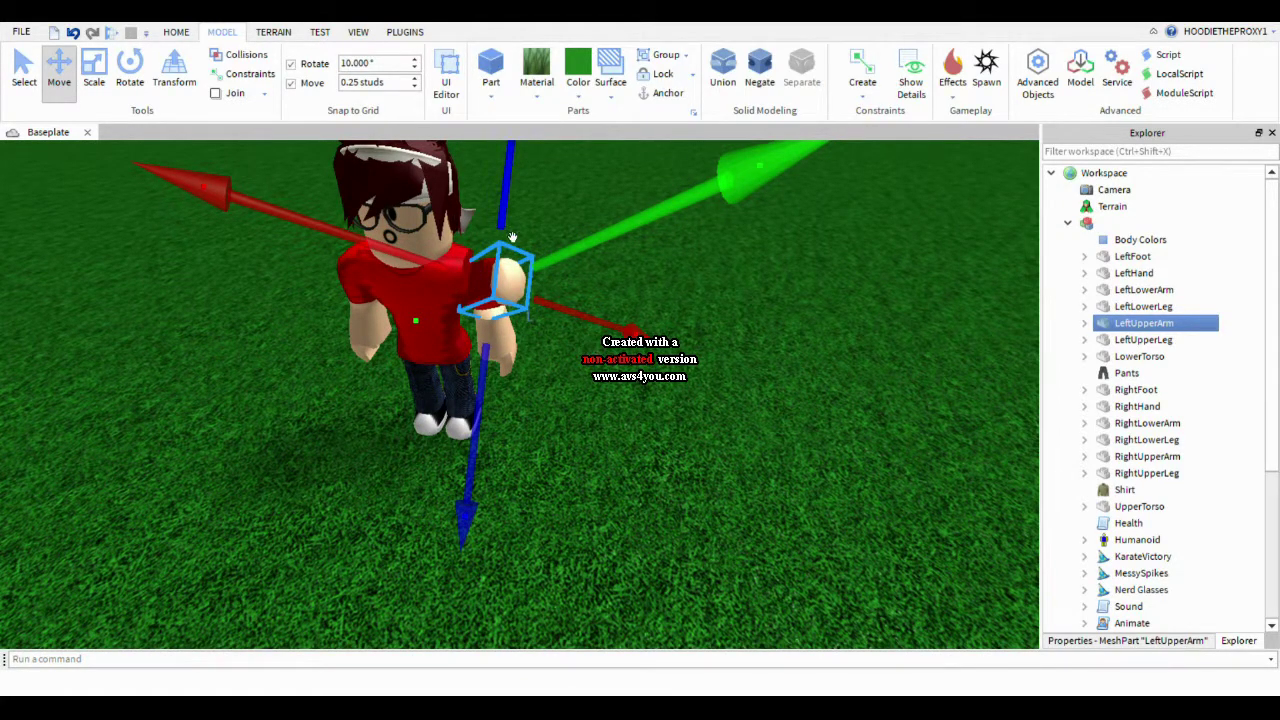
{"action": "left_click_drag", "start_coordinate": [508, 236], "coordinate": [513, 219]}
{"action": "left_click_drag", "start_coordinate": [459, 261], "coordinate": [447, 284]}
{"action": "right_click_drag", "start_coordinate": [490, 365], "coordinate": [505, 364]}
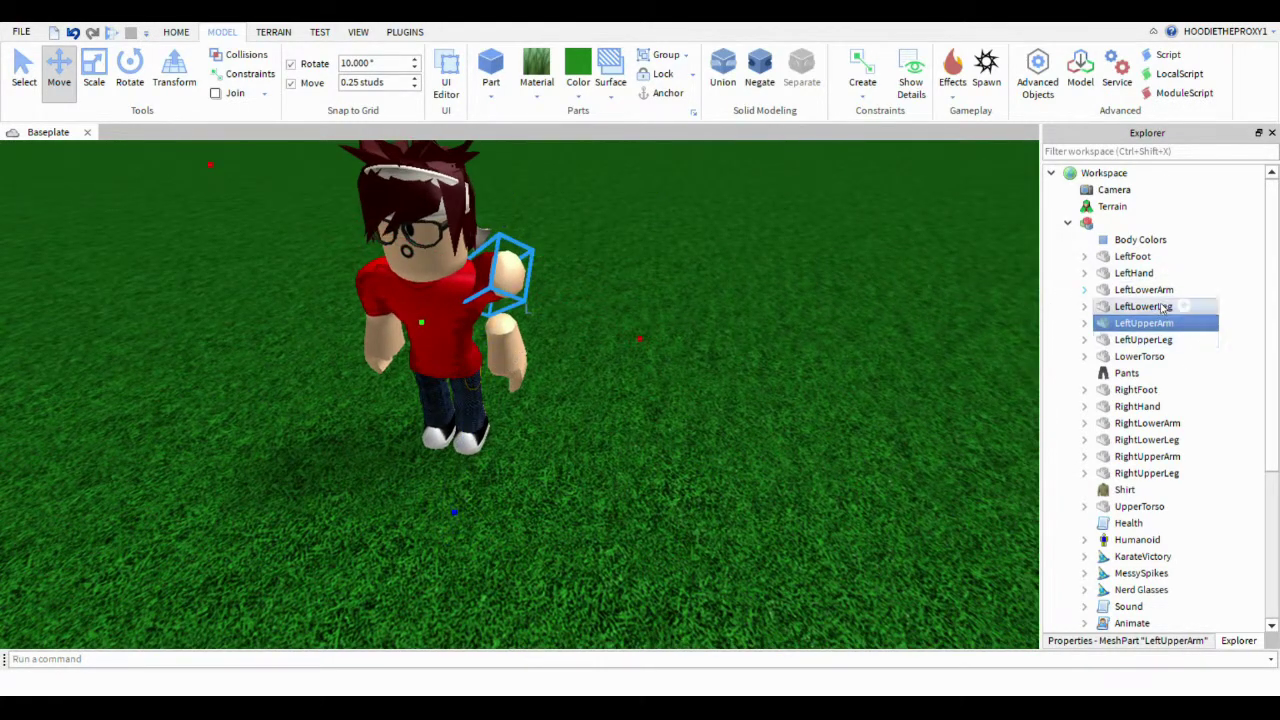
Step: Find the LeftLowerArm part among the left limb parts and select it with the Move tool
{"action": "left_click", "coordinate": [1160, 310]}
{"action": "left_click", "coordinate": [1142, 339]}
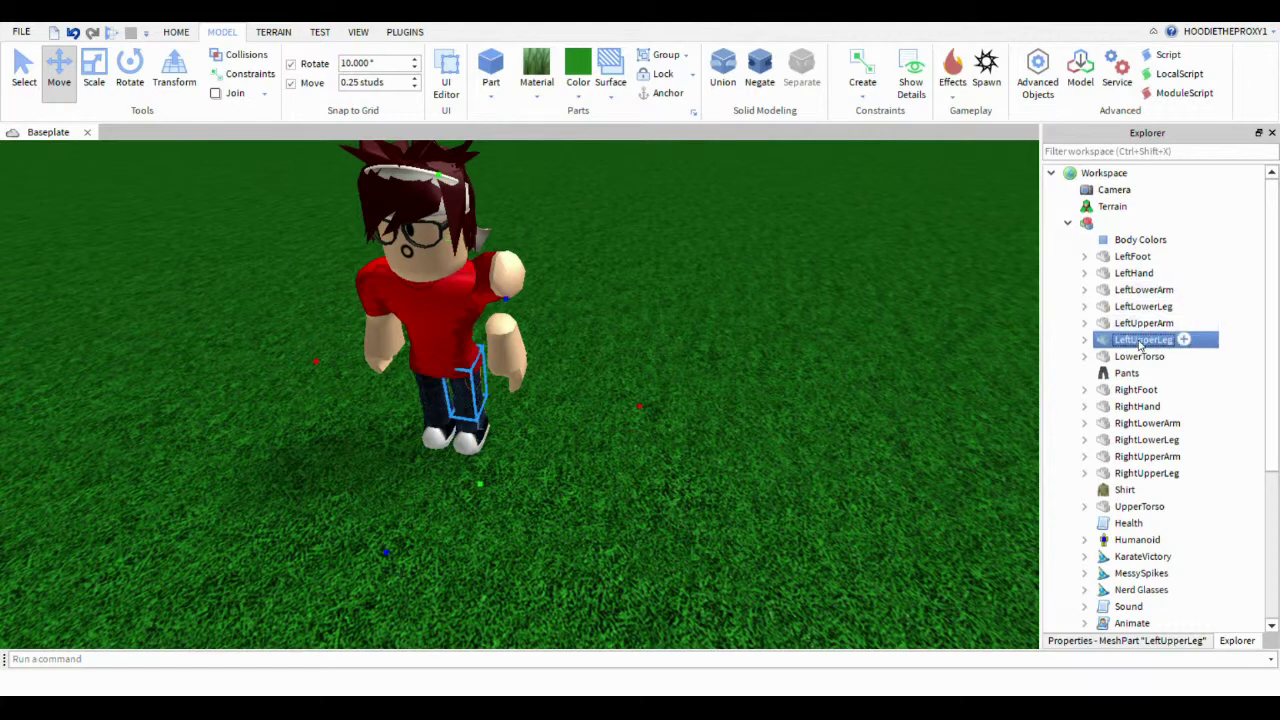
{"action": "left_click", "coordinate": [1137, 324]}
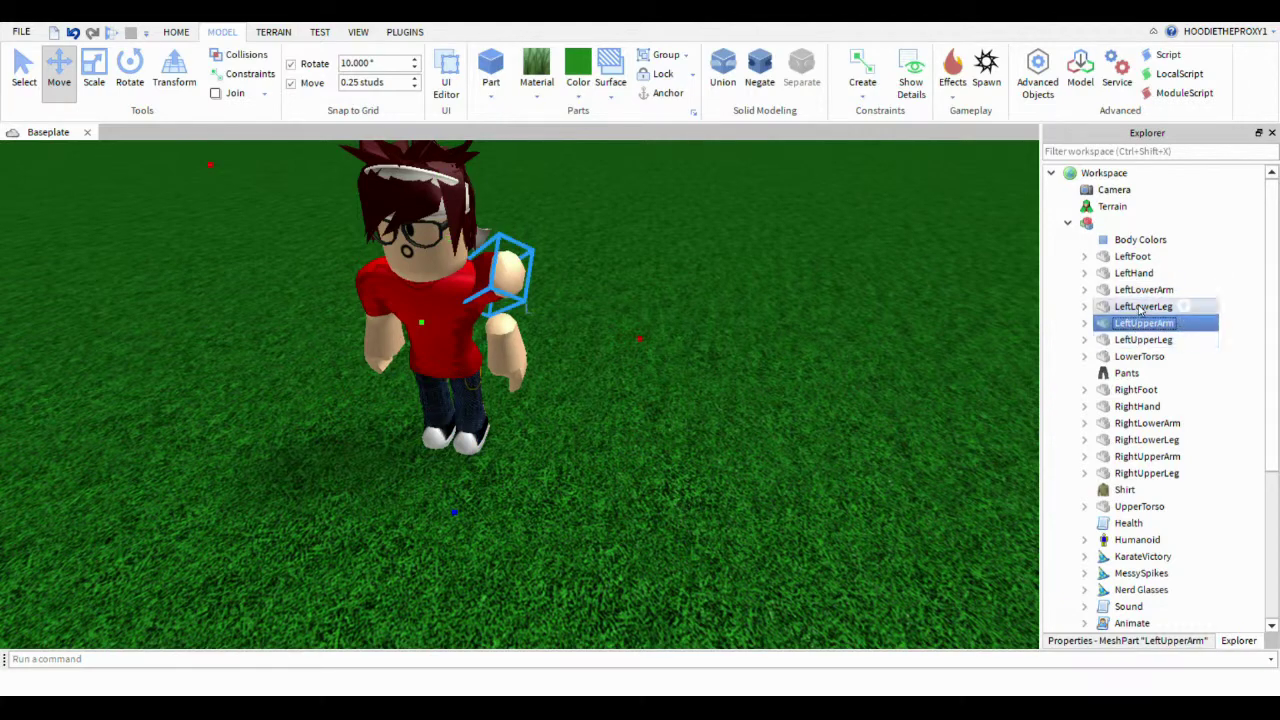
{"action": "left_click", "coordinate": [1130, 306]}
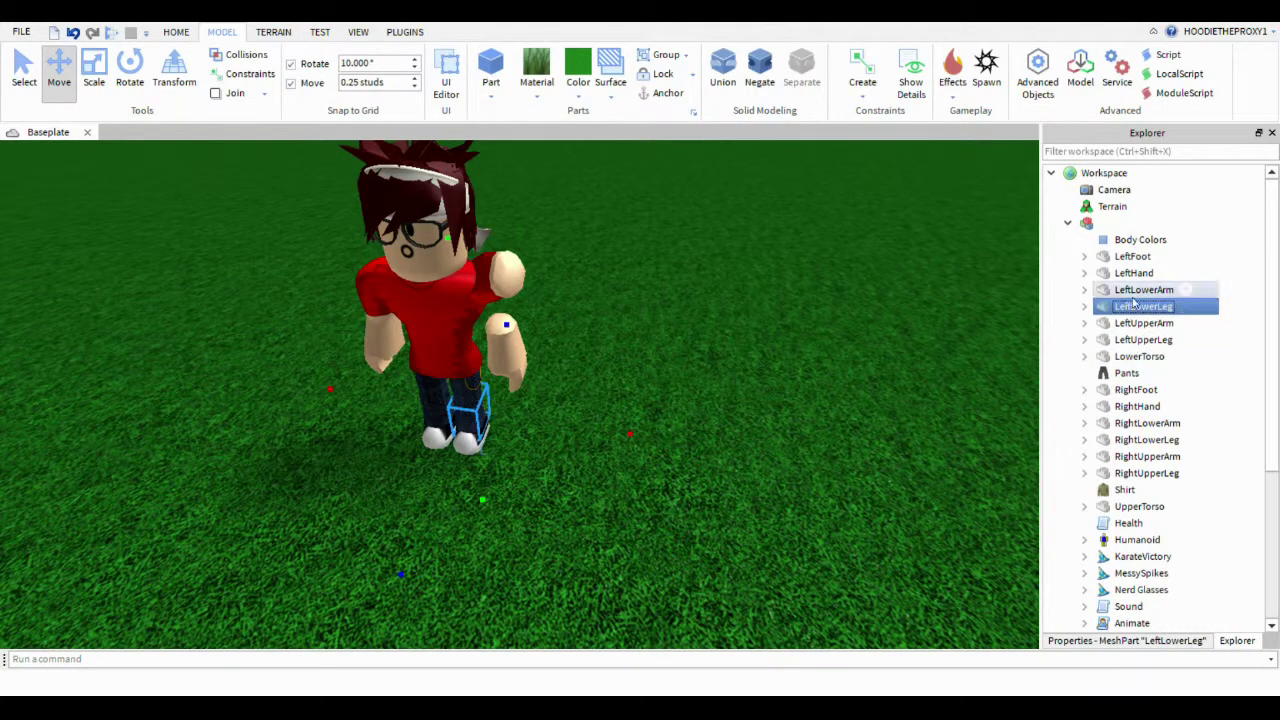
{"action": "left_click", "coordinate": [1130, 290]}
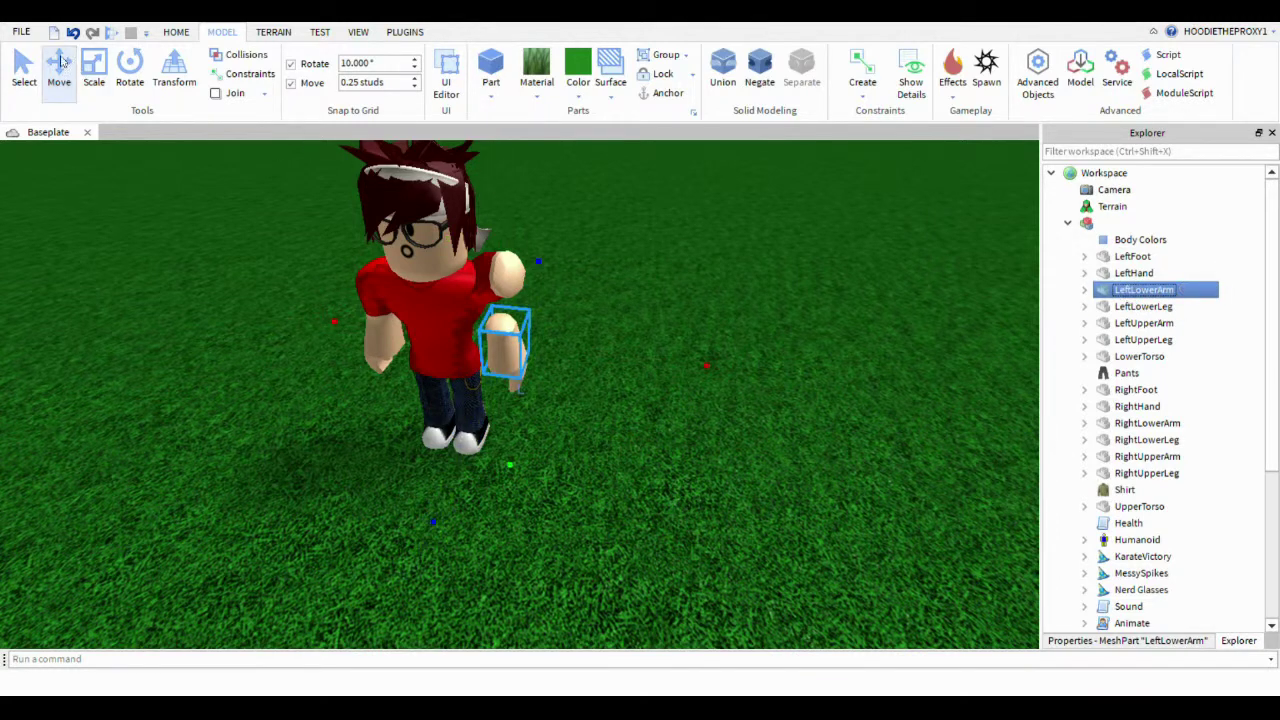
{"action": "left_click", "coordinate": [62, 66]}
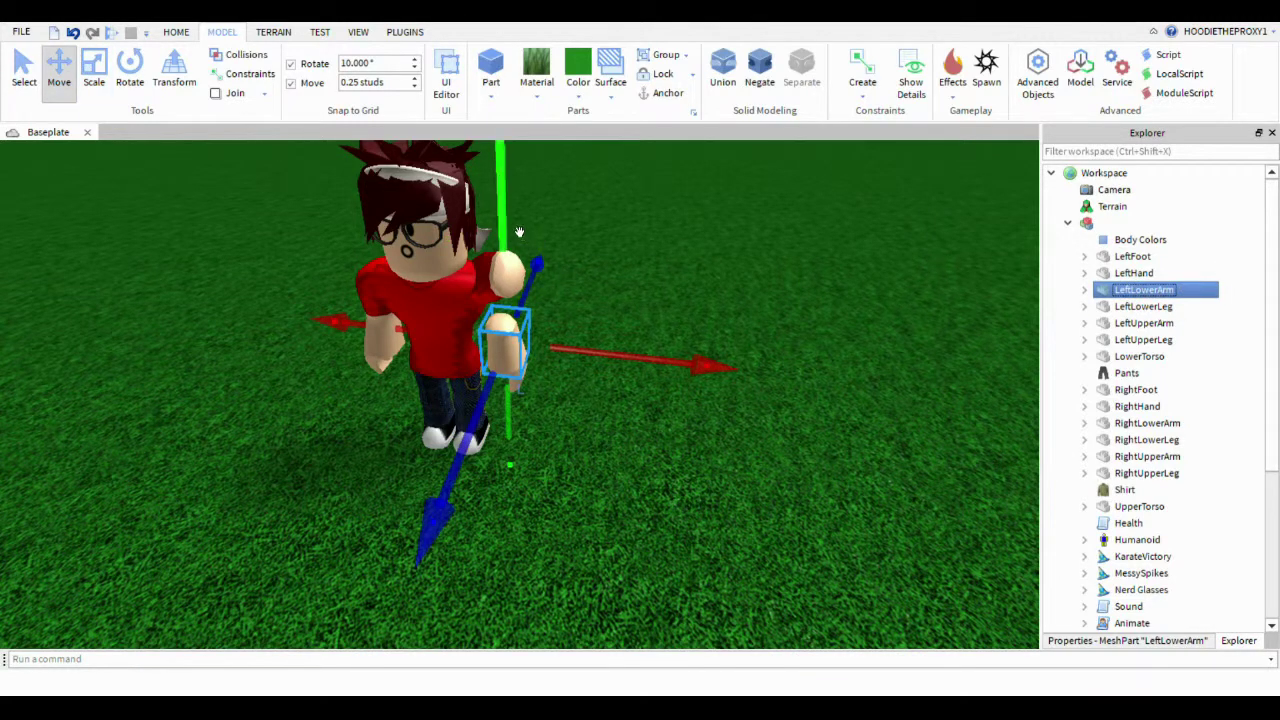
Step: Undo all the moves and rotations of the LeftUpperArm part to restore the character's original arm pose
{"action": "left_click", "coordinate": [72, 33]}
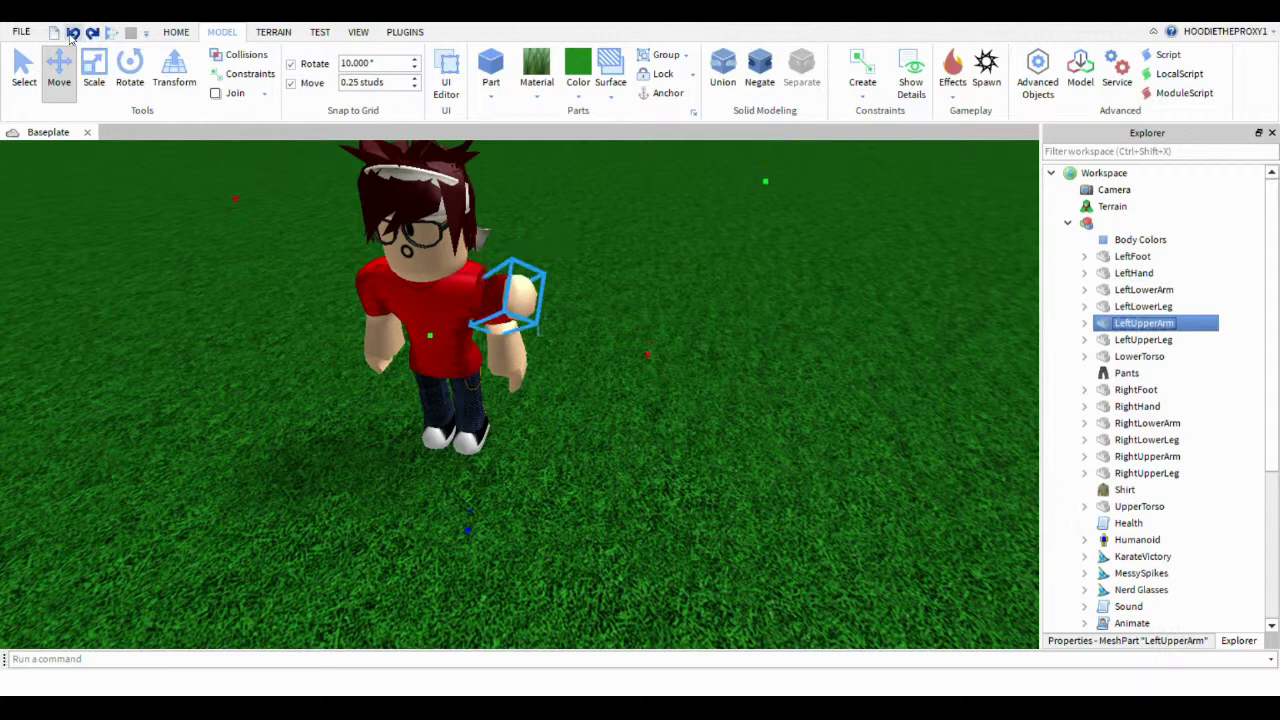
{"action": "left_click", "coordinate": [71, 36]}
{"action": "left_click", "coordinate": [71, 36]}
{"action": "left_click", "coordinate": [71, 36]}
{"action": "left_click", "coordinate": [71, 36]}
{"action": "left_click", "coordinate": [71, 36]}
{"action": "left_click", "coordinate": [71, 36]}
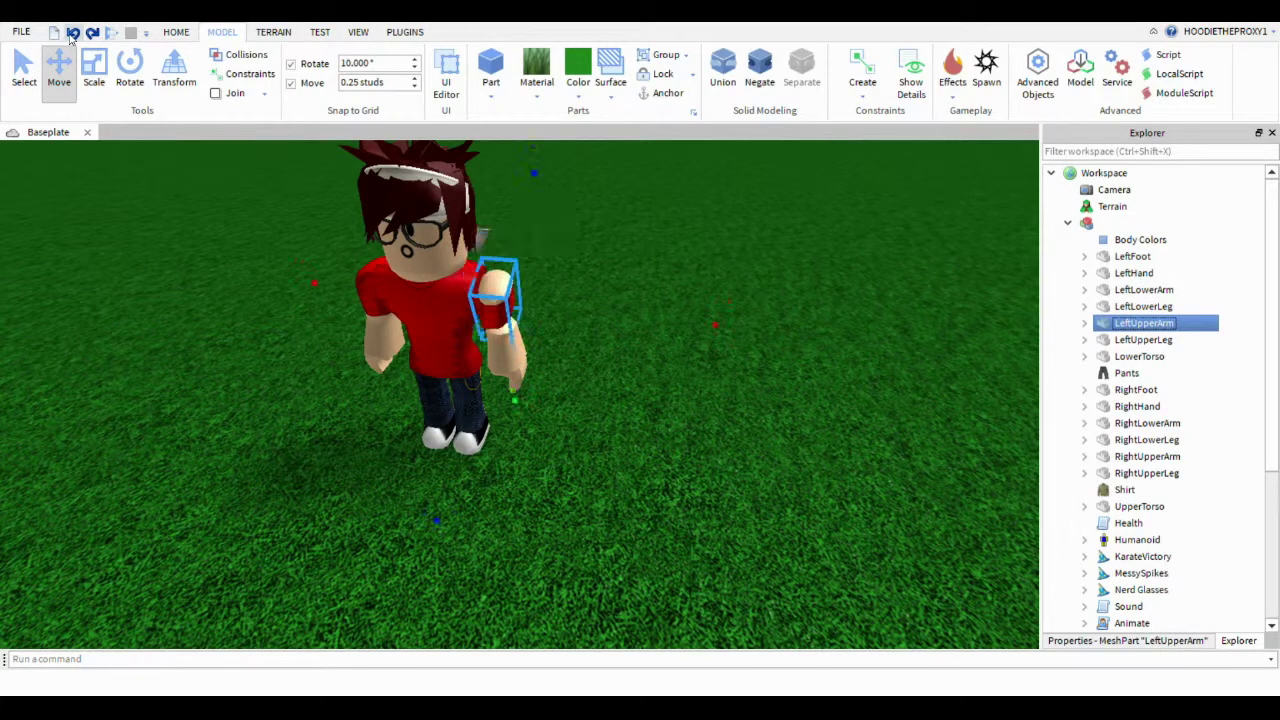
{"action": "left_click", "coordinate": [72, 33]}
{"action": "left_click", "coordinate": [72, 33]}
Step: Select the LeftUpperArm, LeftLowerArm and LeftHand parts of the character together
{"action": "right_click_drag", "start_coordinate": [557, 385], "coordinate": [557, 385]}
{"action": "key", "text": "s"}
{"action": "left_click", "coordinate": [1134, 223]}
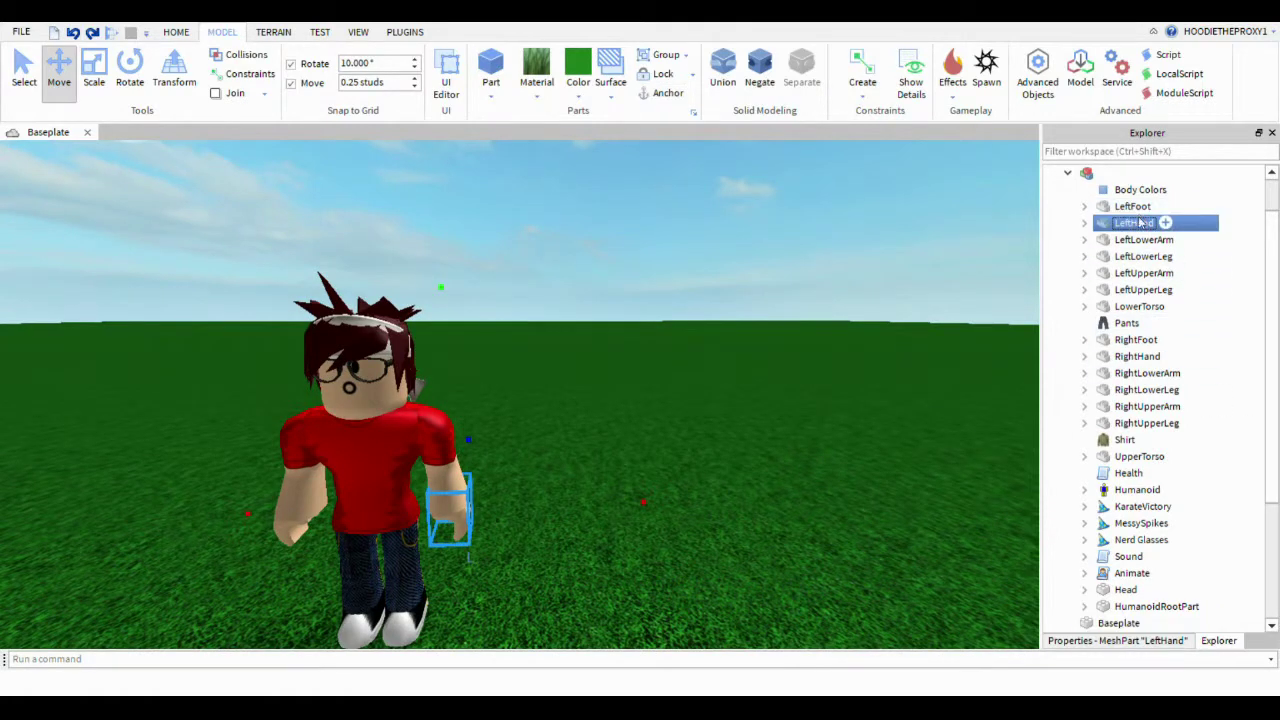
{"action": "left_click", "coordinate": [1122, 290]}
{"action": "left_click", "coordinate": [1126, 274]}
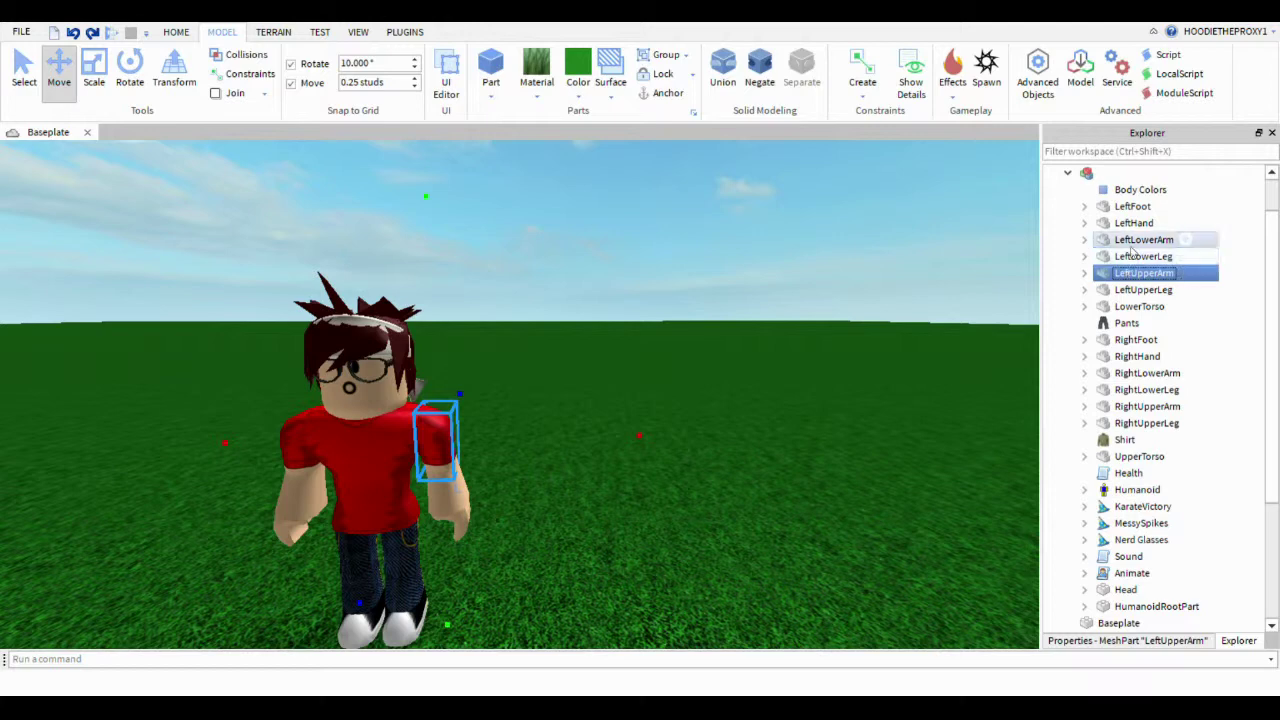
{"action": "left_click", "coordinate": [1128, 243], "text": "ctrl"}
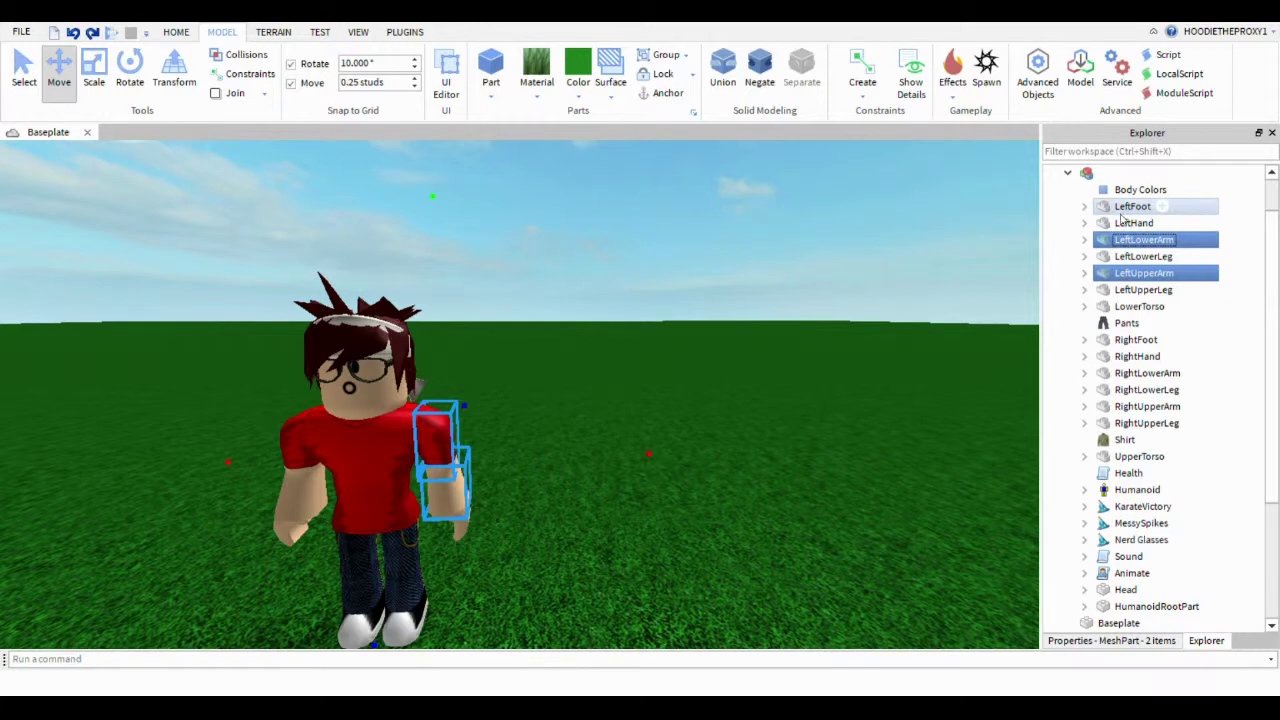
{"action": "left_click", "coordinate": [1130, 222], "text": "ctrl"}
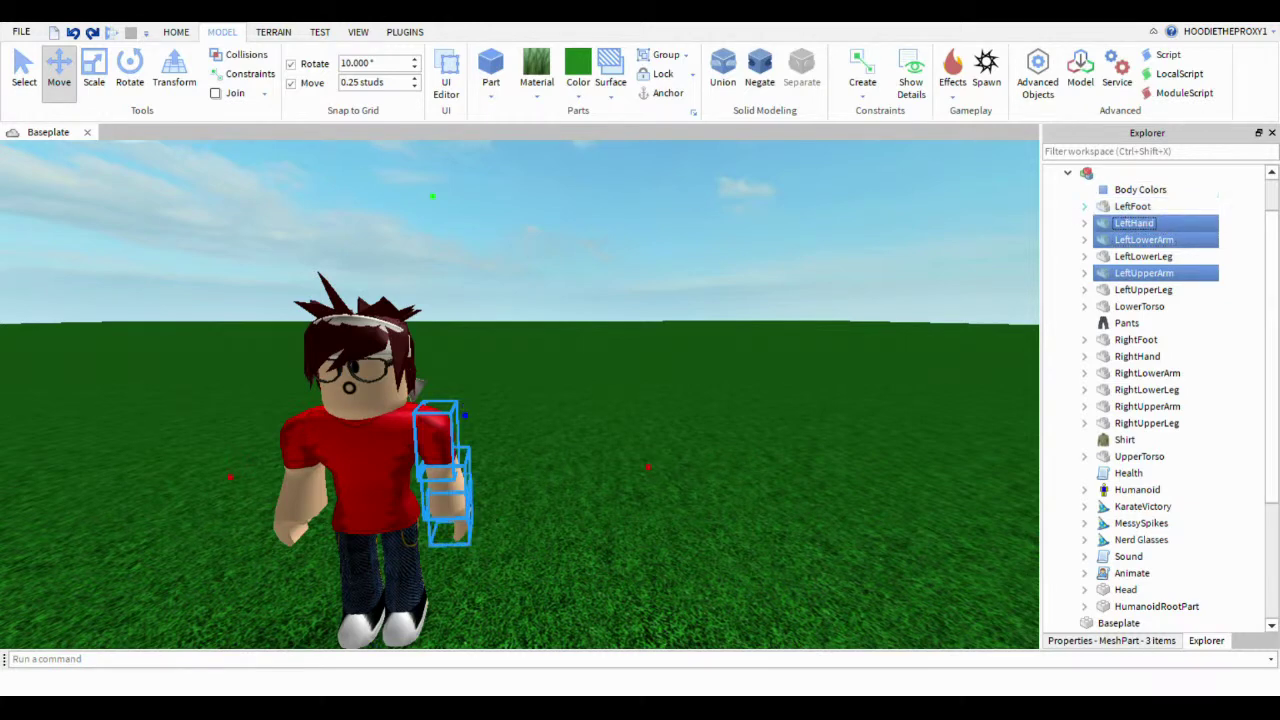
Step: Rotate the selected left arm parts together so the arm points diagonally up and outward from the body
{"action": "left_click", "coordinate": [130, 70]}
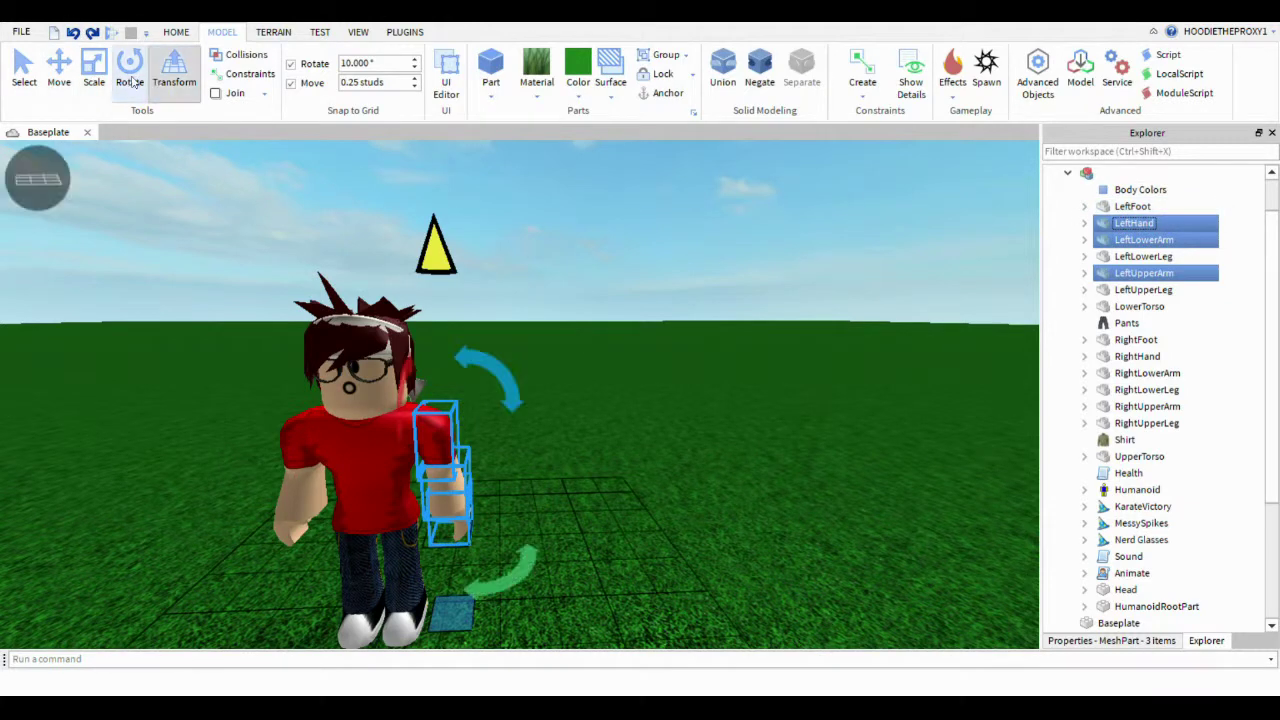
{"action": "left_click", "coordinate": [83, 83]}
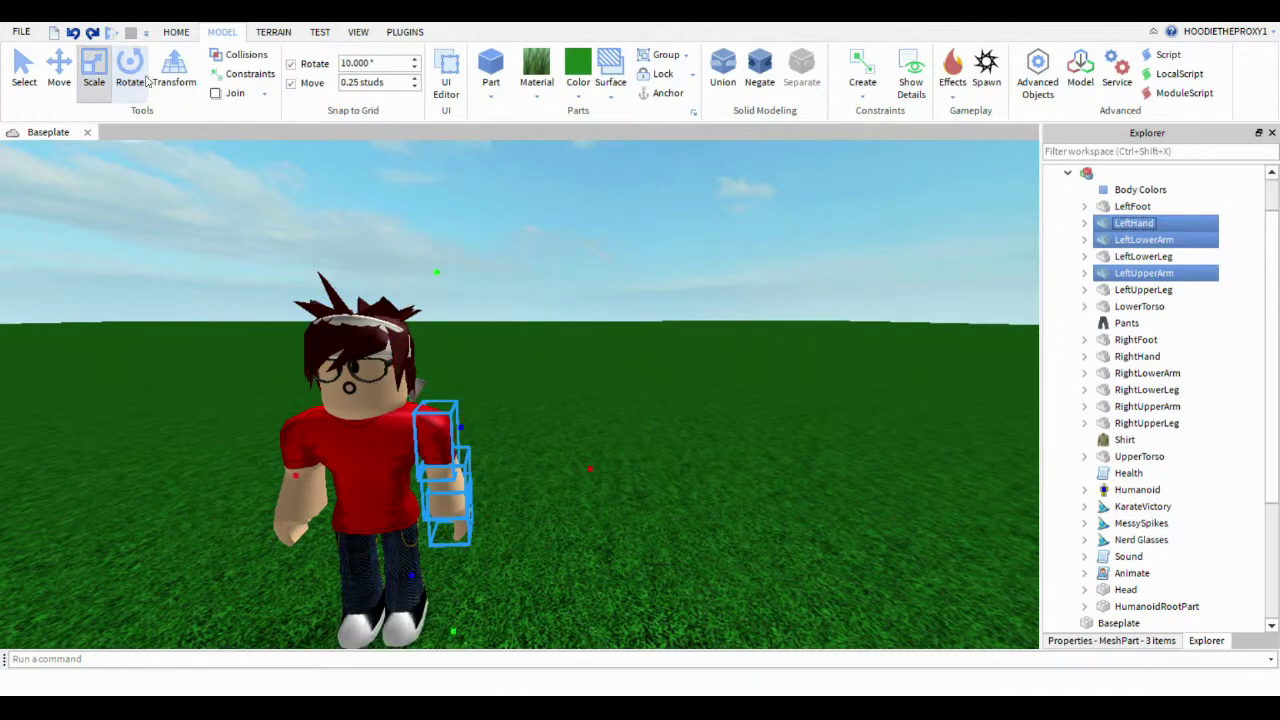
{"action": "left_click", "coordinate": [171, 80]}
{"action": "left_click", "coordinate": [155, 83]}
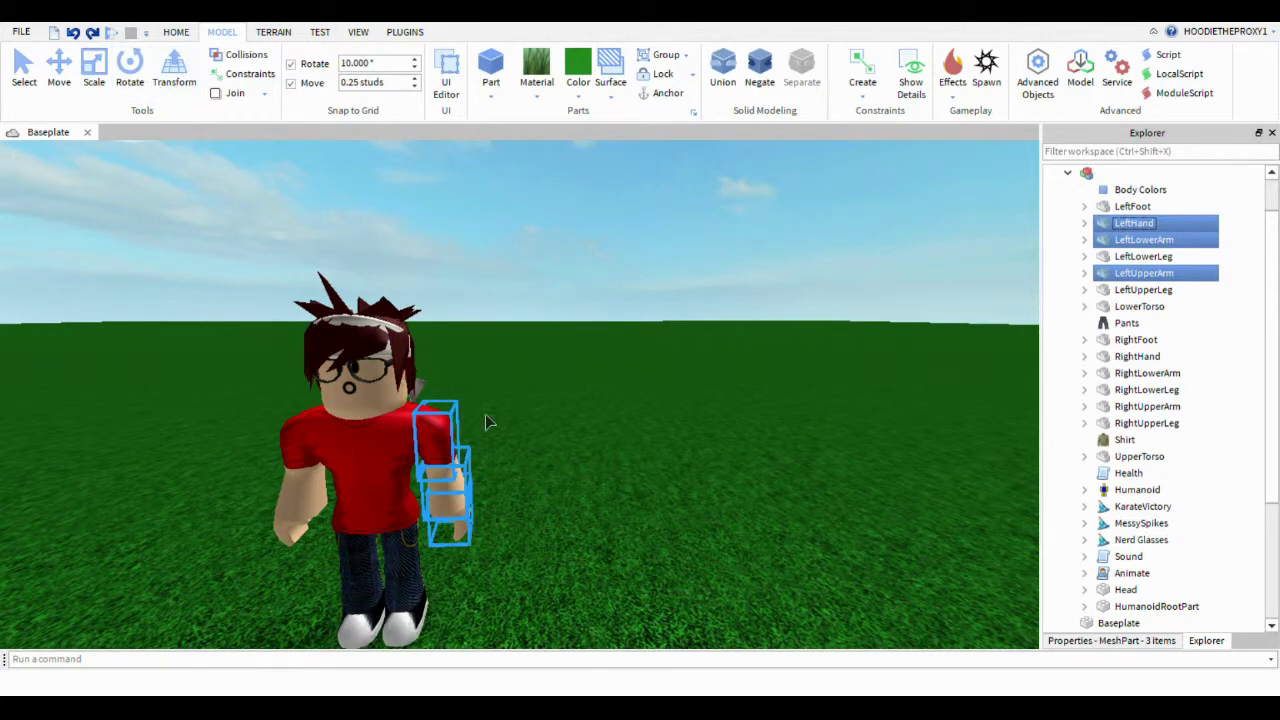
{"action": "left_click", "coordinate": [130, 70]}
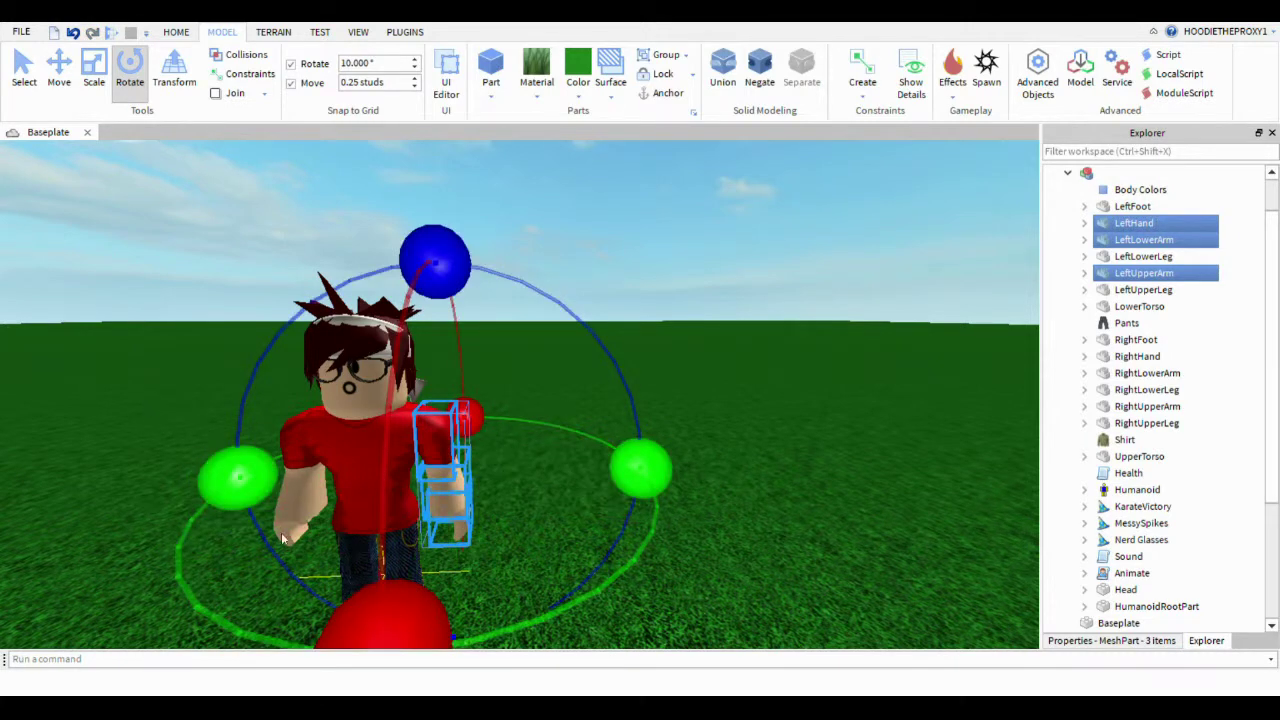
{"action": "left_click_drag", "start_coordinate": [390, 260], "coordinate": [281, 598]}
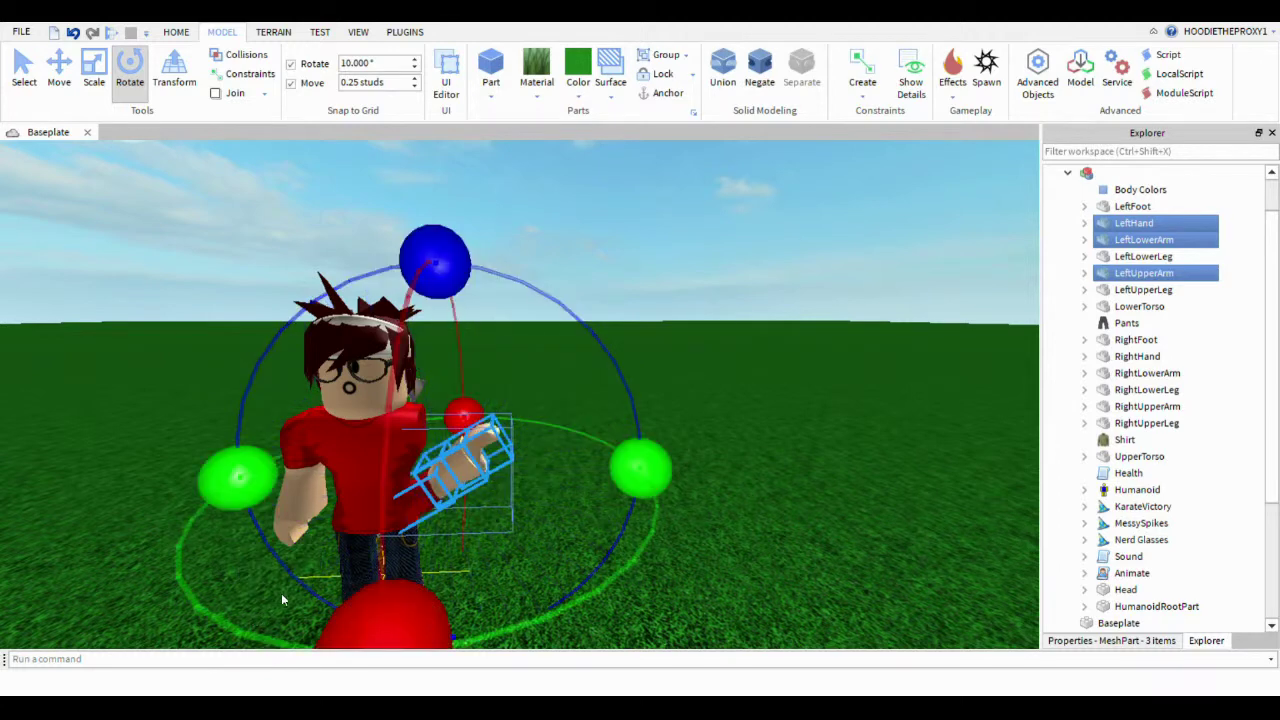
Step: Move the rotated left arm up and slightly outward to bring its upper end to the character's shoulder
{"action": "left_click", "coordinate": [59, 70]}
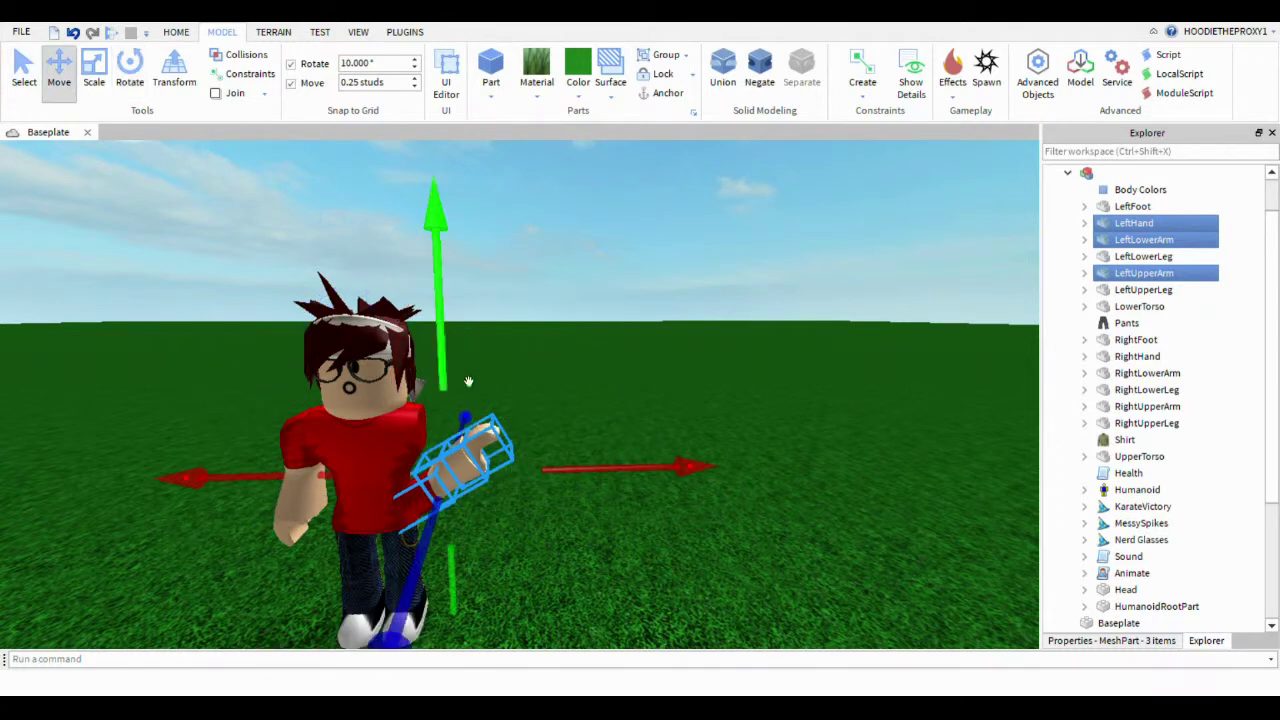
{"action": "left_click_drag", "start_coordinate": [506, 318], "coordinate": [503, 298]}
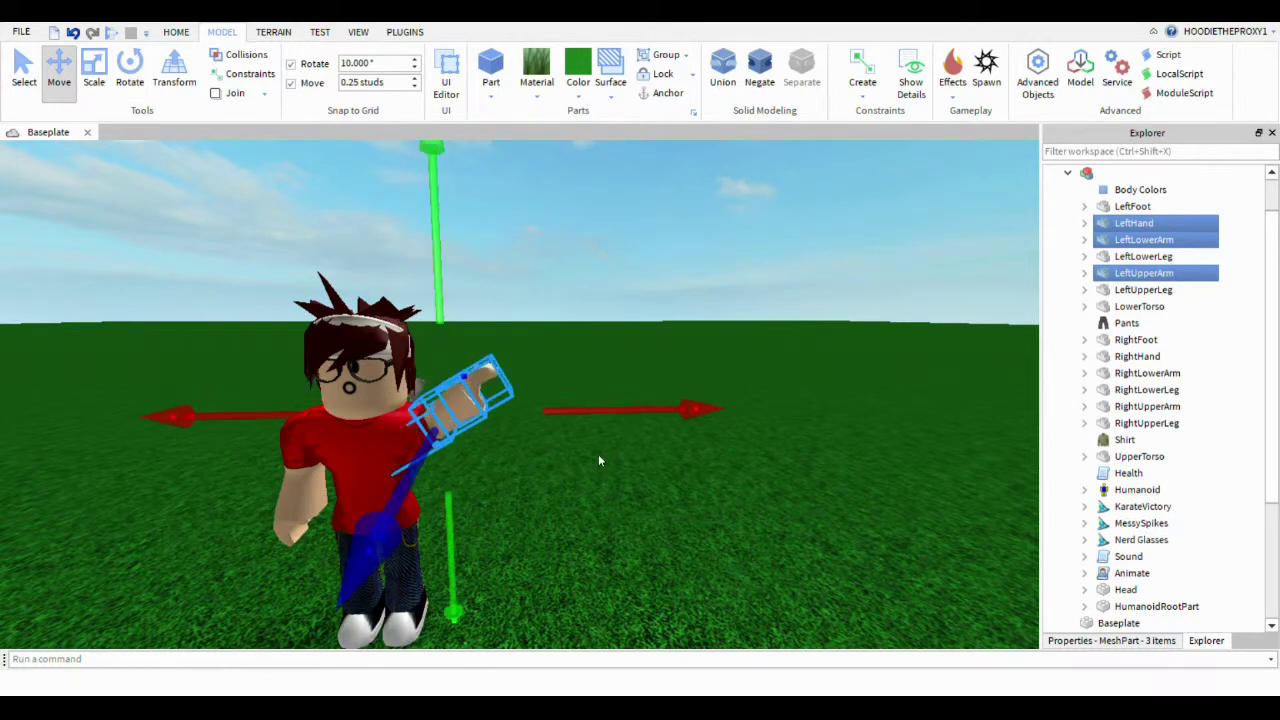
{"action": "left_click_drag", "start_coordinate": [643, 446], "coordinate": [660, 457]}
{"action": "left_click_drag", "start_coordinate": [483, 323], "coordinate": [486, 311]}
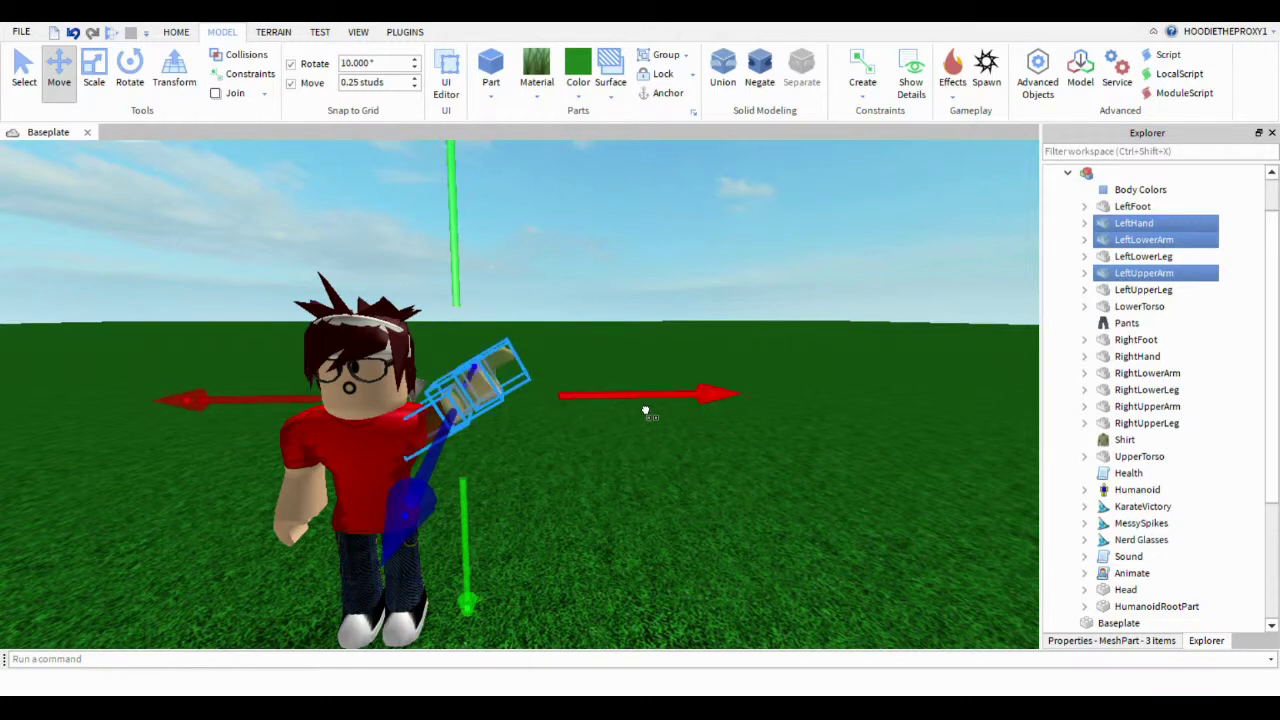
Step: Rotate the whole left arm to a steeper raised angle and move it inward and up against the shoulder
{"action": "left_click", "coordinate": [130, 70]}
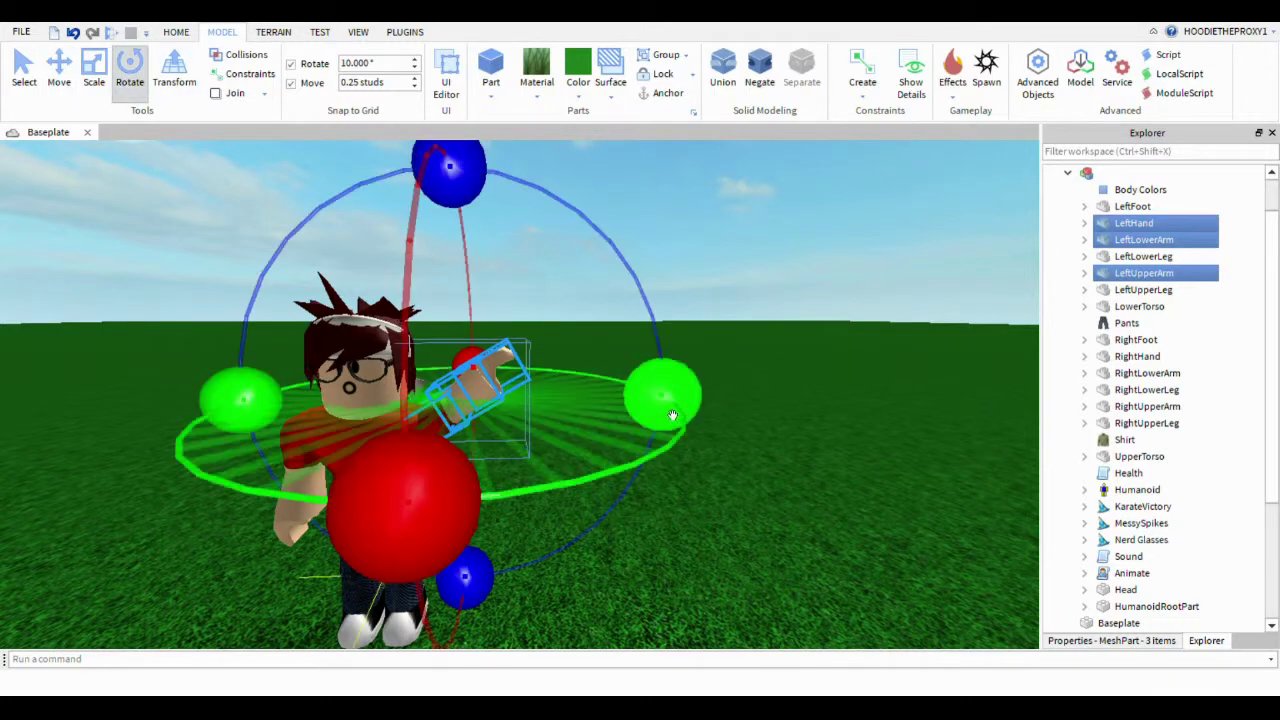
{"action": "left_click_drag", "start_coordinate": [449, 168], "coordinate": [345, 242]}
{"action": "key", "text": "ctrl+3"}
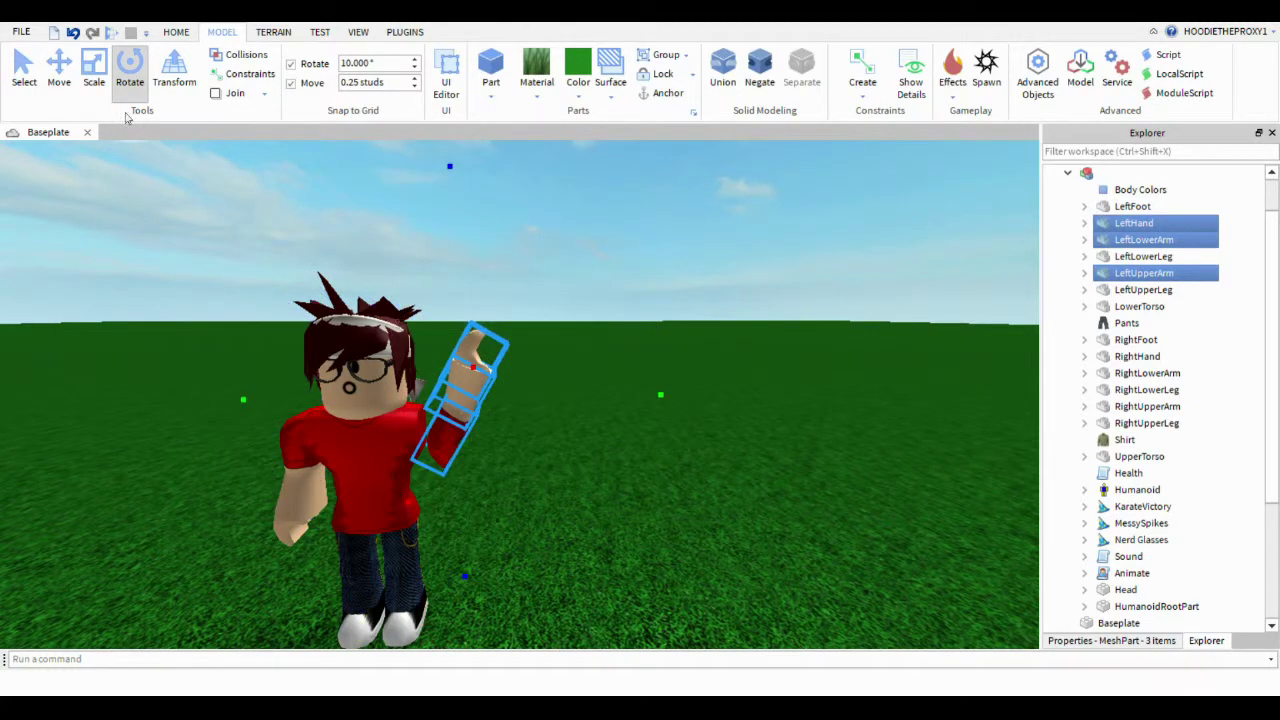
{"action": "key", "text": "ctrl+2"}
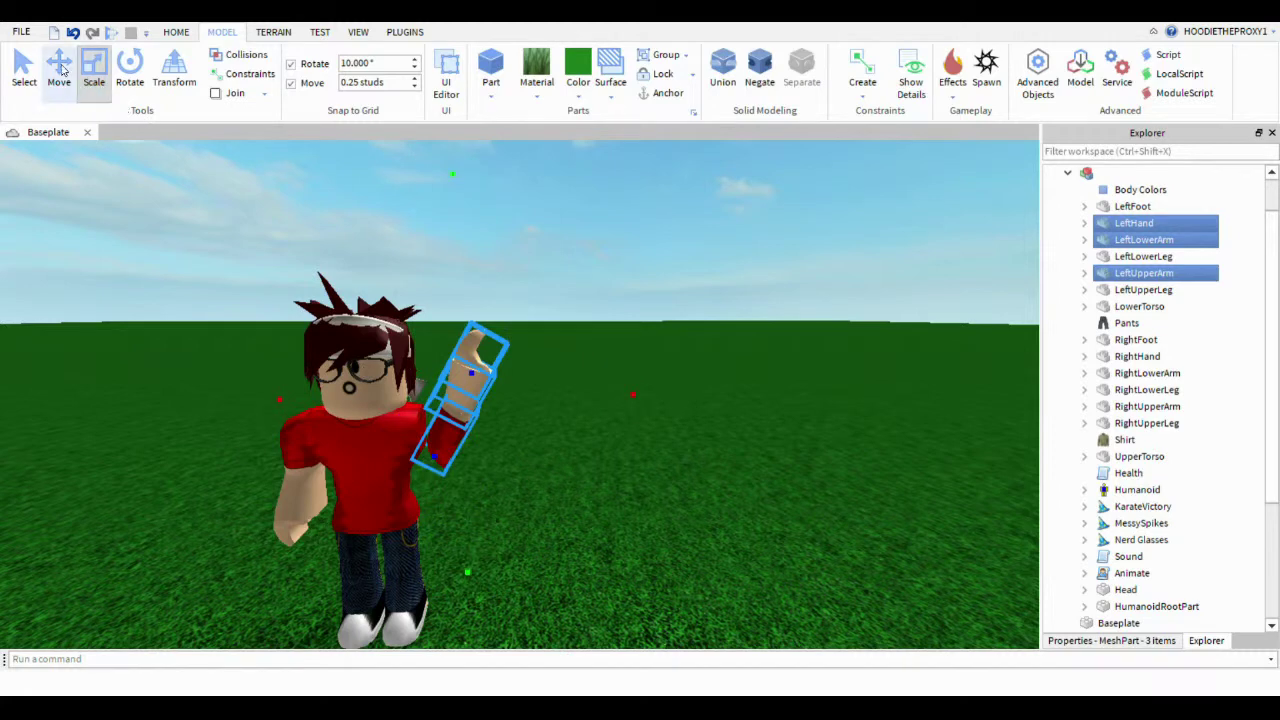
{"action": "left_click_drag", "start_coordinate": [304, 420], "coordinate": [289, 414]}
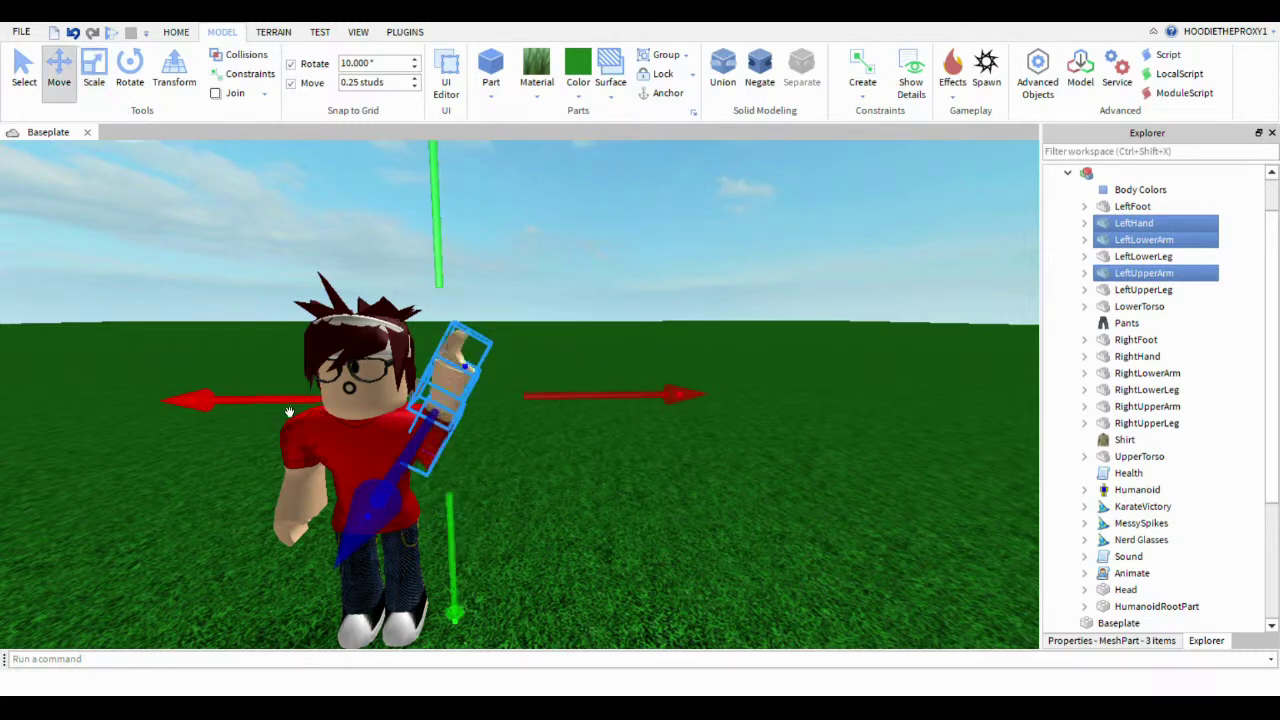
{"action": "left_click_drag", "start_coordinate": [468, 262], "coordinate": [474, 246]}
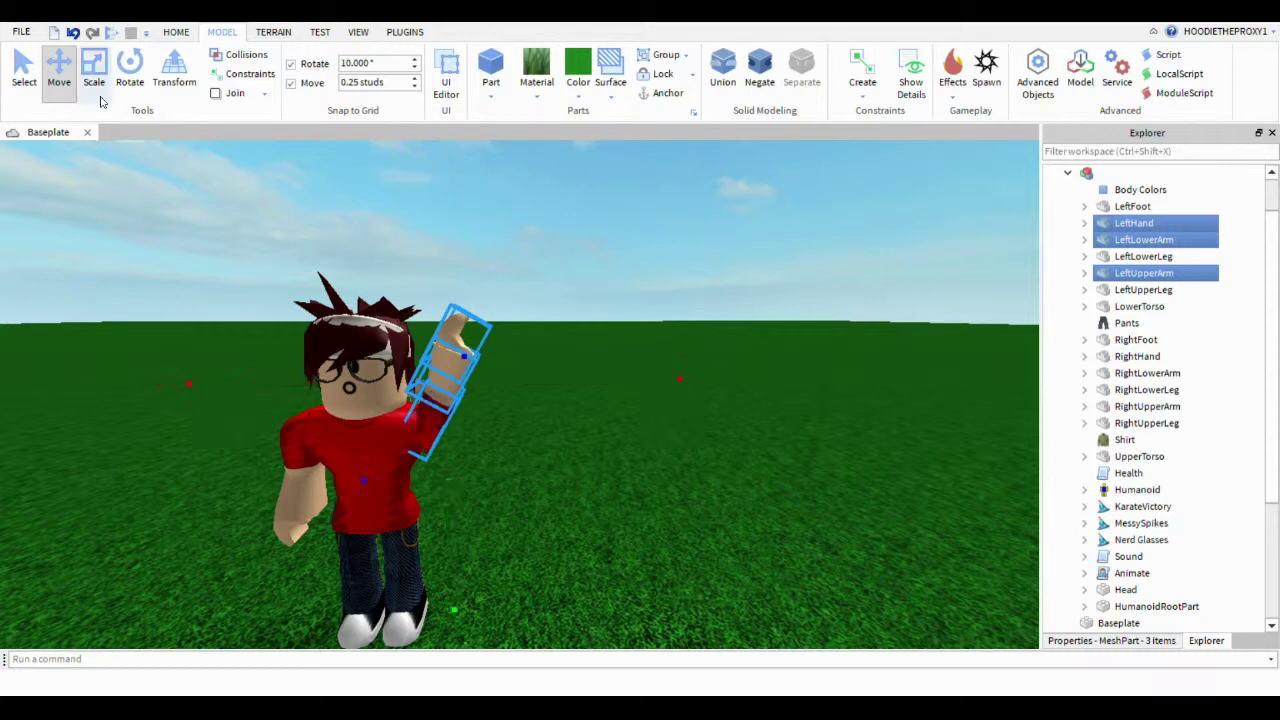
Step: Rotate the whole left arm upright beside the head, tilt it slightly forward, and check its fit at the shoulder
{"action": "key", "text": "ctrl+4"}
{"action": "left_click_drag", "start_coordinate": [252, 432], "coordinate": [745, 395]}
{"action": "left_click_drag", "start_coordinate": [430, 160], "coordinate": [580, 205]}
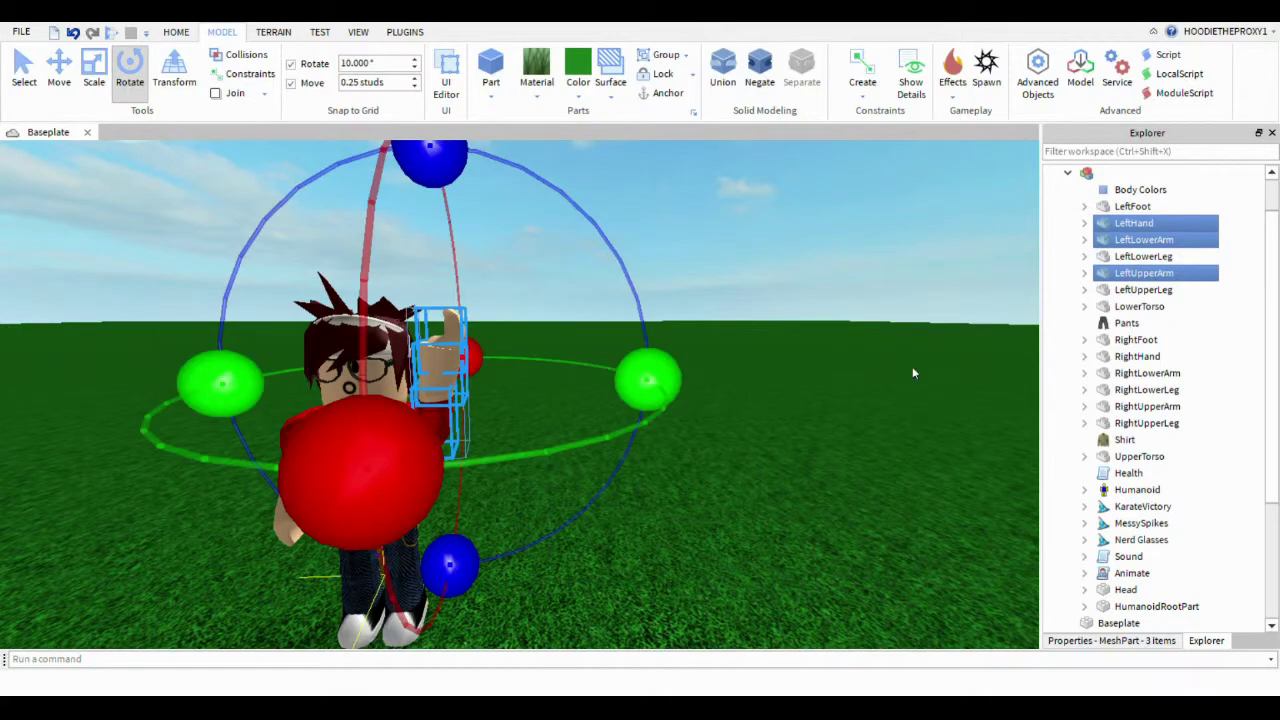
{"action": "right_click_drag", "start_coordinate": [646, 341], "coordinate": [644, 339]}
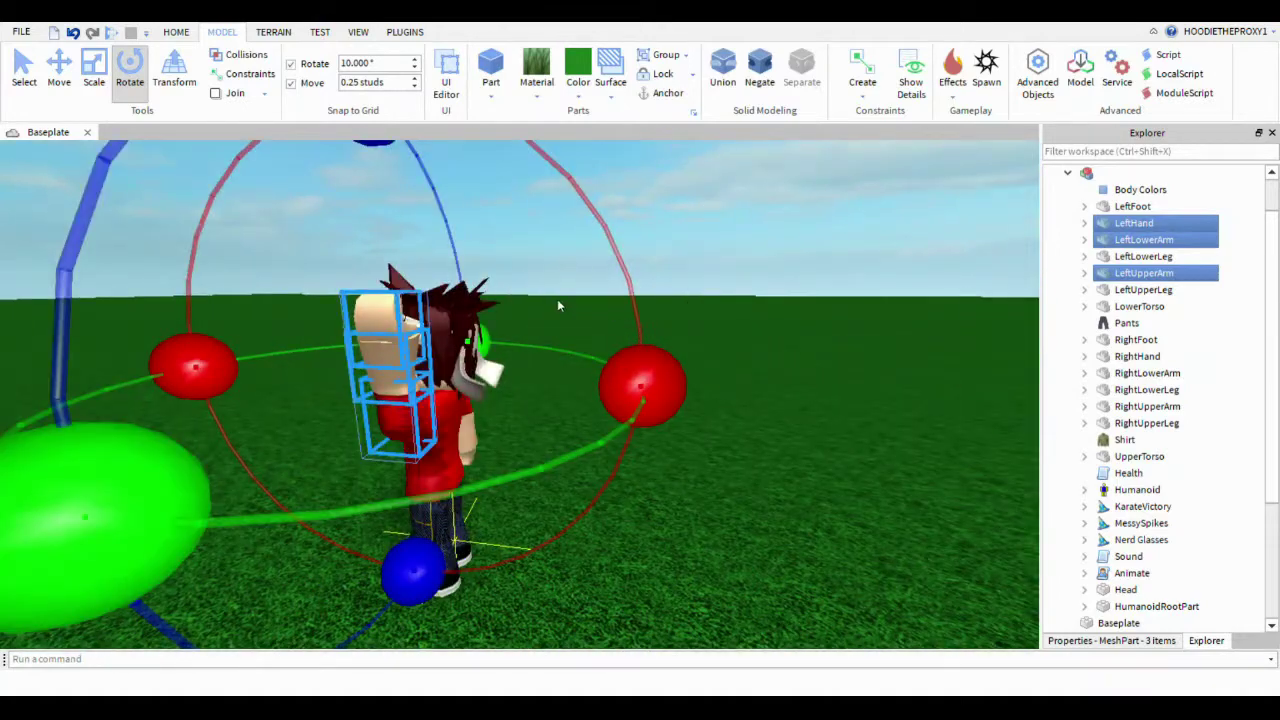
{"action": "left_click_drag", "start_coordinate": [661, 410], "coordinate": [678, 463]}
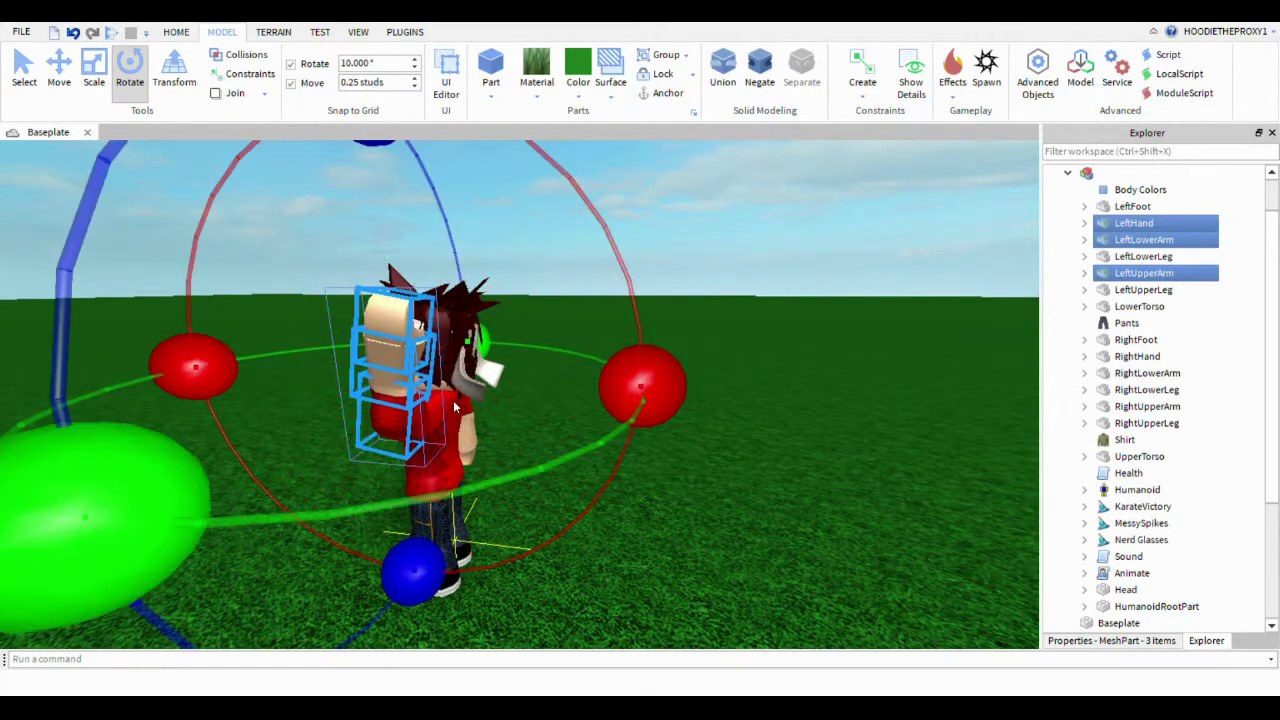
{"action": "right_click_drag", "start_coordinate": [453, 401], "coordinate": [453, 400]}
{"action": "key", "text": "ctrl+2"}
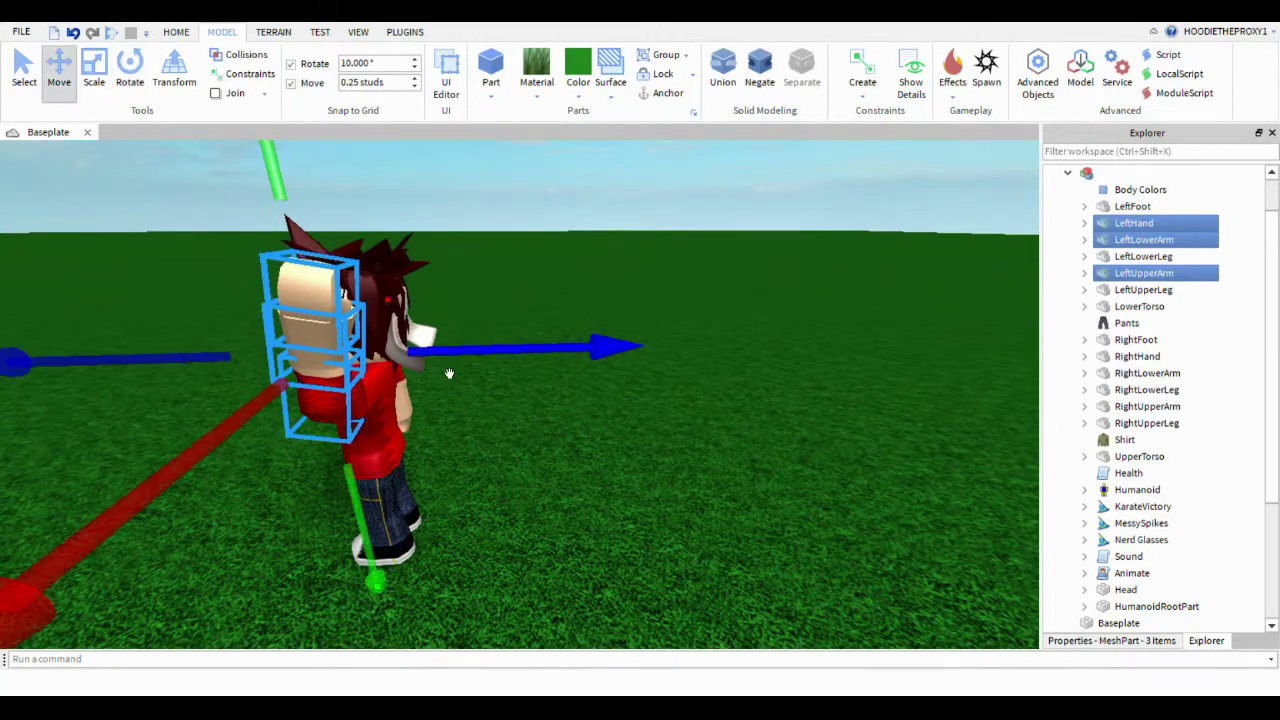
{"action": "right_click_drag", "start_coordinate": [536, 366], "coordinate": [651, 360]}
{"action": "scroll", "coordinate": [509, 337], "scroll_direction": "up", "scroll_amount": 3}
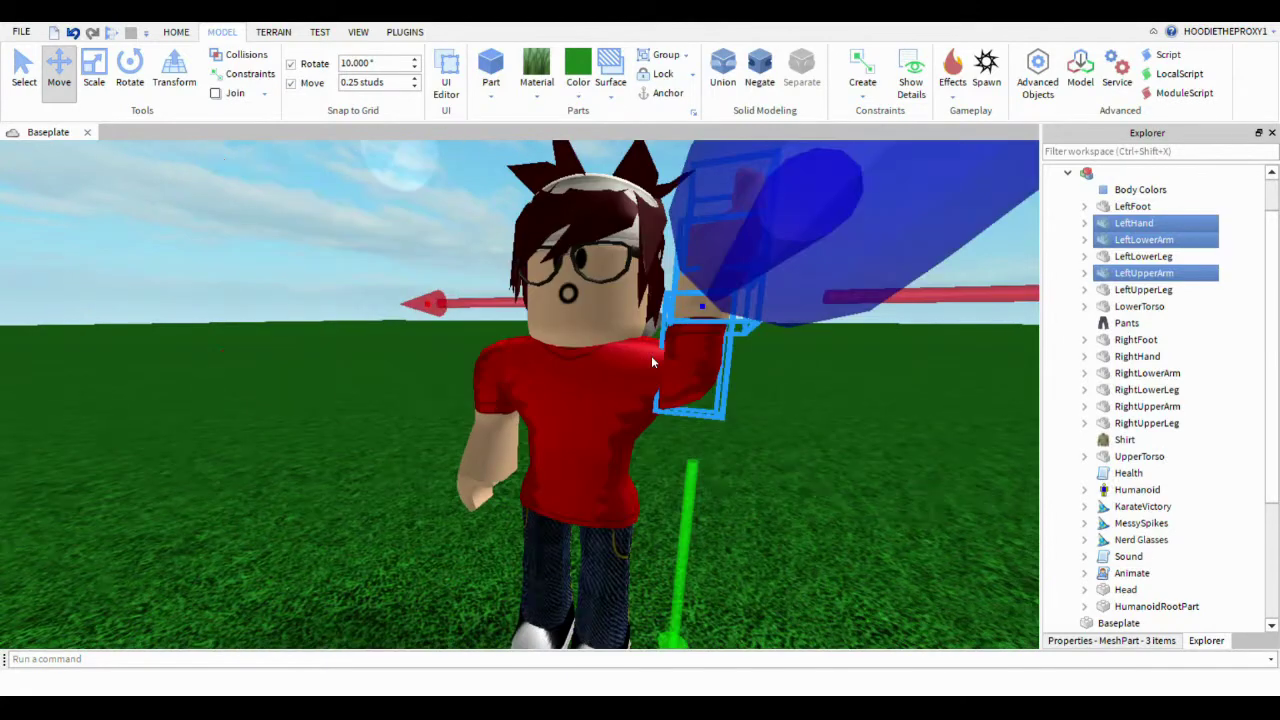
{"action": "scroll", "coordinate": [660, 361], "scroll_direction": "down", "scroll_amount": 3}
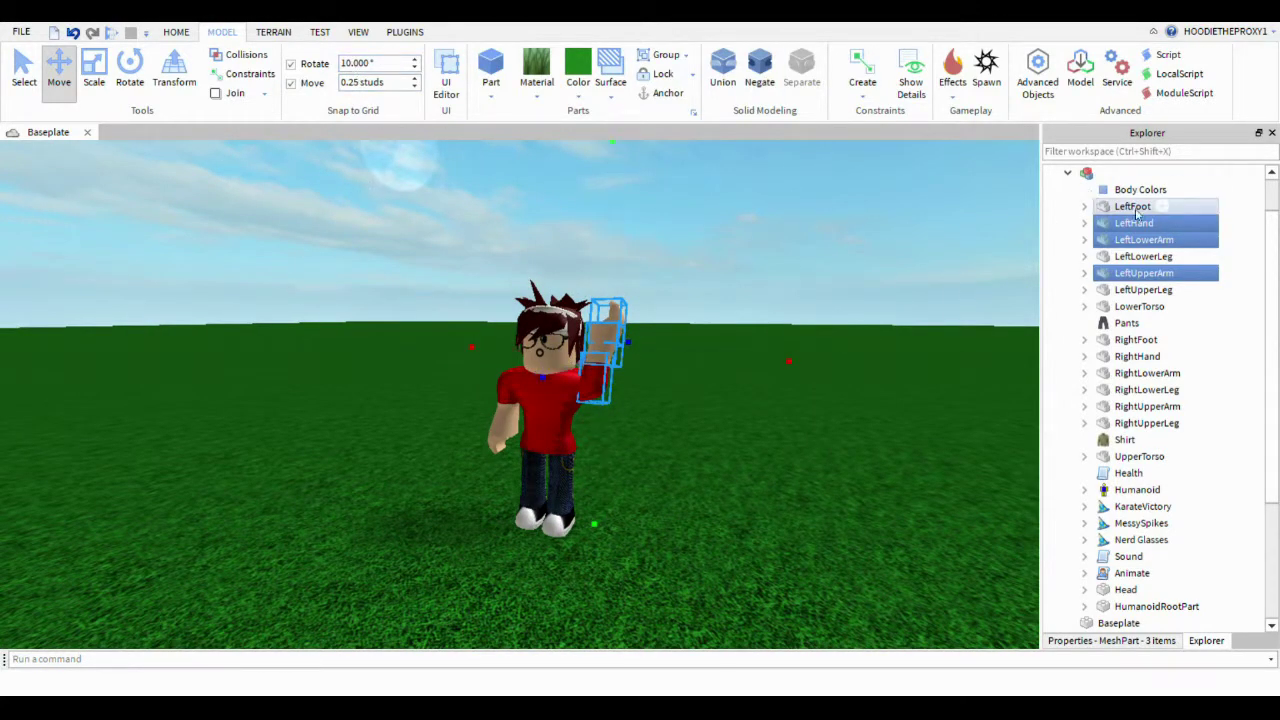
Step: Remove LeftUpperArm from the selection and rotate only the LeftHand and LeftLowerArm inward toward the head
{"action": "left_click", "coordinate": [1125, 279], "text": "ctrl"}
{"action": "key", "text": "s"}
{"action": "mouse_move", "coordinate": [868, 335]}
{"action": "right_mouse_down"}
{"action": "mouse_move", "coordinate": [790, 335]}
{"action": "mouse_move", "coordinate": [869, 335]}
{"action": "right_mouse_up"}
{"action": "key", "text": "w"}
{"action": "key", "text": "s"}
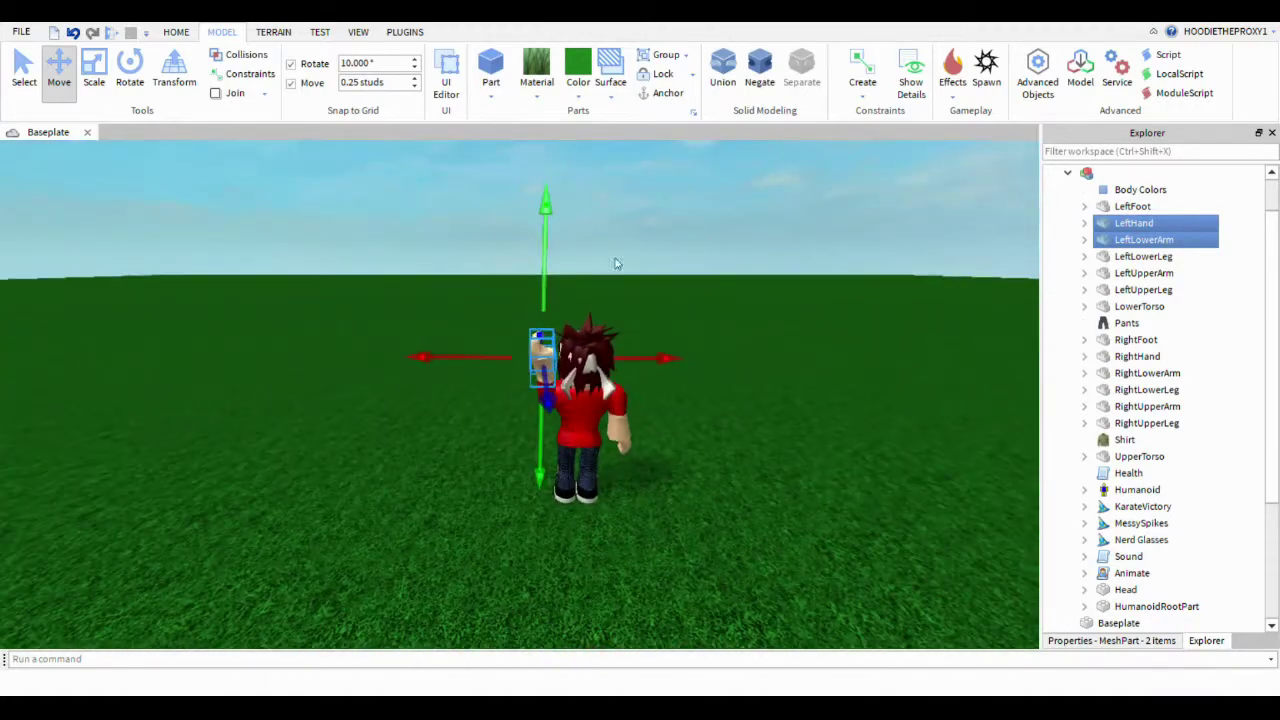
{"action": "left_click", "coordinate": [174, 68]}
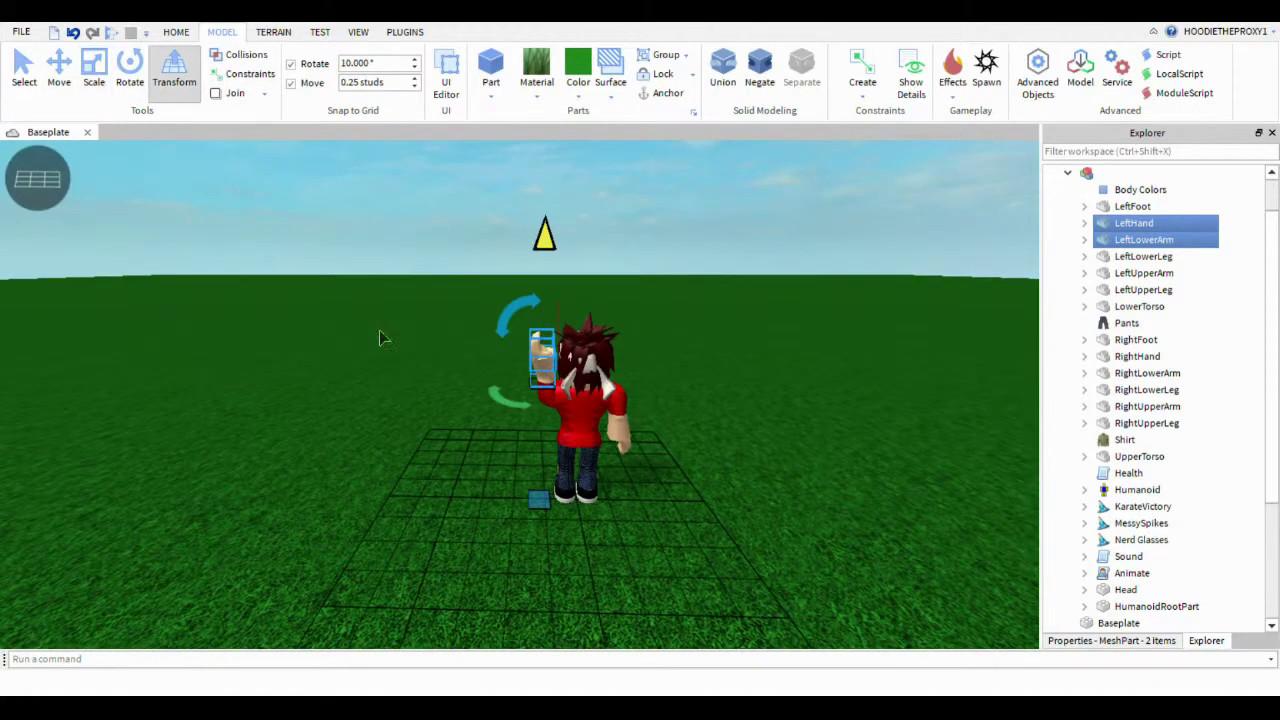
{"action": "key", "text": "ctrl+4"}
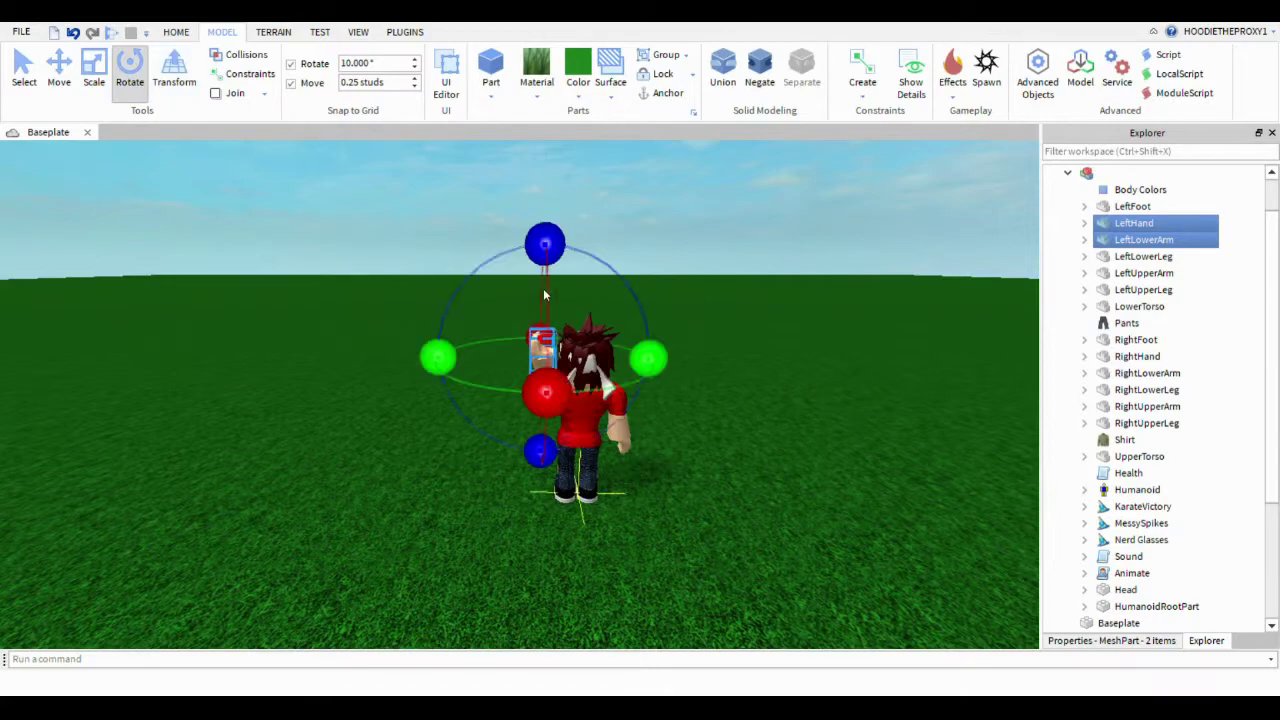
{"action": "left_click_drag", "start_coordinate": [565, 250], "coordinate": [628, 277]}
Step: Examine the bent left forearm and its joint with the upper arm from the back, front and side
{"action": "right_click_drag", "start_coordinate": [548, 333], "coordinate": [548, 333]}
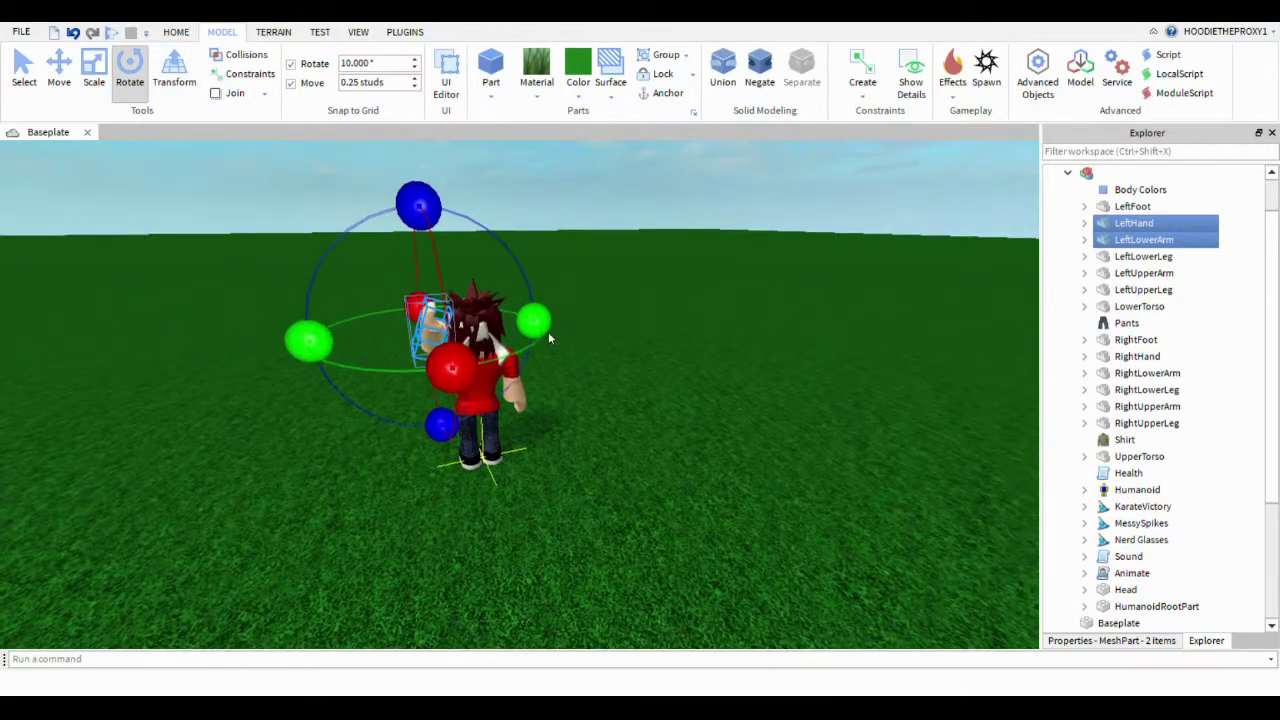
{"action": "key", "text": "w"}
{"action": "right_click_drag", "start_coordinate": [462, 295], "coordinate": [462, 295]}
{"action": "key", "text": "f"}
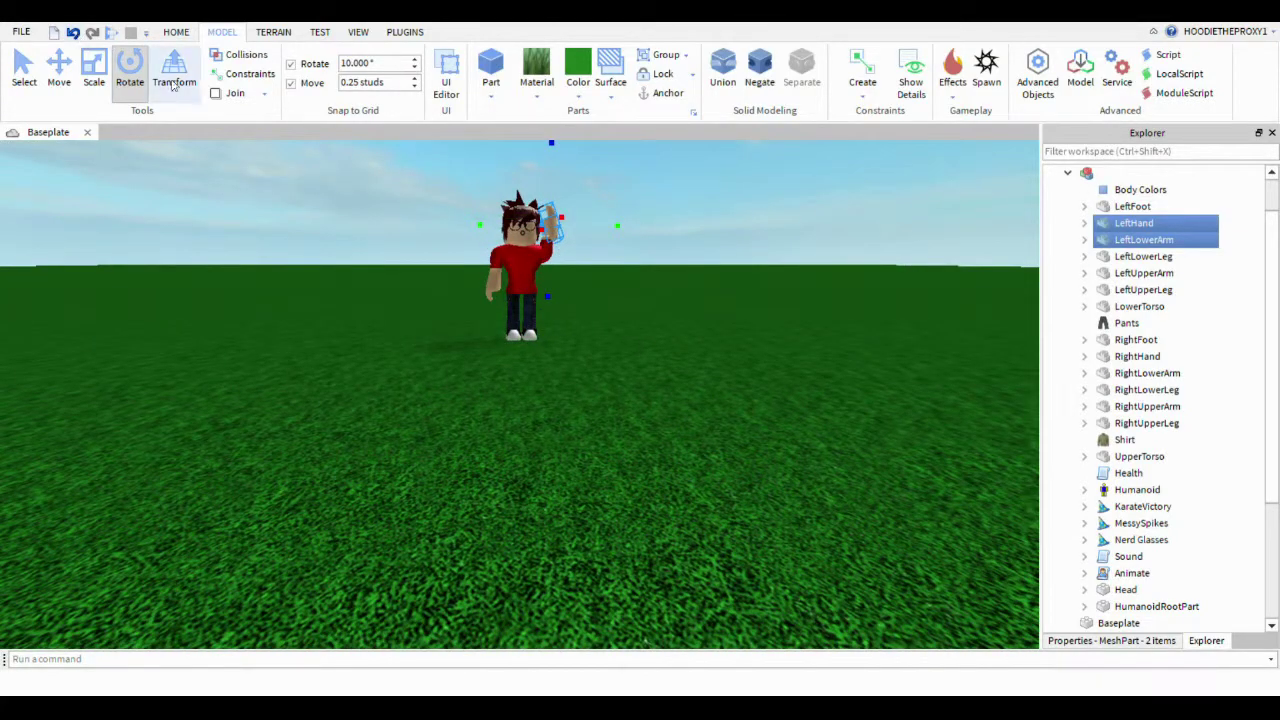
{"action": "right_click_drag", "start_coordinate": [408, 159], "coordinate": [408, 159]}
{"action": "key", "text": "w"}
{"action": "key", "text": "s"}
{"action": "key", "text": "ctrl+2"}
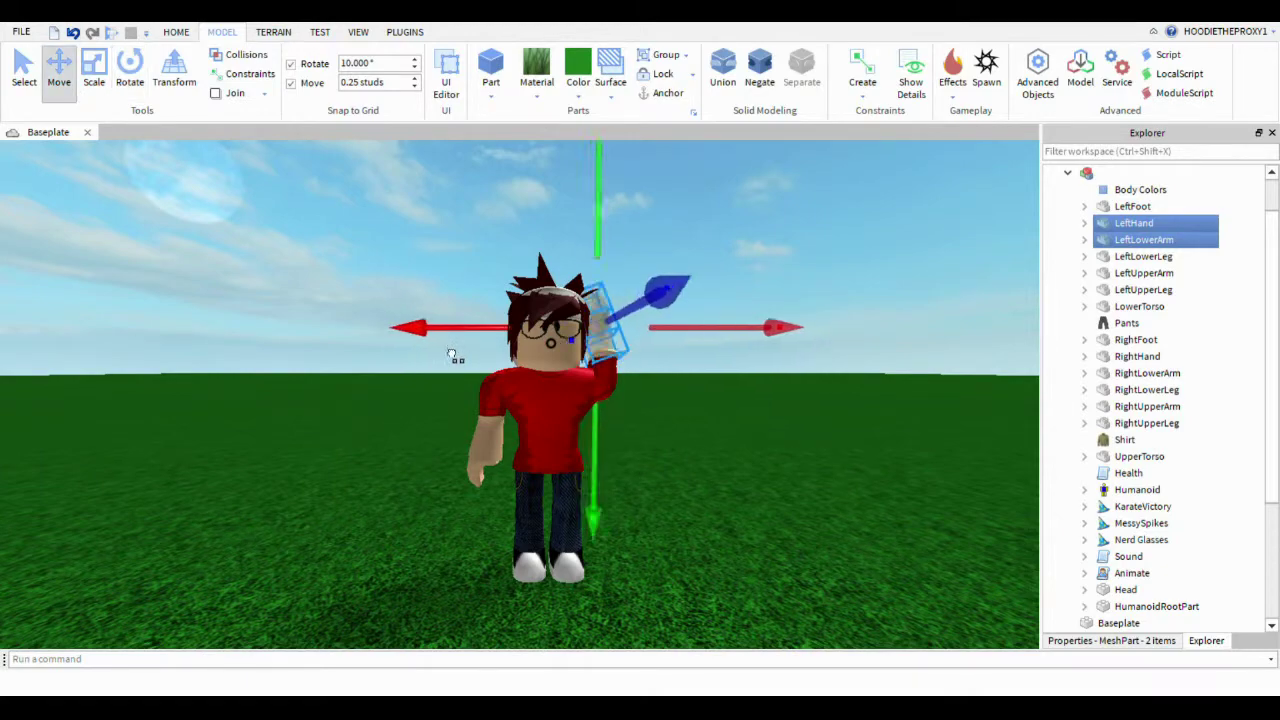
{"action": "right_click_drag", "start_coordinate": [466, 354], "coordinate": [547, 362]}
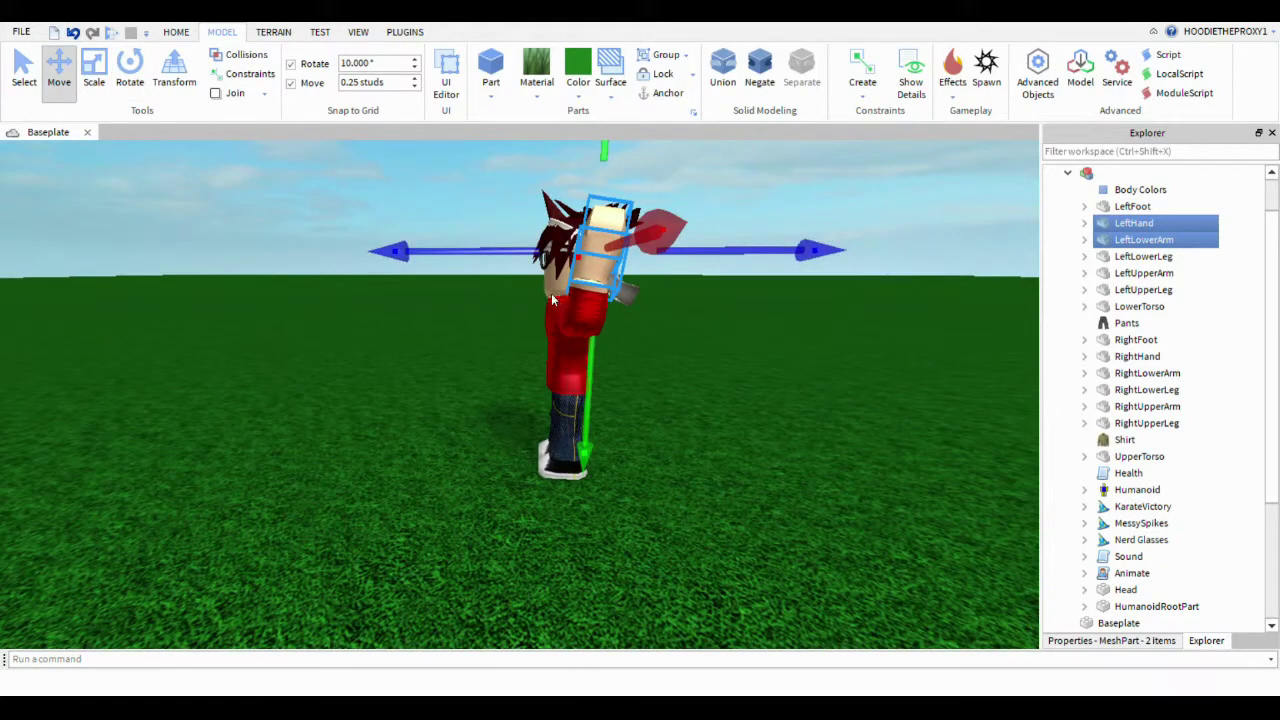
{"action": "right_click_drag", "start_coordinate": [536, 194], "coordinate": [428, 150]}
Step: Rotate the LeftHand and LeftLowerArm further toward the head and move them inward and down to meet the upper arm
{"action": "key", "text": "ctrl+4"}
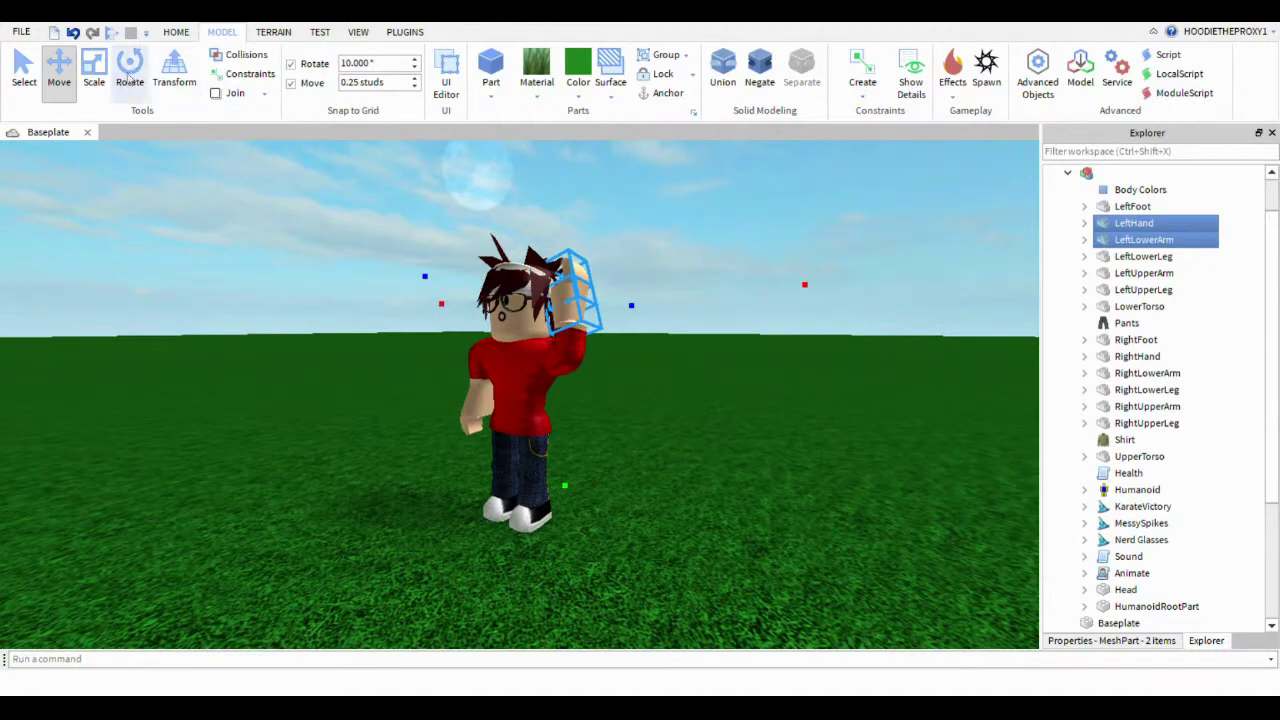
{"action": "left_click_drag", "start_coordinate": [573, 150], "coordinate": [521, 226]}
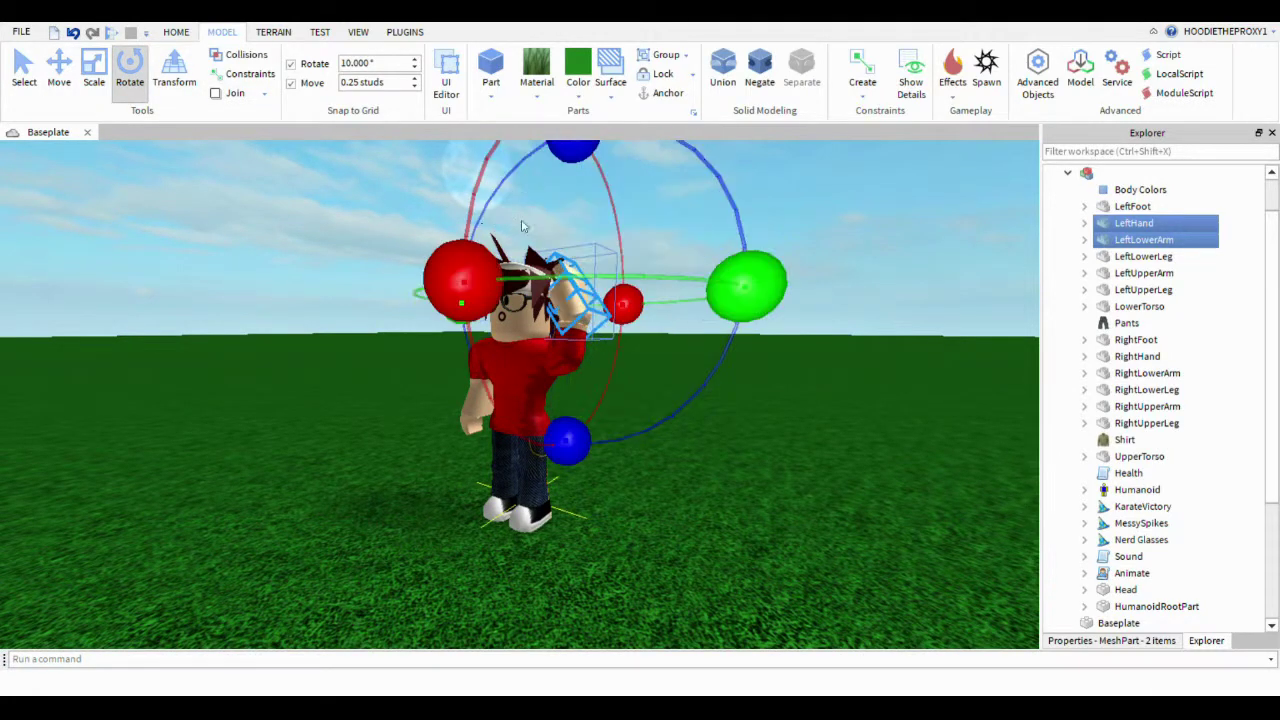
{"action": "left_click", "coordinate": [60, 68]}
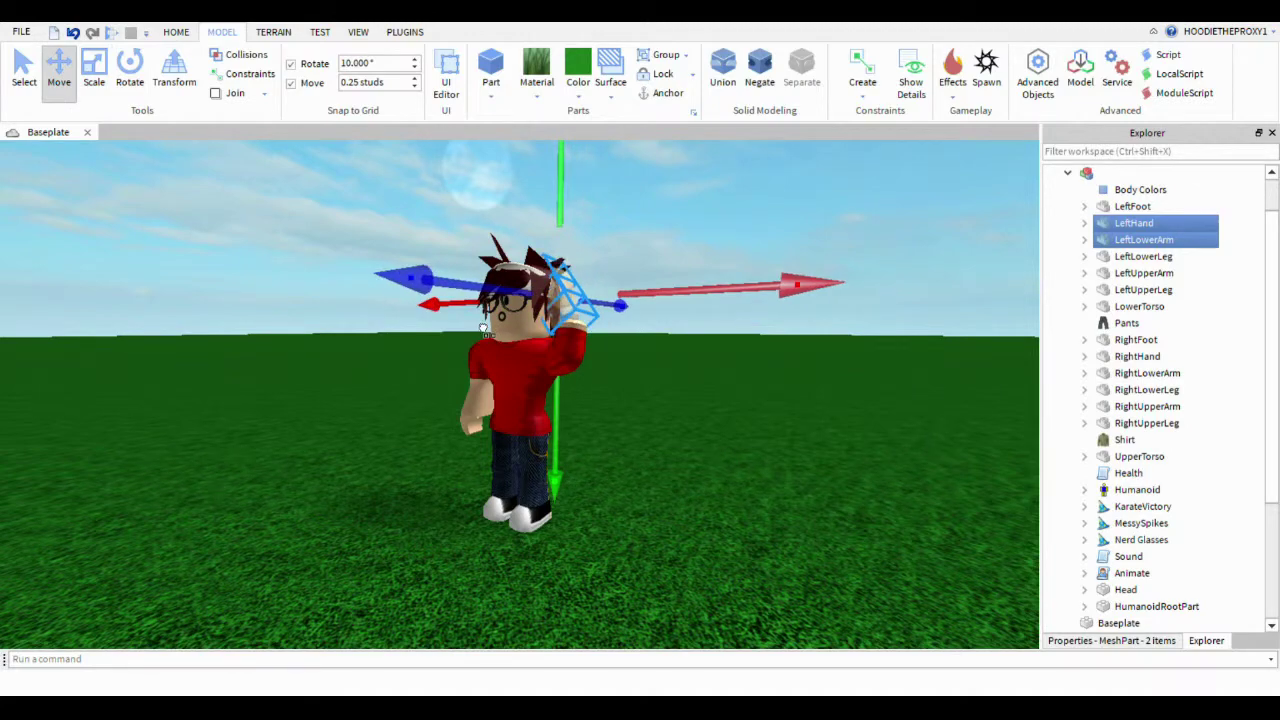
{"action": "left_click_drag", "start_coordinate": [488, 330], "coordinate": [471, 325]}
{"action": "right_click_drag", "start_coordinate": [584, 326], "coordinate": [586, 328]}
{"action": "scroll", "coordinate": [586, 330], "scroll_direction": "up", "scroll_amount": 8}
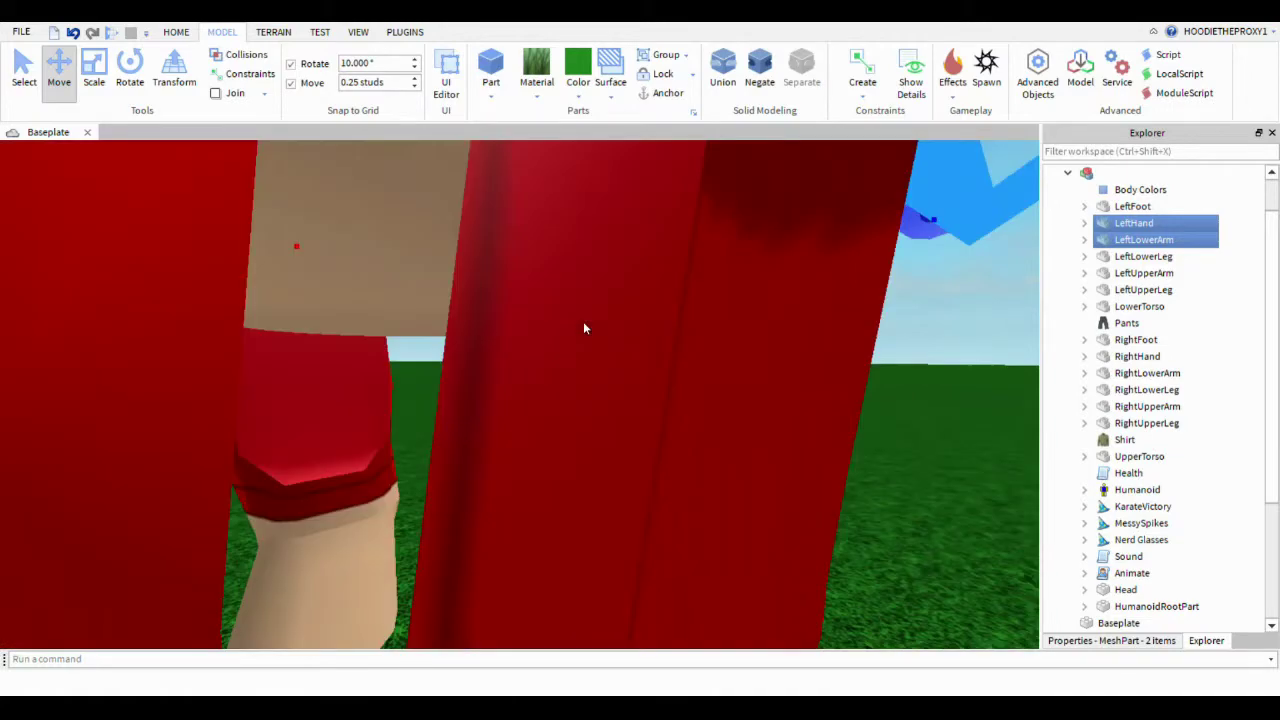
{"action": "scroll", "coordinate": [586, 329], "scroll_direction": "down", "scroll_amount": 5}
{"action": "left_click_drag", "start_coordinate": [564, 515], "coordinate": [576, 543]}
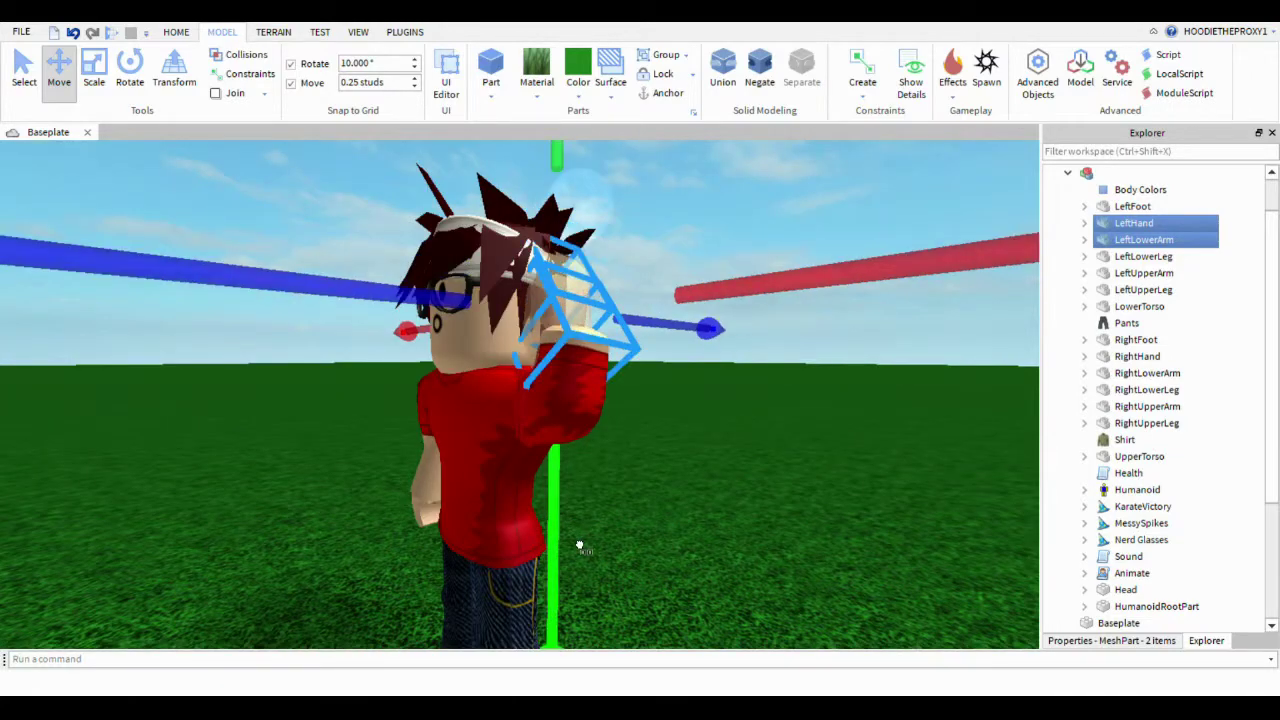
Step: Turn off move snapping and lower the LeftHand and LeftLowerArm together so the forearm sits on the upper arm
{"action": "left_click_drag", "start_coordinate": [792, 335], "coordinate": [814, 340]}
{"action": "scroll", "coordinate": [778, 345], "scroll_direction": "down", "scroll_amount": 2}
{"action": "right_click_drag", "start_coordinate": [778, 345], "coordinate": [797, 363]}
{"action": "scroll", "coordinate": [673, 291], "scroll_direction": "down", "scroll_amount": 4}
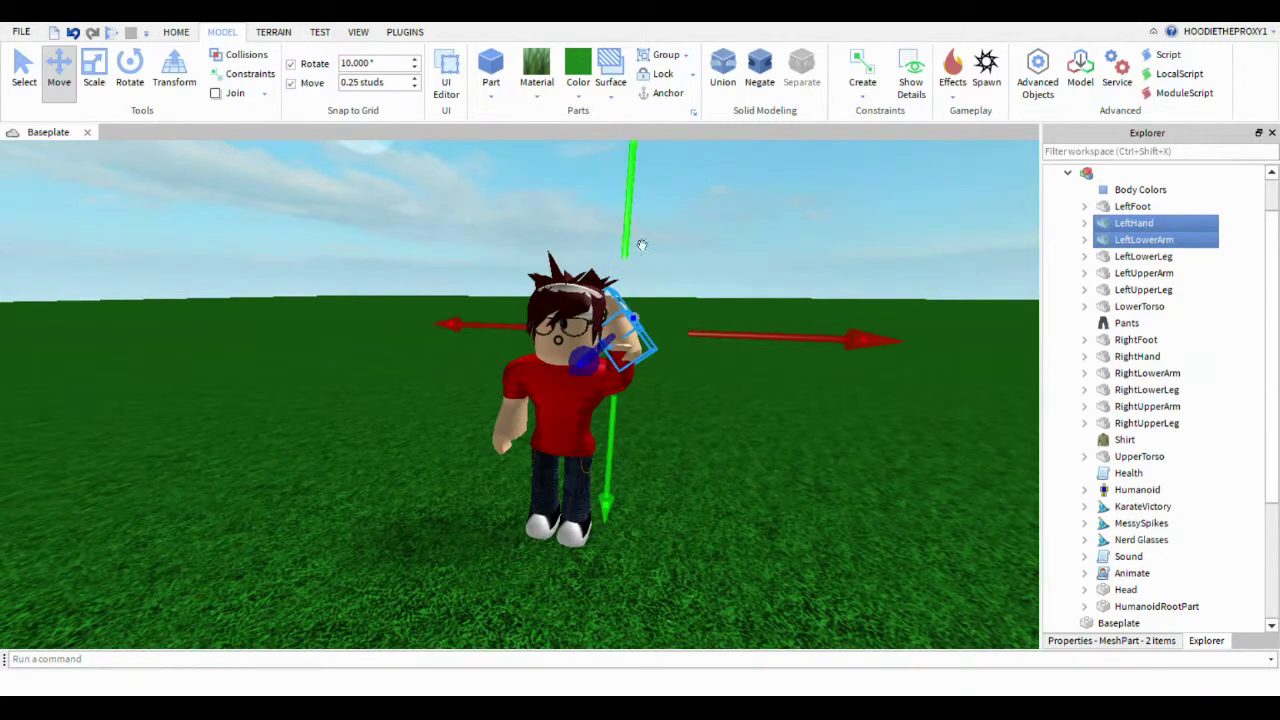
{"action": "left_click_drag", "start_coordinate": [642, 245], "coordinate": [630, 213]}
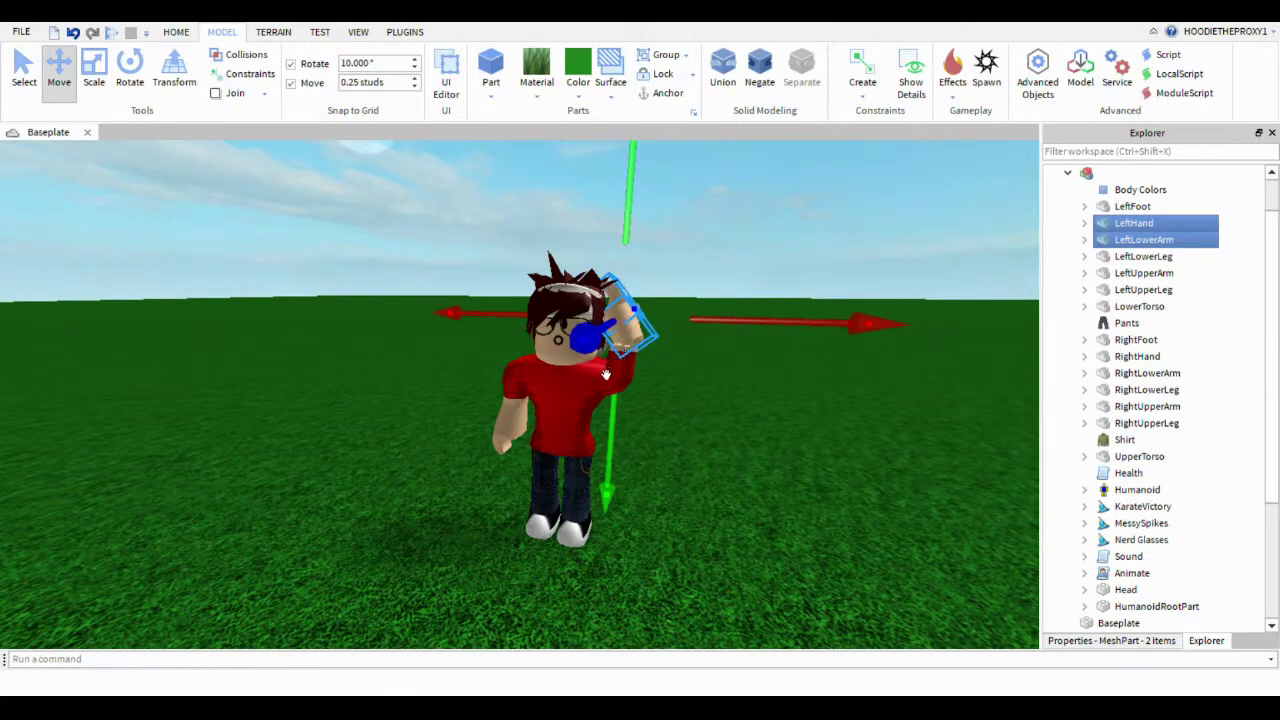
{"action": "left_click", "coordinate": [291, 83]}
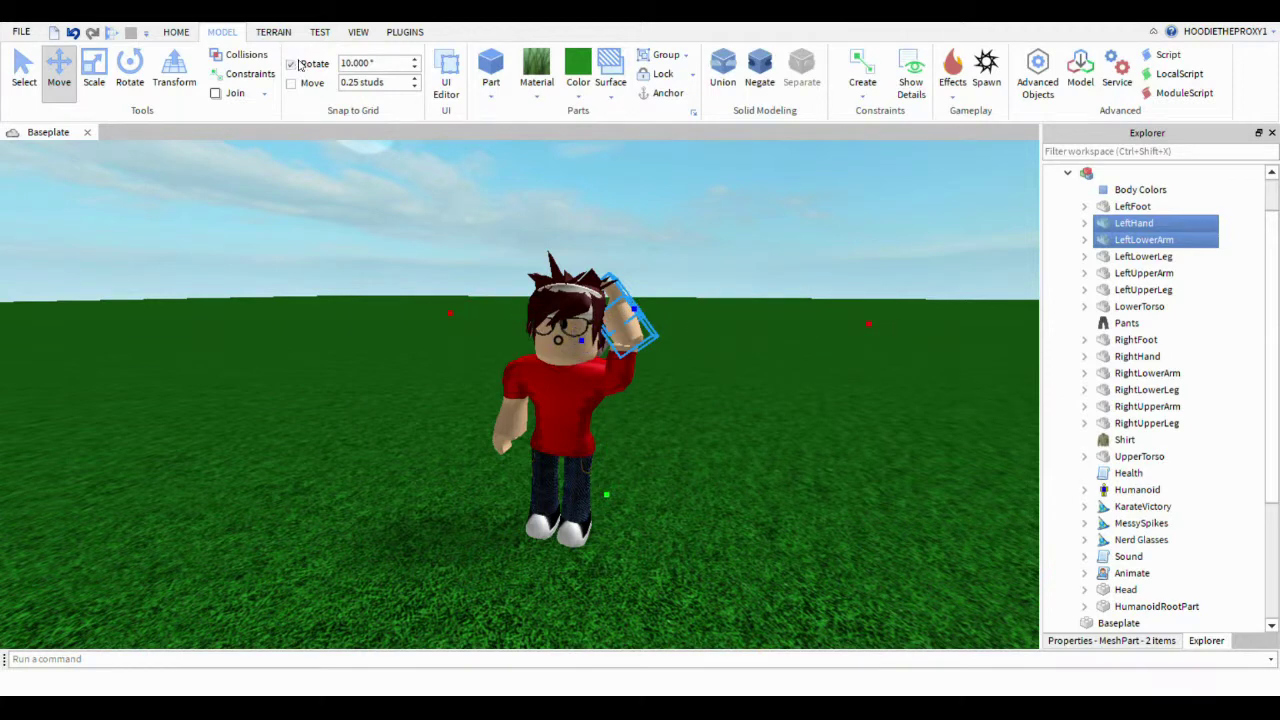
{"action": "left_click_drag", "start_coordinate": [515, 329], "coordinate": [508, 327]}
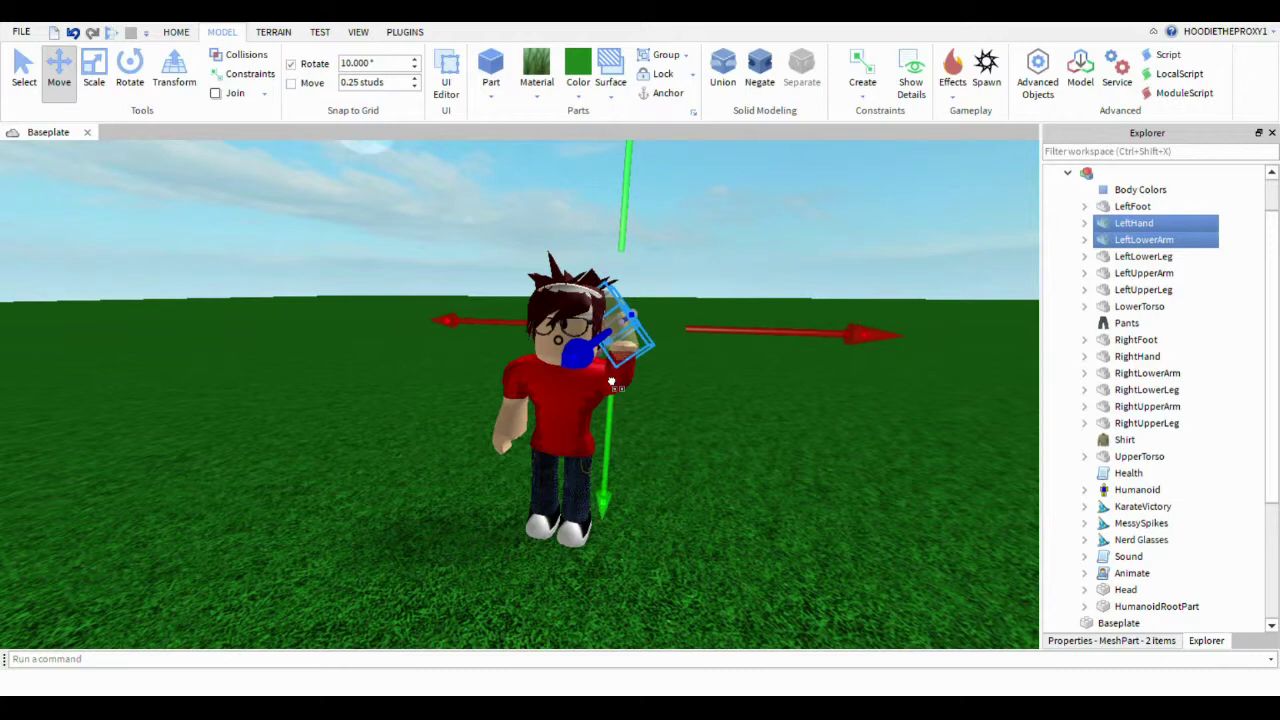
Step: Align the LeftHand and LeftLowerArm with the upper arm in the front-to-back direction, and turn move snapping back on
{"action": "key", "text": "w"}
{"action": "key", "text": "d"}
{"action": "mouse_move", "coordinate": [611, 380]}
{"action": "right_mouse_down"}
{"action": "mouse_move", "coordinate": [591, 364]}
{"action": "mouse_move", "coordinate": [612, 380]}
{"action": "right_mouse_up"}
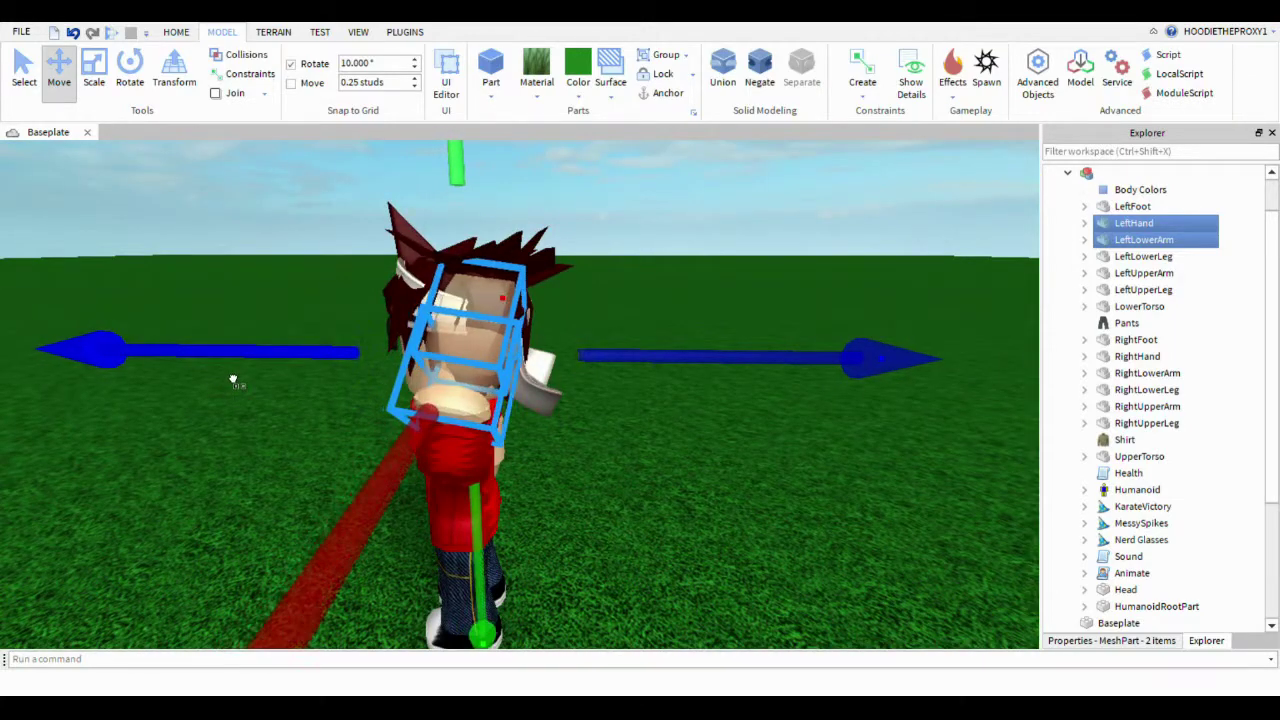
{"action": "left_click_drag", "start_coordinate": [233, 382], "coordinate": [212, 358]}
{"action": "key", "text": "d"}
{"action": "right_click_drag", "start_coordinate": [212, 358], "coordinate": [212, 358]}
{"action": "key", "text": "s"}
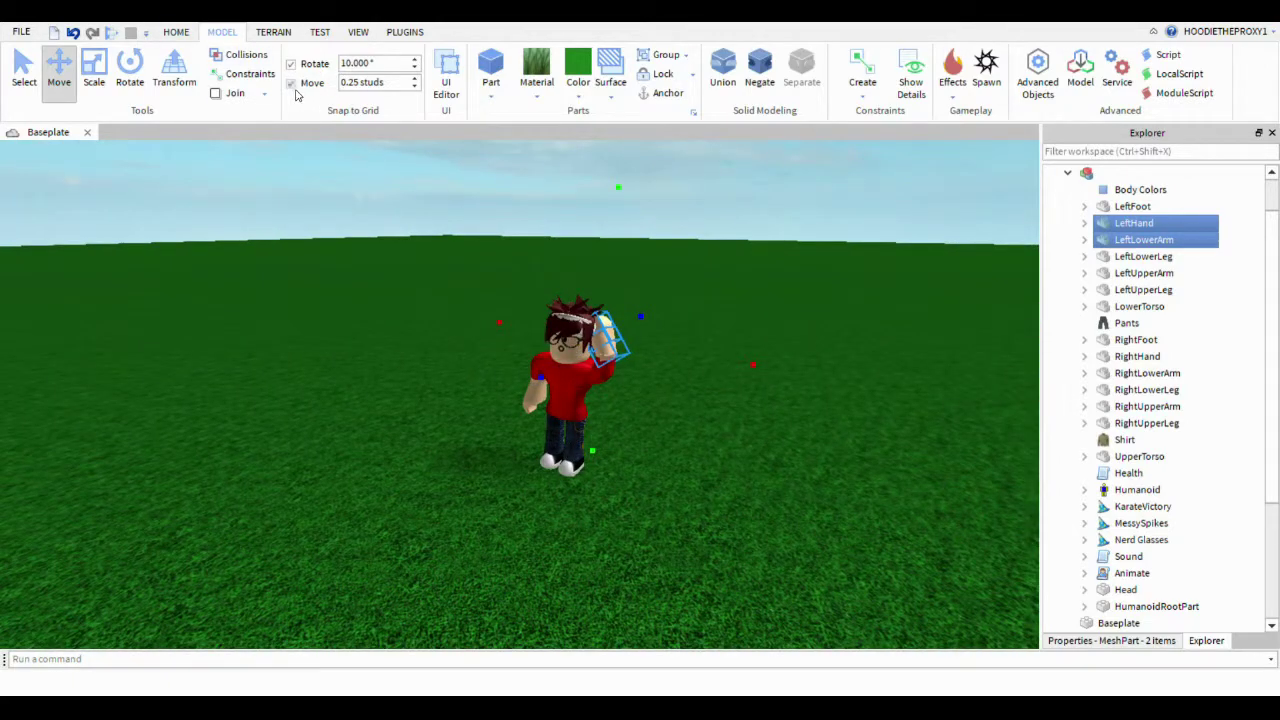
Step: Remove LeftLowerArm from the selection and rotate only the LeftHand beside the head
{"action": "left_click", "coordinate": [1104, 241], "text": "ctrl"}
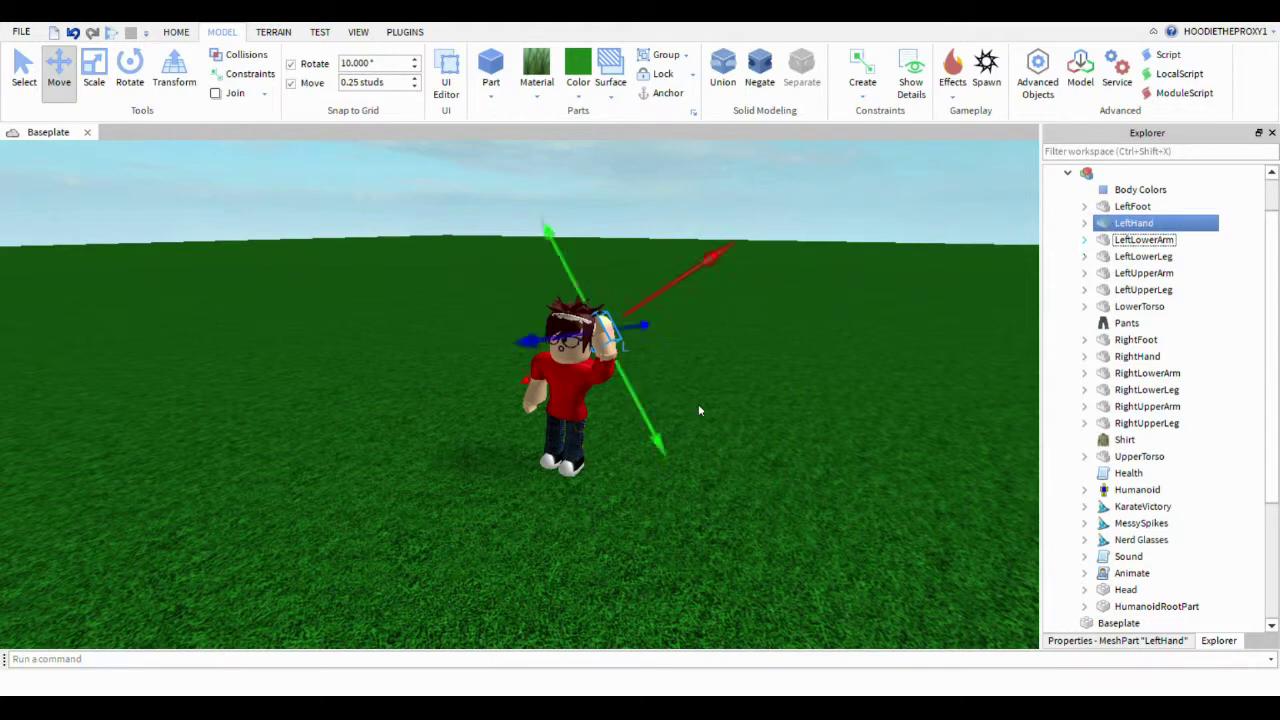
{"action": "right_click_drag", "start_coordinate": [779, 421], "coordinate": [779, 421]}
{"action": "key", "text": "w"}
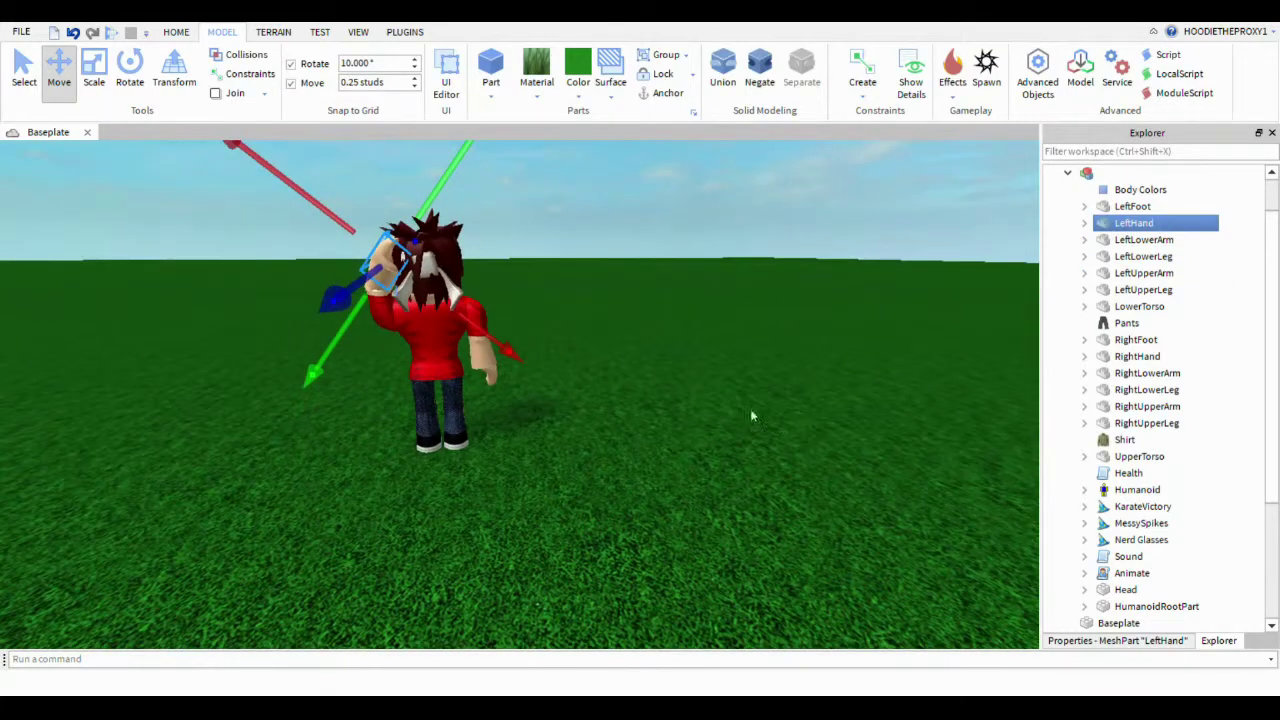
{"action": "left_click", "coordinate": [165, 86]}
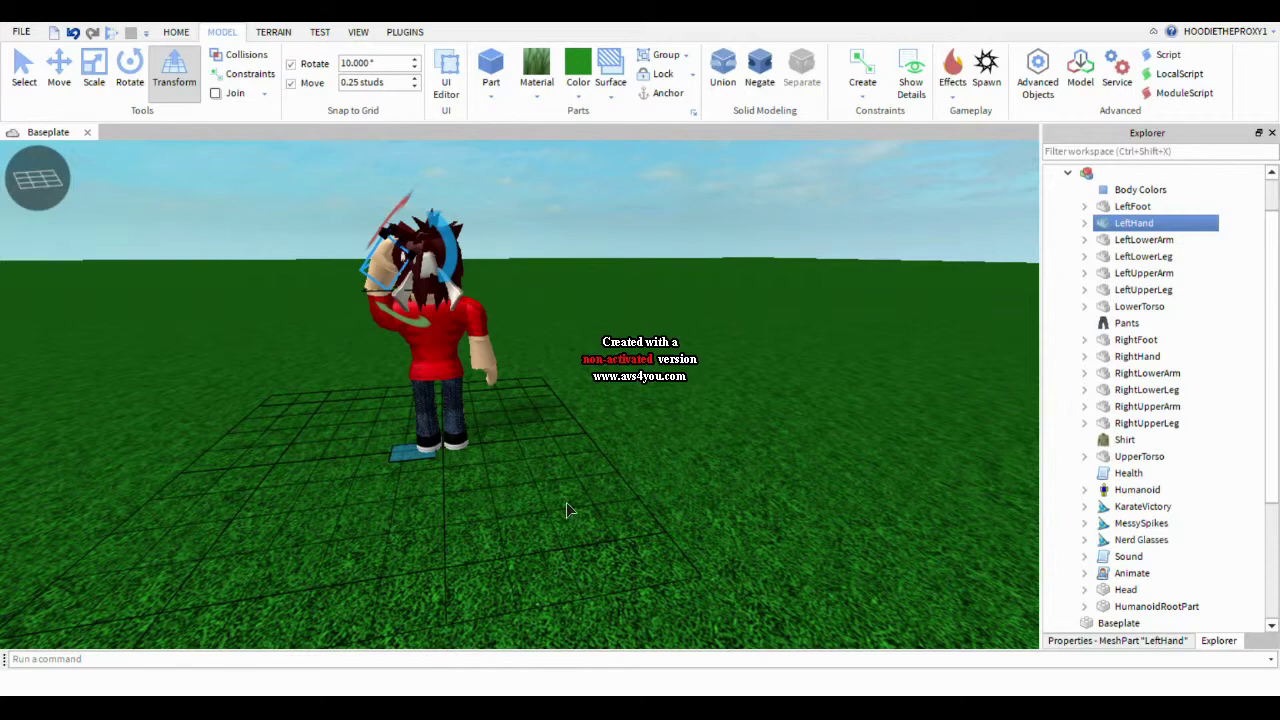
{"action": "key", "text": "ctrl+4"}
{"action": "right_click_drag", "start_coordinate": [527, 405], "coordinate": [393, 261]}
{"action": "left_click_drag", "start_coordinate": [96, 271], "coordinate": [33, 393]}
{"action": "right_click_drag", "start_coordinate": [33, 389], "coordinate": [33, 389]}
{"action": "key", "text": "a"}
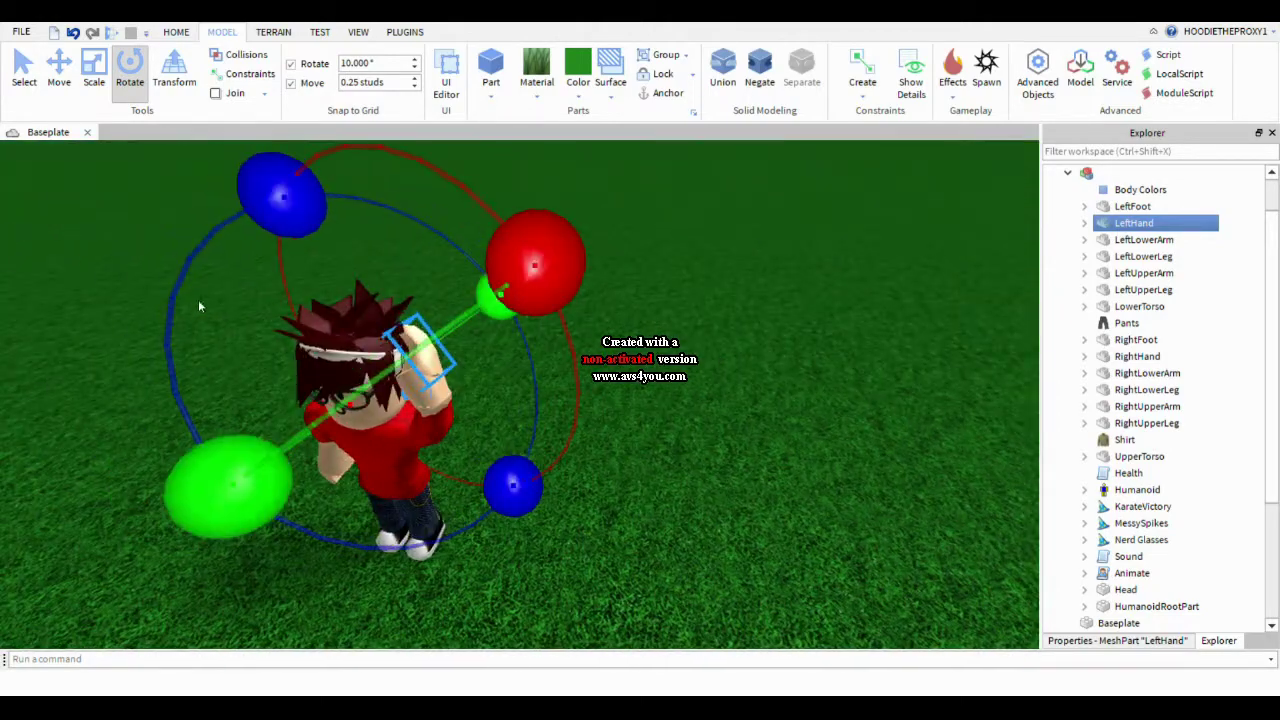
Step: Select only LeftLowerArm and rotate it around its own axis to line up with the hand and upper arm
{"action": "left_click", "coordinate": [1143, 273]}
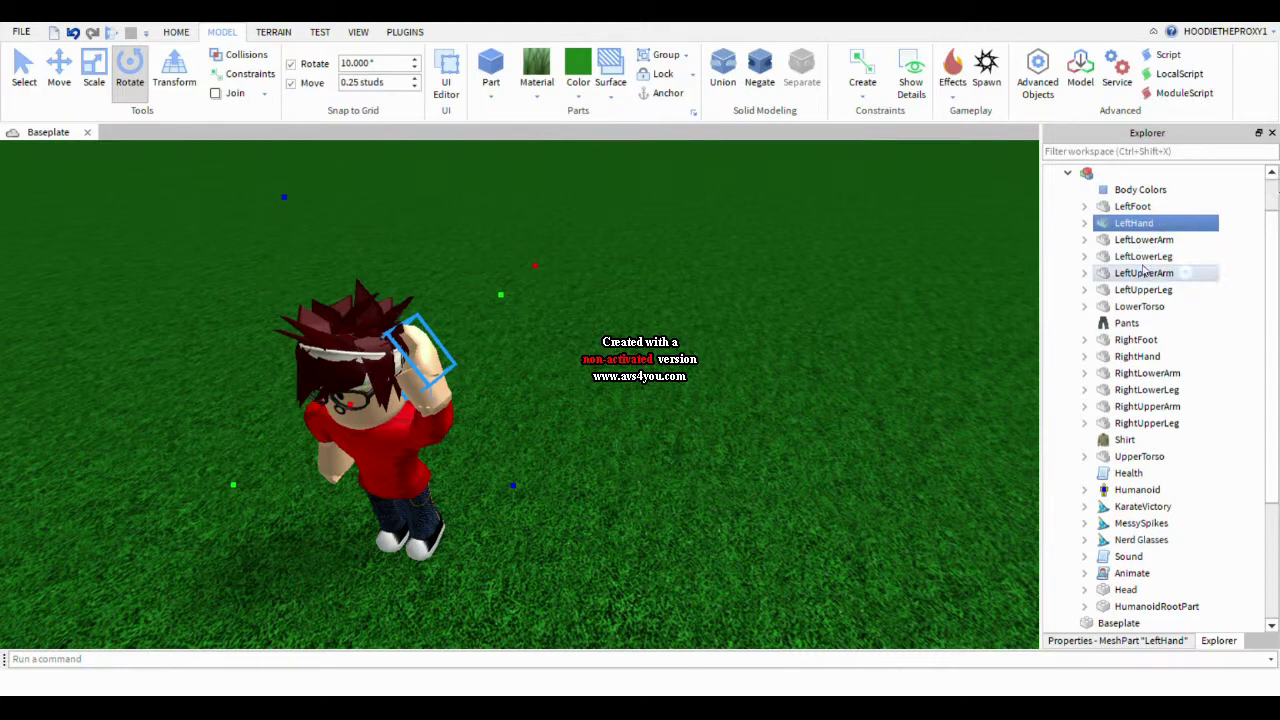
{"action": "left_click", "coordinate": [1133, 241]}
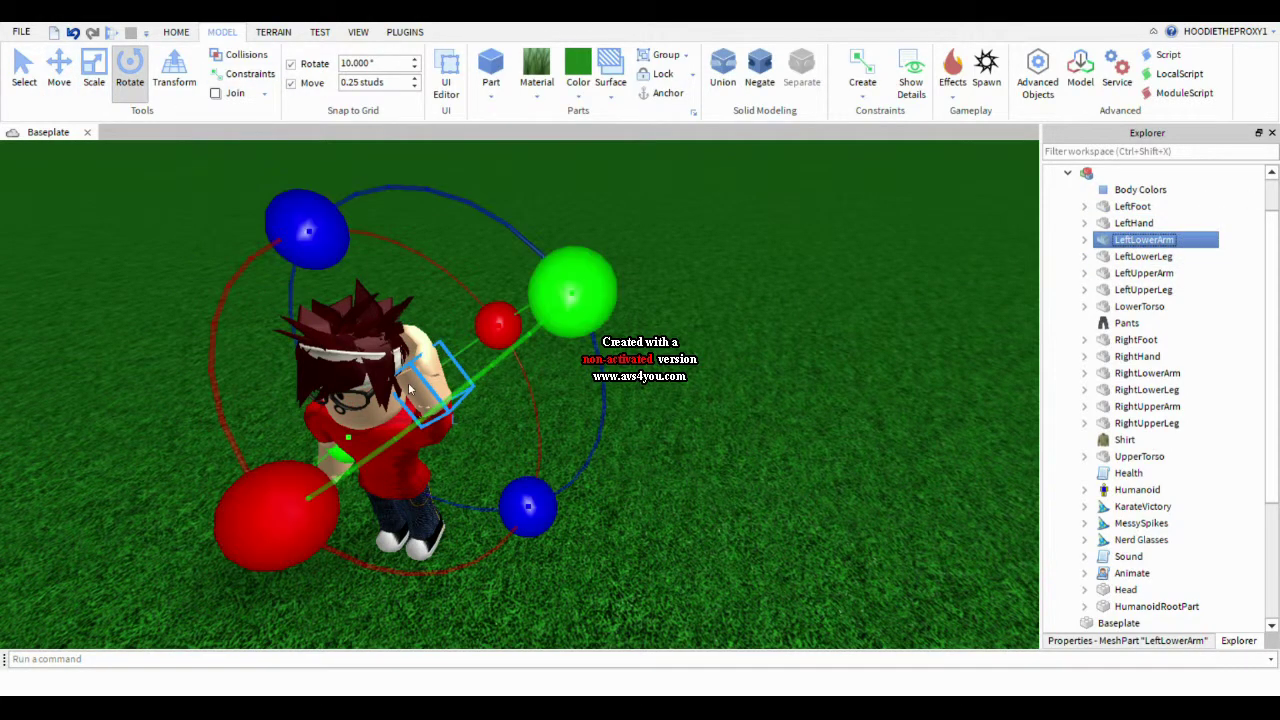
{"action": "left_click_drag", "start_coordinate": [572, 290], "coordinate": [611, 300]}
{"action": "right_click_drag", "start_coordinate": [611, 300], "coordinate": [599, 363]}
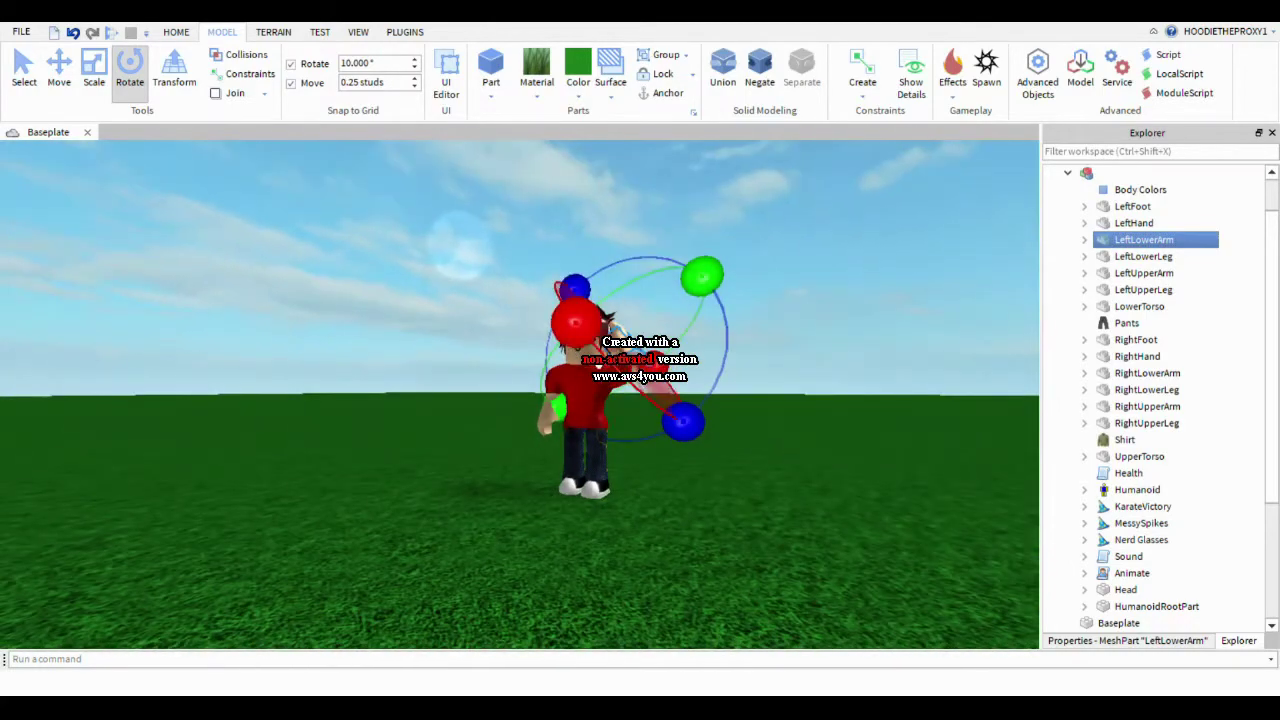
{"action": "left_click_drag", "start_coordinate": [720, 284], "coordinate": [797, 289]}
{"action": "right_click_drag", "start_coordinate": [797, 289], "coordinate": [779, 276]}
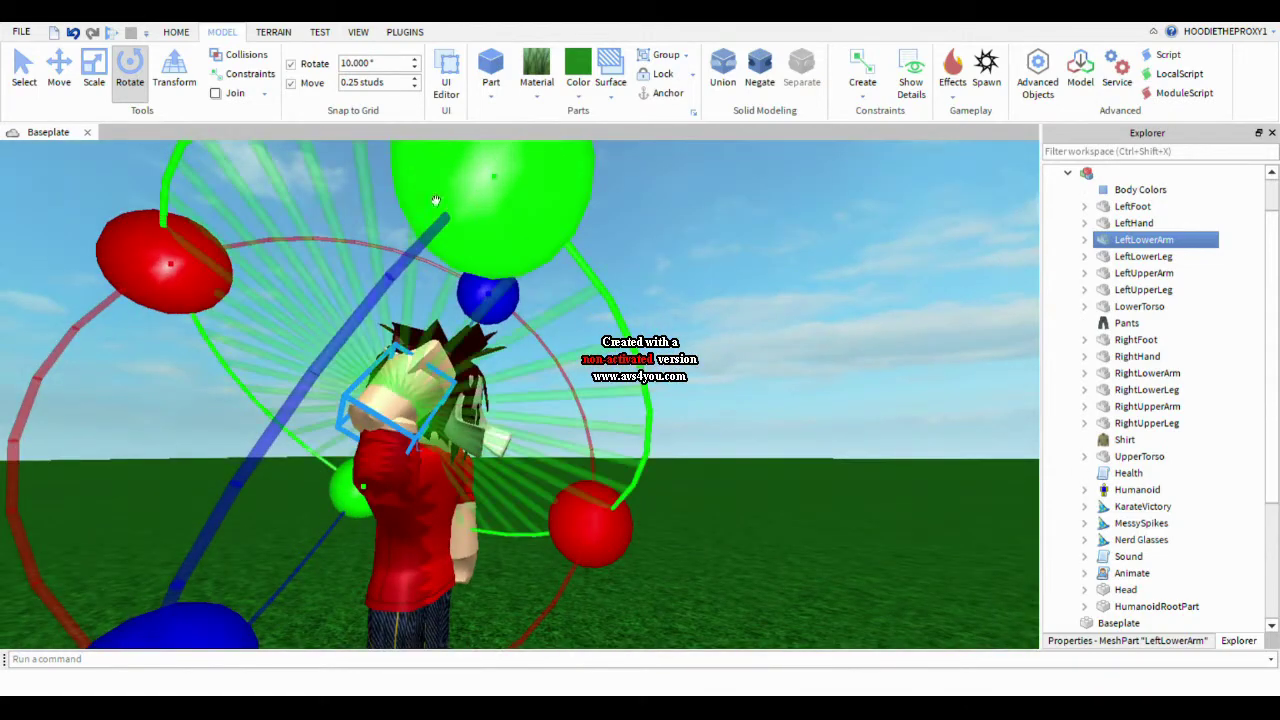
{"action": "left_click_drag", "start_coordinate": [435, 200], "coordinate": [548, 372]}
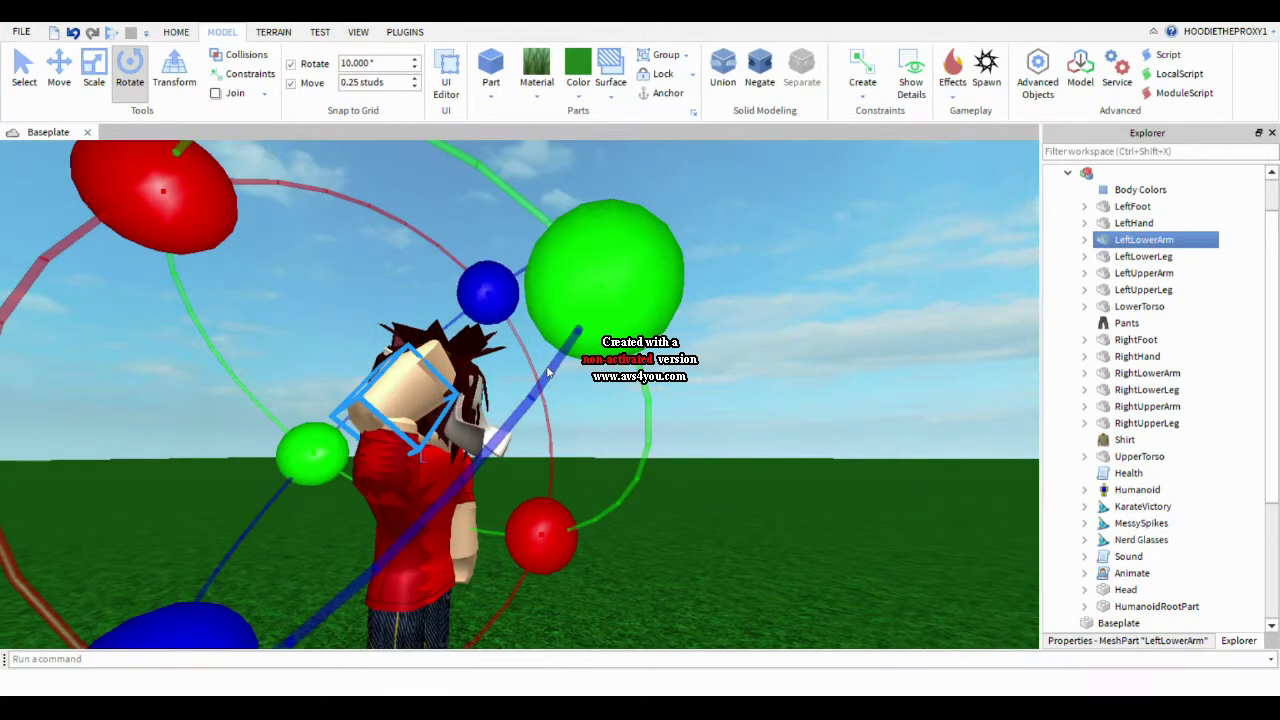
Step: Move LeftLowerArm back over the elbow, turning off move snapping for the fine adjustment
{"action": "left_click", "coordinate": [59, 70]}
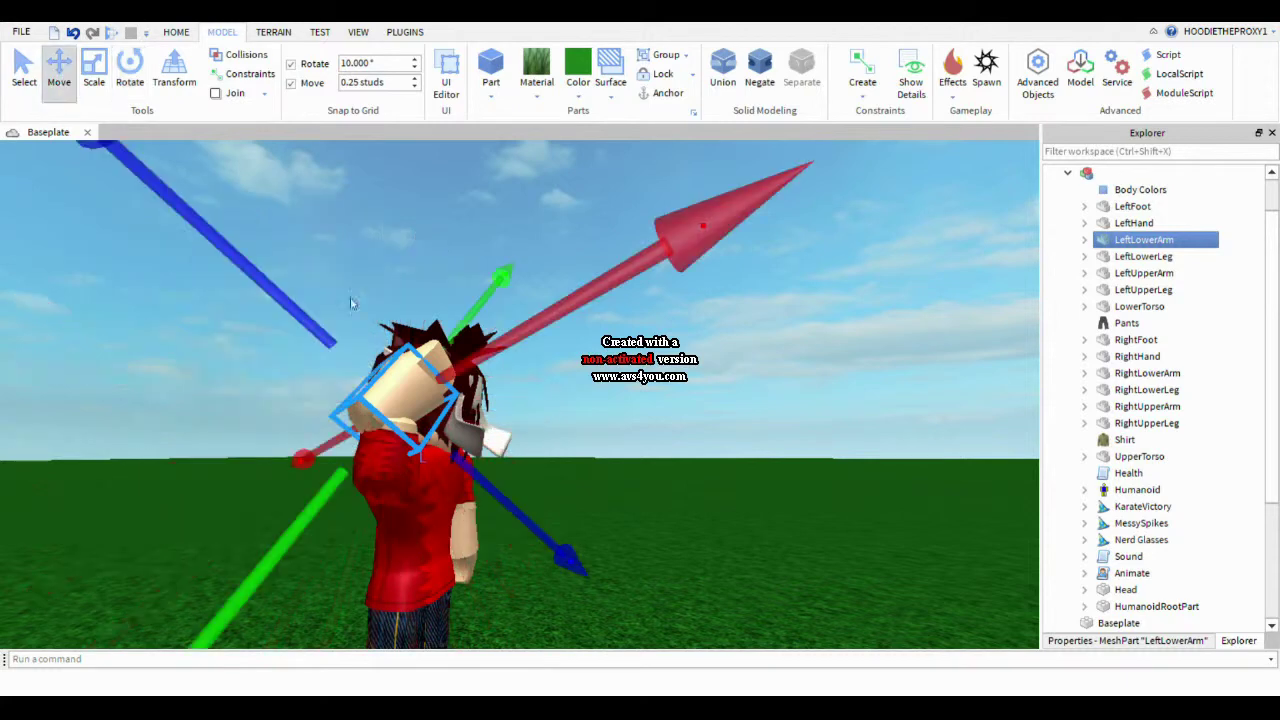
{"action": "left_click_drag", "start_coordinate": [491, 456], "coordinate": [535, 516]}
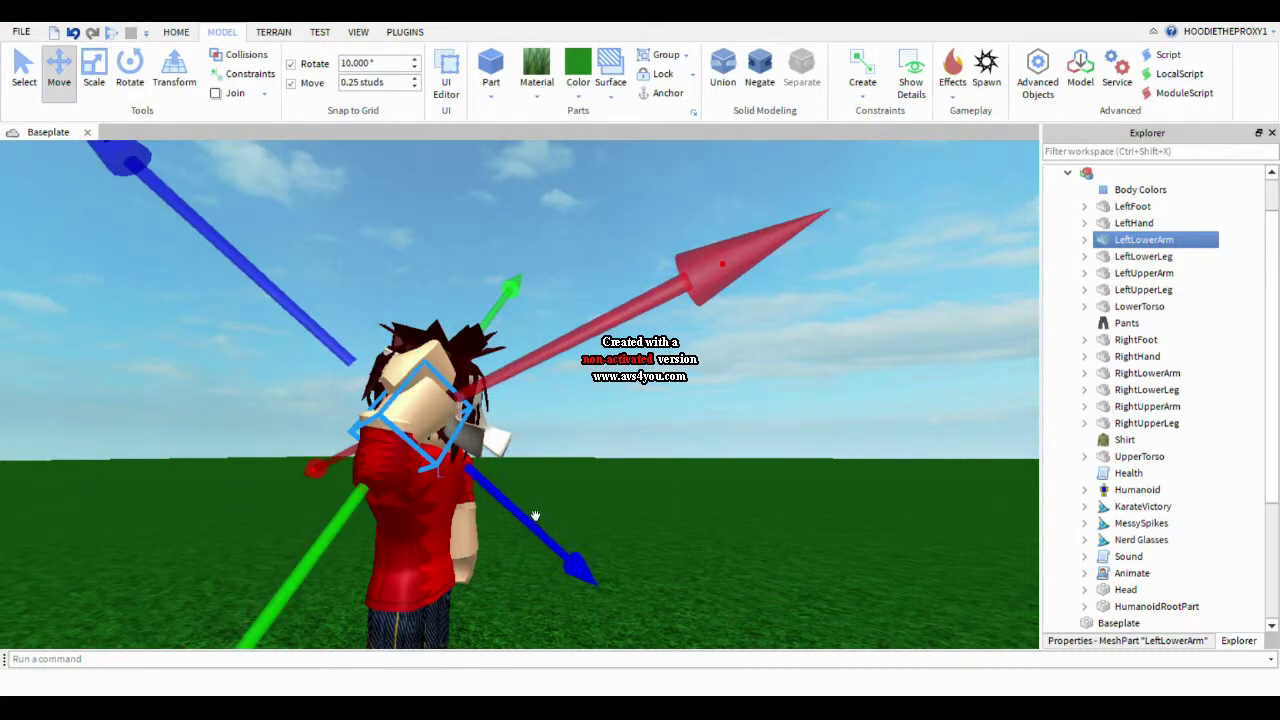
{"action": "left_click", "coordinate": [291, 84]}
{"action": "left_click_drag", "start_coordinate": [342, 353], "coordinate": [323, 355]}
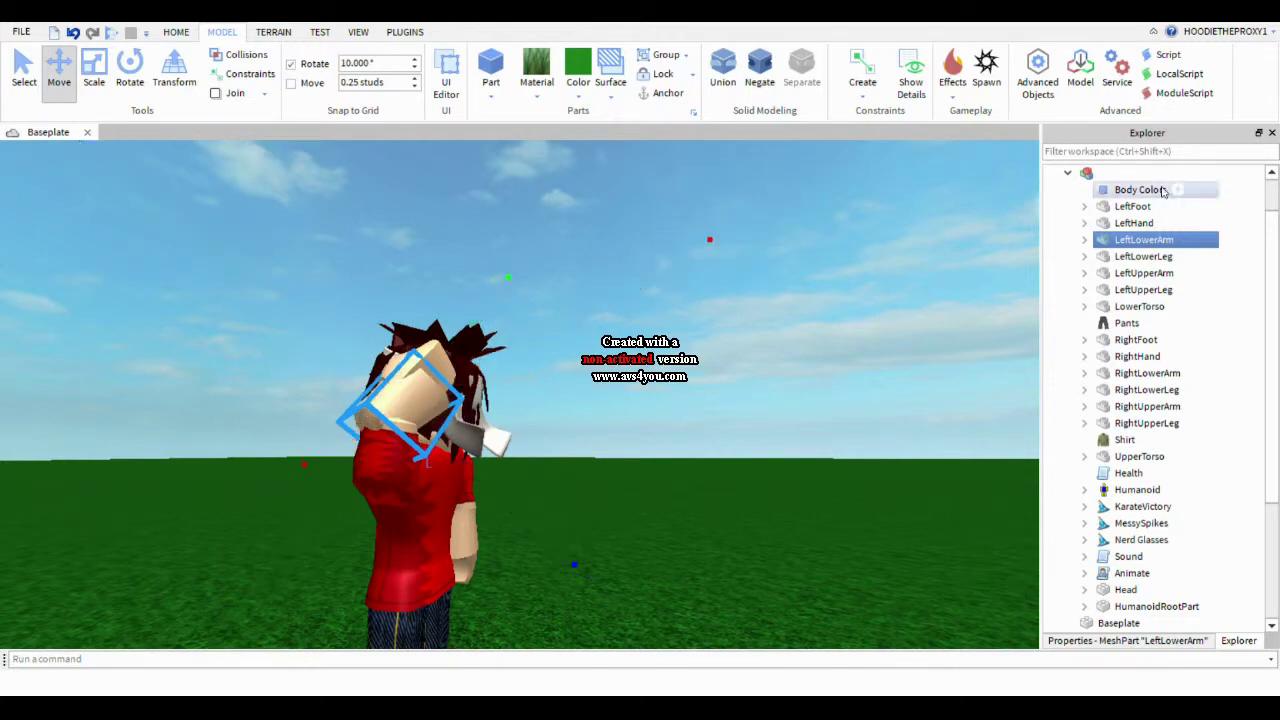
Step: Shift only the LeftHand to line up with the forearm, and turn off rotate snapping
{"action": "left_click", "coordinate": [1134, 223]}
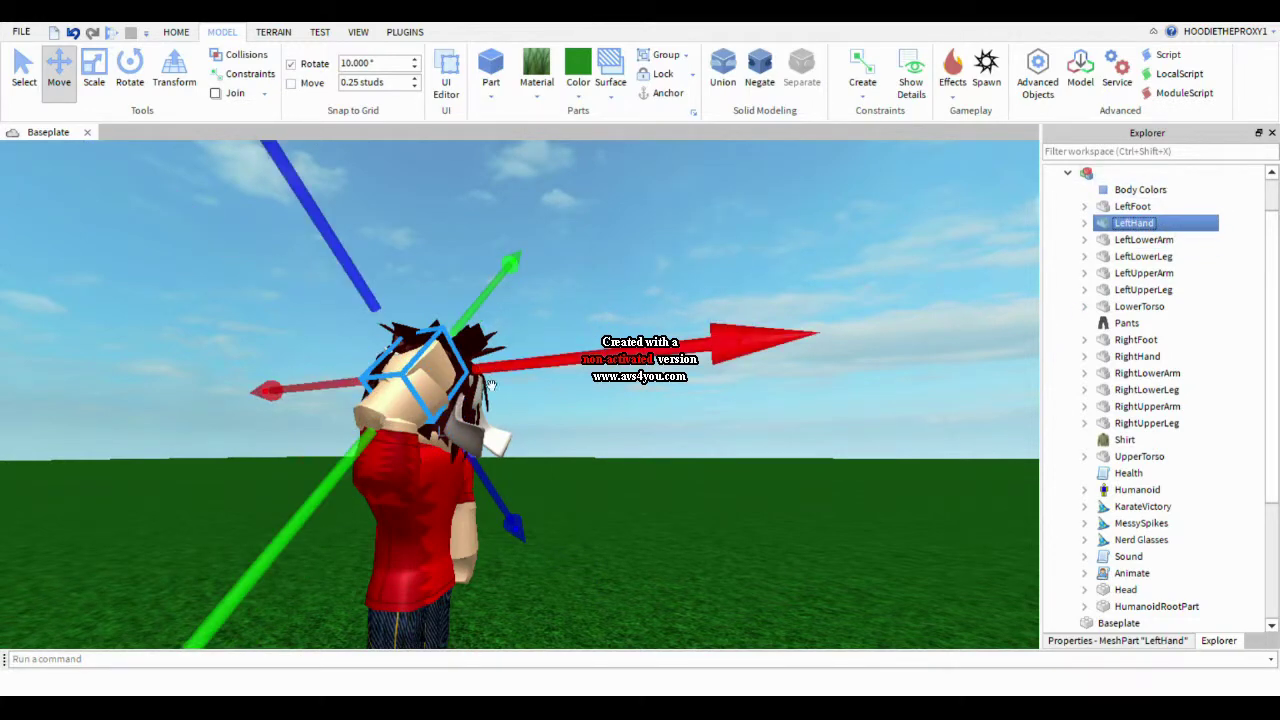
{"action": "left_click_drag", "start_coordinate": [513, 392], "coordinate": [534, 397]}
{"action": "right_click_drag", "start_coordinate": [534, 397], "coordinate": [482, 323]}
{"action": "scroll", "coordinate": [482, 323], "scroll_direction": "down", "scroll_amount": 4}
{"action": "left_click", "coordinate": [297, 65]}
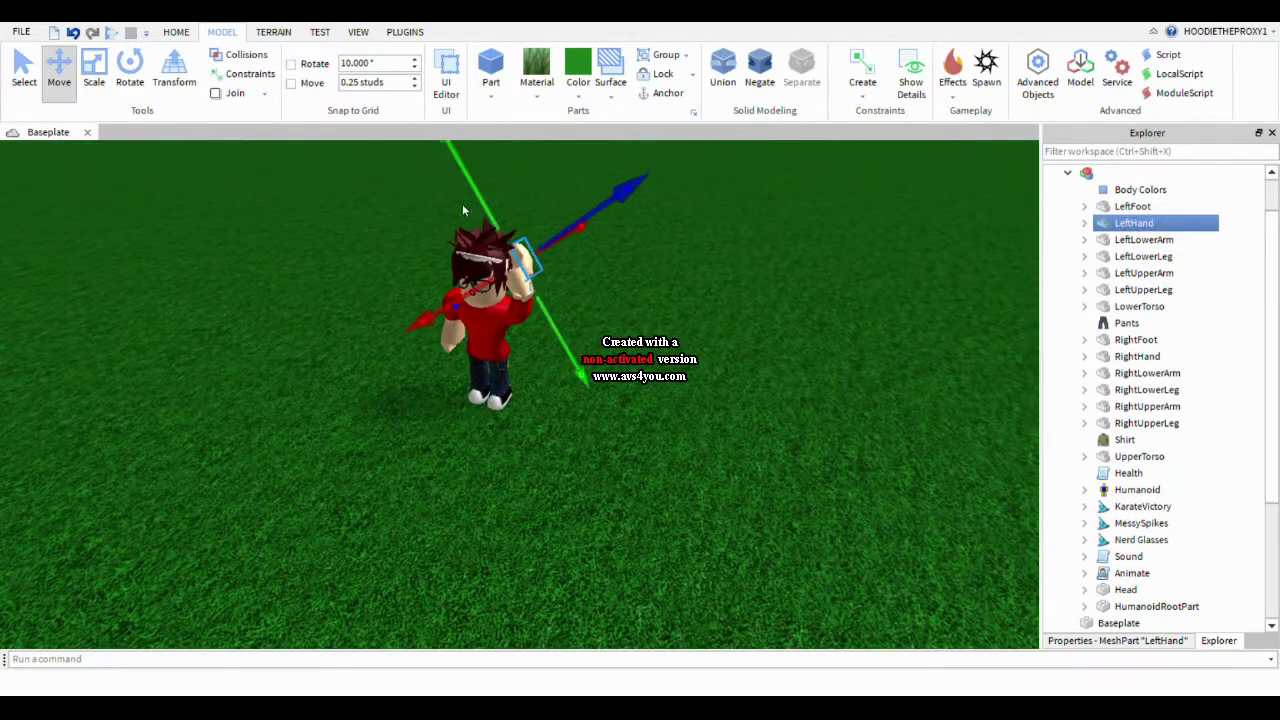
{"action": "scroll", "coordinate": [492, 318], "scroll_direction": "up", "scroll_amount": 4}
{"action": "right_click_drag", "start_coordinate": [492, 318], "coordinate": [395, 241]}
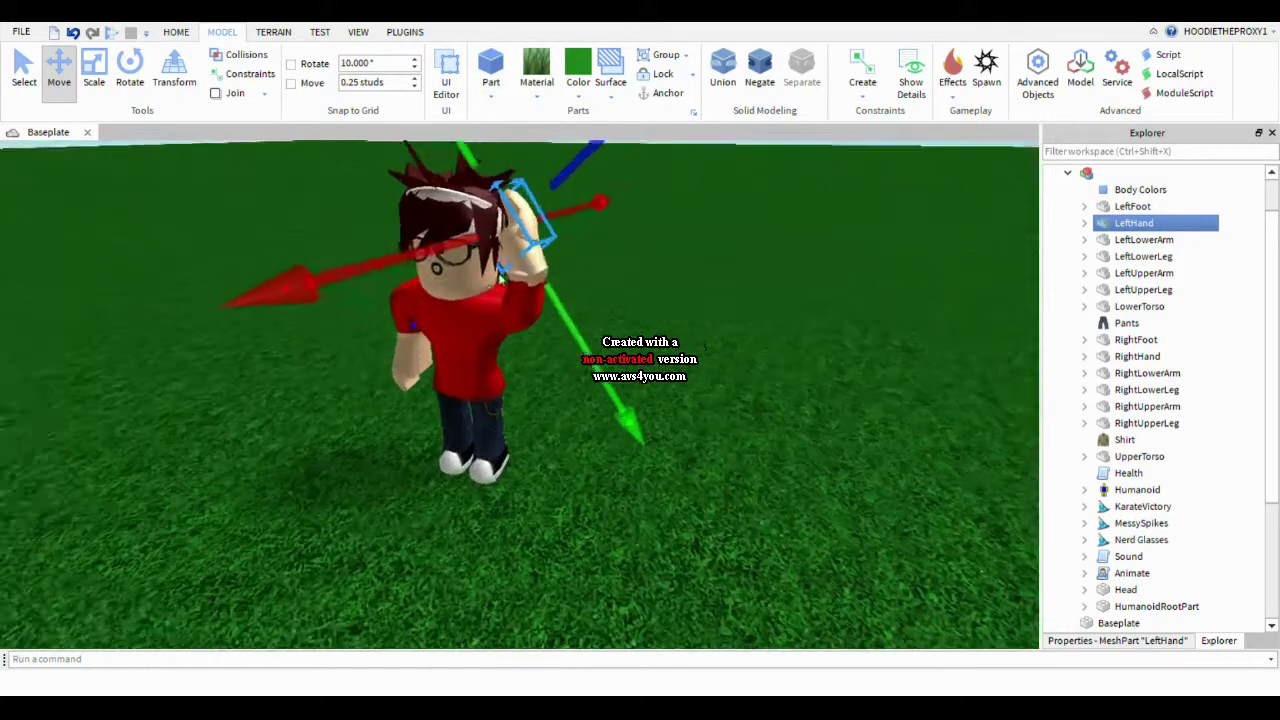
{"action": "left_click_drag", "start_coordinate": [385, 258], "coordinate": [372, 253]}
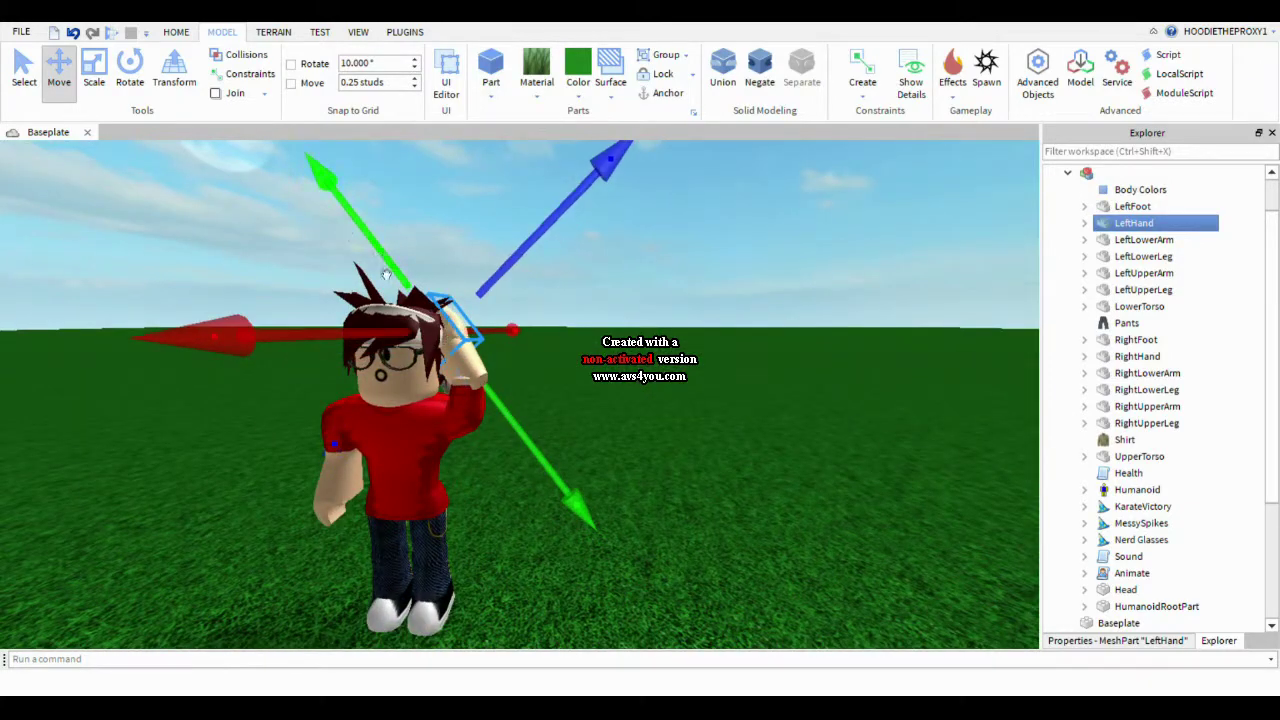
Step: Rotate the LeftHand freely toward the head and lower it slightly onto the end of the forearm
{"action": "left_click", "coordinate": [129, 62]}
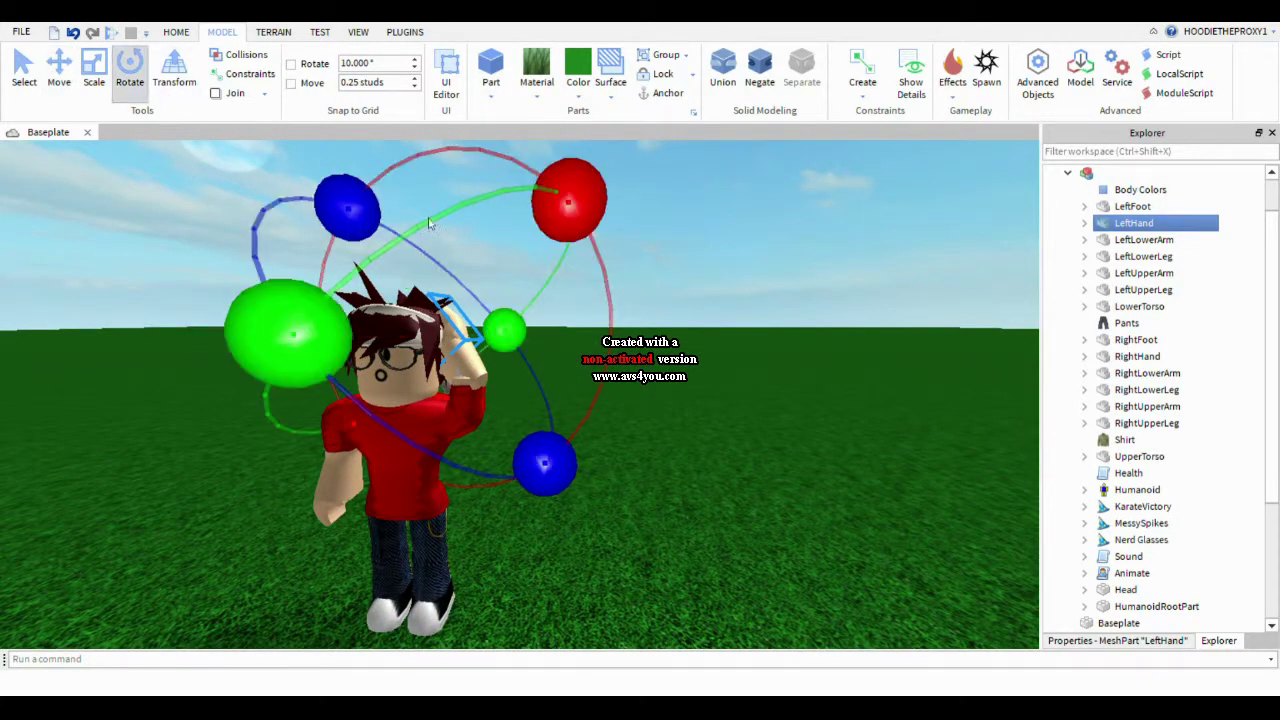
{"action": "left_click_drag", "start_coordinate": [560, 222], "coordinate": [536, 166]}
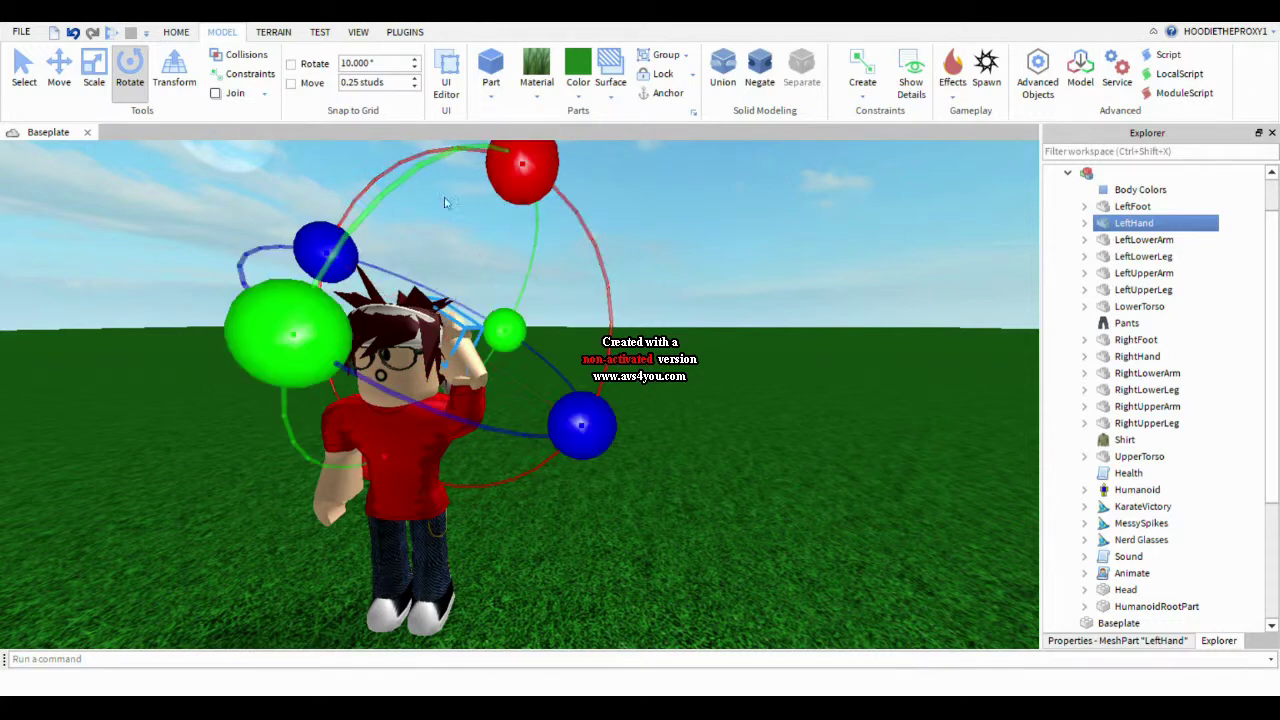
{"action": "left_click", "coordinate": [59, 66]}
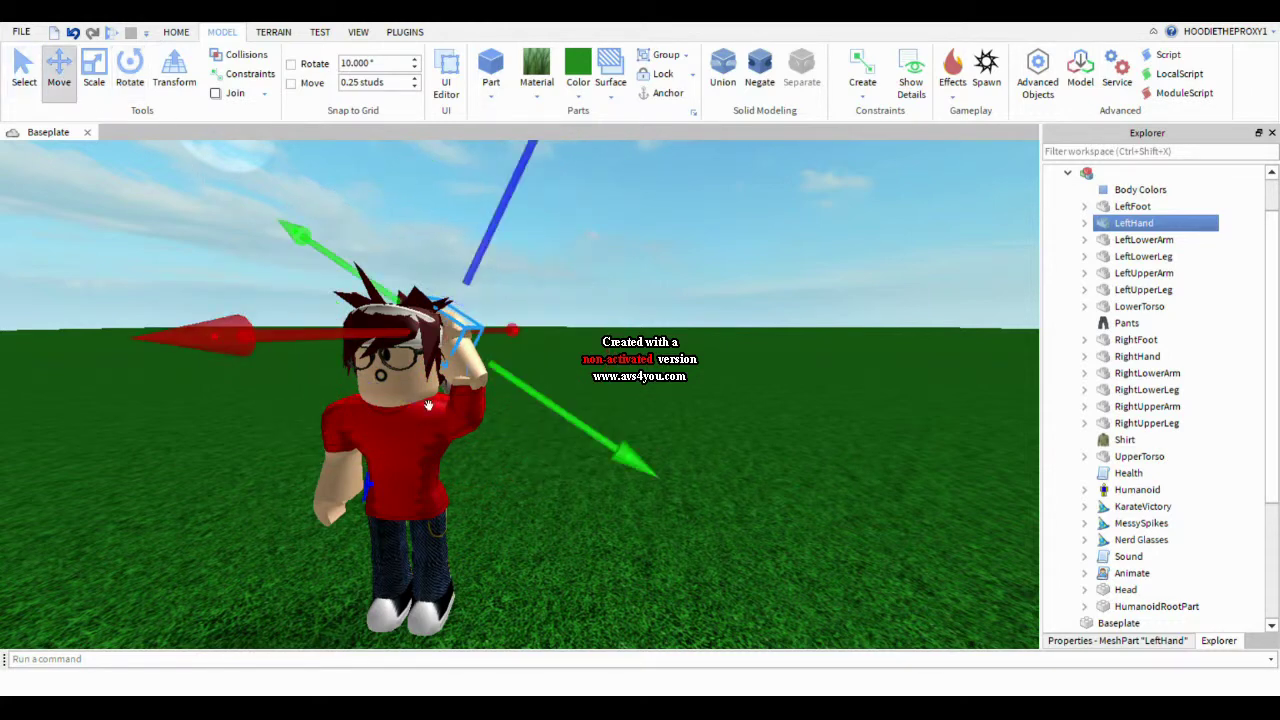
{"action": "mouse_move", "coordinate": [387, 502]}
{"action": "left_mouse_down"}
{"action": "mouse_move", "coordinate": [381, 527]}
{"action": "mouse_move", "coordinate": [391, 491]}
{"action": "mouse_move", "coordinate": [385, 503]}
{"action": "left_mouse_up"}
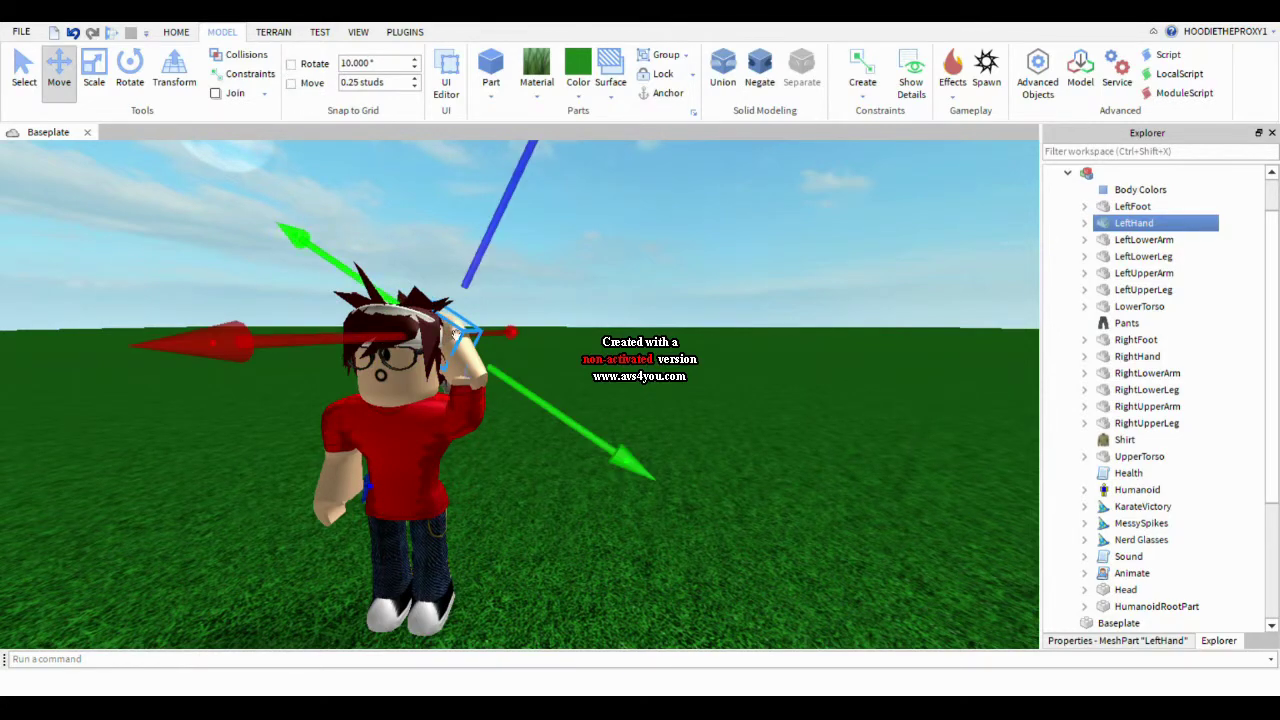
{"action": "key", "text": "w"}
{"action": "right_click_drag", "start_coordinate": [703, 437], "coordinate": [723, 449]}
{"action": "key", "text": "w"}
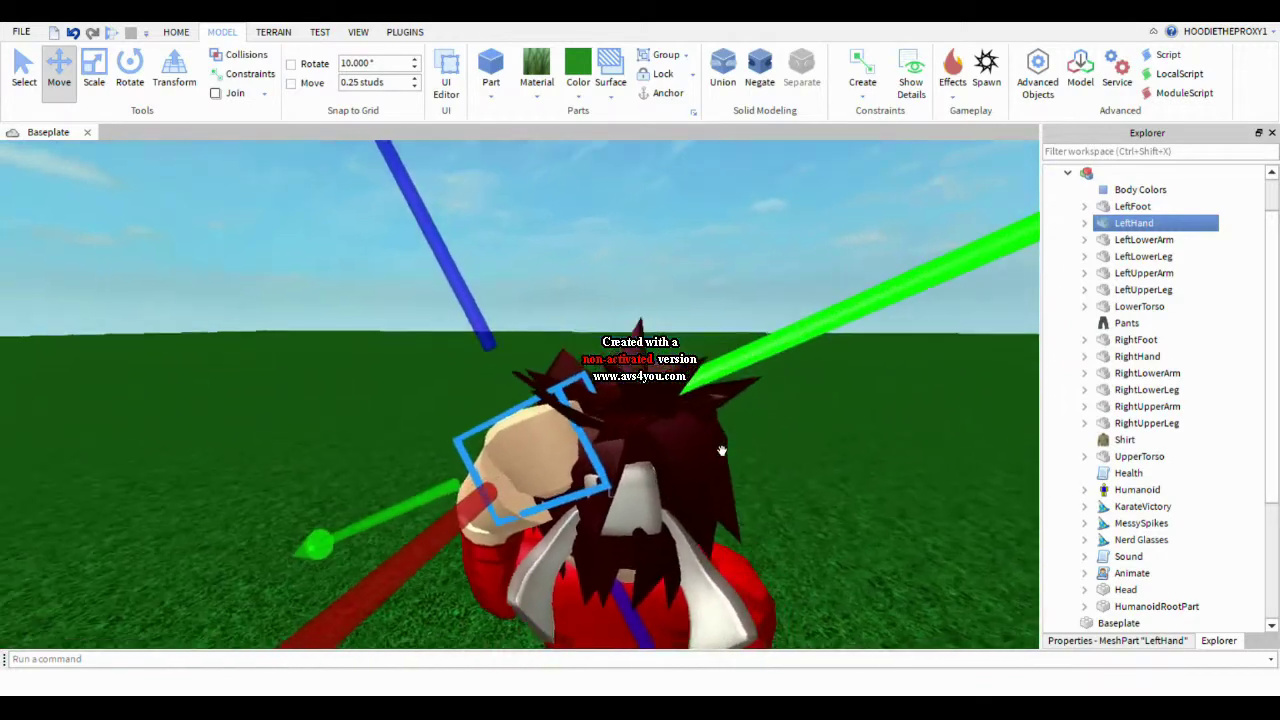
{"action": "left_click_drag", "start_coordinate": [643, 611], "coordinate": [650, 637]}
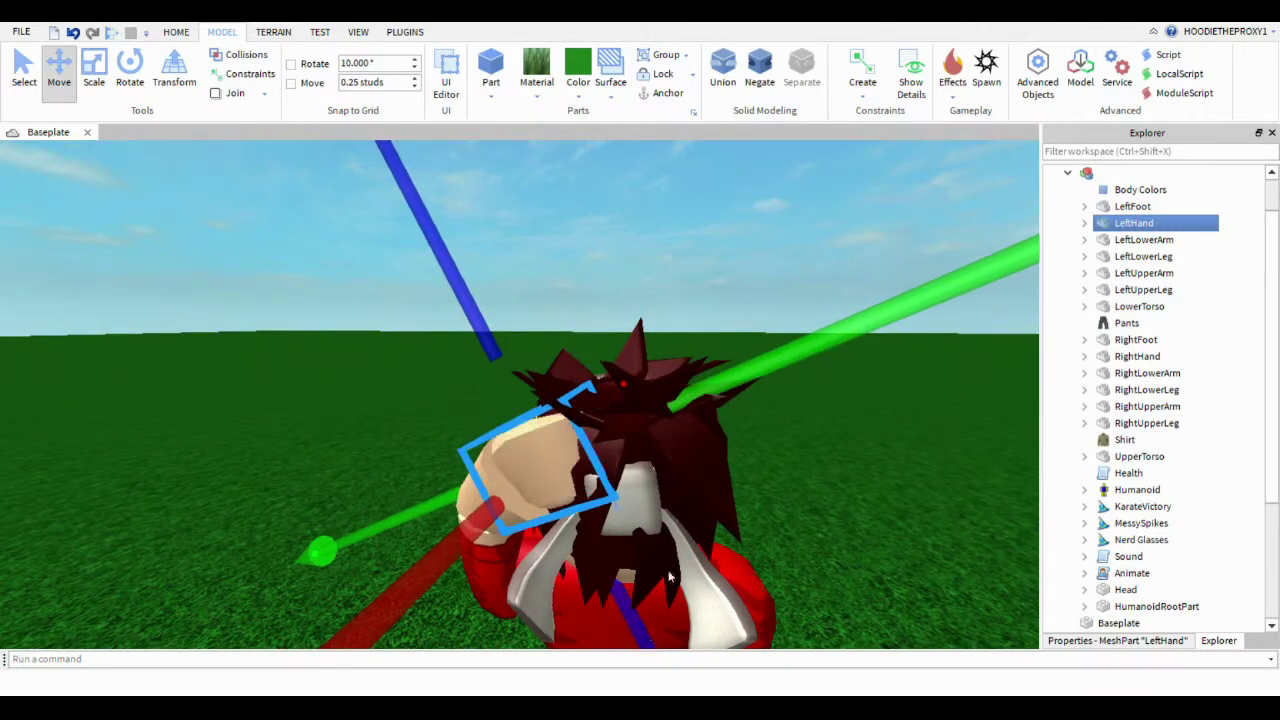
Step: Clear the selection and examine the bent left arm from the front, near and far
{"action": "right_click_drag", "start_coordinate": [715, 434], "coordinate": [713, 432]}
{"action": "scroll", "coordinate": [715, 434], "scroll_direction": "down", "scroll_amount": 5}
{"action": "left_click", "coordinate": [417, 394]}
{"action": "right_click_drag", "start_coordinate": [443, 391], "coordinate": [443, 391]}
{"action": "scroll", "coordinate": [443, 396], "scroll_direction": "up", "scroll_amount": 5}
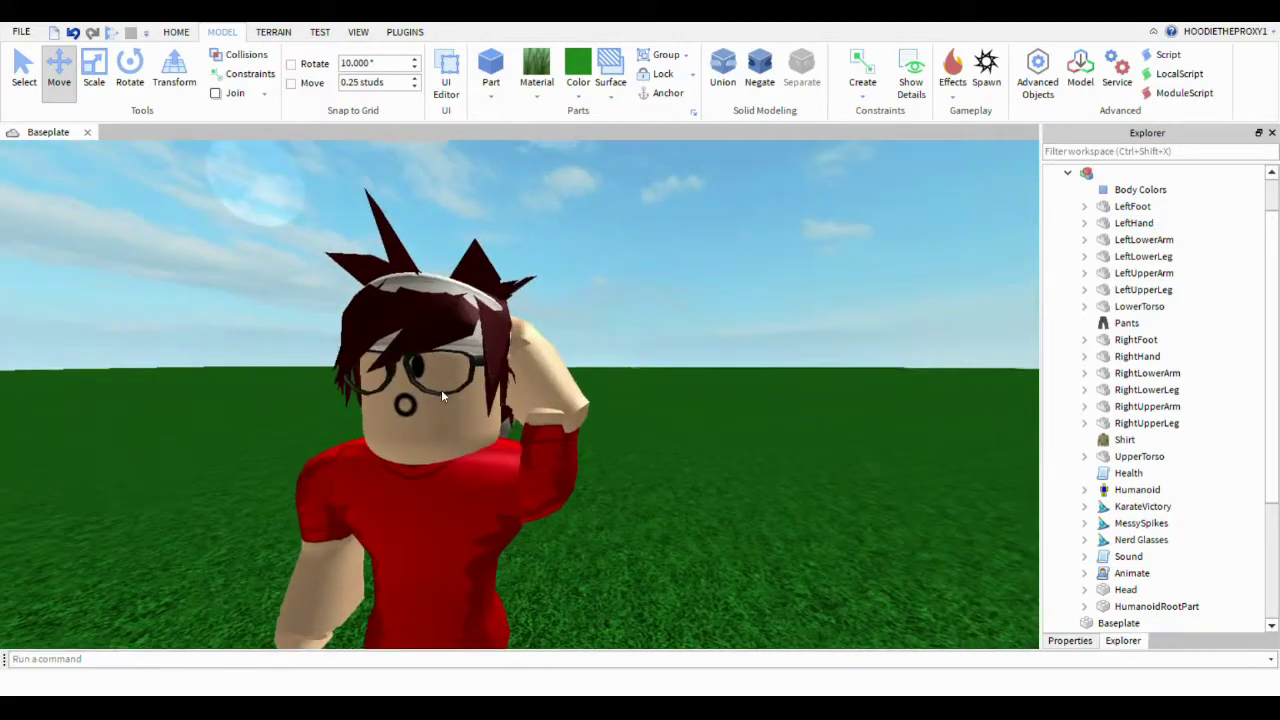
{"action": "scroll", "coordinate": [443, 396], "scroll_direction": "down", "scroll_amount": 4}
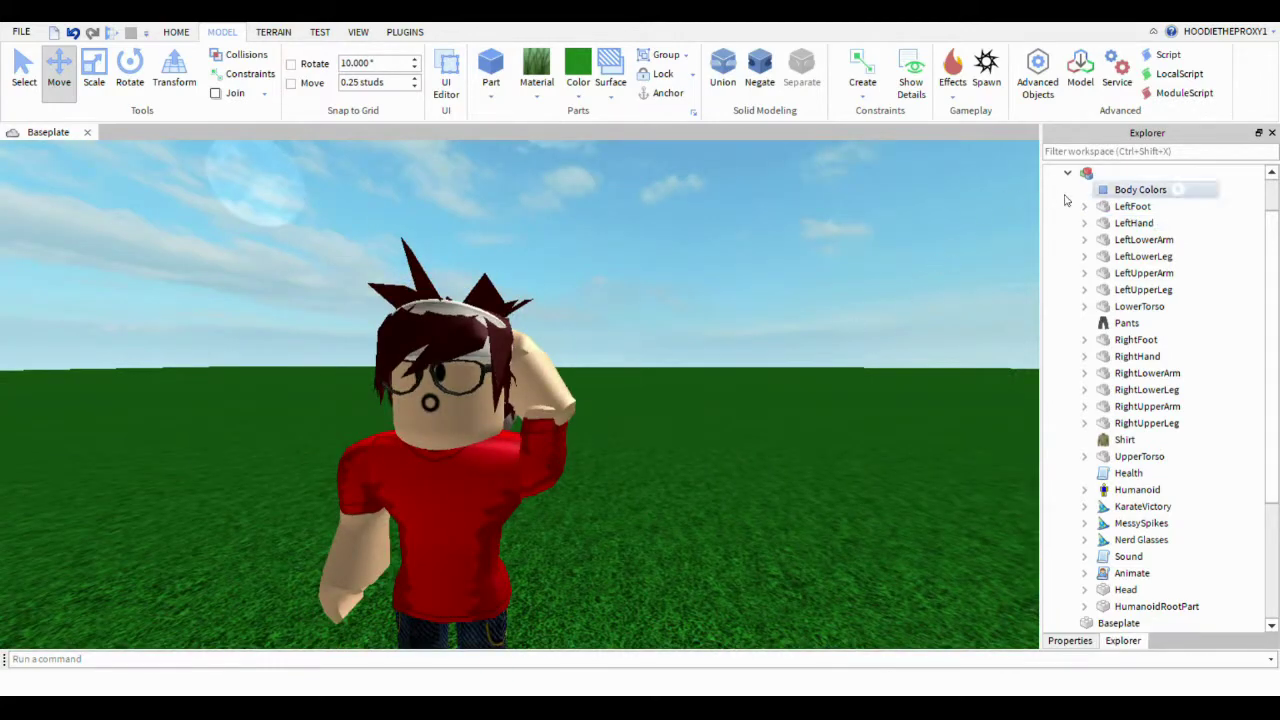
Step: Select LeftLowerArm, LeftHand, LeftFoot, LeftLowerLeg and LeftUpperArm one at a time to identify each body part
{"action": "left_click", "coordinate": [1143, 240]}
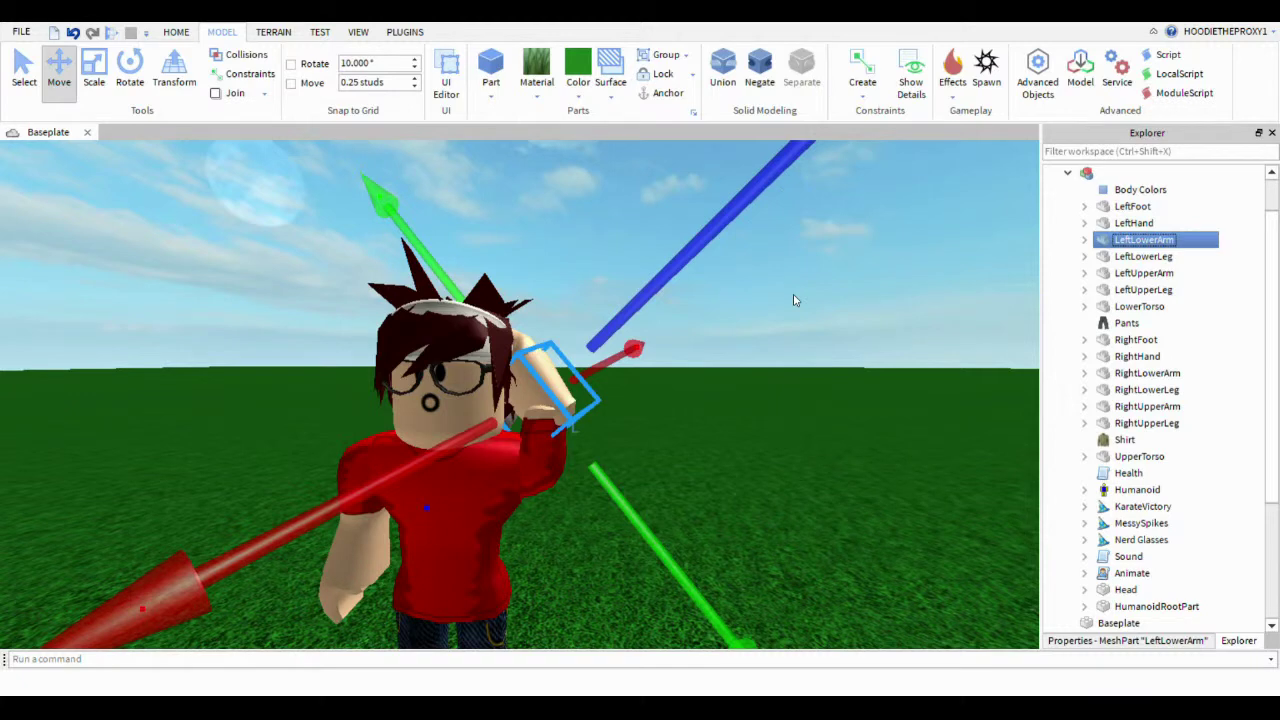
{"action": "right_click_drag", "start_coordinate": [795, 300], "coordinate": [795, 300]}
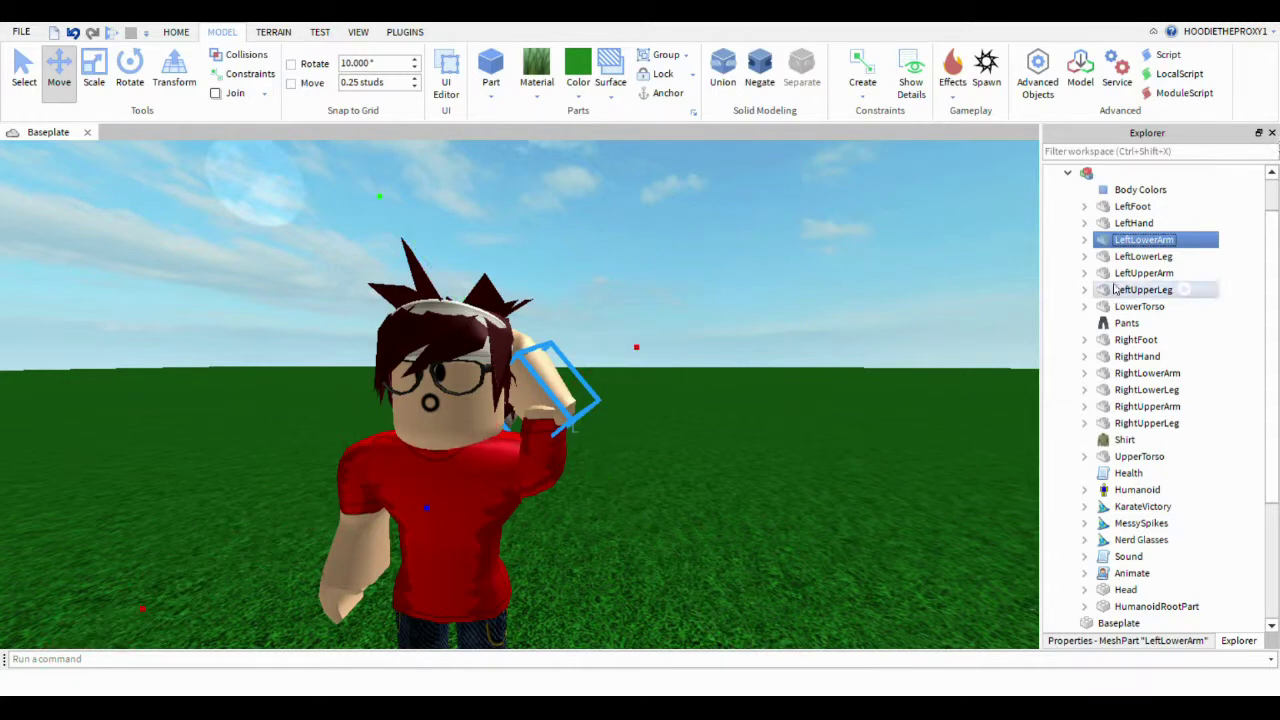
{"action": "left_click", "coordinate": [1132, 222]}
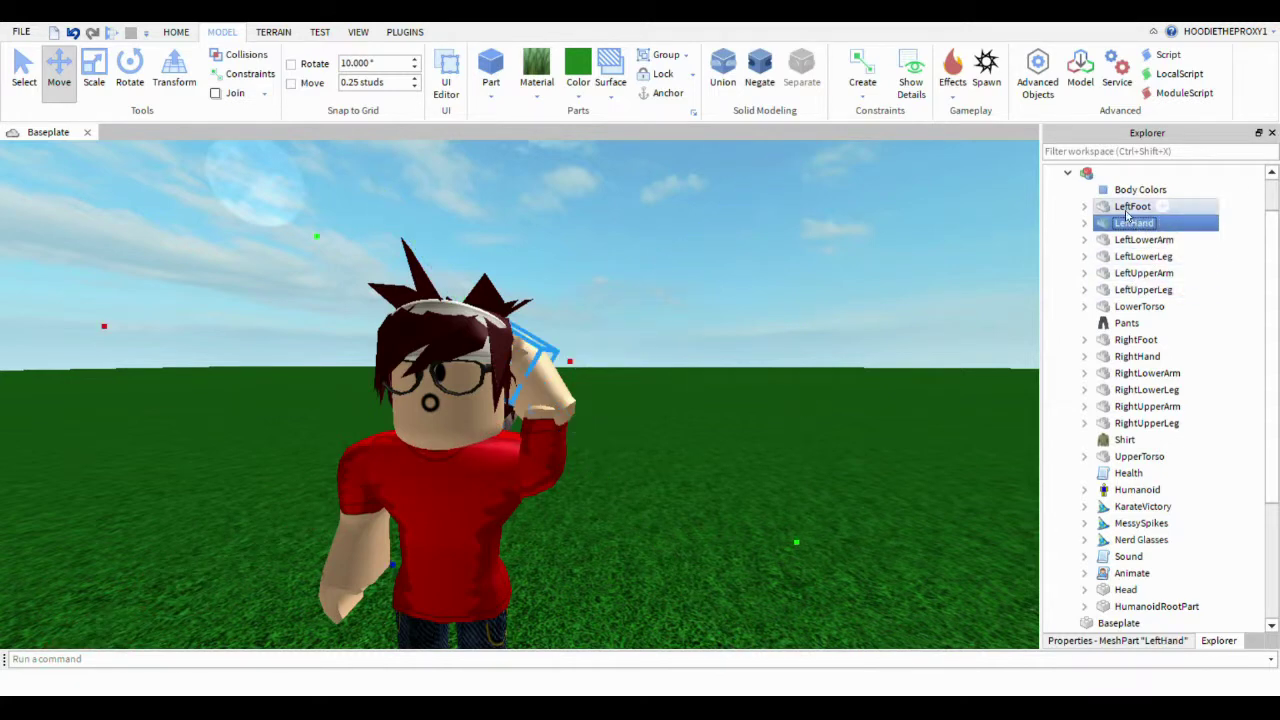
{"action": "left_click", "coordinate": [1130, 206]}
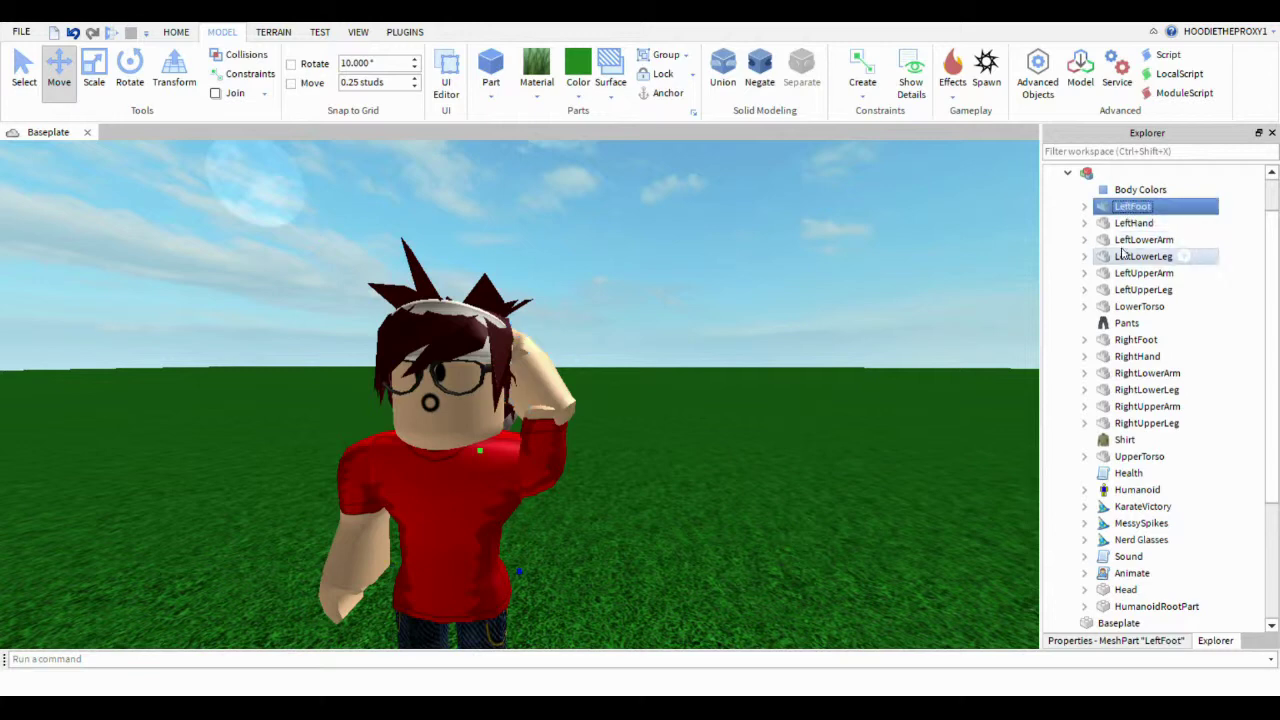
{"action": "left_click", "coordinate": [1135, 256]}
{"action": "left_click", "coordinate": [1126, 276]}
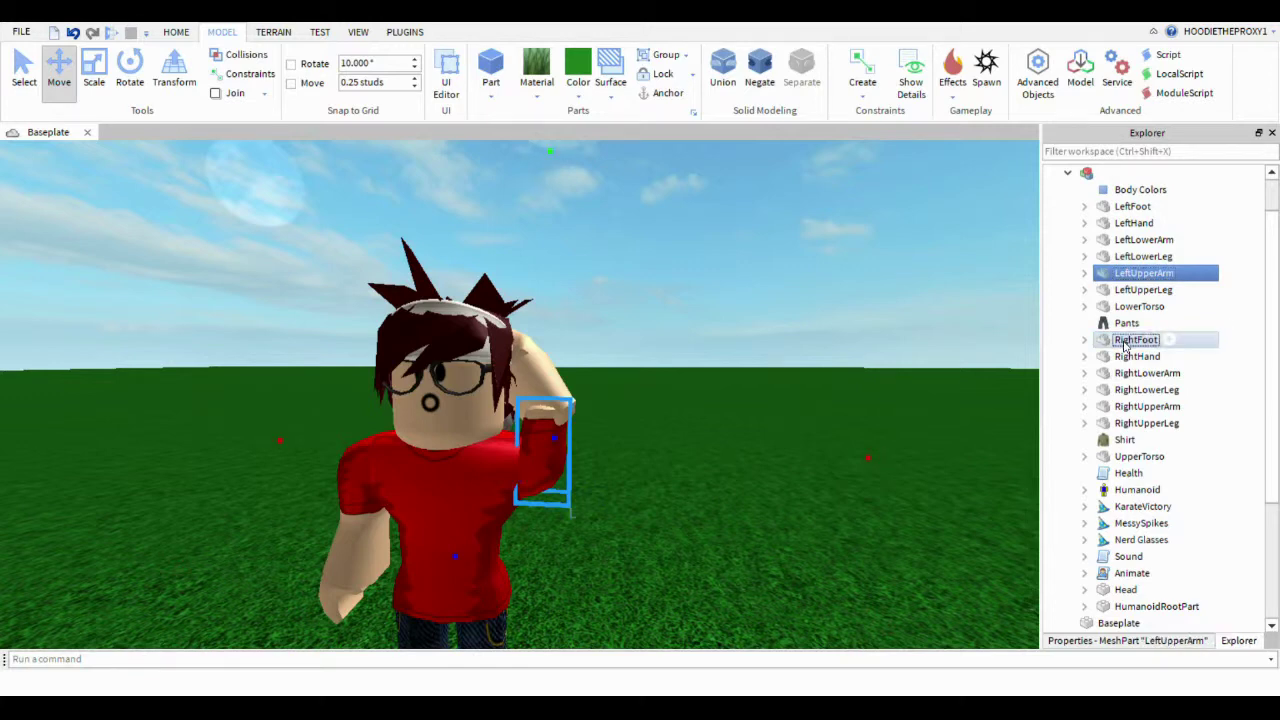
Step: Select RightHand, RightLowerArm and RightUpperArm together and tilt the whole right arm so the hand swings in toward the body
{"action": "left_click", "coordinate": [1122, 277], "text": "ctrl"}
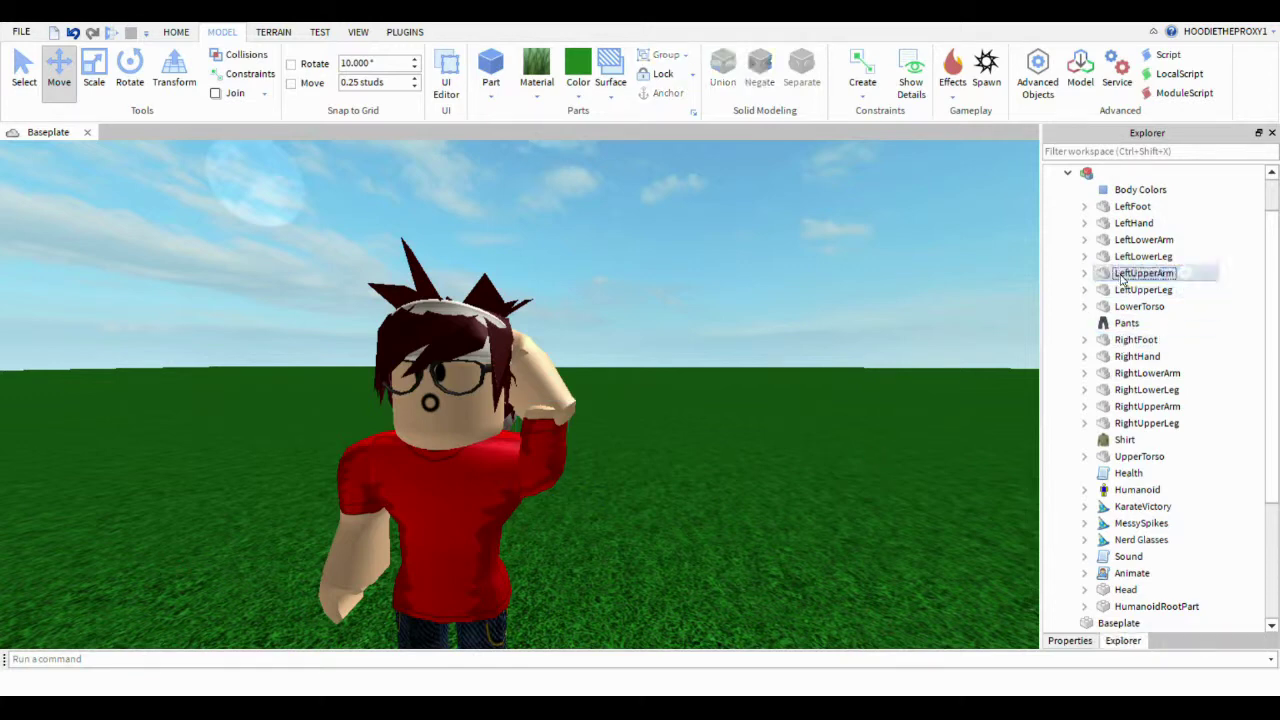
{"action": "left_click", "coordinate": [1125, 357]}
{"action": "left_click", "coordinate": [1117, 375], "text": "ctrl"}
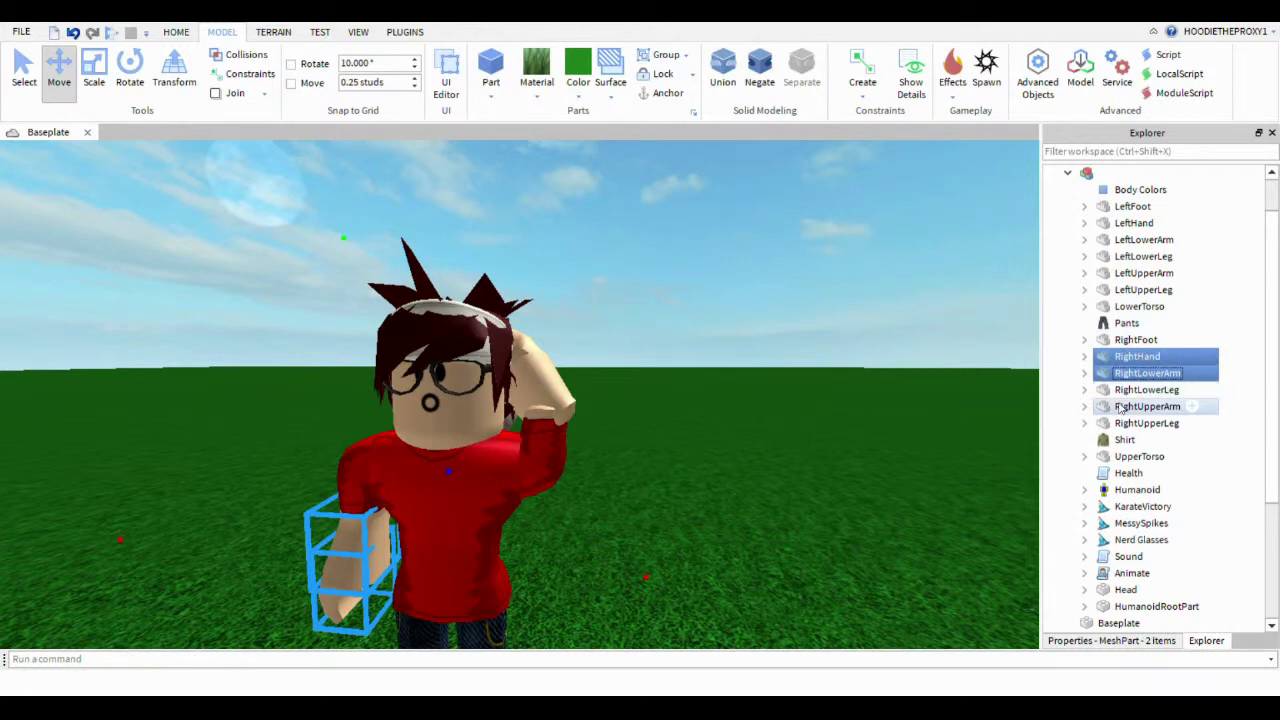
{"action": "left_click", "coordinate": [1130, 406], "text": "ctrl"}
{"action": "left_click", "coordinate": [99, 85]}
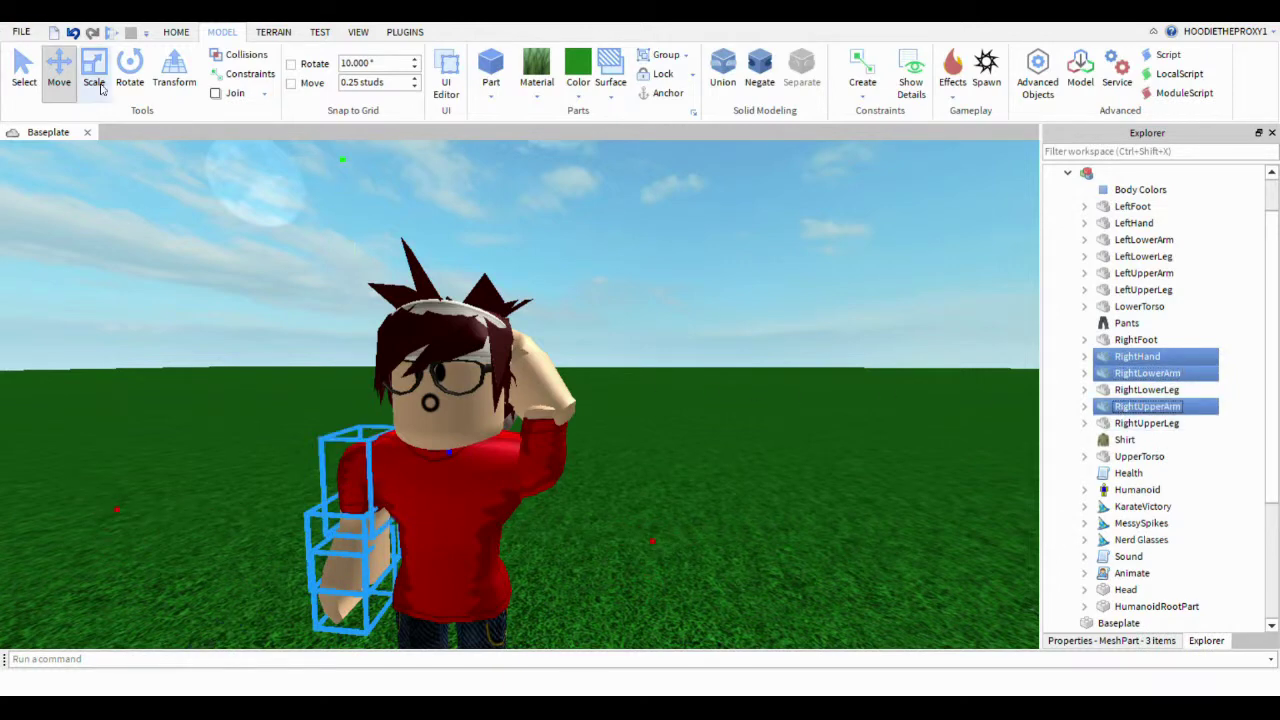
{"action": "left_click", "coordinate": [129, 78]}
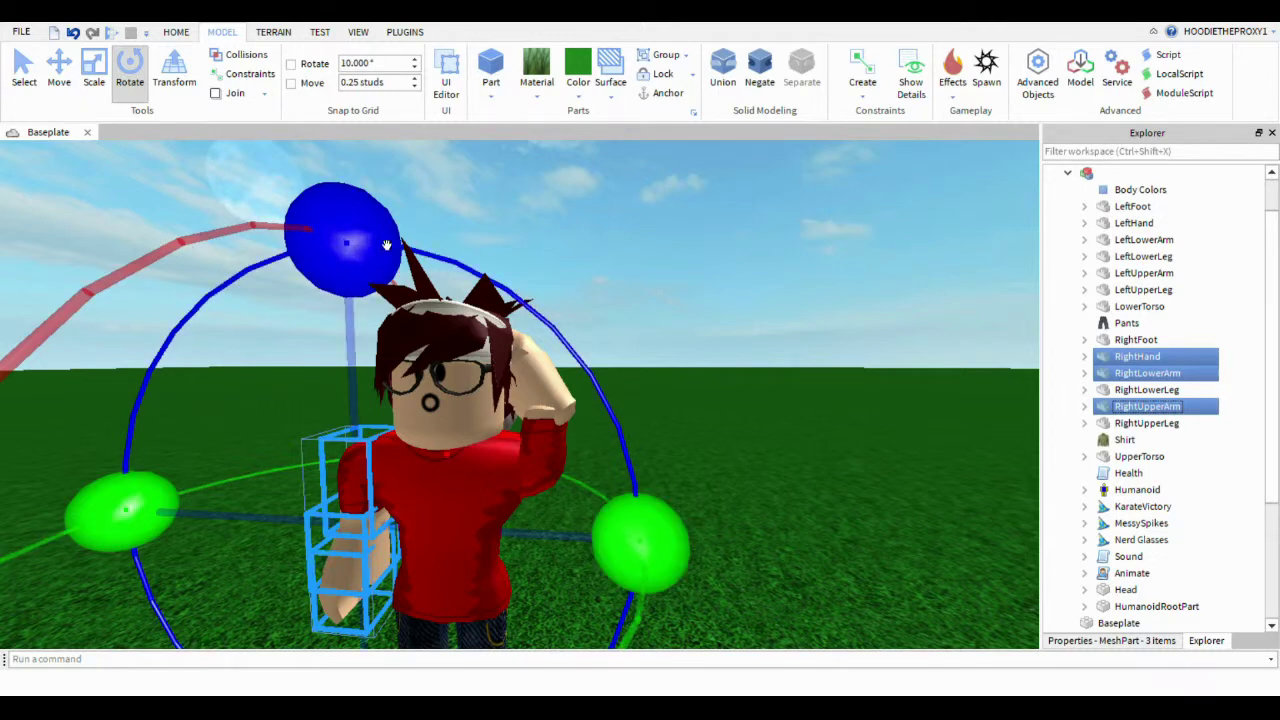
{"action": "left_click_drag", "start_coordinate": [386, 245], "coordinate": [306, 220]}
{"action": "right_click_drag", "start_coordinate": [238, 275], "coordinate": [238, 275]}
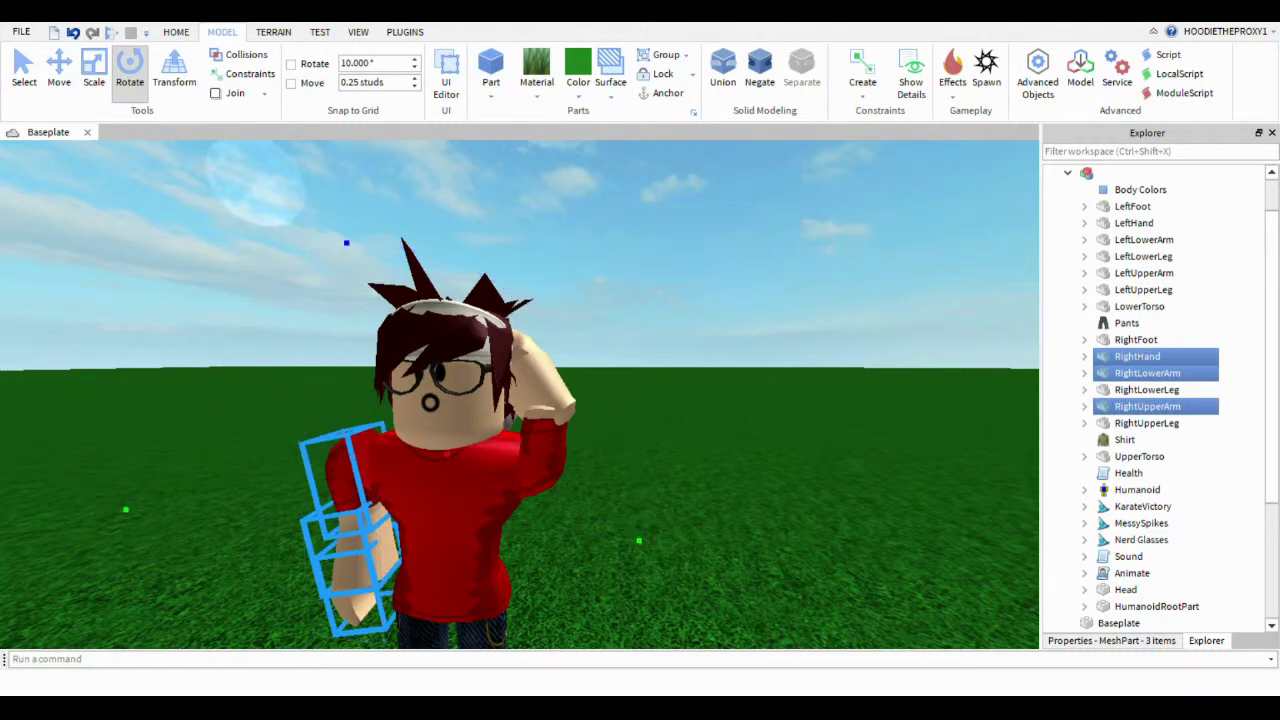
Step: Move the tilted right arm in toward the torso so its upper end fits the shoulder
{"action": "left_click", "coordinate": [57, 70]}
{"action": "right_click_drag", "start_coordinate": [457, 566], "coordinate": [458, 572]}
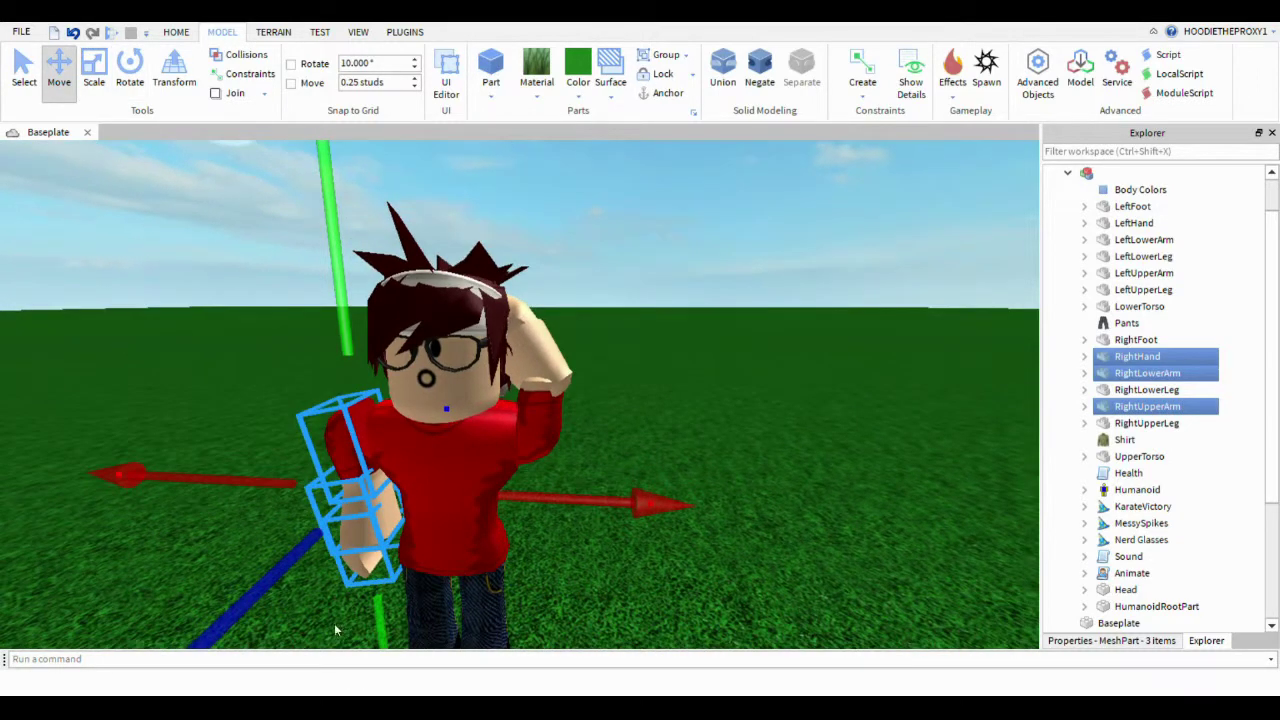
{"action": "left_click_drag", "start_coordinate": [386, 641], "coordinate": [405, 662]}
{"action": "left_click_drag", "start_coordinate": [616, 536], "coordinate": [629, 543]}
{"action": "left_click_drag", "start_coordinate": [370, 371], "coordinate": [373, 342]}
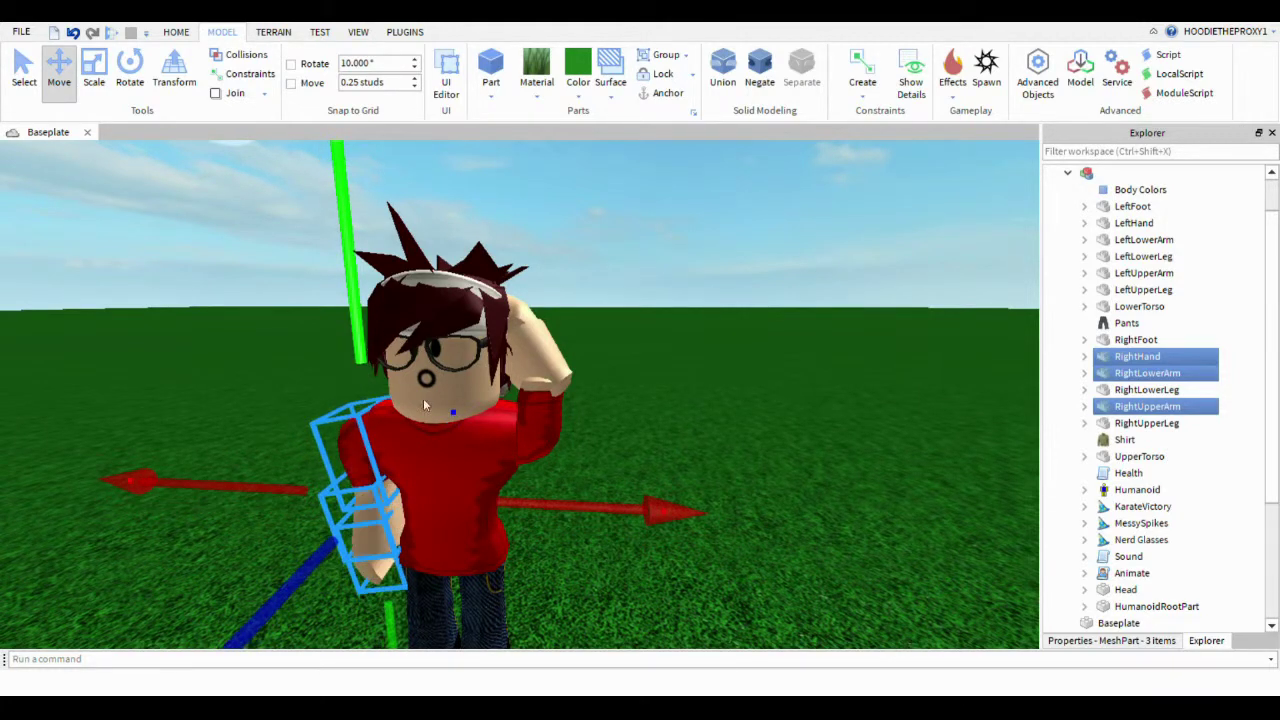
{"action": "left_click_drag", "start_coordinate": [674, 535], "coordinate": [659, 516]}
{"action": "right_click_drag", "start_coordinate": [658, 514], "coordinate": [478, 430]}
Step: Rotate the whole right arm slightly further around the shoulder, viewing it from the character's side
{"action": "left_click", "coordinate": [124, 91]}
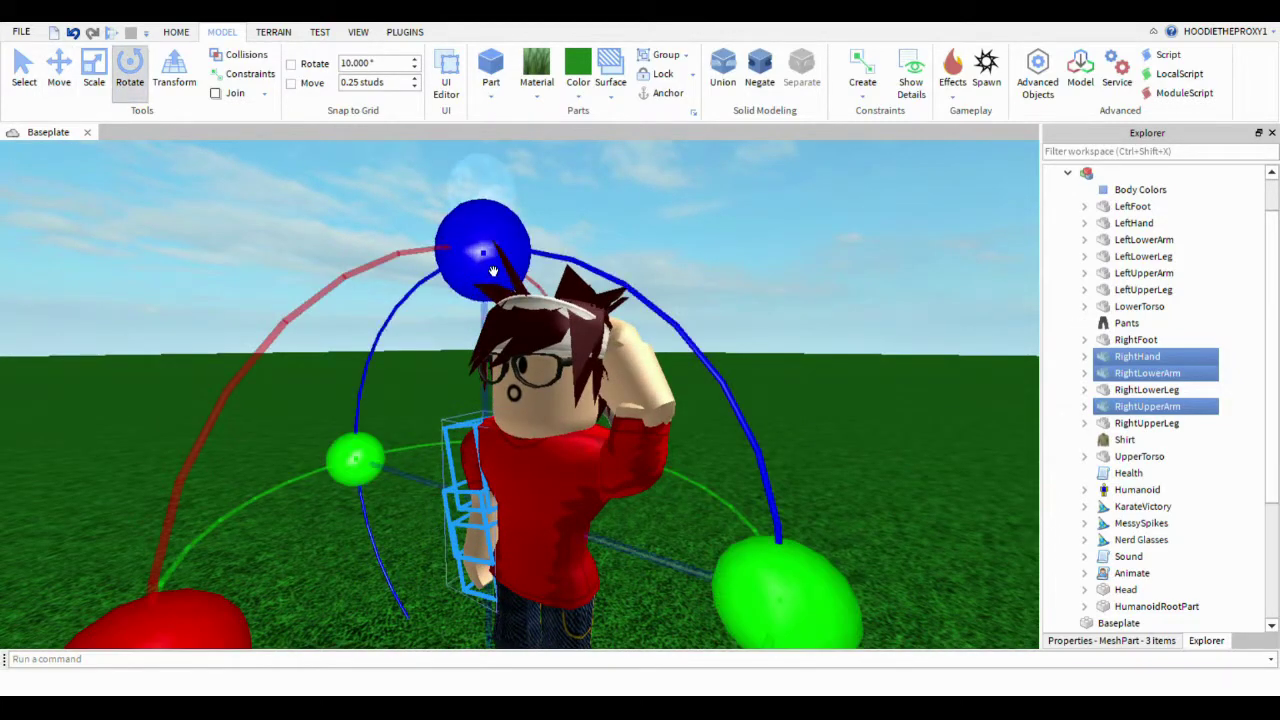
{"action": "right_click_drag", "start_coordinate": [229, 610], "coordinate": [215, 589]}
{"action": "left_click_drag", "start_coordinate": [306, 574], "coordinate": [322, 624]}
{"action": "right_click_drag", "start_coordinate": [378, 473], "coordinate": [378, 474]}
{"action": "left_click", "coordinate": [120, 66]}
Step: Shift the rotated right arm back into line with the shoulder, adjusting its depth and height
{"action": "left_click", "coordinate": [59, 70]}
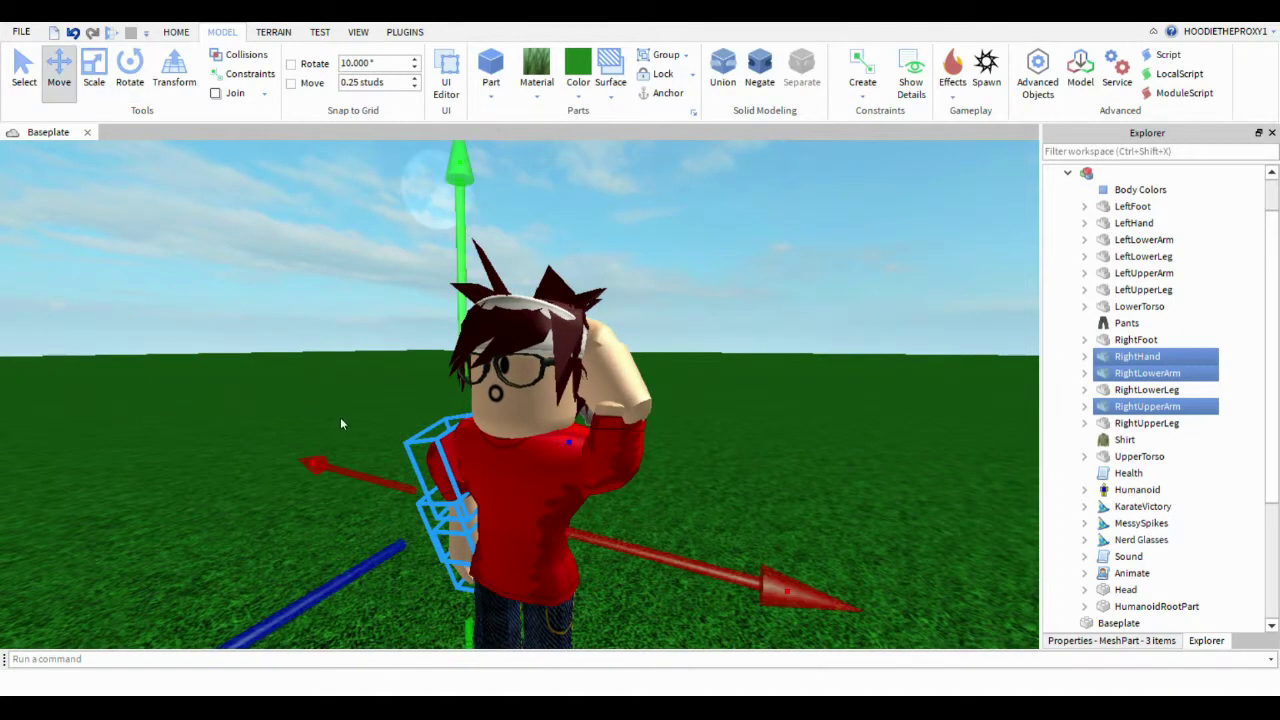
{"action": "left_click_drag", "start_coordinate": [346, 600], "coordinate": [354, 602]}
{"action": "right_click_drag", "start_coordinate": [370, 592], "coordinate": [455, 613]}
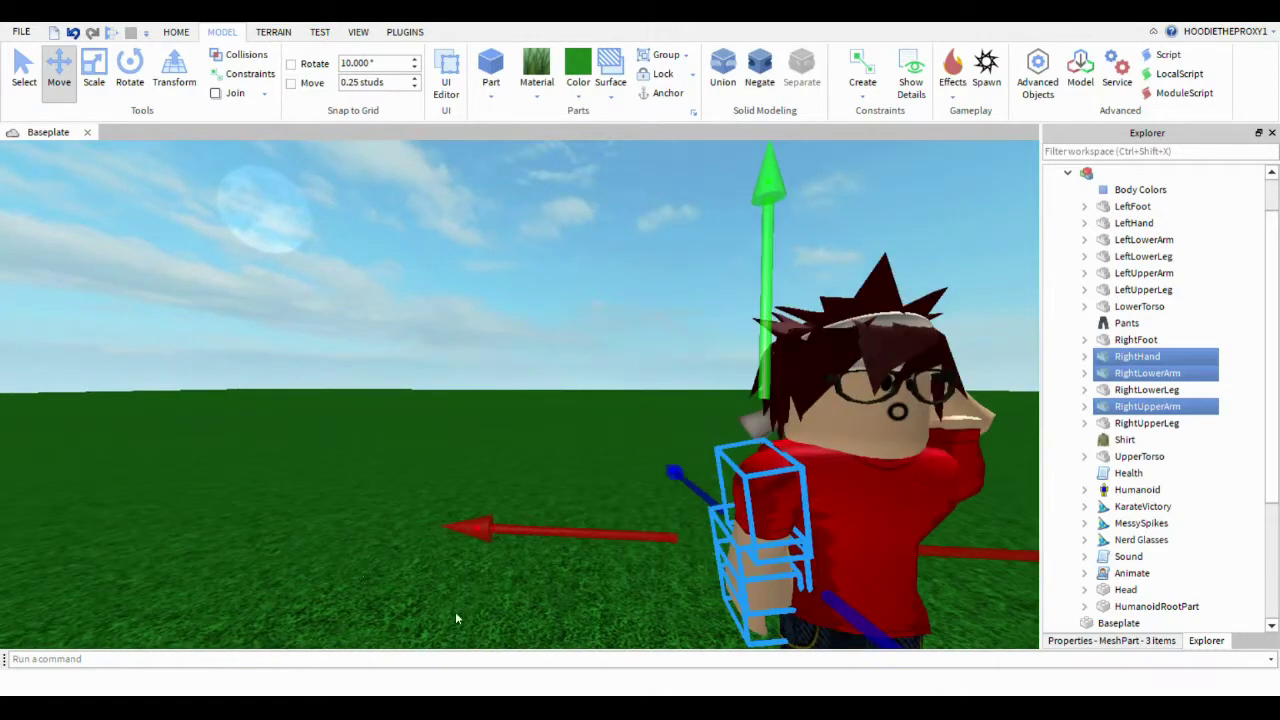
{"action": "key", "text": "d"}
{"action": "left_click_drag", "start_coordinate": [514, 330], "coordinate": [534, 318]}
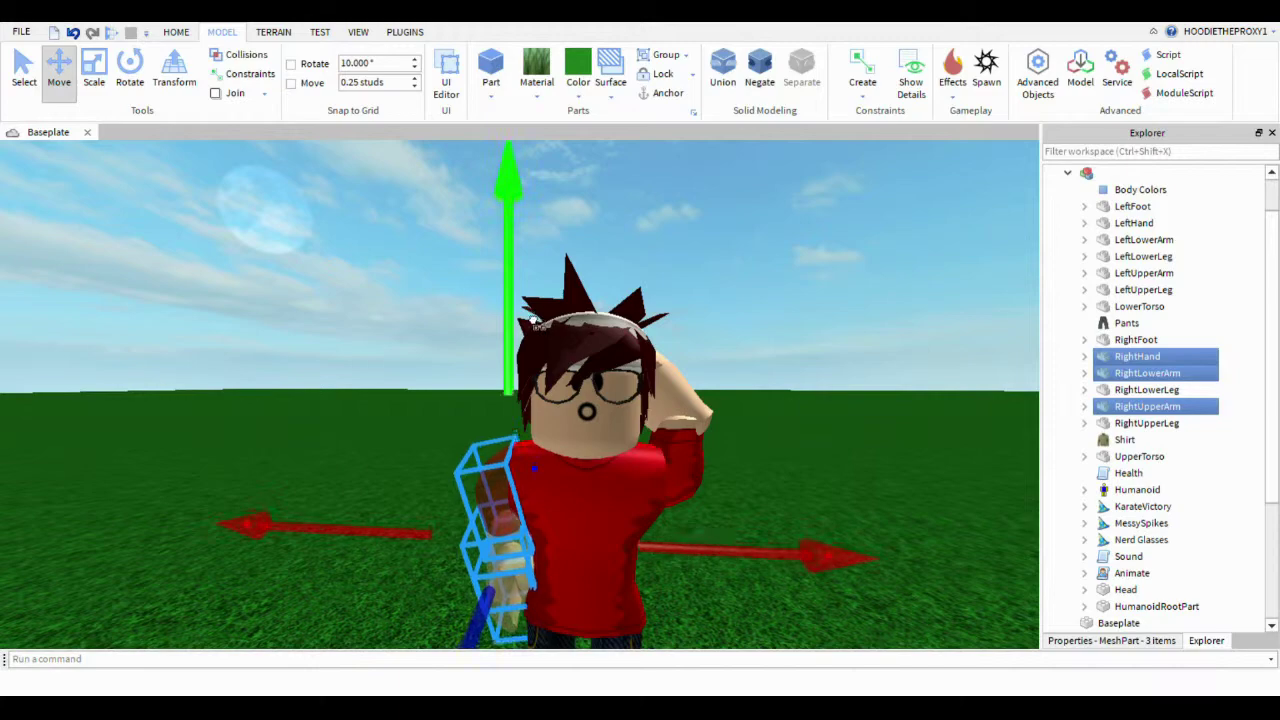
{"action": "right_click_drag", "start_coordinate": [533, 316], "coordinate": [680, 320]}
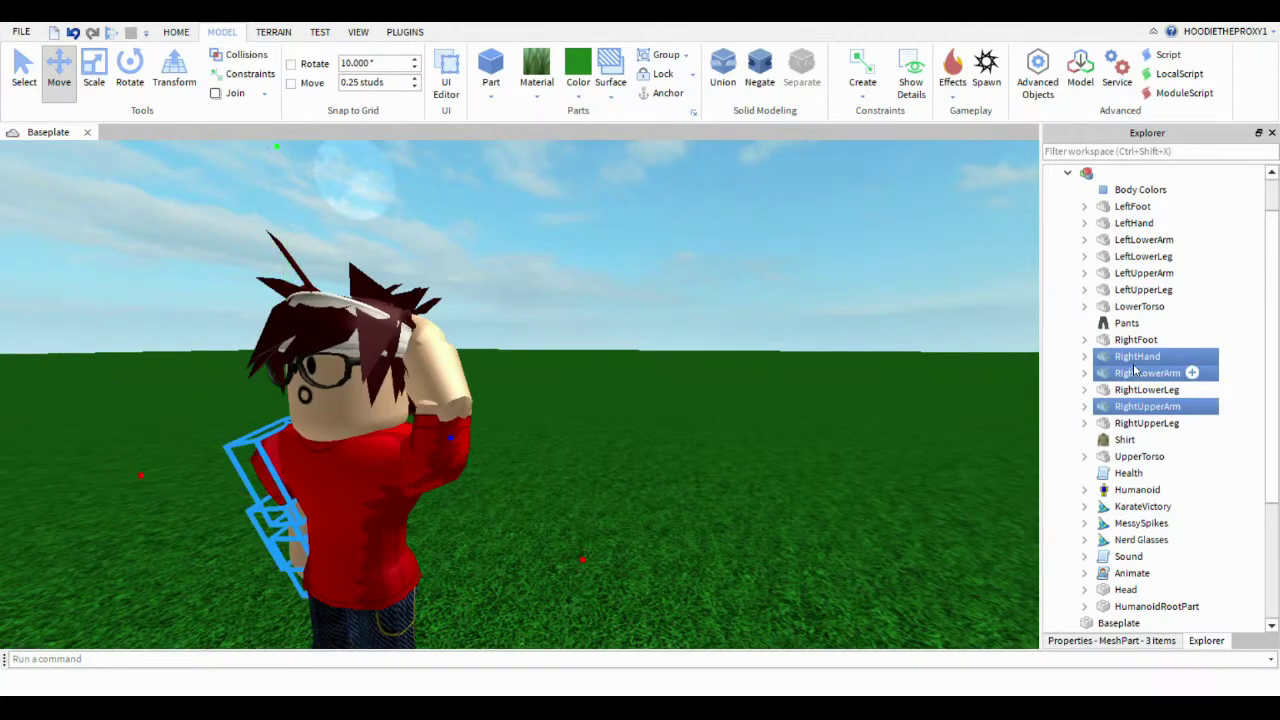
Step: Drop RightUpperArm from the selection, rotate RightHand and RightLowerArm toward the hip, and shift them onto the elbow
{"action": "left_click", "coordinate": [1153, 410], "text": "ctrl"}
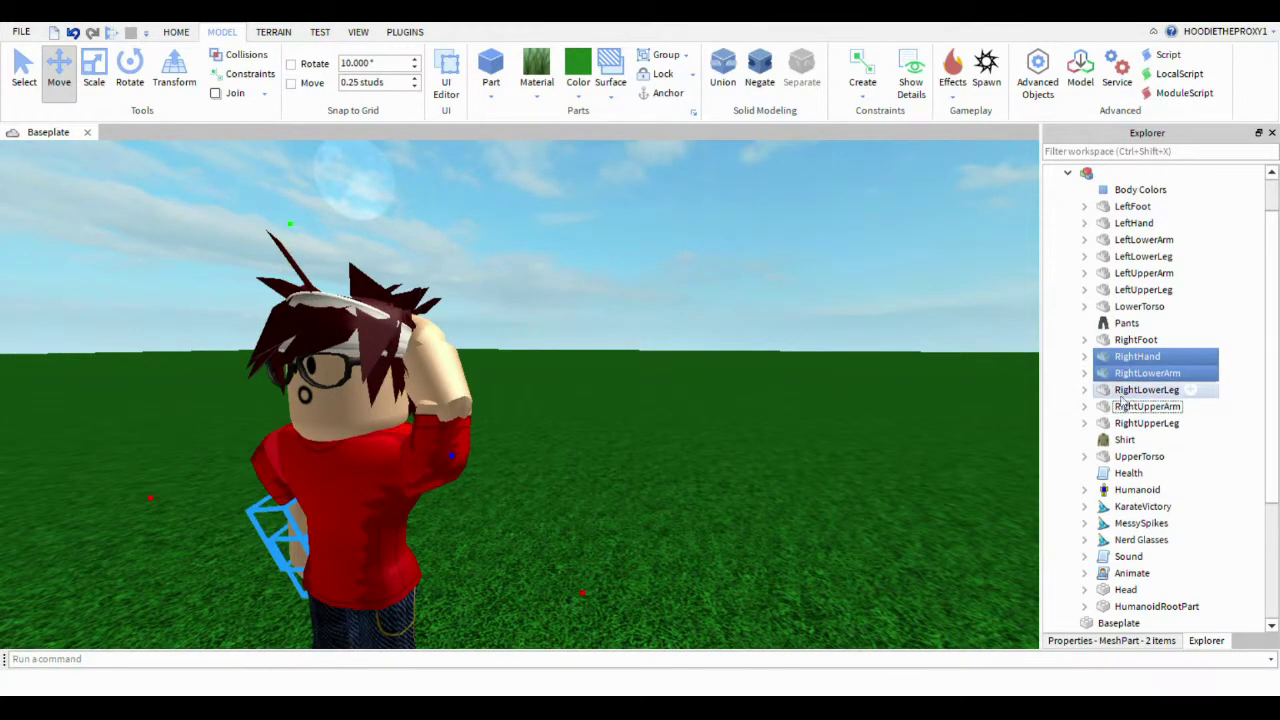
{"action": "key", "text": "w"}
{"action": "right_click_drag", "start_coordinate": [831, 357], "coordinate": [760, 350]}
{"action": "right_click_drag", "start_coordinate": [400, 278], "coordinate": [337, 214]}
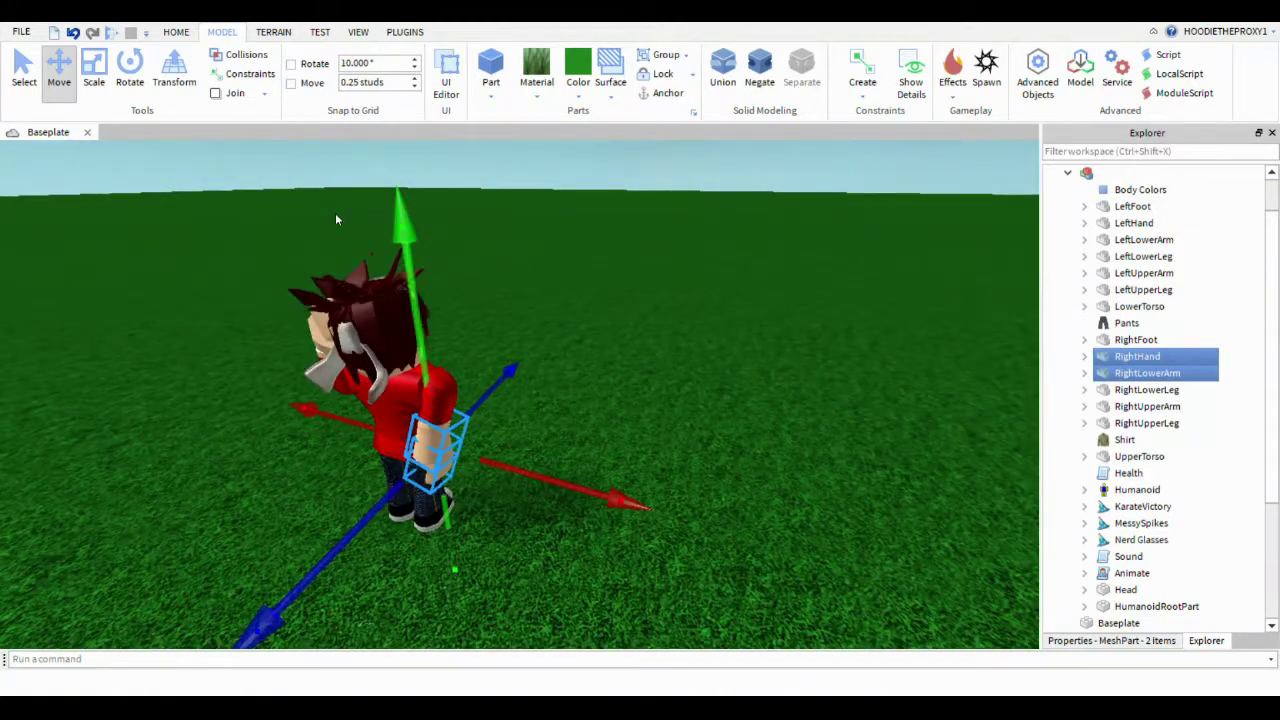
{"action": "key", "text": "ctrl+4"}
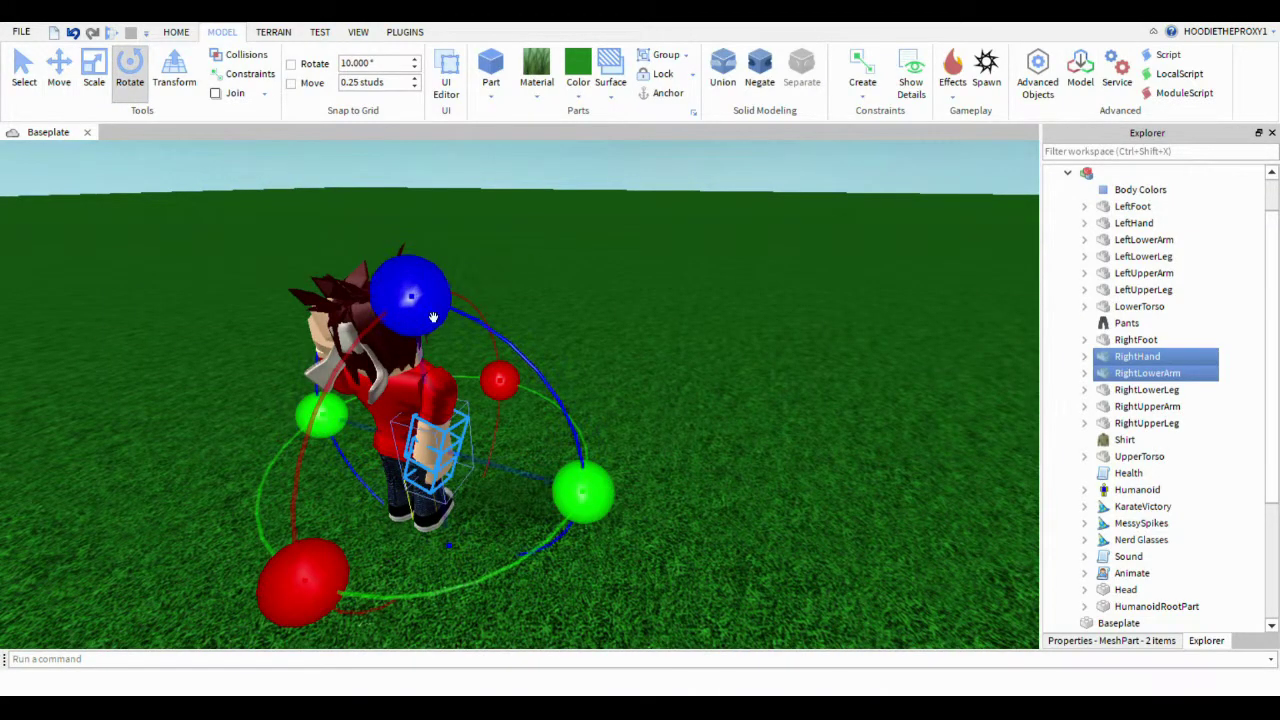
{"action": "left_click_drag", "start_coordinate": [410, 295], "coordinate": [483, 345]}
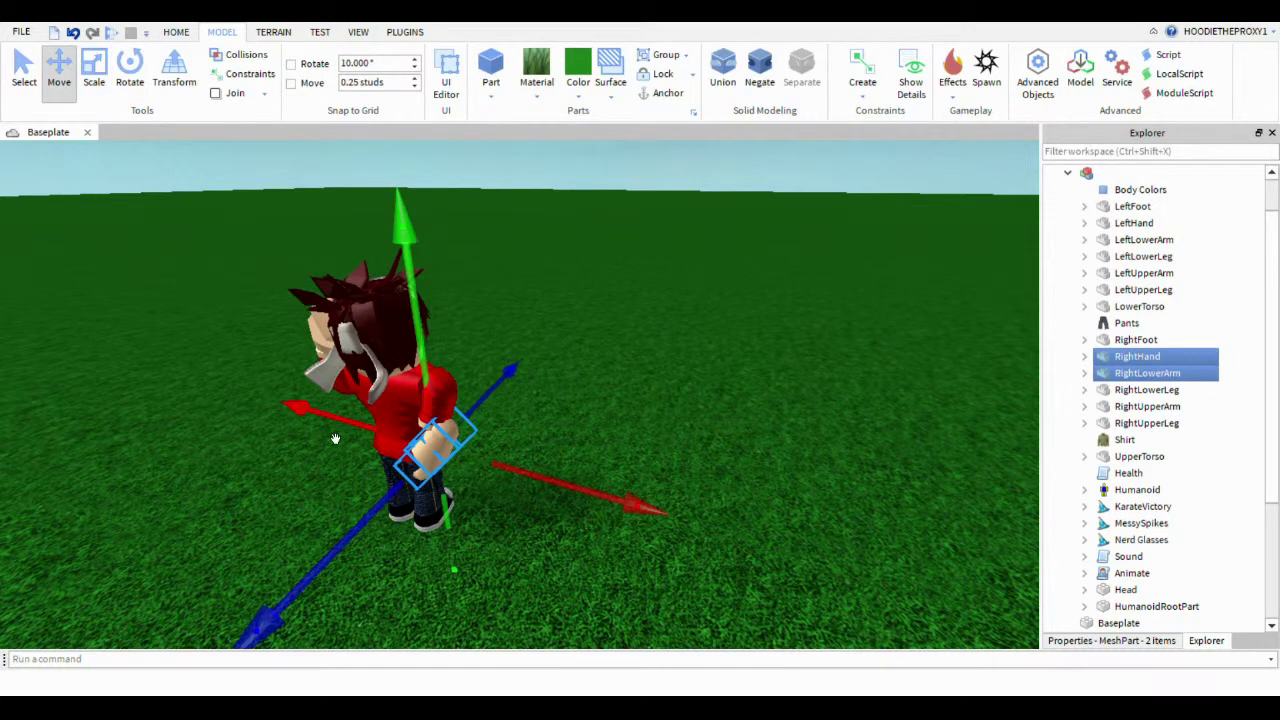
{"action": "left_click_drag", "start_coordinate": [335, 439], "coordinate": [327, 437]}
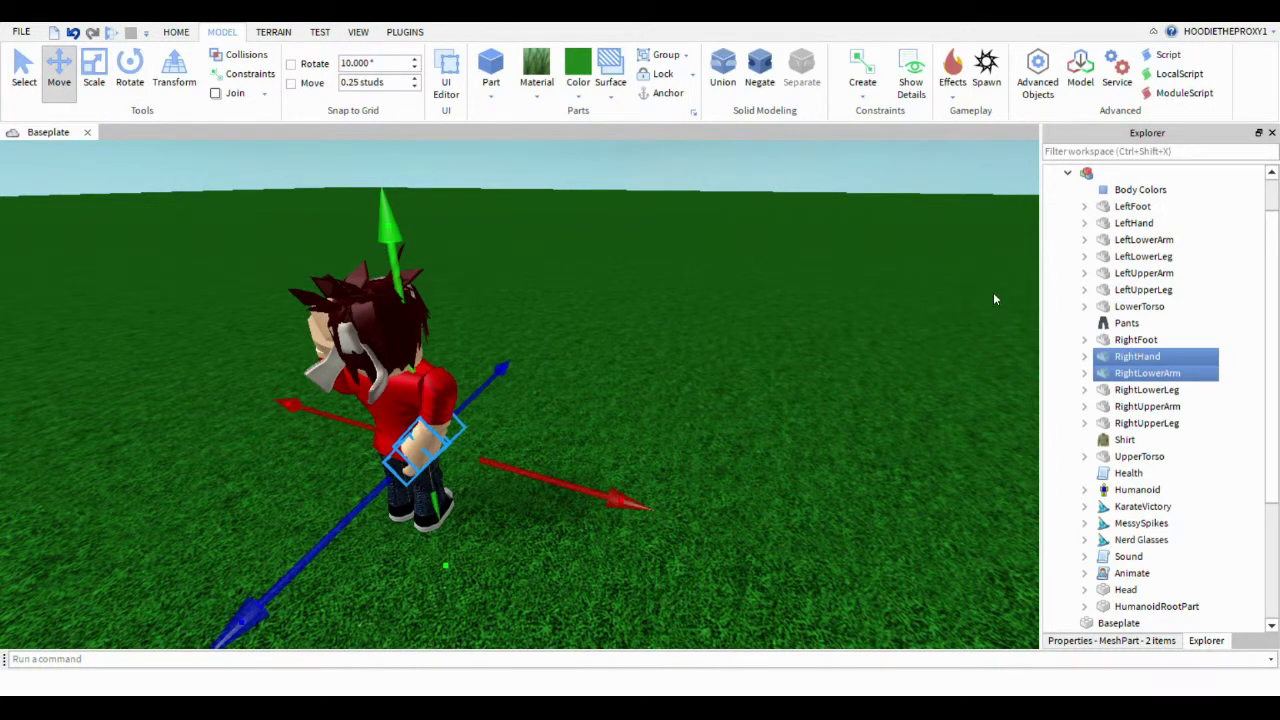
{"action": "left_click", "coordinate": [1122, 342]}
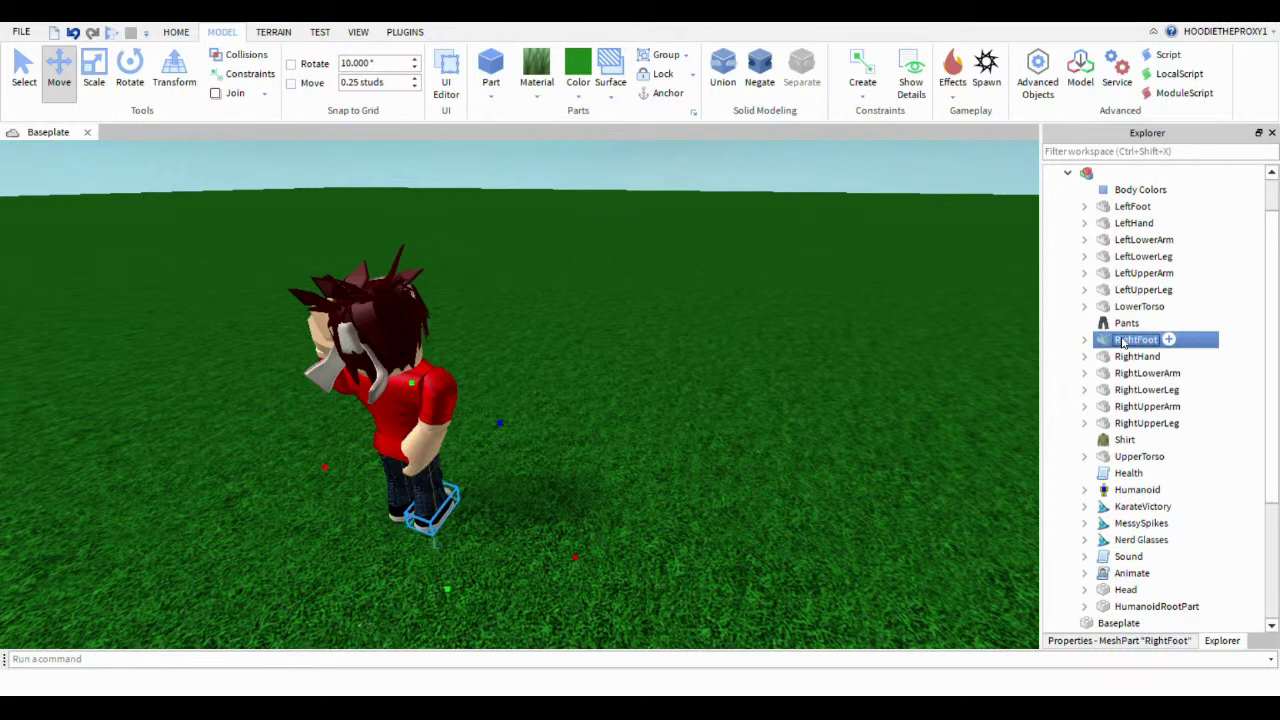
{"action": "left_click", "coordinate": [1122, 375]}
{"action": "left_click", "coordinate": [1114, 358]}
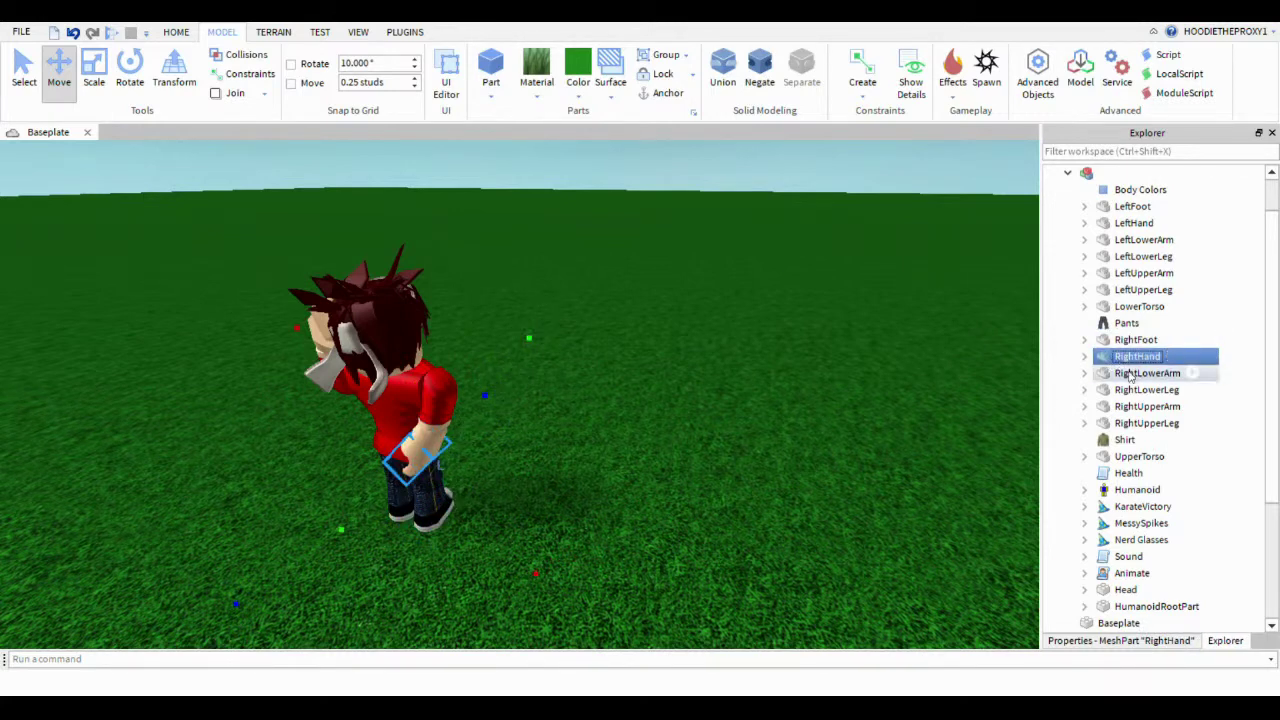
{"action": "left_click", "coordinate": [1130, 373]}
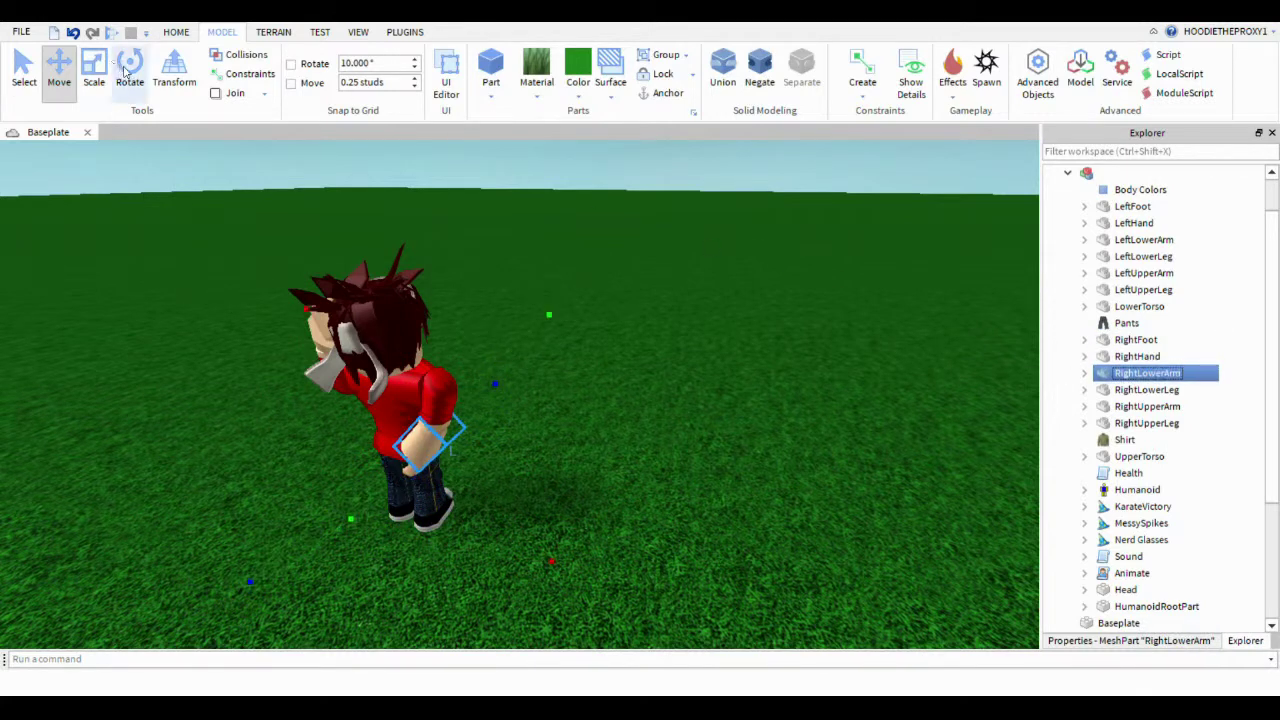
{"action": "left_click", "coordinate": [129, 72]}
{"action": "mouse_move", "coordinate": [524, 338]}
{"action": "left_mouse_down"}
{"action": "mouse_move", "coordinate": [457, 289]}
{"action": "mouse_move", "coordinate": [528, 340]}
{"action": "left_mouse_up"}
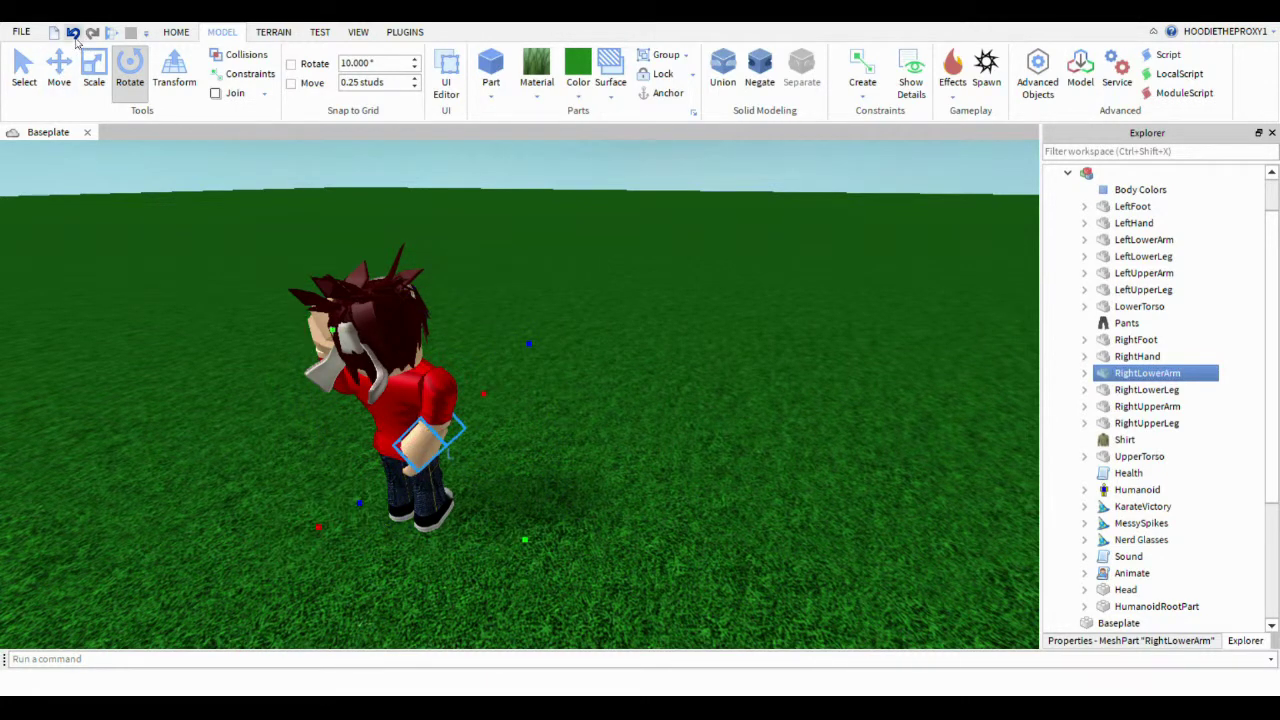
{"action": "left_click", "coordinate": [74, 36]}
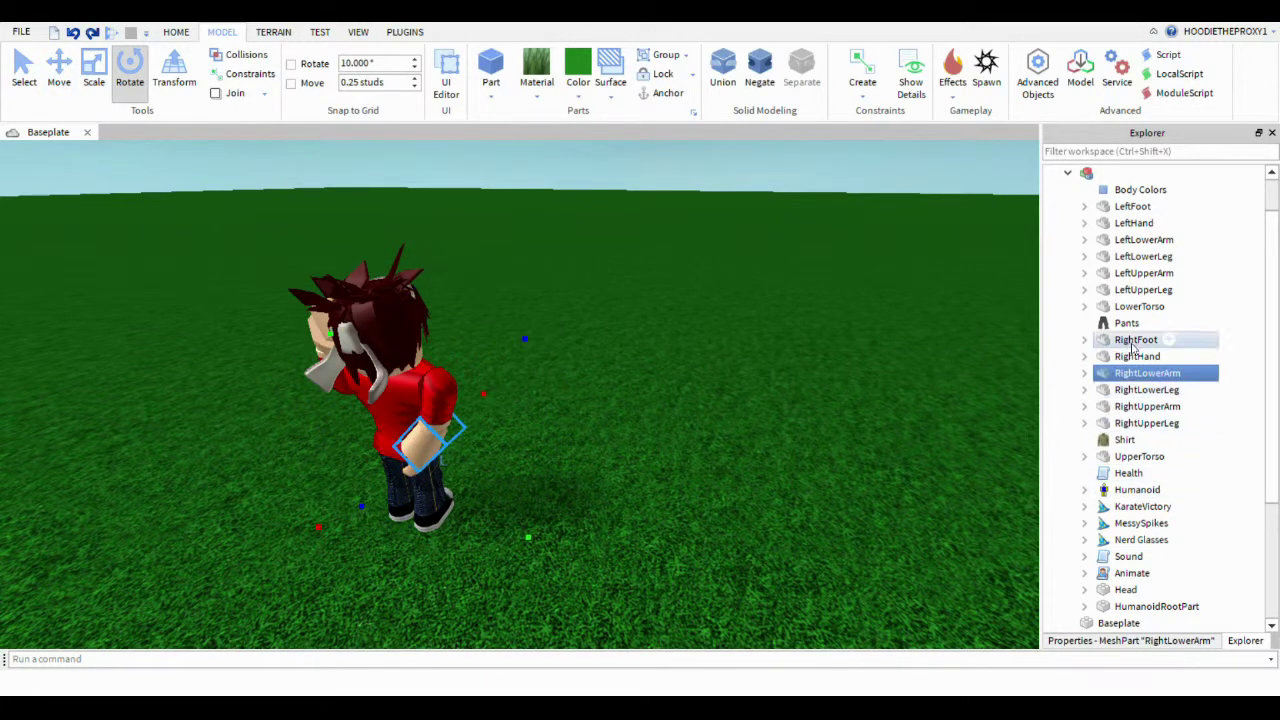
Step: Rotate only the RightHand to point down beside the hip and nudge it onto the end of the forearm
{"action": "left_click", "coordinate": [1137, 356]}
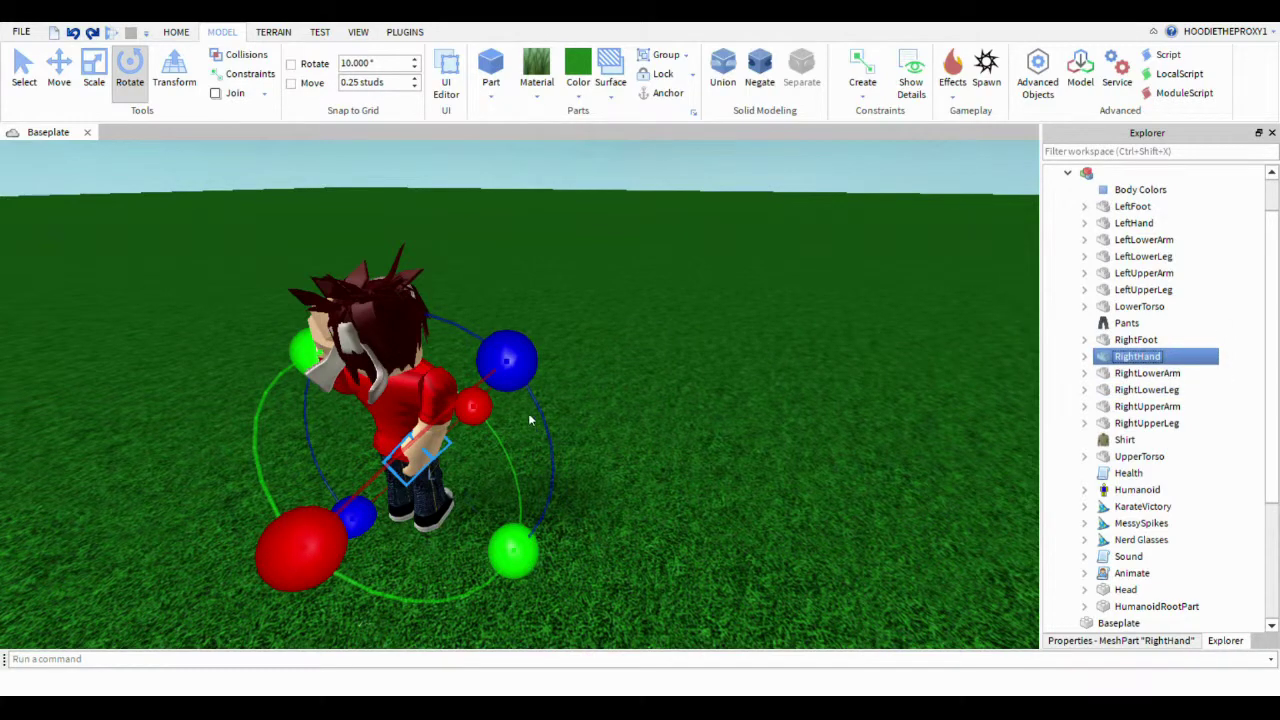
{"action": "left_click_drag", "start_coordinate": [534, 384], "coordinate": [438, 337]}
{"action": "right_click_drag", "start_coordinate": [620, 408], "coordinate": [562, 390]}
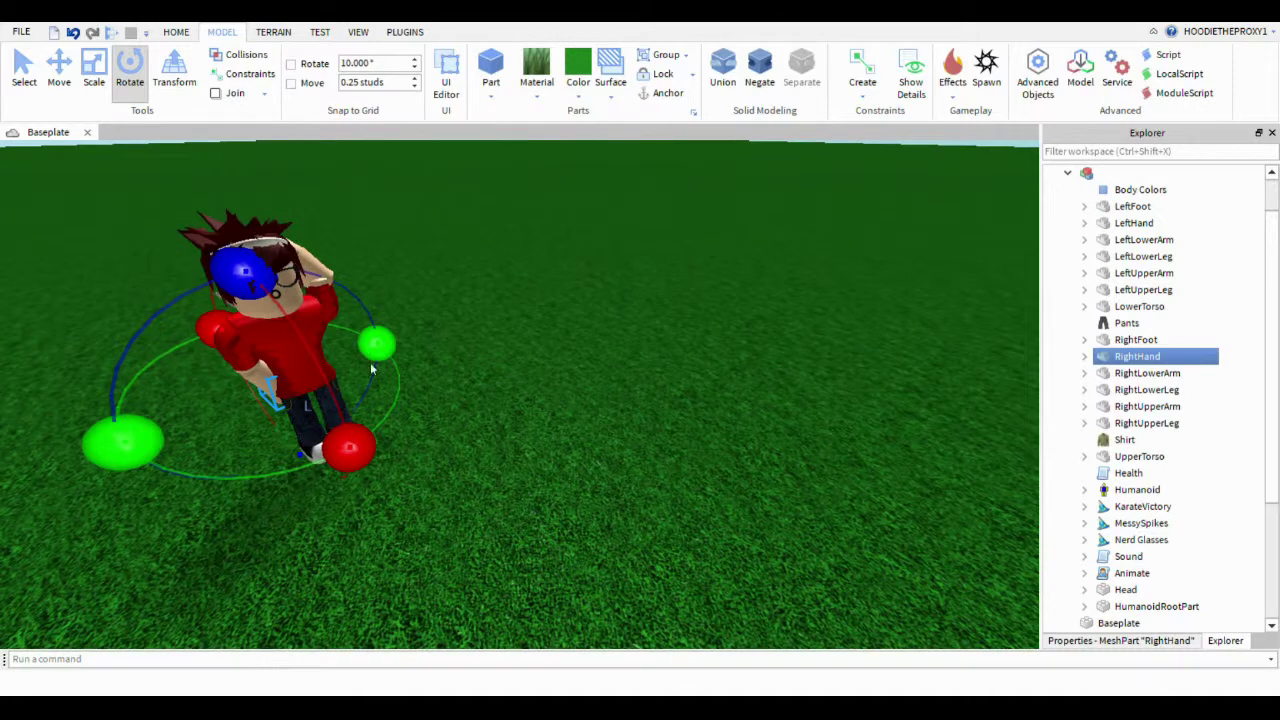
{"action": "left_click_drag", "start_coordinate": [266, 281], "coordinate": [297, 309]}
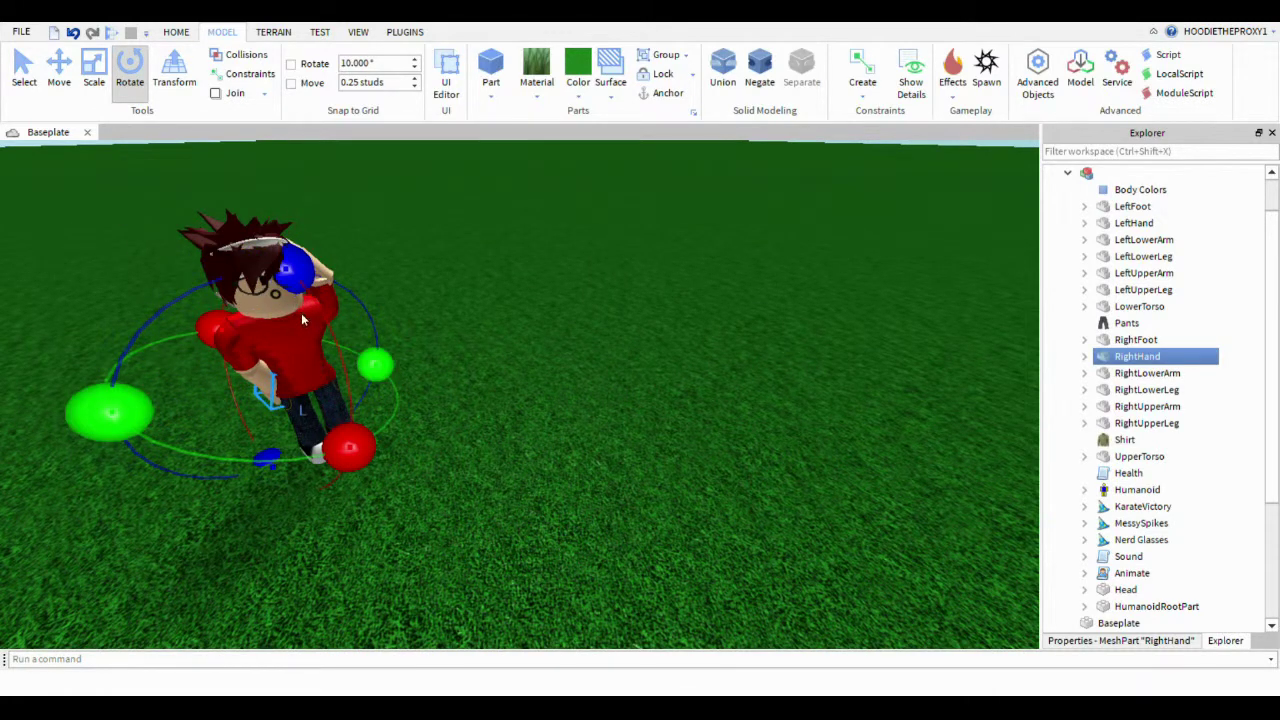
{"action": "left_click", "coordinate": [63, 78]}
{"action": "left_click_drag", "start_coordinate": [301, 466], "coordinate": [301, 477]}
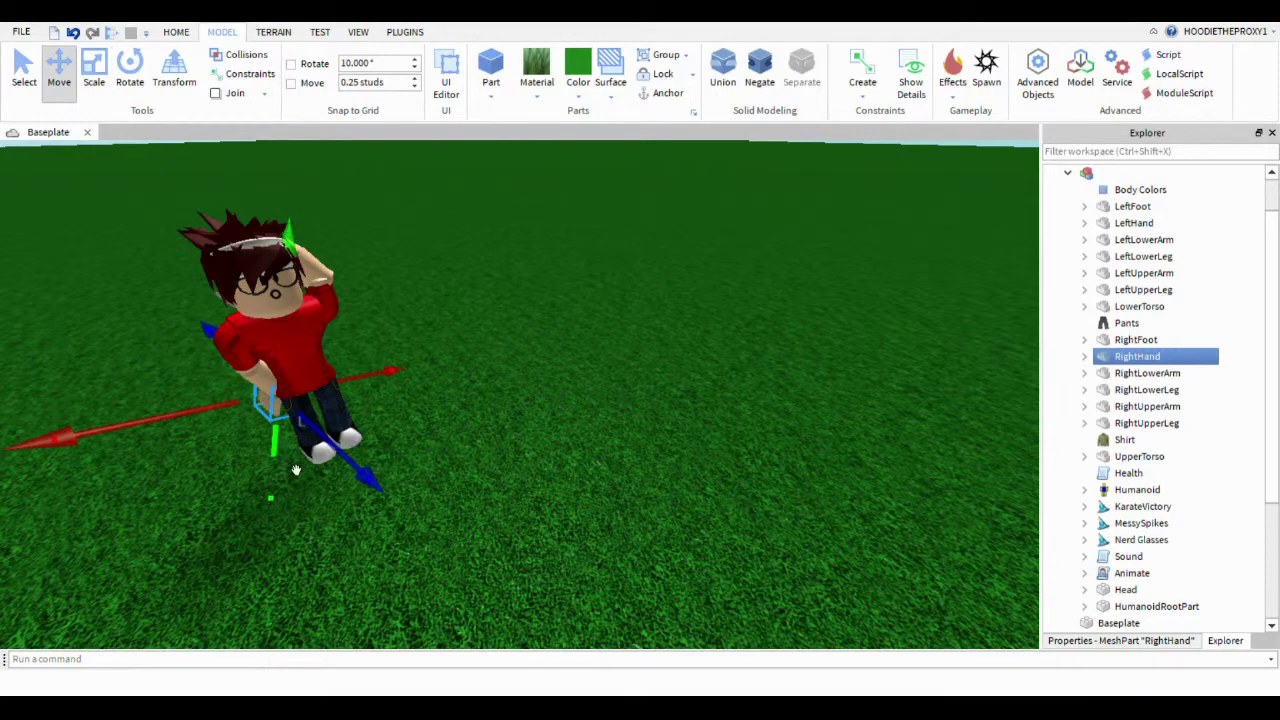
{"action": "left_click", "coordinate": [533, 353]}
{"action": "right_click_drag", "start_coordinate": [533, 353], "coordinate": [532, 353]}
Step: Select LeftHand and LeftLowerArm, tilt them forward toward the face, and shift them forward onto the upper arm
{"action": "left_click", "coordinate": [1150, 224]}
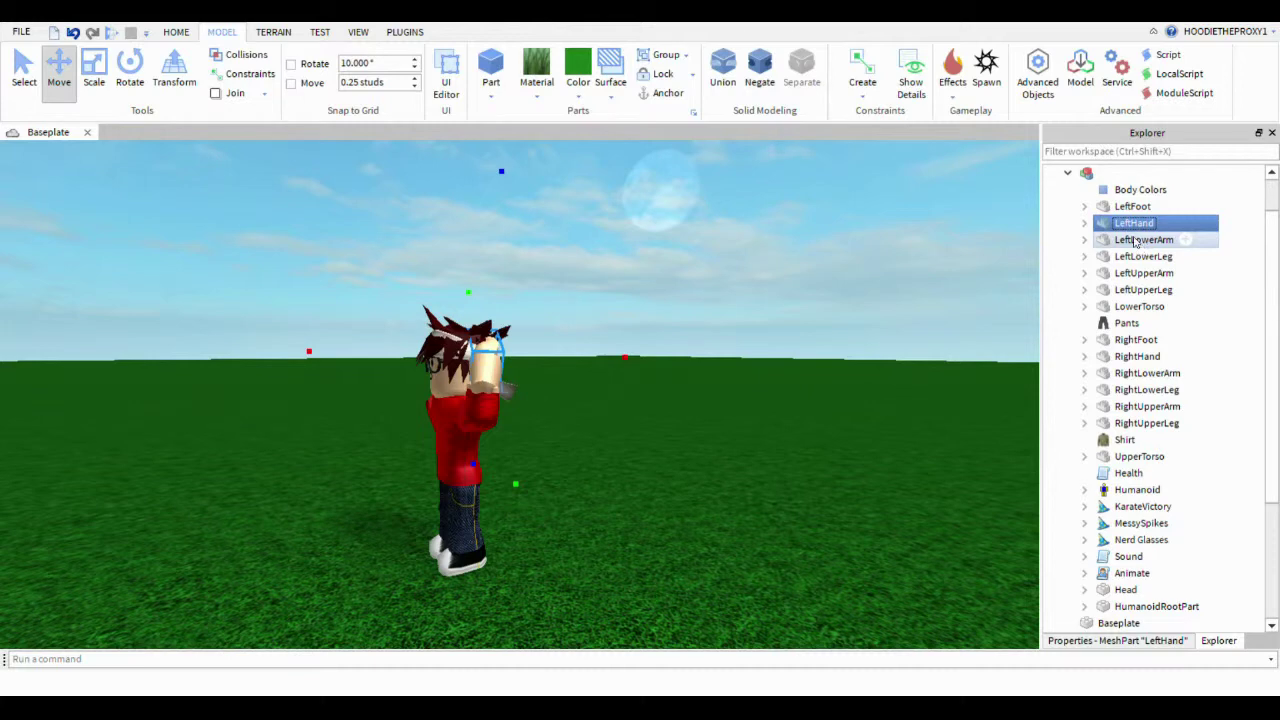
{"action": "left_click", "coordinate": [1140, 240], "text": "ctrl"}
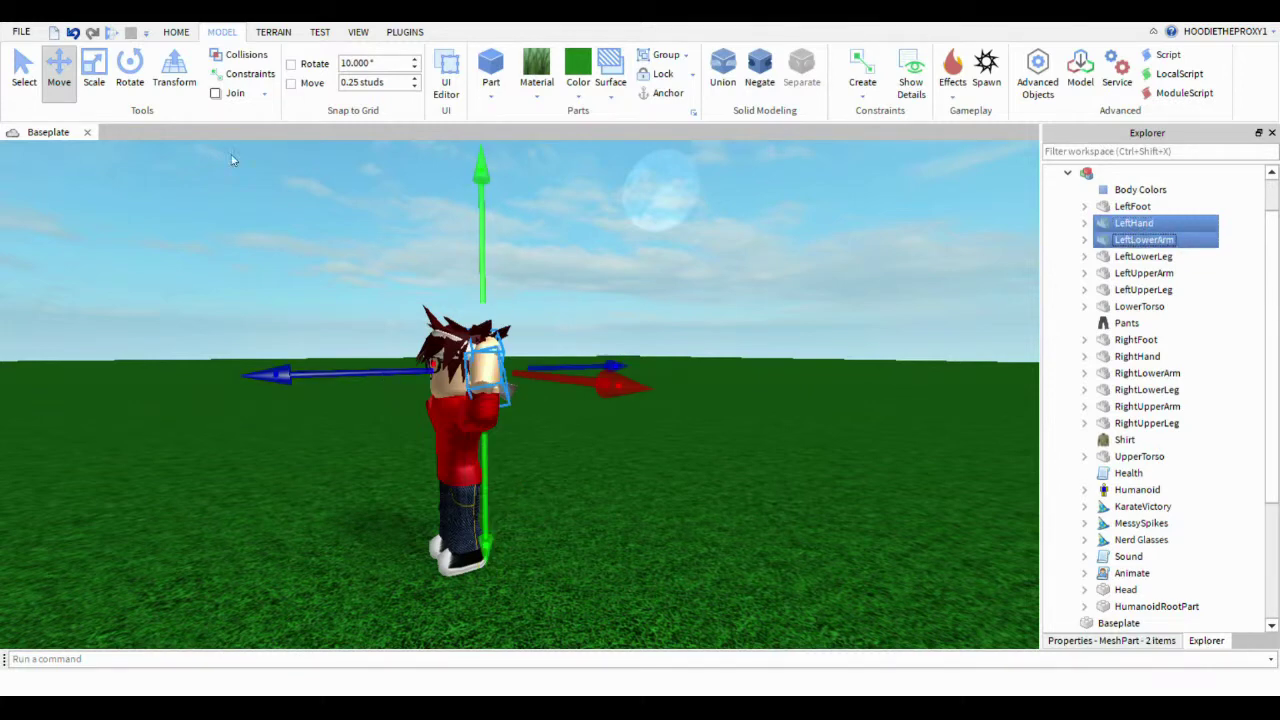
{"action": "left_click", "coordinate": [130, 68]}
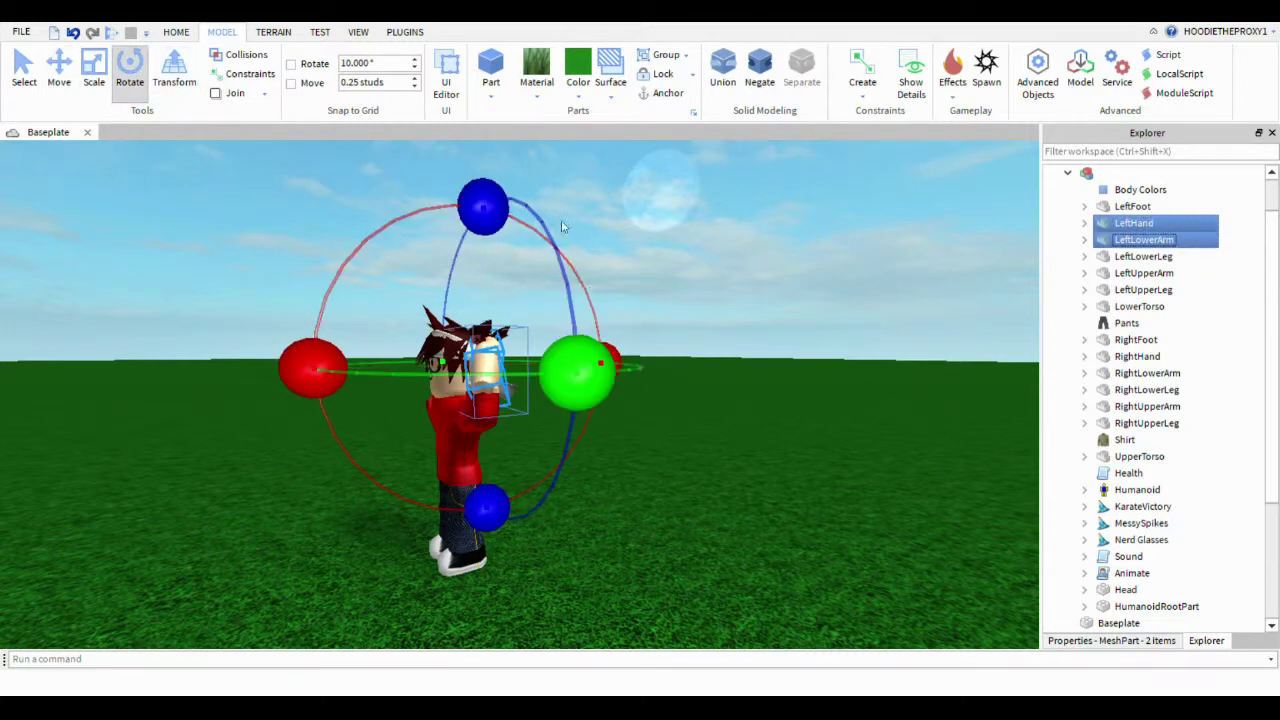
{"action": "left_click_drag", "start_coordinate": [313, 368], "coordinate": [363, 488]}
{"action": "key", "text": "ctrl+2"}
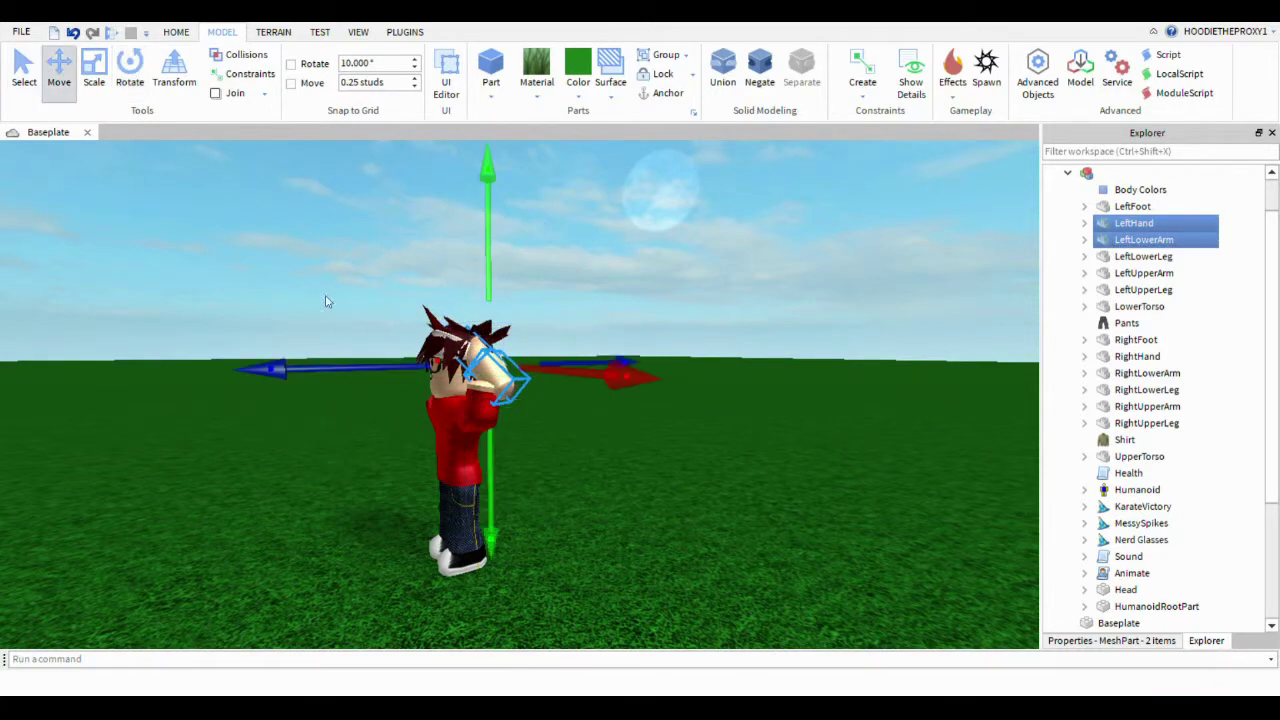
{"action": "mouse_move", "coordinate": [390, 398]}
{"action": "left_mouse_down"}
{"action": "mouse_move", "coordinate": [362, 397]}
{"action": "mouse_move", "coordinate": [377, 397]}
{"action": "left_mouse_up"}
{"action": "key", "text": "d"}
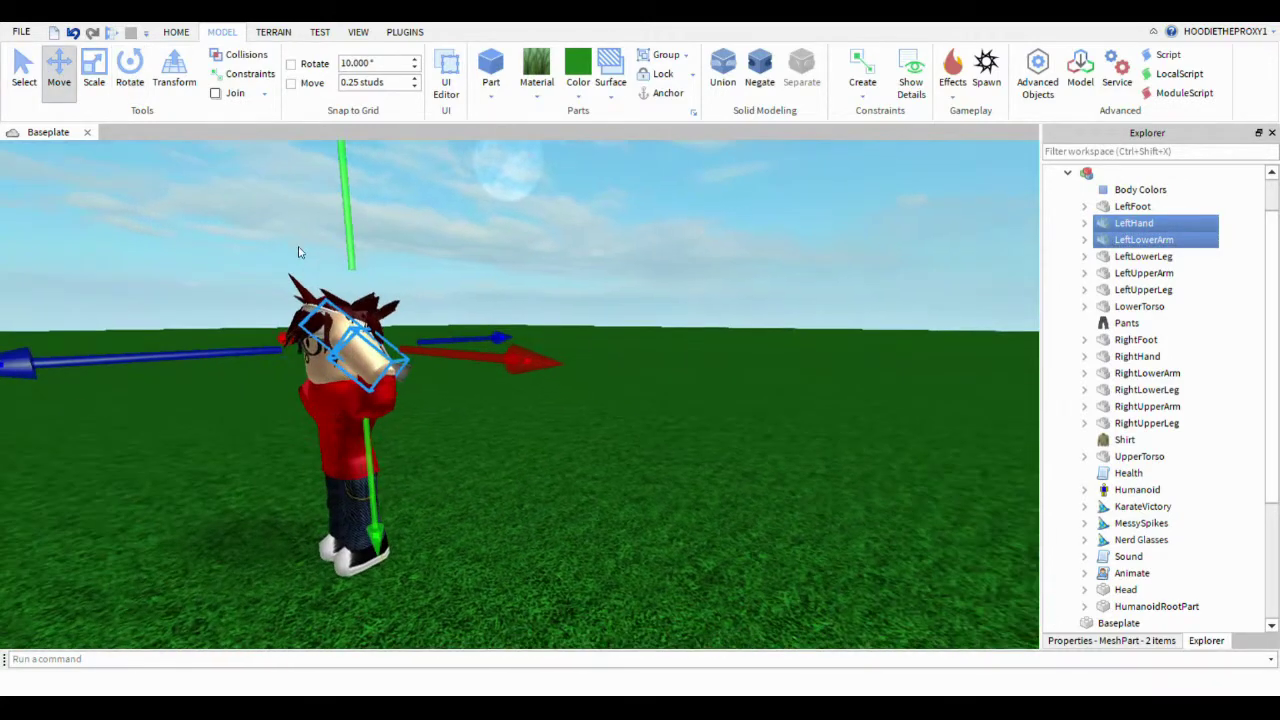
{"action": "right_click_drag", "start_coordinate": [272, 194], "coordinate": [227, 164]}
Step: Turn LeftHand and LeftLowerArm further around the head and fine-tune their angle from the front
{"action": "left_click", "coordinate": [129, 70]}
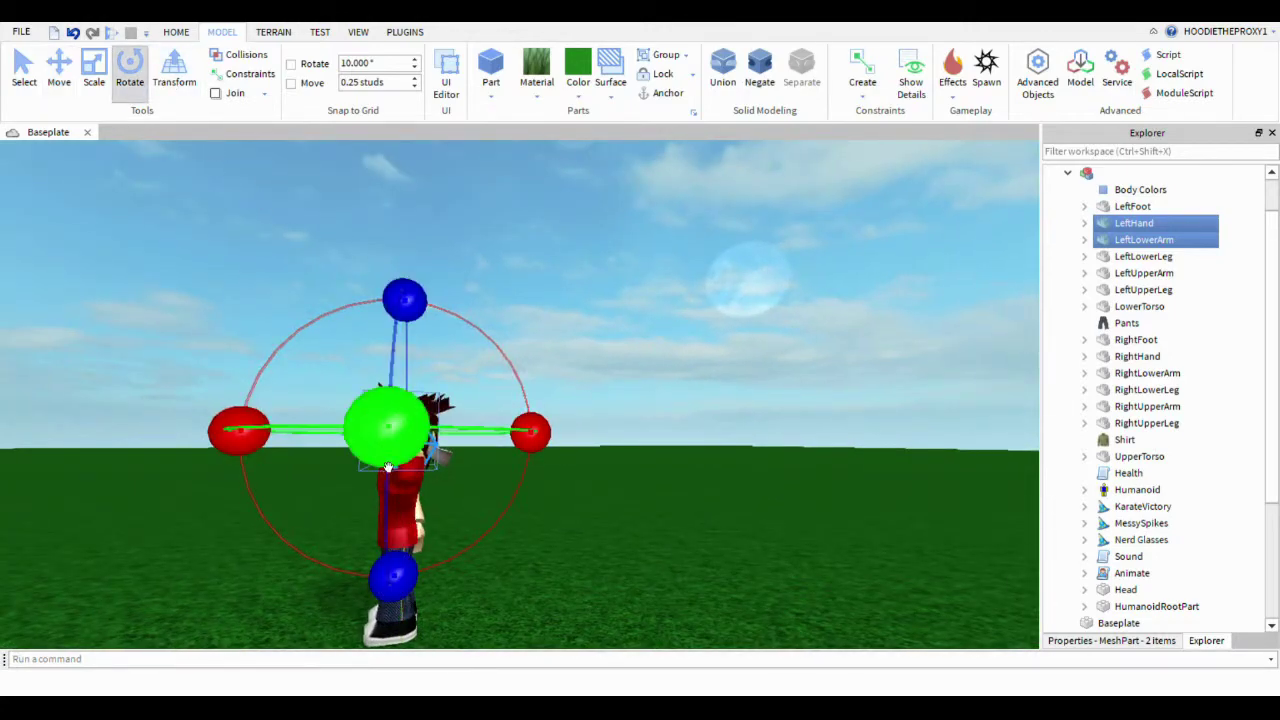
{"action": "left_click_drag", "start_coordinate": [388, 428], "coordinate": [421, 454]}
{"action": "right_click_drag", "start_coordinate": [421, 454], "coordinate": [397, 433]}
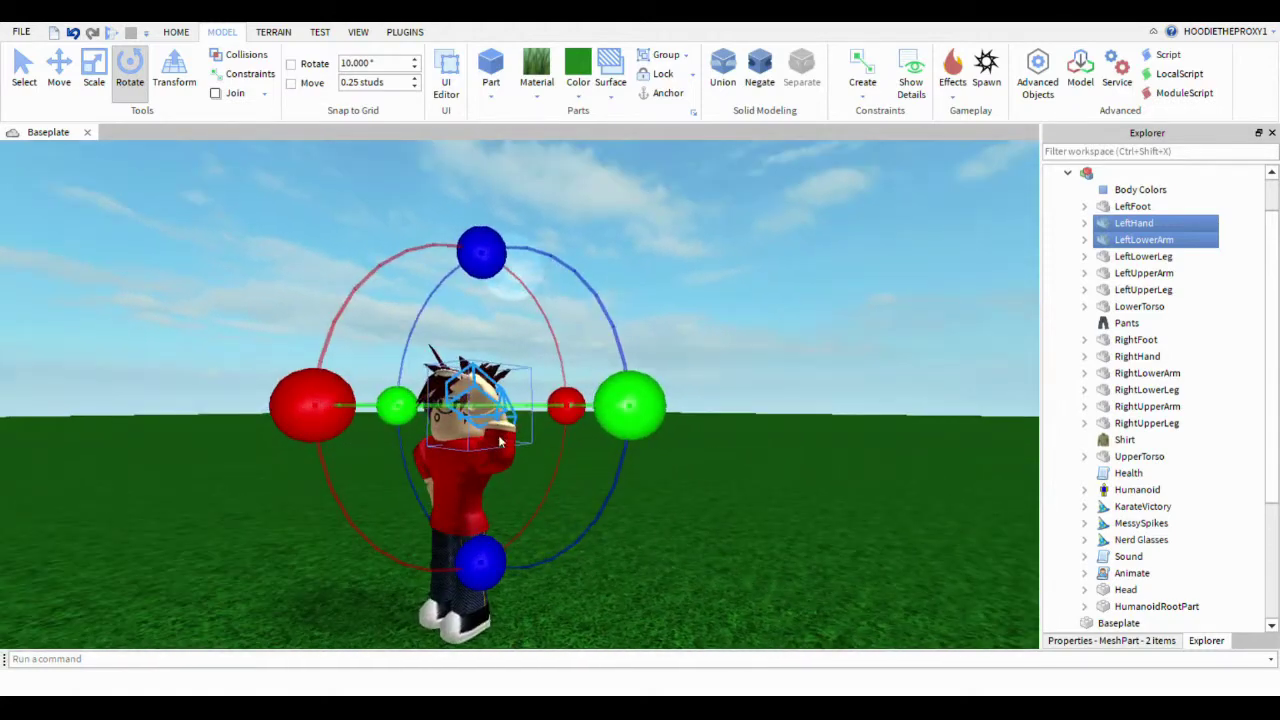
{"action": "left_click_drag", "start_coordinate": [661, 422], "coordinate": [636, 417]}
{"action": "right_click_drag", "start_coordinate": [615, 403], "coordinate": [574, 407]}
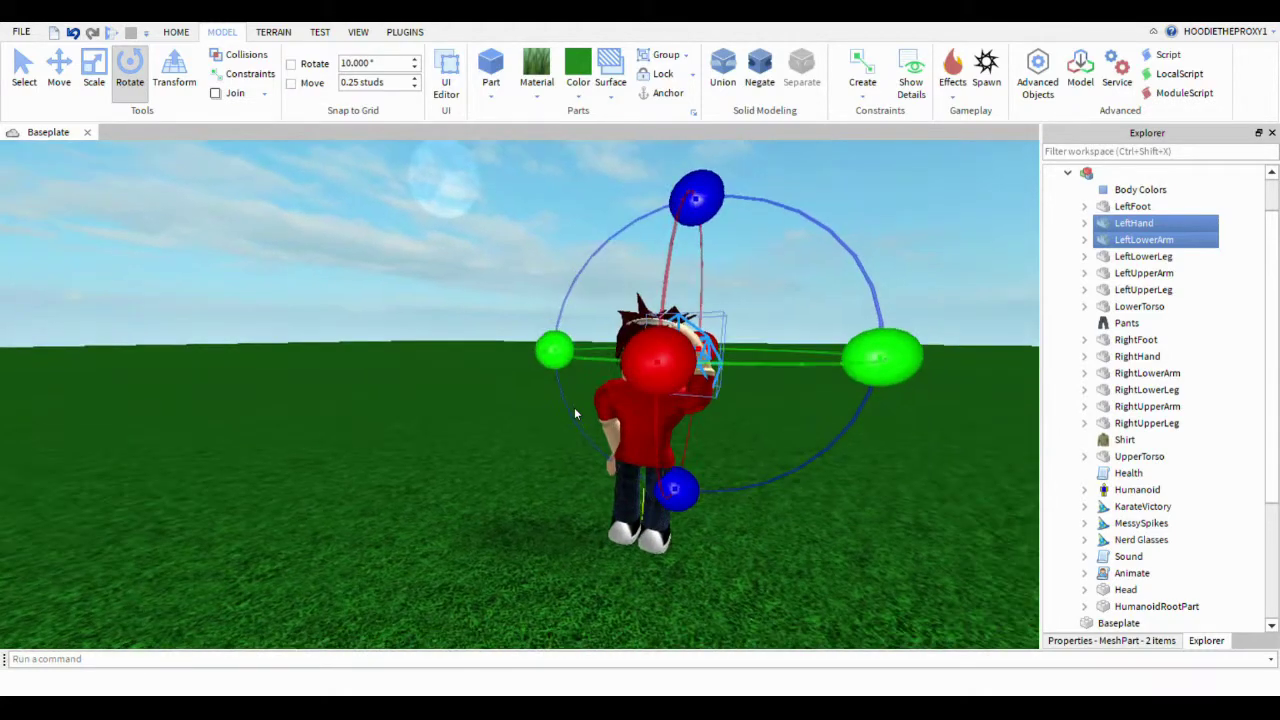
{"action": "scroll", "coordinate": [574, 407], "scroll_direction": "down", "scroll_amount": 1}
{"action": "left_click", "coordinate": [74, 61]}
{"action": "key", "text": "d"}
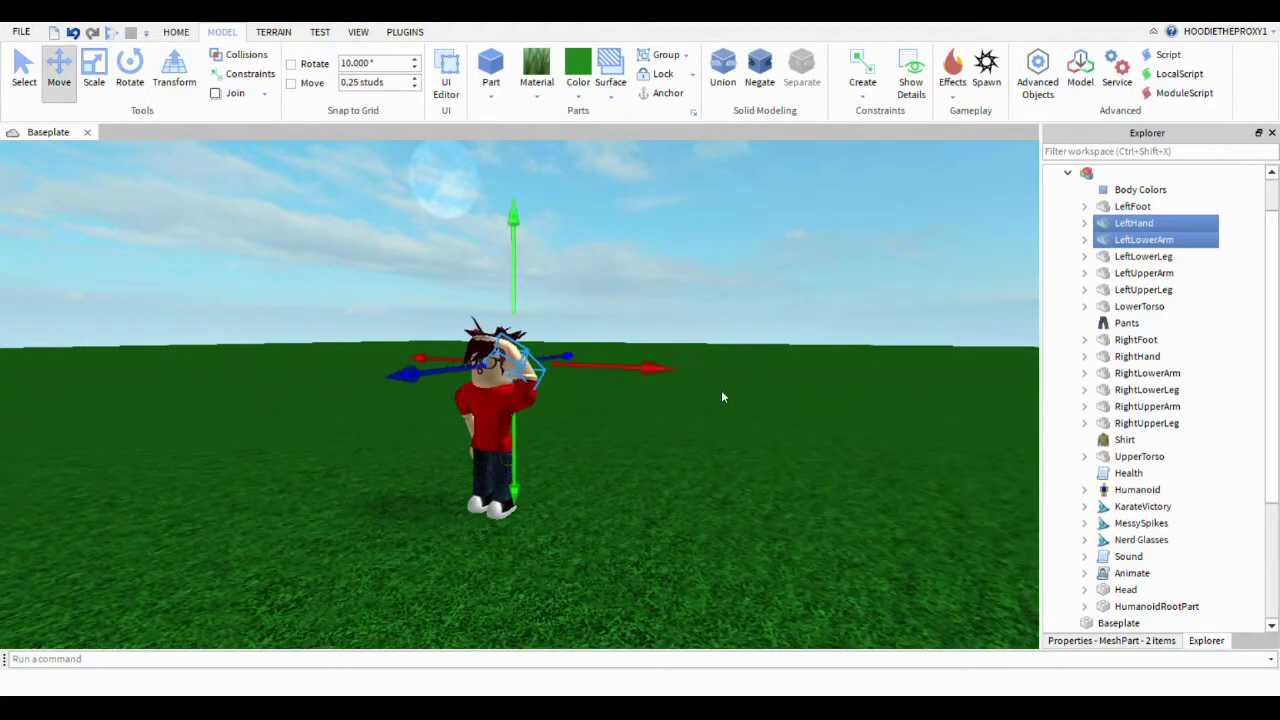
Step: Nudge LeftHand and LeftLowerArm slightly toward the head, and rotate LeftHand on its own against the forehead
{"action": "left_click_drag", "start_coordinate": [449, 401], "coordinate": [445, 403]}
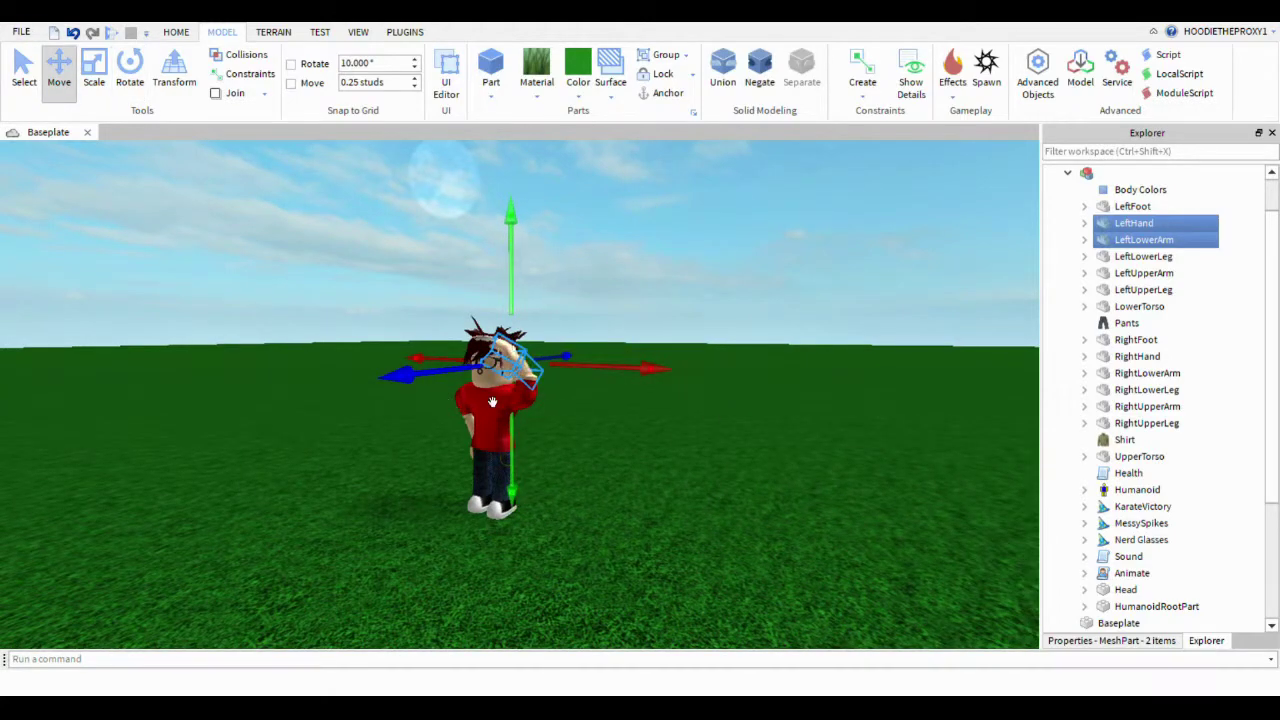
{"action": "key", "text": "f"}
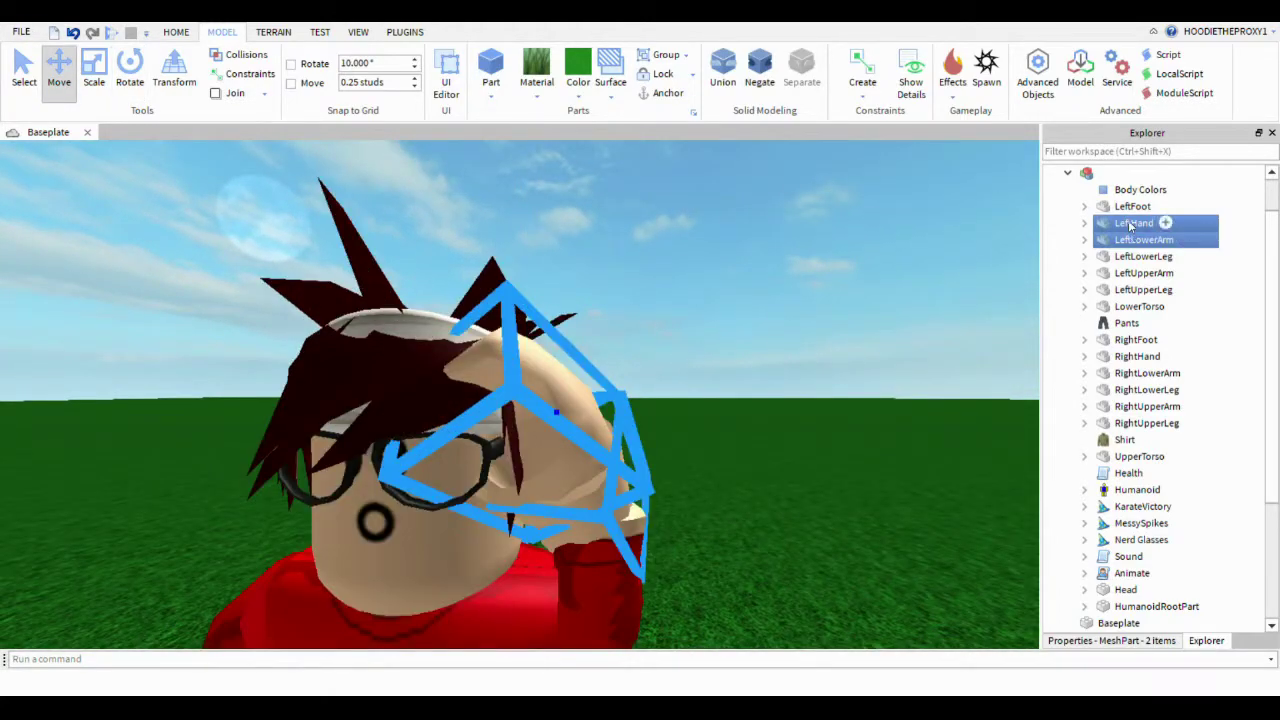
{"action": "left_click", "coordinate": [1130, 224]}
{"action": "scroll", "coordinate": [352, 304], "scroll_direction": "down", "scroll_amount": 10}
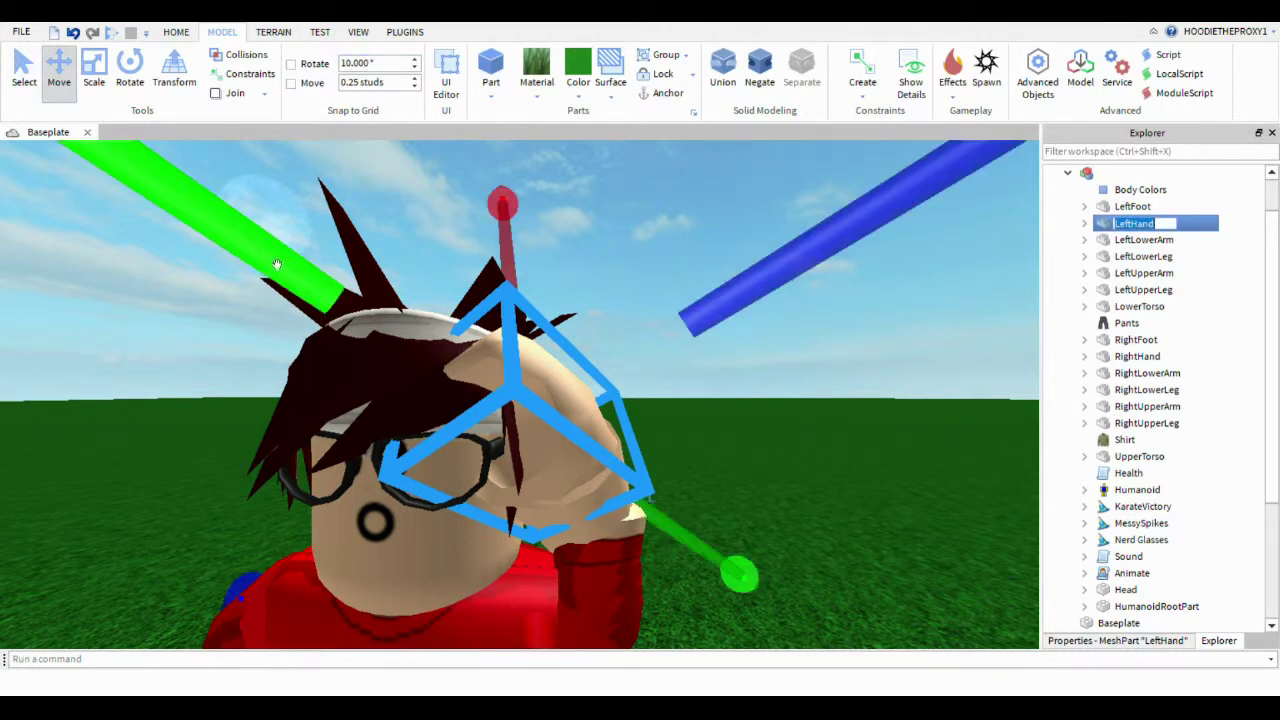
{"action": "left_click", "coordinate": [174, 70]}
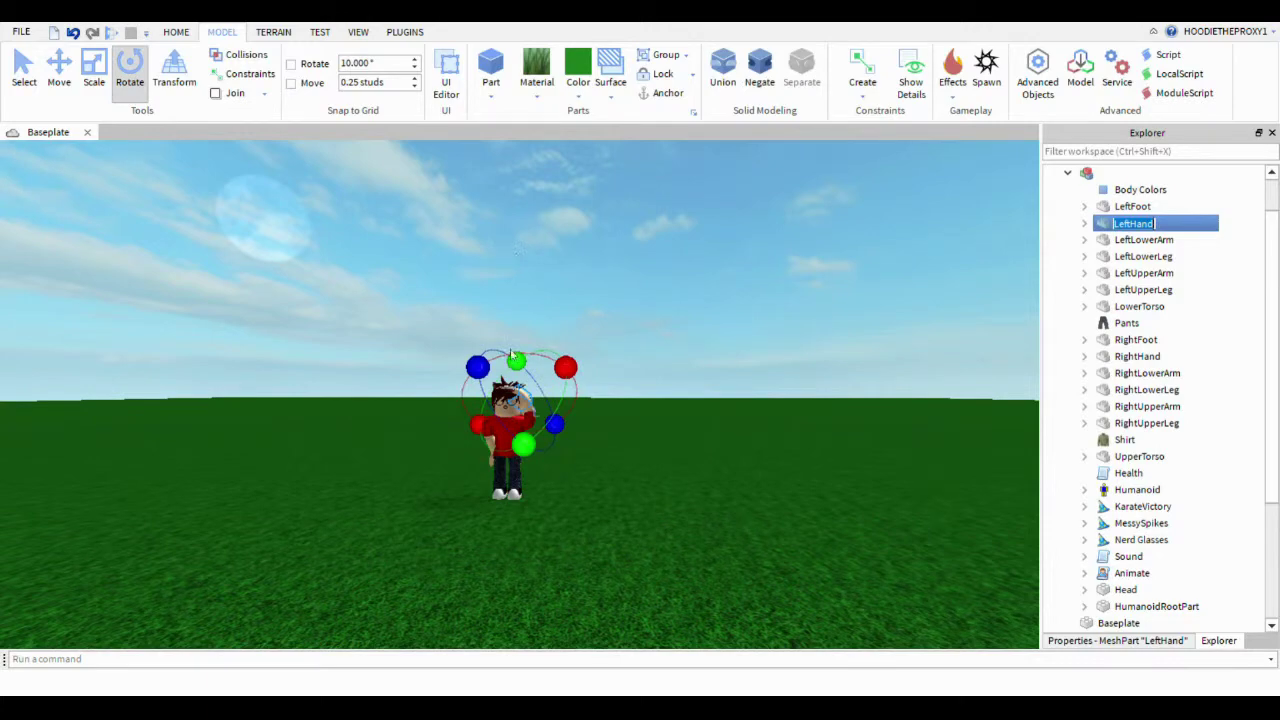
{"action": "left_click_drag", "start_coordinate": [477, 367], "coordinate": [495, 408]}
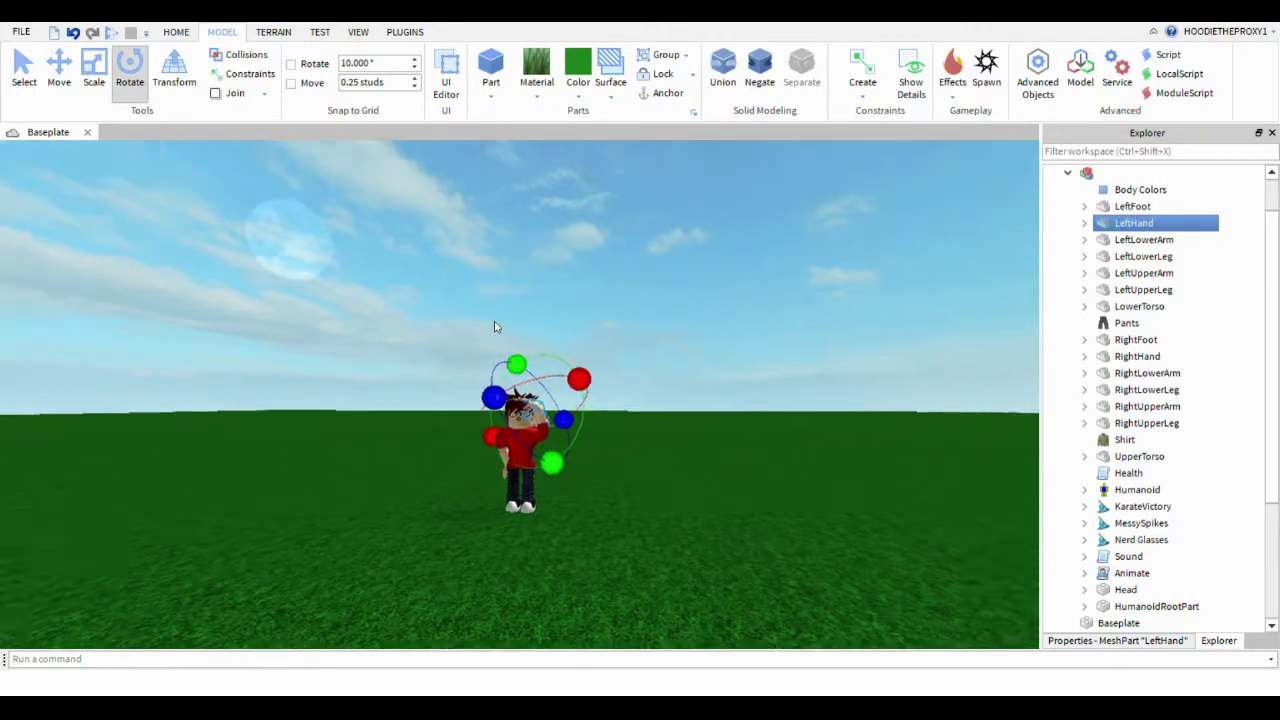
{"action": "scroll", "coordinate": [494, 321], "scroll_direction": "up", "scroll_amount": 10}
{"action": "scroll", "coordinate": [494, 320], "scroll_direction": "down", "scroll_amount": 8}
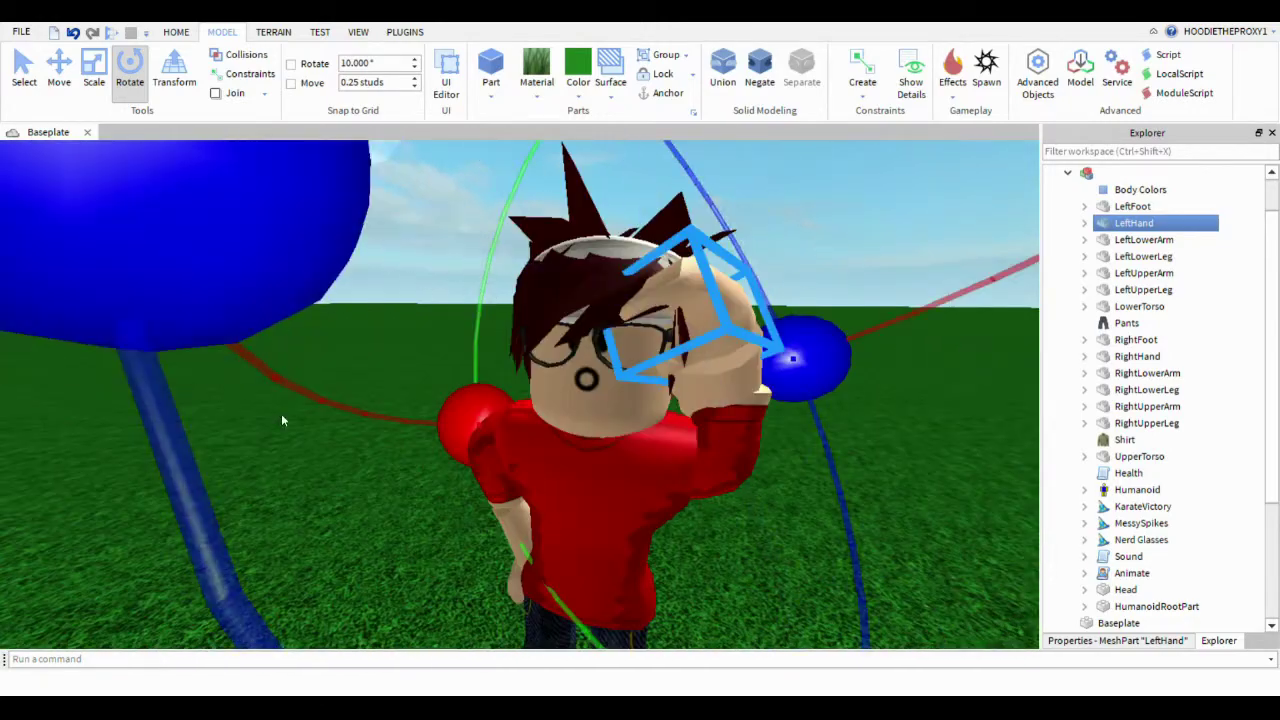
{"action": "scroll", "coordinate": [282, 415], "scroll_direction": "down", "scroll_amount": 5}
{"action": "left_click", "coordinate": [171, 401]}
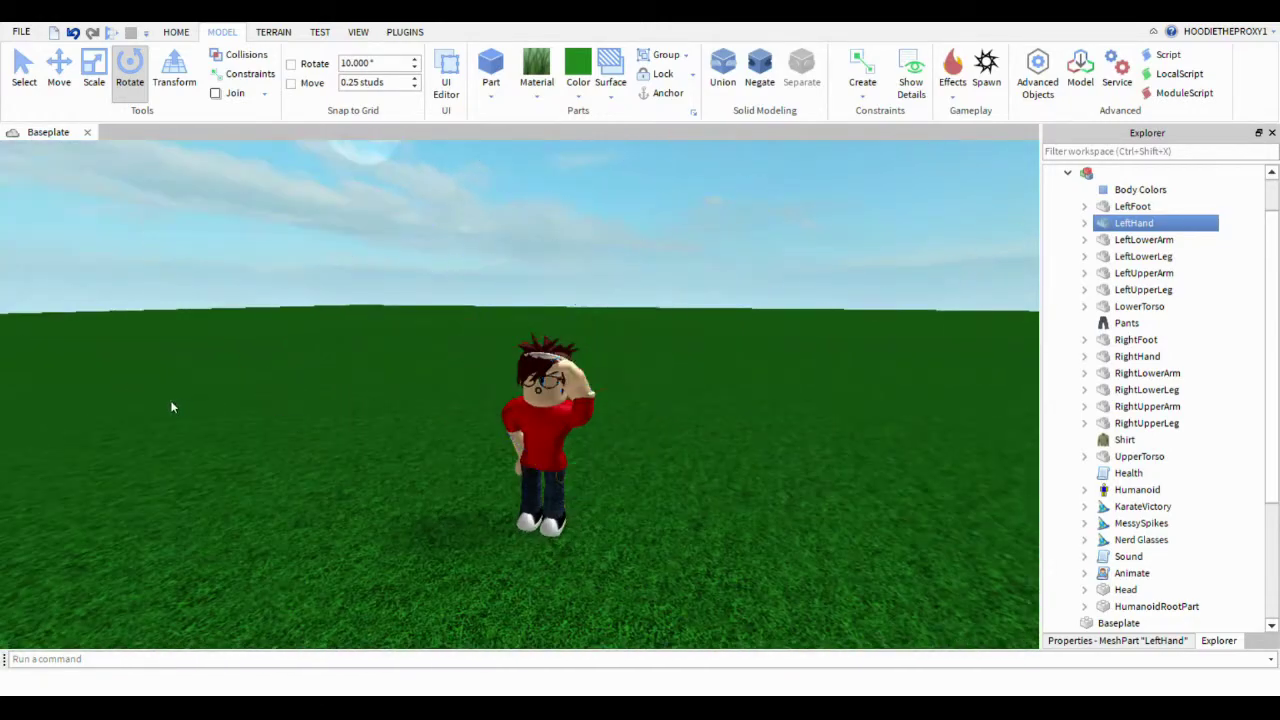
{"action": "scroll", "coordinate": [222, 395], "scroll_direction": "up", "scroll_amount": 3}
{"action": "right_click_drag", "start_coordinate": [222, 395], "coordinate": [223, 395]}
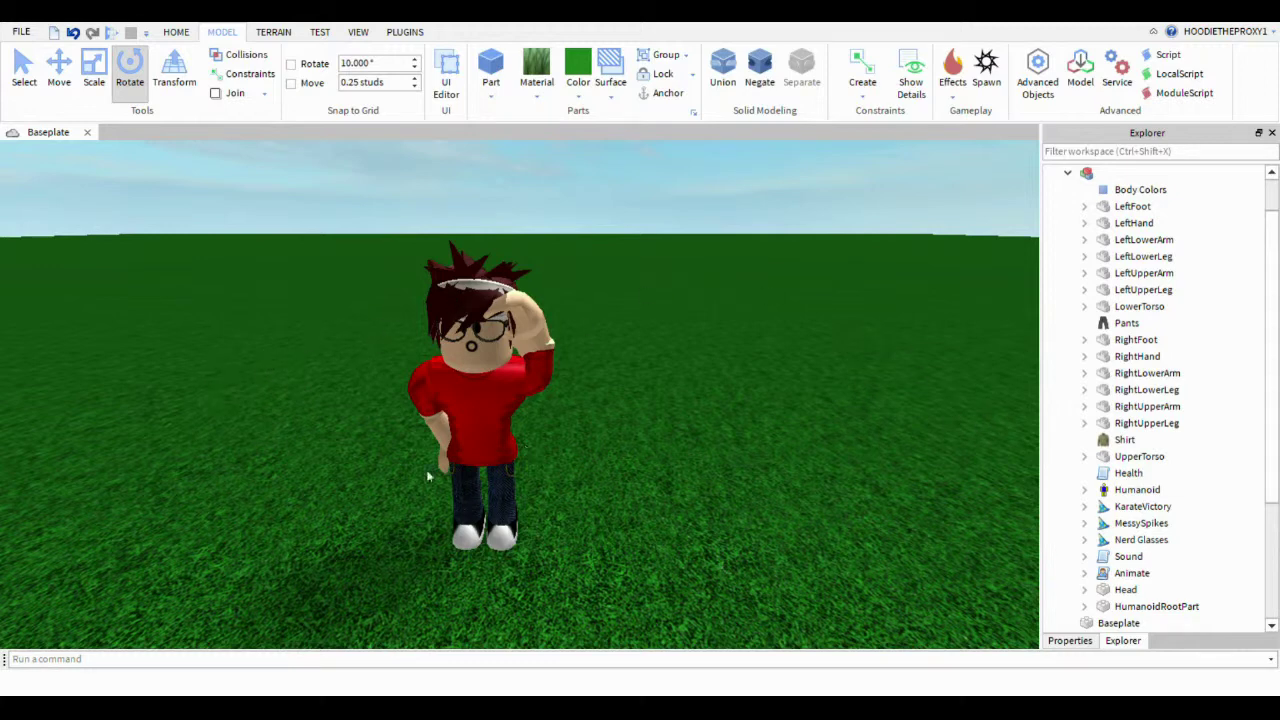
{"action": "left_click", "coordinate": [1126, 323]}
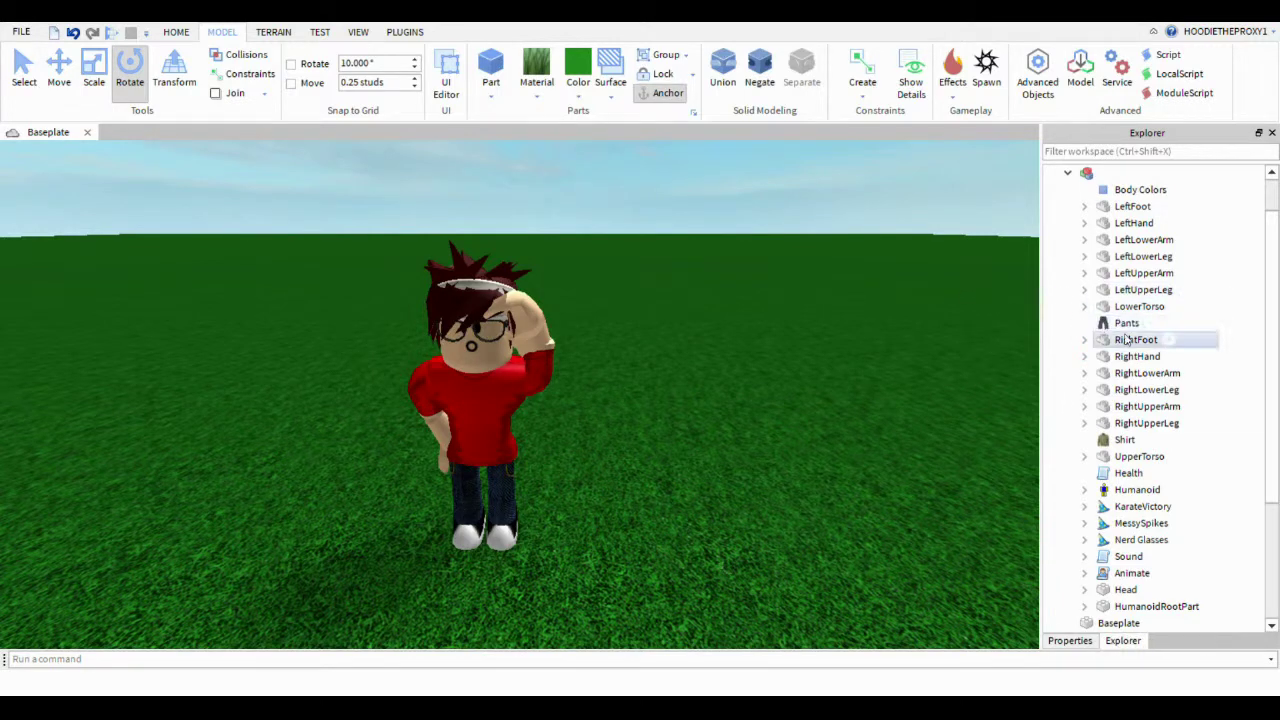
{"action": "left_click", "coordinate": [1127, 340]}
{"action": "left_click", "coordinate": [1127, 373]}
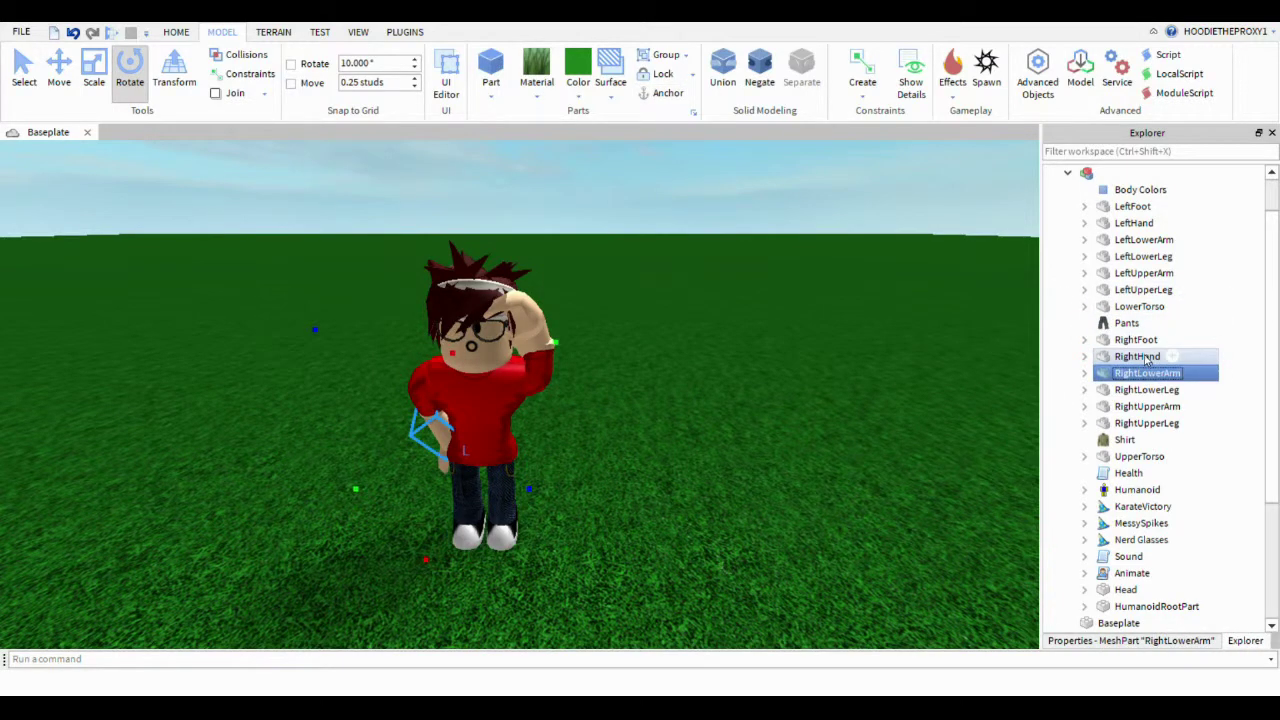
{"action": "left_click", "coordinate": [1127, 340]}
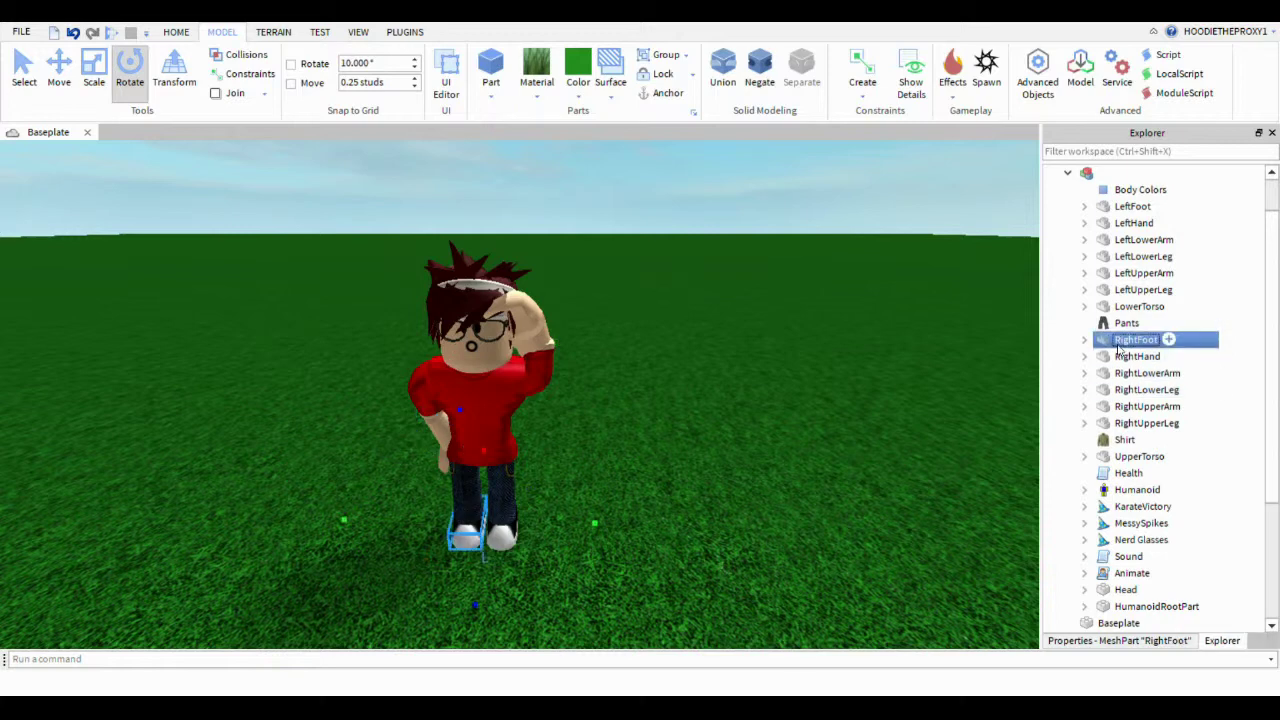
{"action": "left_click", "coordinate": [1130, 273]}
{"action": "left_click", "coordinate": [1122, 306]}
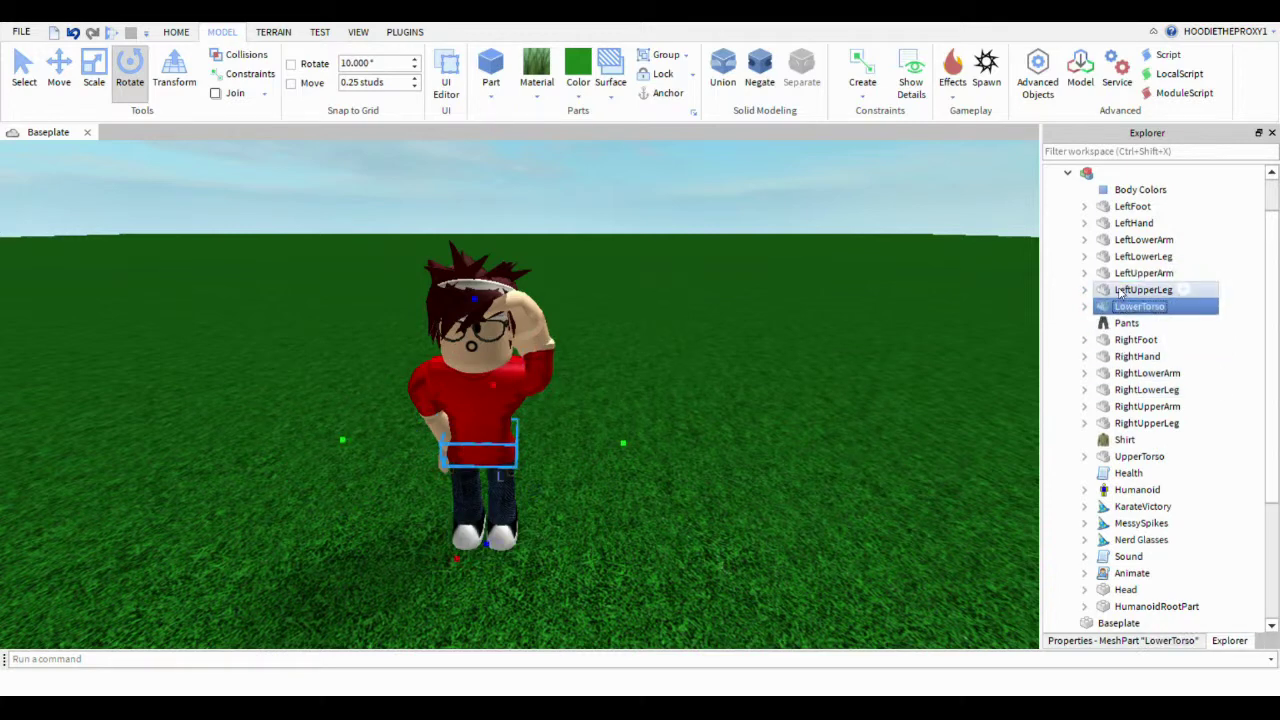
Step: Select LeftUpperLeg, LeftLowerLeg and LeftFoot, rotate them together outward, and shift the leg sideways to line up under the hip
{"action": "left_click", "coordinate": [1120, 290]}
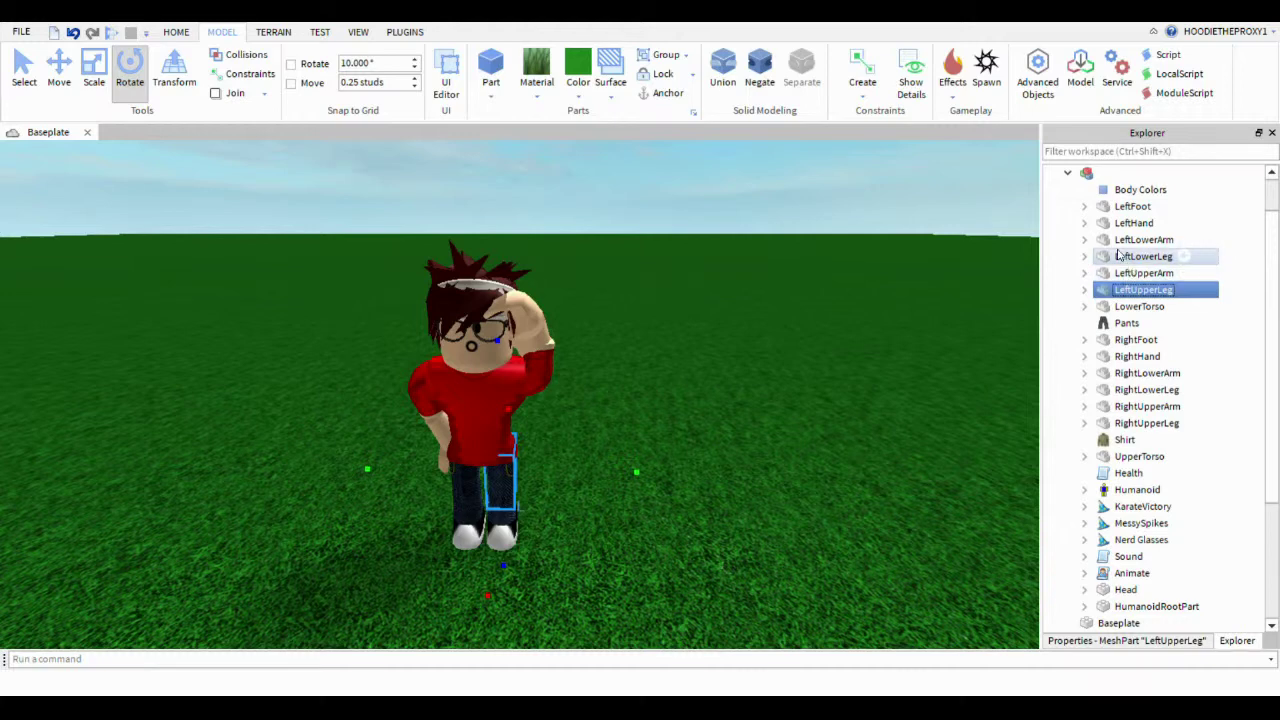
{"action": "left_click", "coordinate": [1140, 256], "text": "ctrl"}
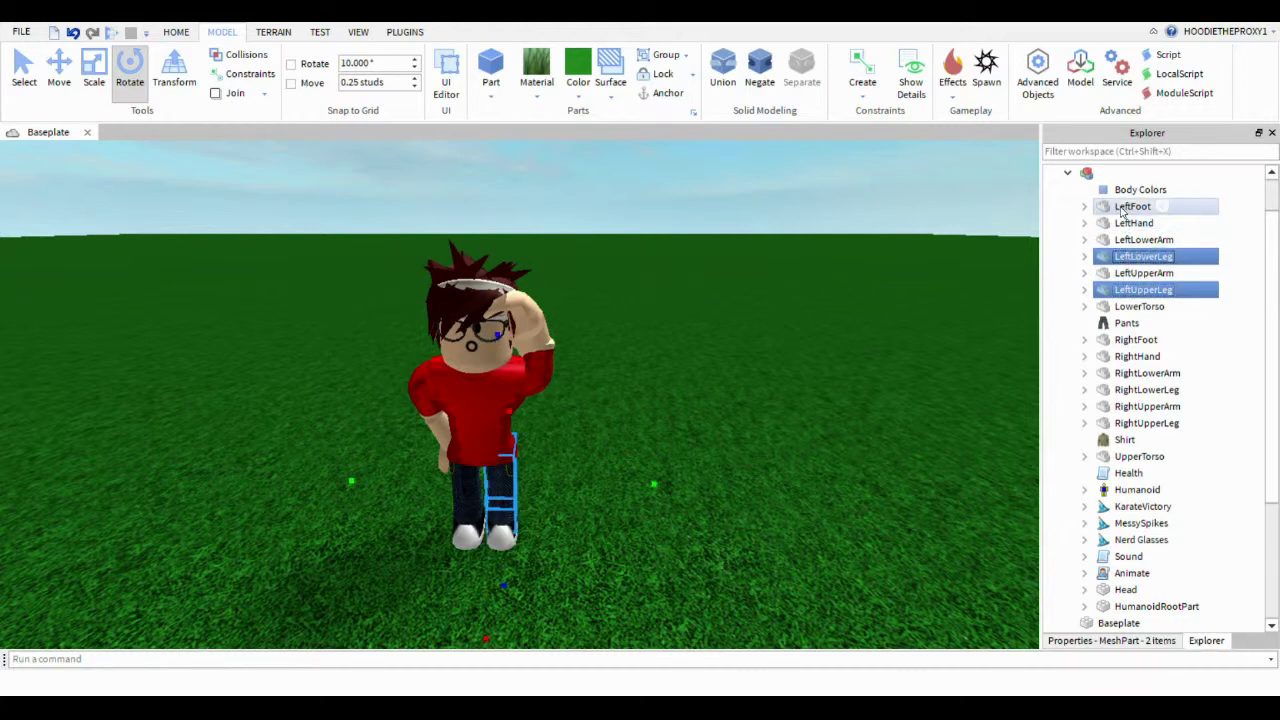
{"action": "left_click", "coordinate": [1122, 208], "text": "ctrl"}
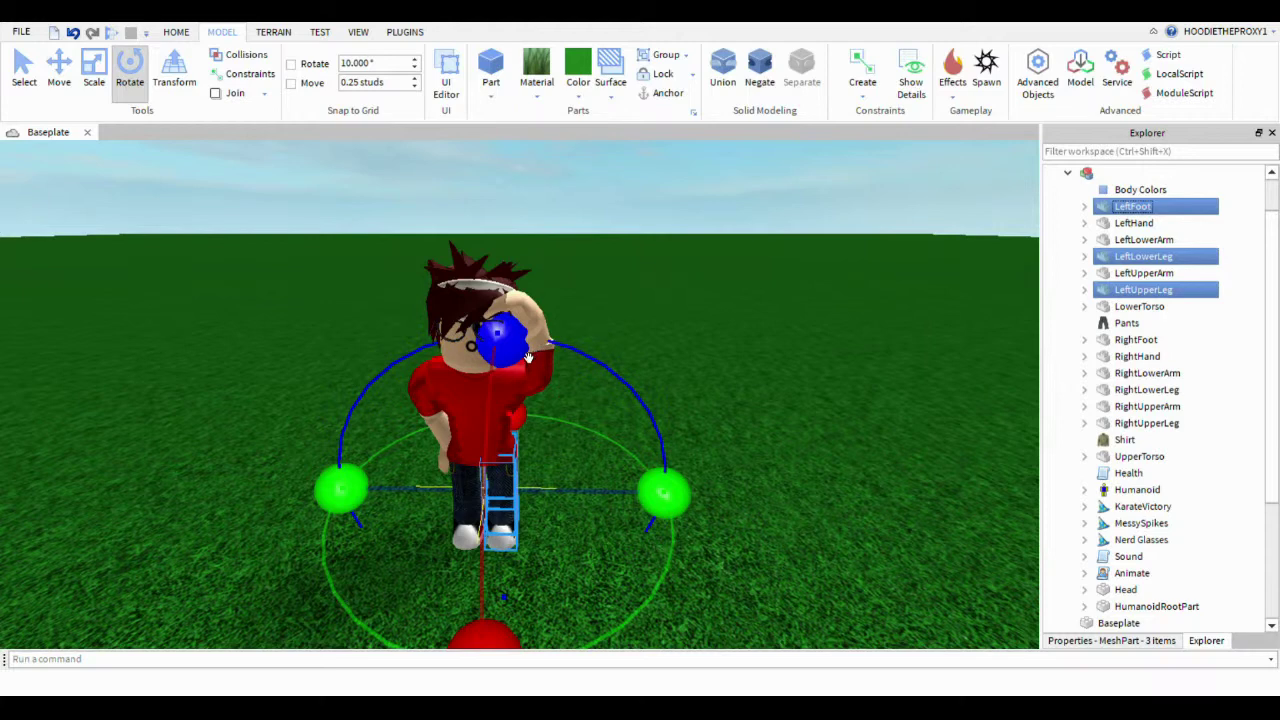
{"action": "left_click_drag", "start_coordinate": [527, 357], "coordinate": [543, 449]}
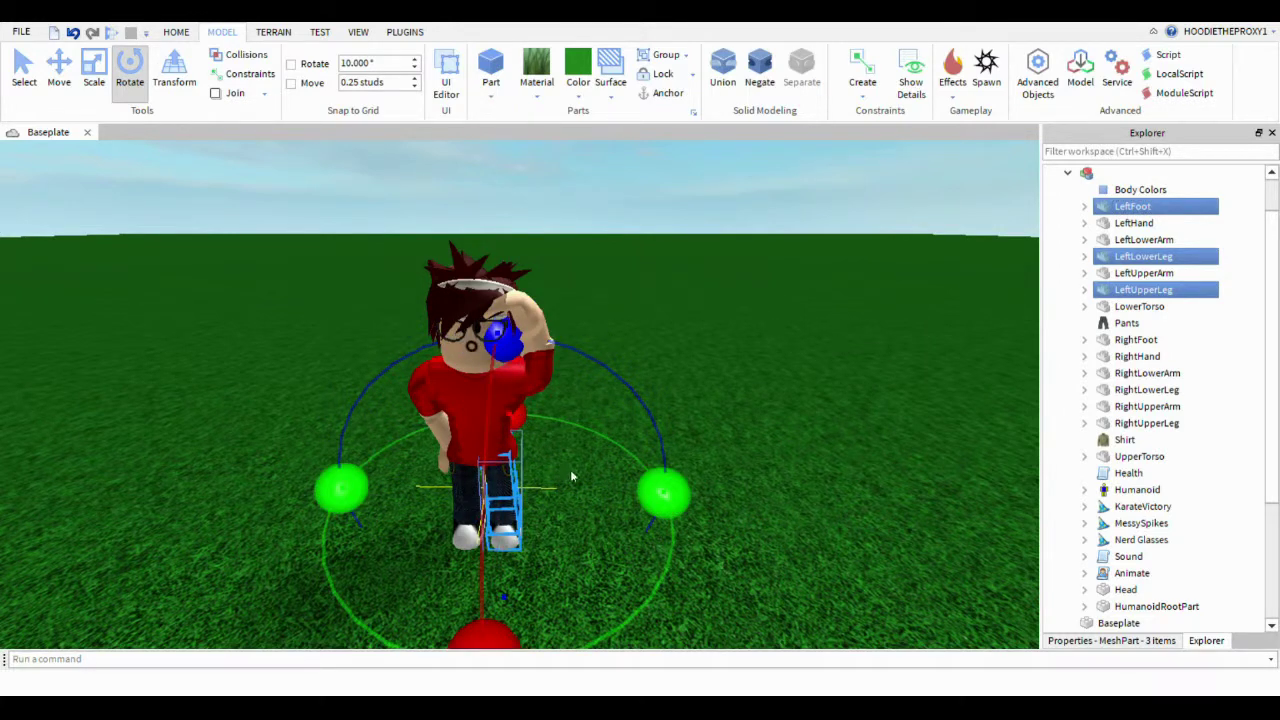
{"action": "left_click_drag", "start_coordinate": [665, 492], "coordinate": [640, 450]}
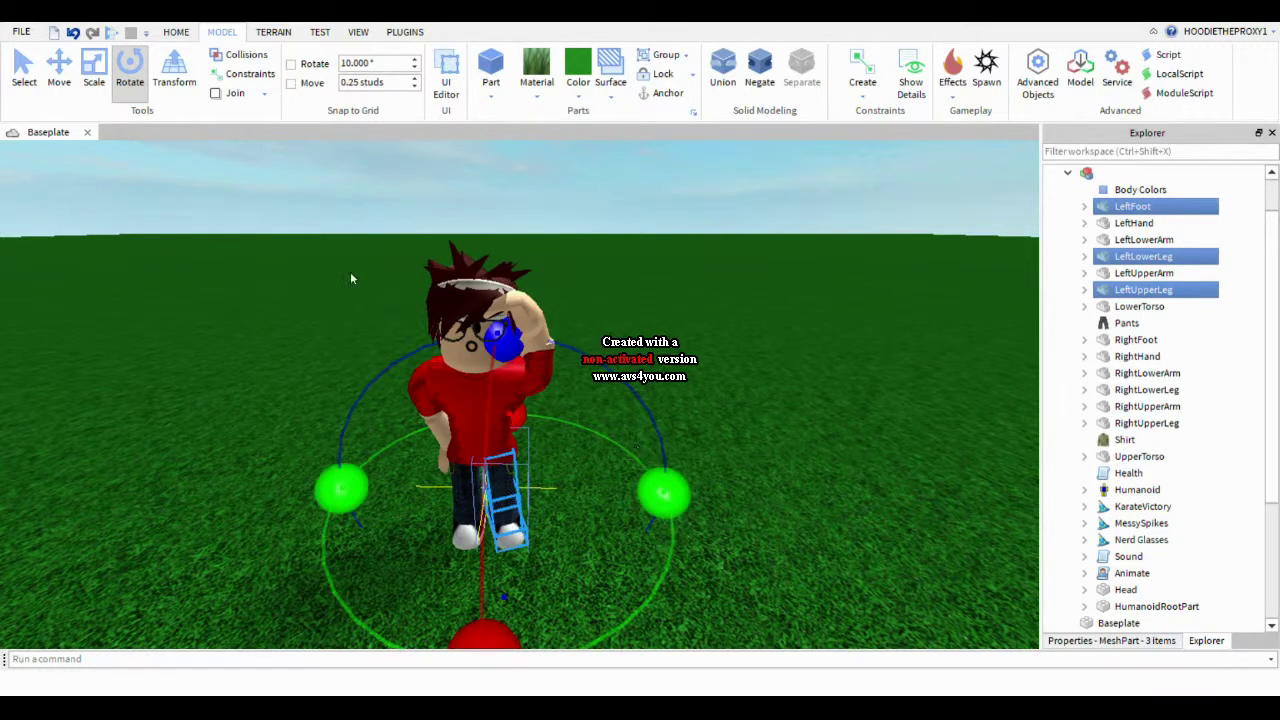
{"action": "key", "text": "ctrl+2"}
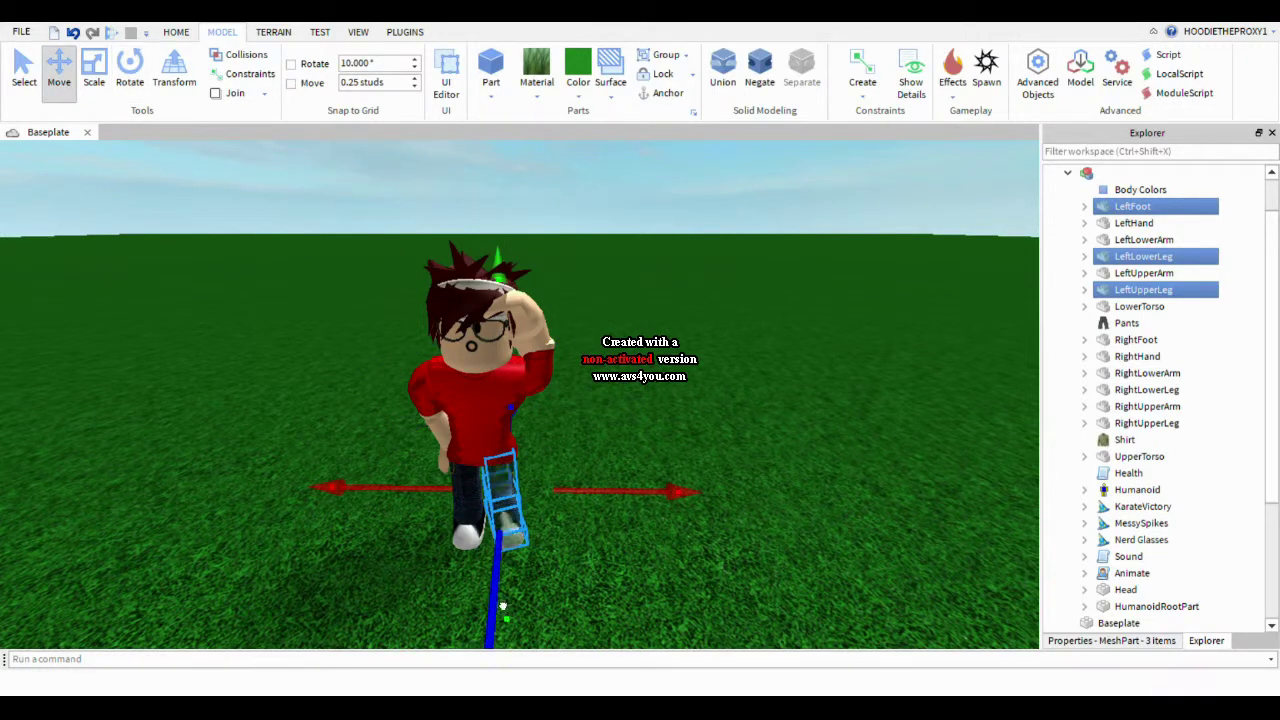
{"action": "left_click_drag", "start_coordinate": [502, 606], "coordinate": [620, 481]}
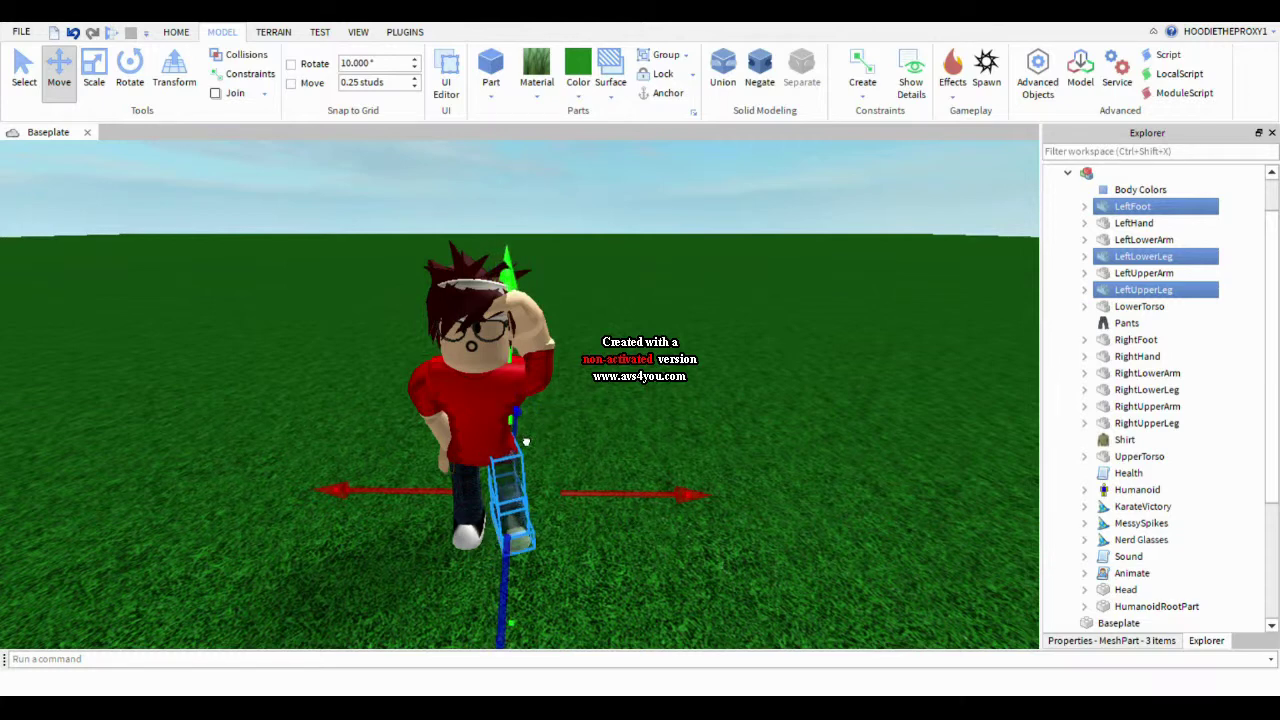
{"action": "left_click_drag", "start_coordinate": [420, 494], "coordinate": [404, 498]}
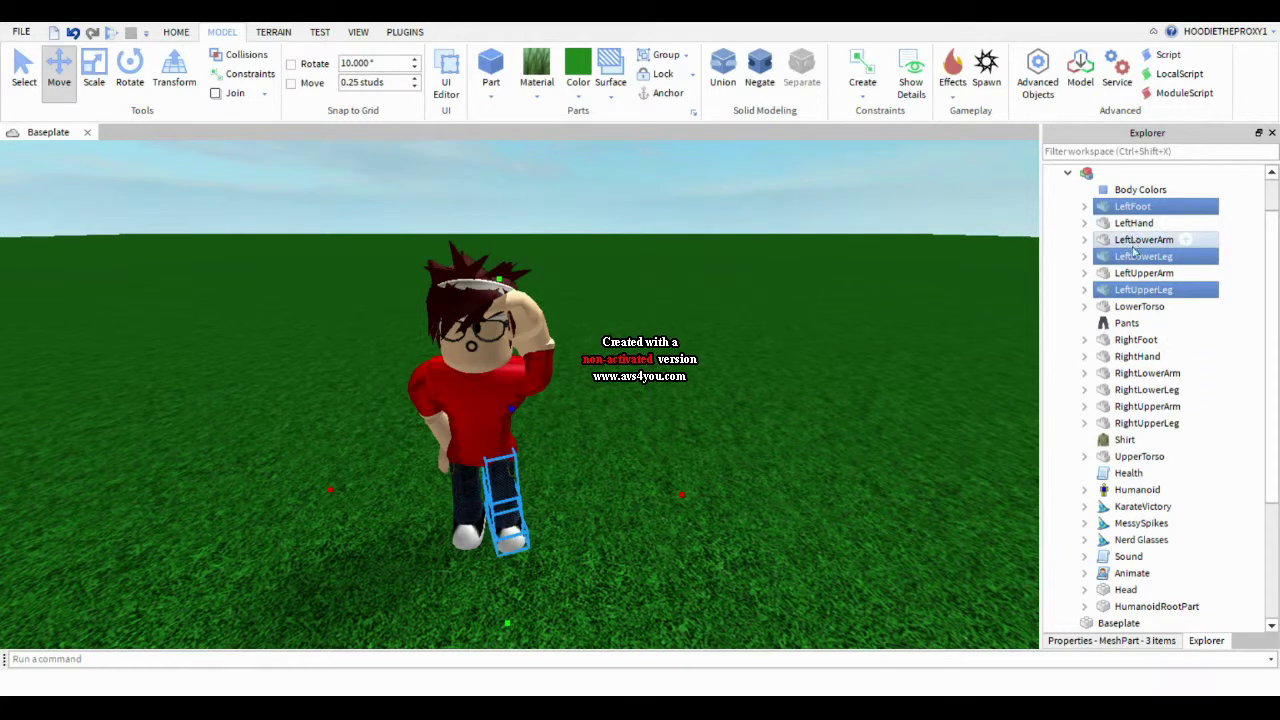
Step: Select RightUpperLeg, RightLowerLeg and RightFoot, turn them together so the right foot points outward, and clear the selection
{"action": "left_click", "coordinate": [1133, 424]}
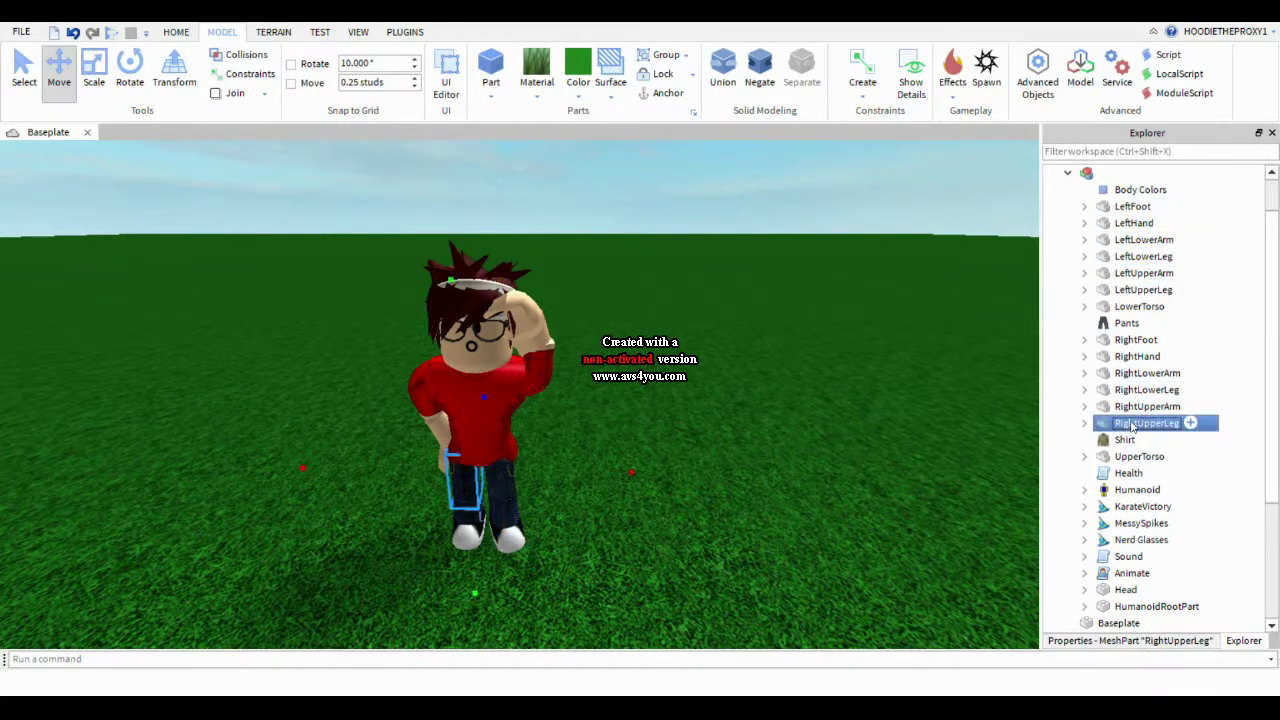
{"action": "left_click", "coordinate": [1130, 390], "text": "ctrl"}
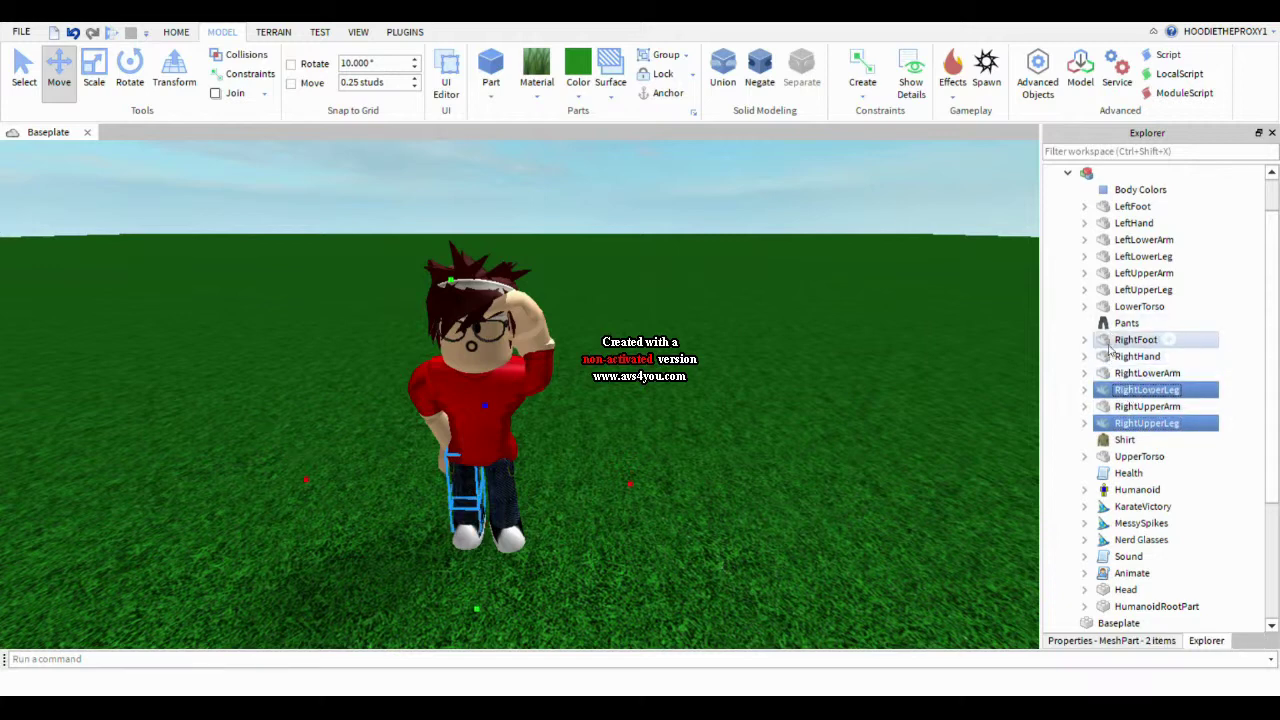
{"action": "left_click", "coordinate": [1112, 341], "text": "ctrl"}
{"action": "left_click", "coordinate": [130, 72]}
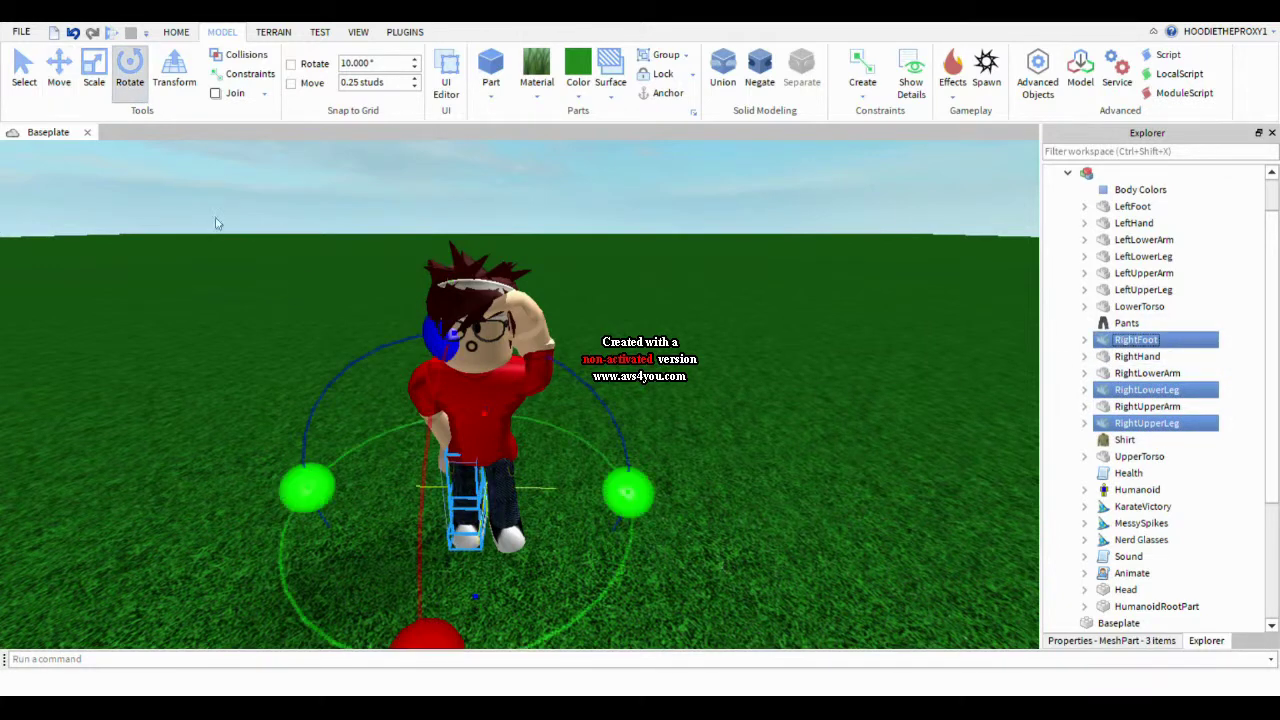
{"action": "left_click_drag", "start_coordinate": [650, 496], "coordinate": [668, 540]}
{"action": "left_click", "coordinate": [59, 72]}
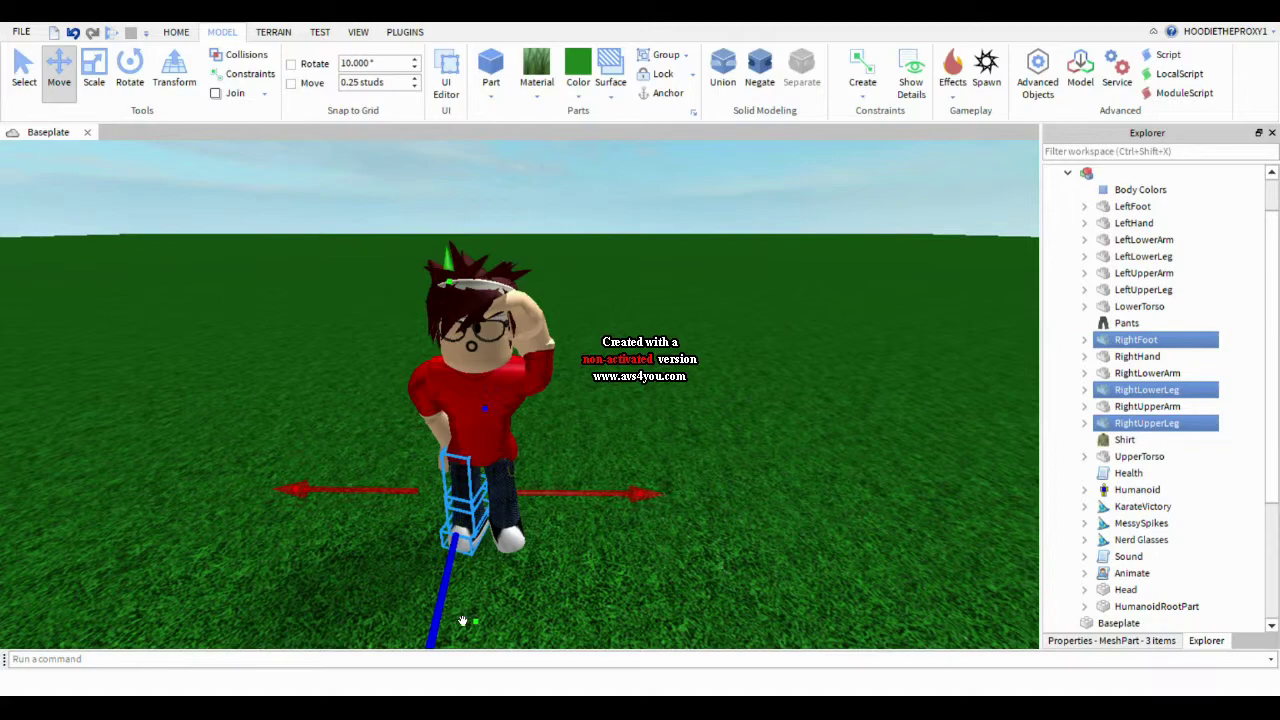
{"action": "left_click", "coordinate": [697, 396]}
{"action": "scroll", "coordinate": [700, 372], "scroll_direction": "up", "scroll_amount": 5}
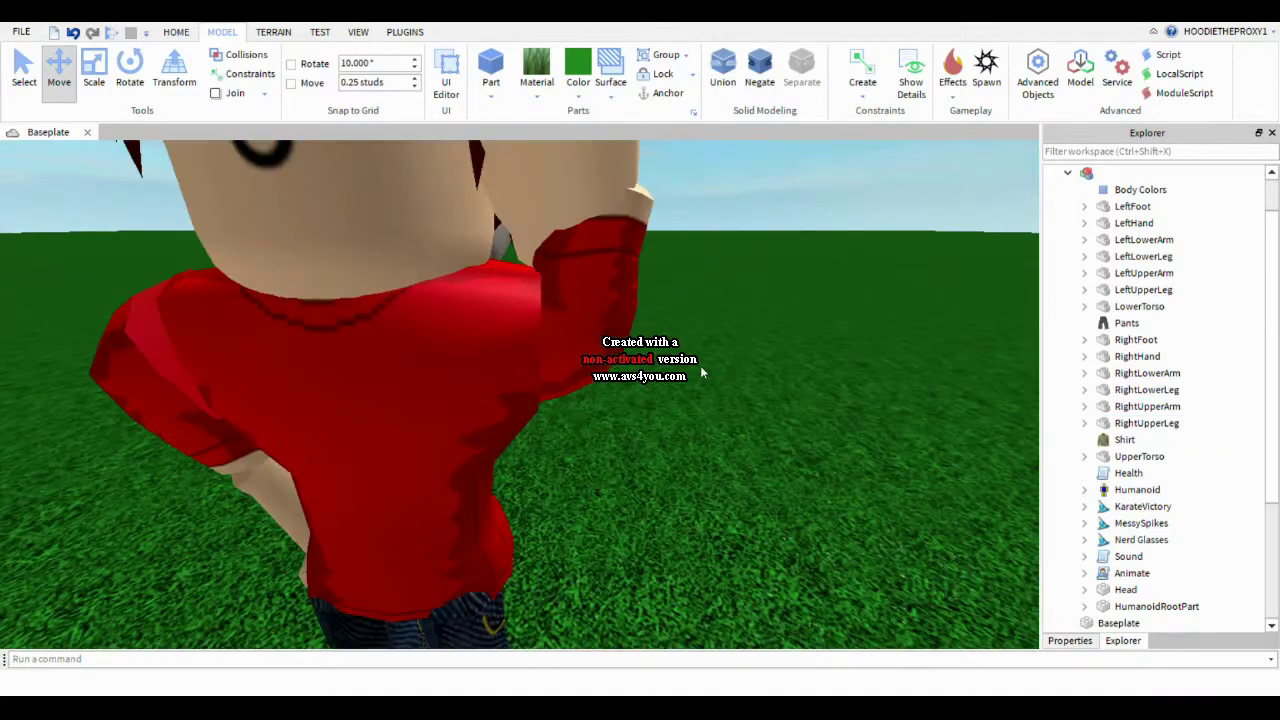
{"action": "scroll", "coordinate": [701, 372], "scroll_direction": "down", "scroll_amount": 5}
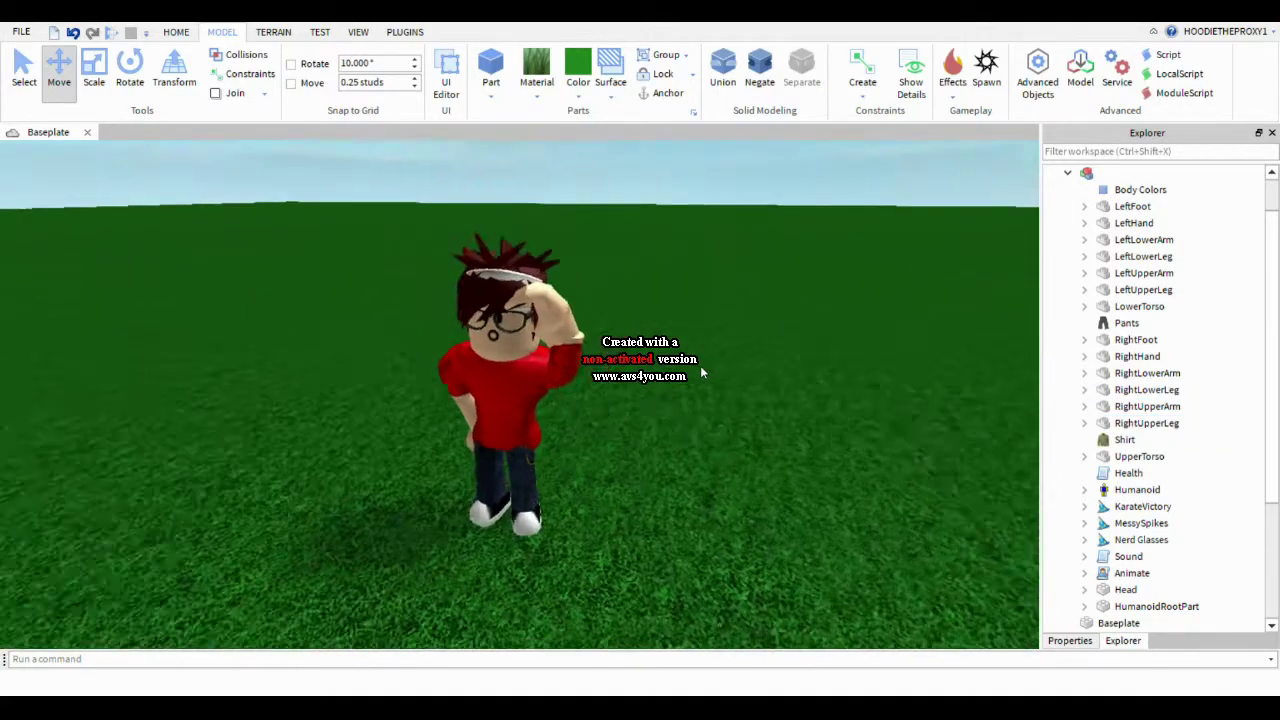
{"action": "right_click_drag", "start_coordinate": [701, 372], "coordinate": [701, 372]}
{"action": "key", "text": "s"}
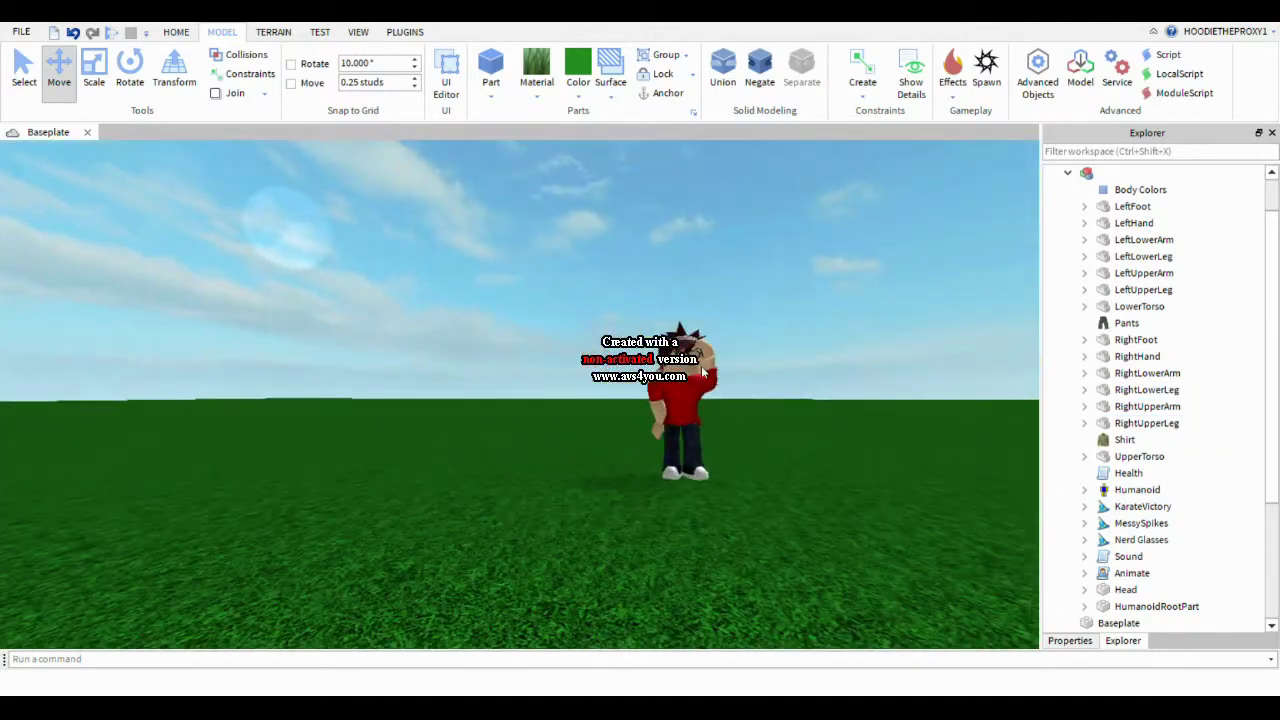
{"action": "key", "text": "d"}
{"action": "right_click_drag", "start_coordinate": [590, 480], "coordinate": [590, 480]}
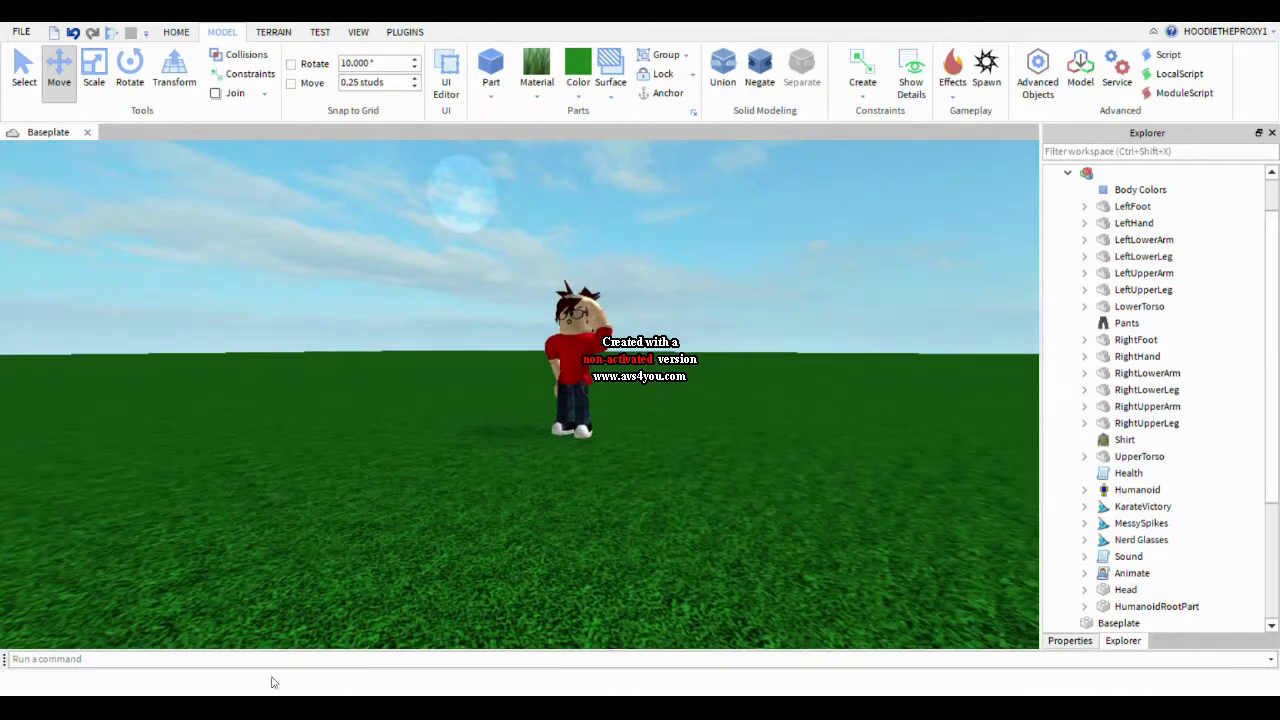
Step: Show the Output window and frame the posed character from the front
{"action": "left_click", "coordinate": [359, 33]}
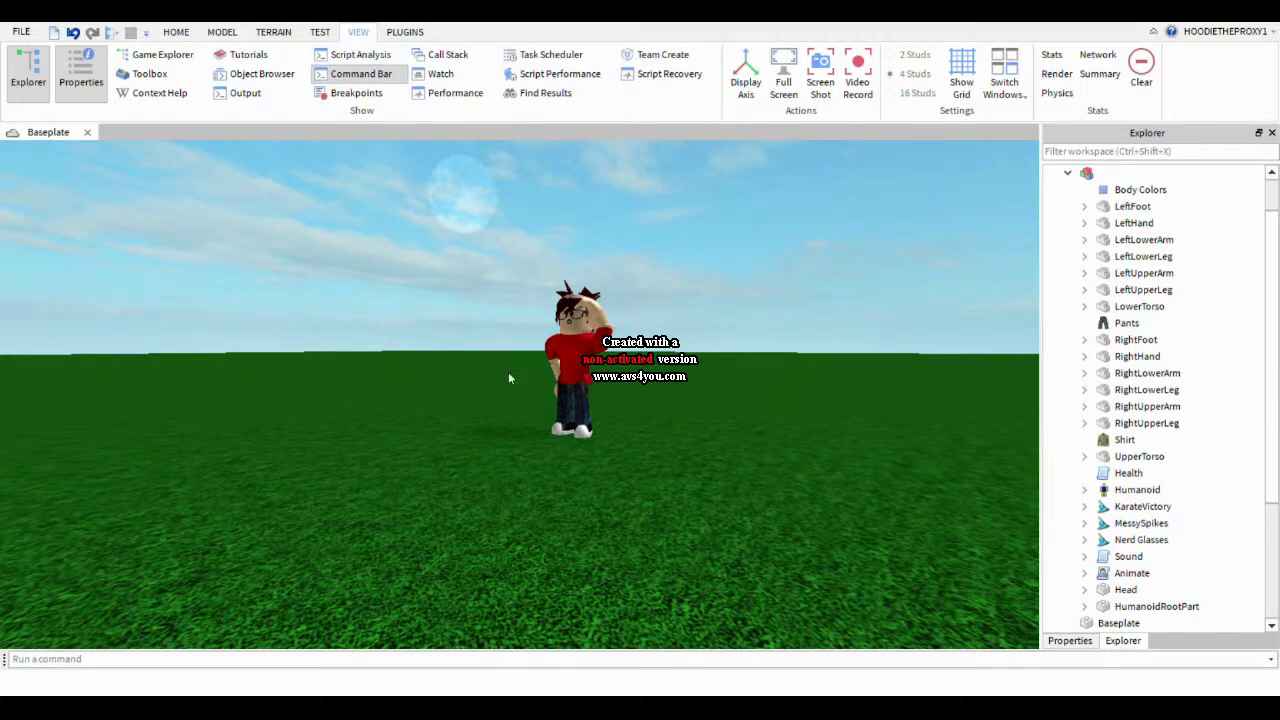
{"action": "left_click", "coordinate": [238, 93]}
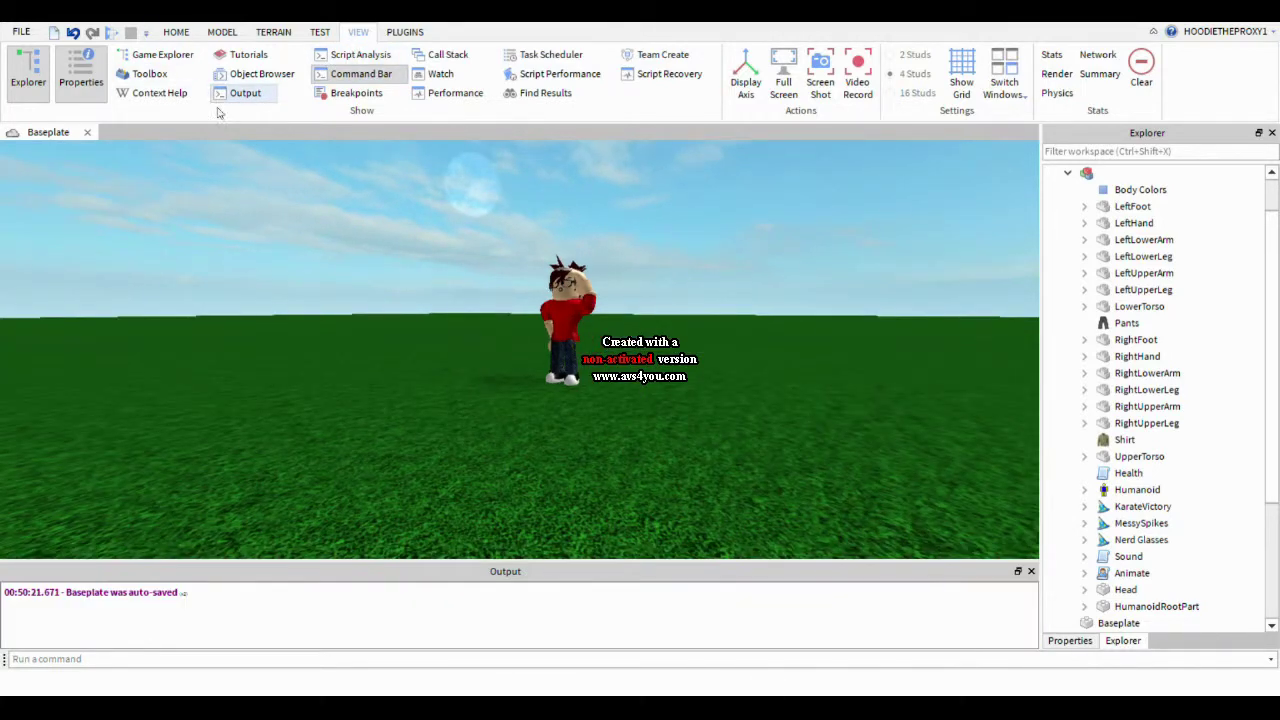
{"action": "scroll", "coordinate": [705, 359], "scroll_direction": "up", "scroll_amount": 1}
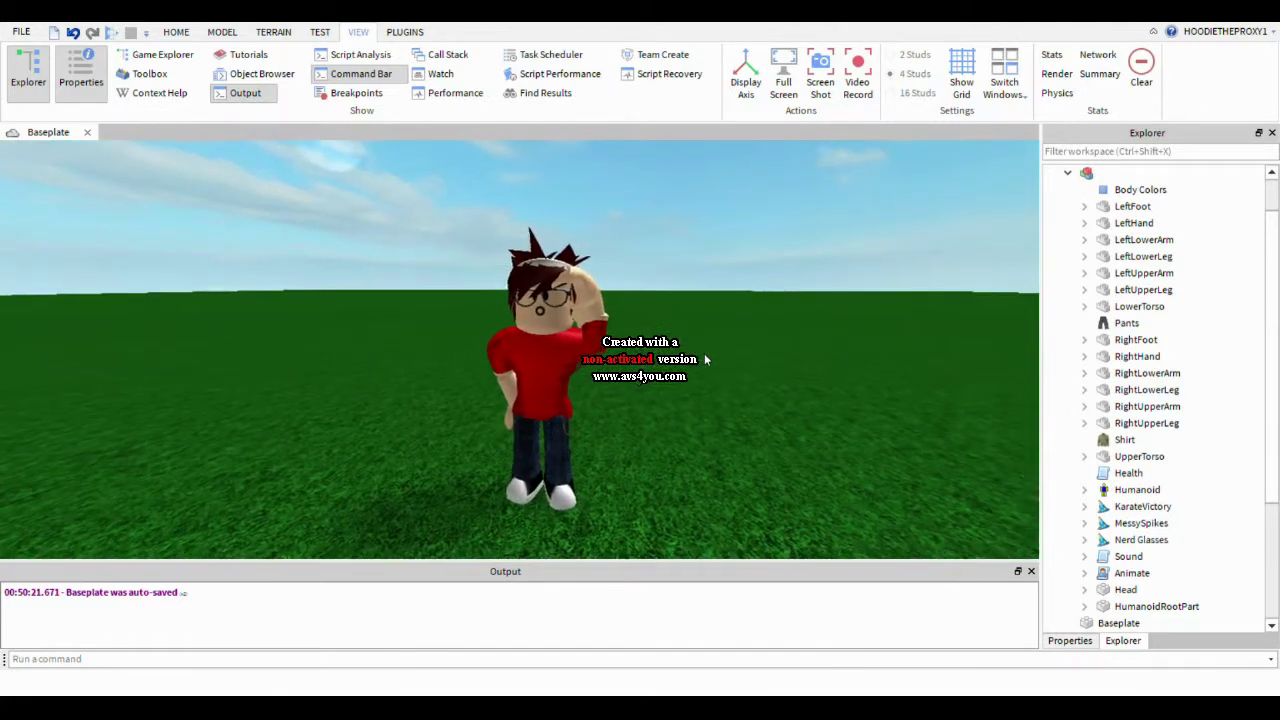
Step: Run the command game.lighting.TimeOfDay = 9 from the command bar
{"action": "left_click", "coordinate": [402, 662]}
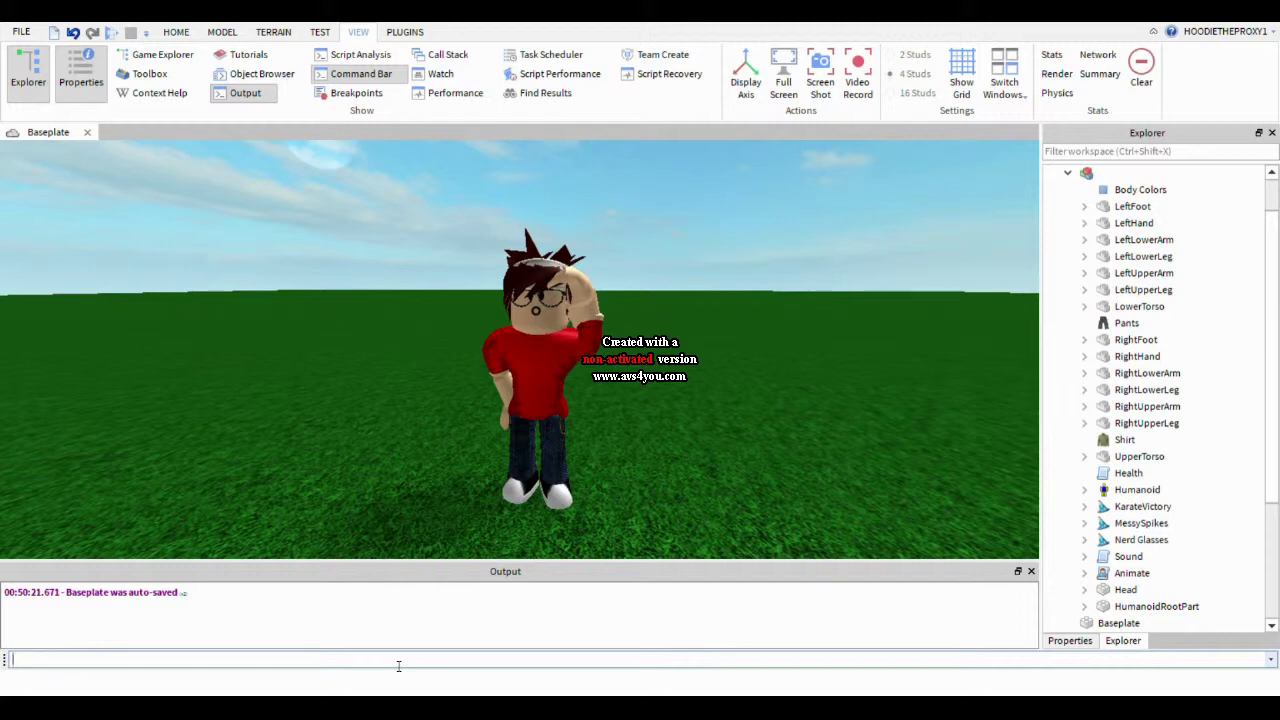
{"action": "key", "text": "BackSpace"}
{"action": "key", "text": "BackSpace"}
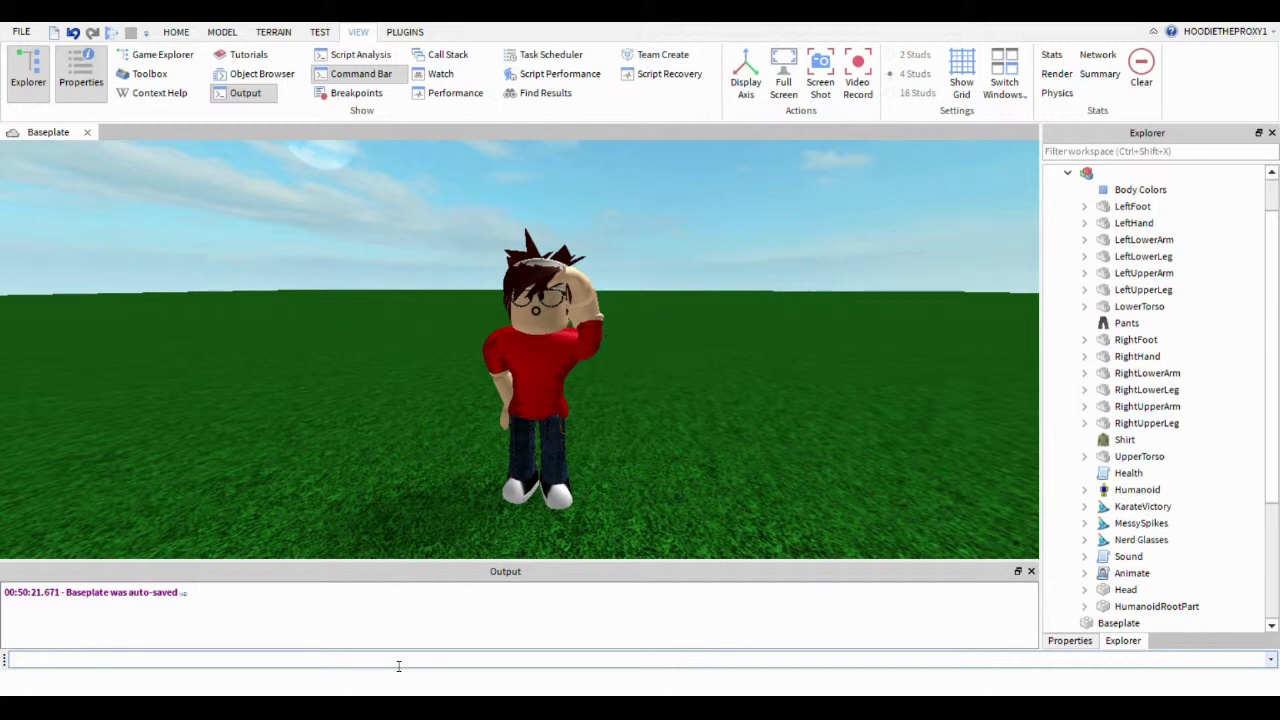
{"action": "type", "text": "game"}
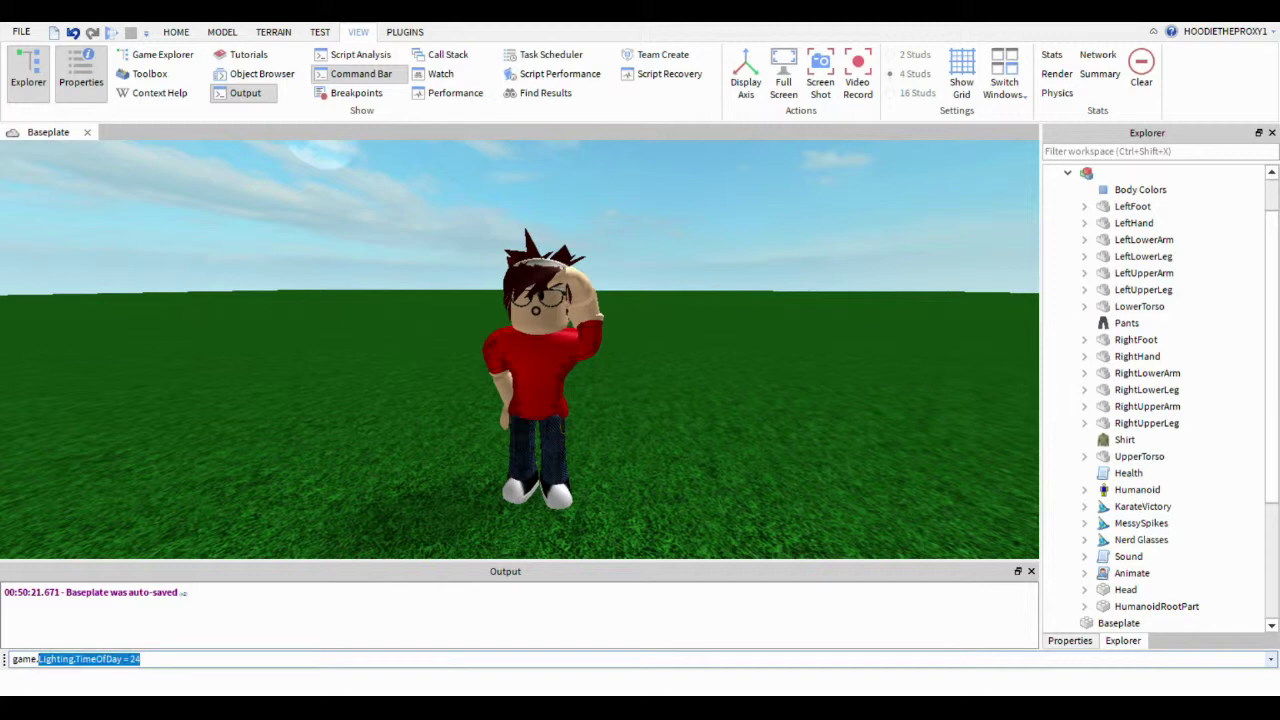
{"action": "type", "text": ".light"}
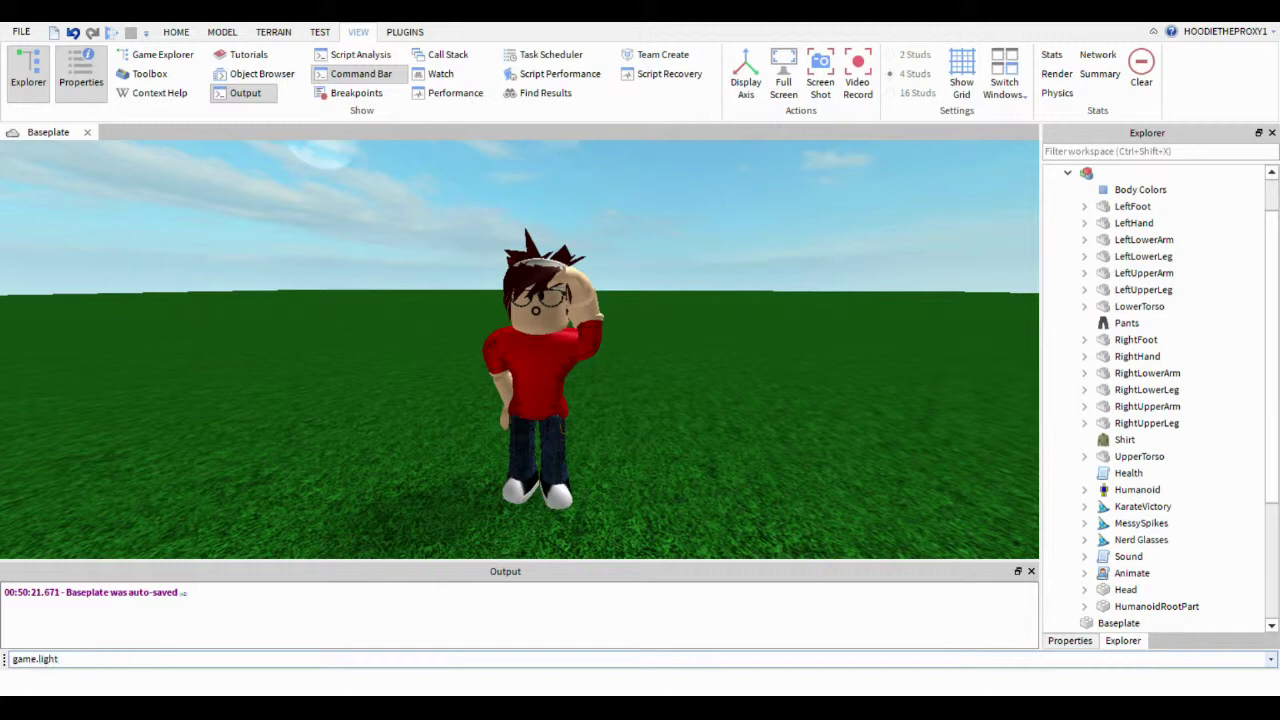
{"action": "type", "text": "ing"}
{"action": "type", "text": "t"}
{"action": "key", "text": "Tab"}
{"action": "key", "text": "BackSpace"}
{"action": "type", "text": "="}
{"action": "type", "text": "11"}
{"action": "key", "text": "BackSpace"}
{"action": "key", "text": "Return"}
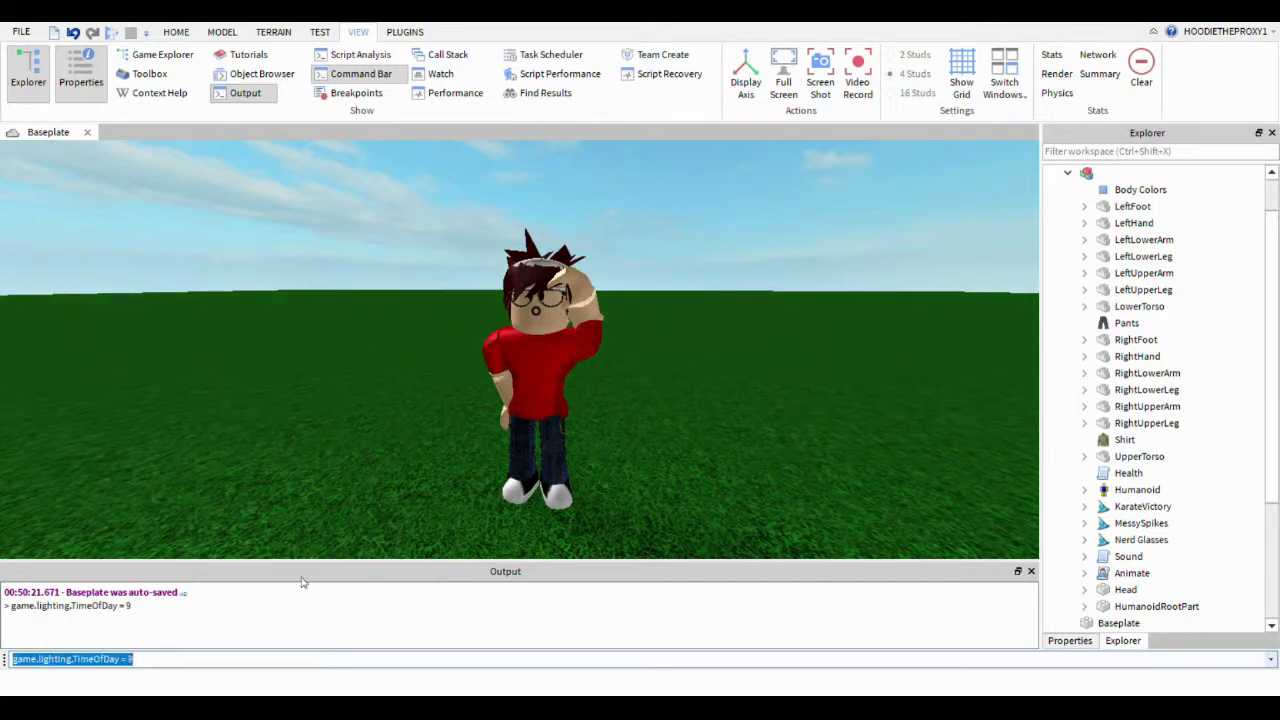
Step: Try the lighting command with TimeOfDay values of 1, 16 and 19, running it once for each value
{"action": "left_click", "coordinate": [160, 663]}
{"action": "type", "text": "1"}
{"action": "key", "text": "Return"}
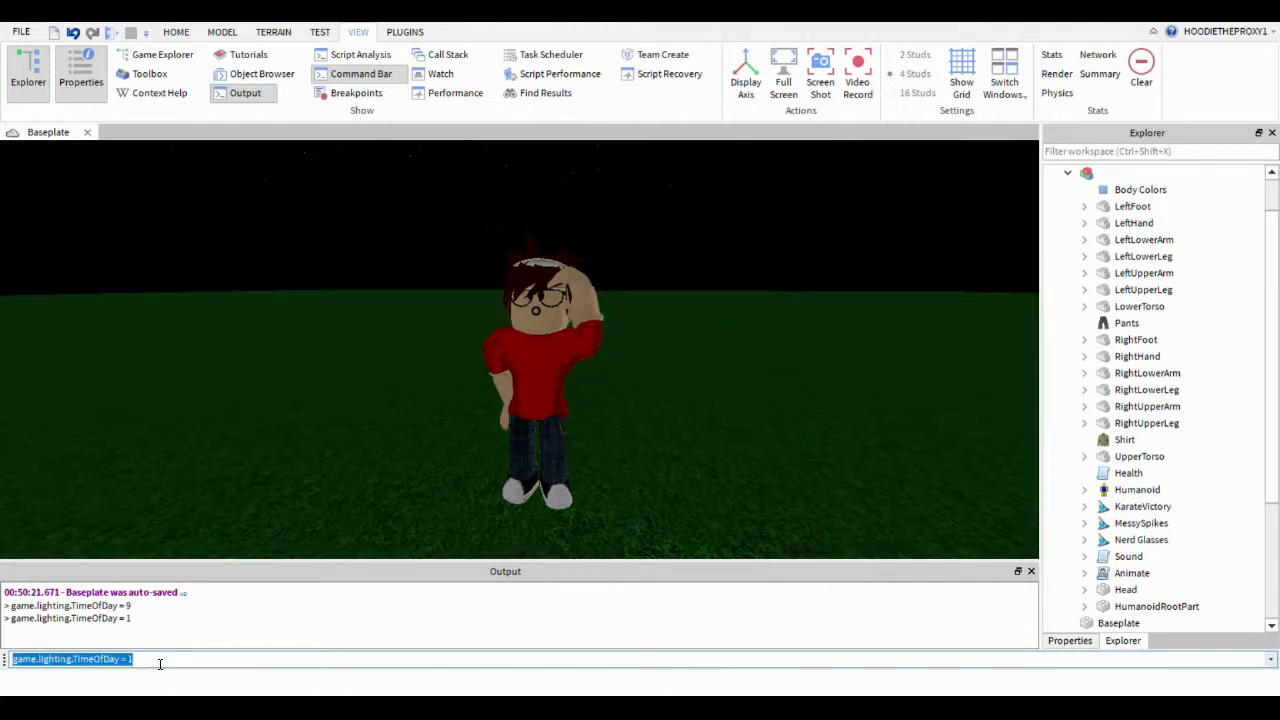
{"action": "left_click", "coordinate": [160, 663]}
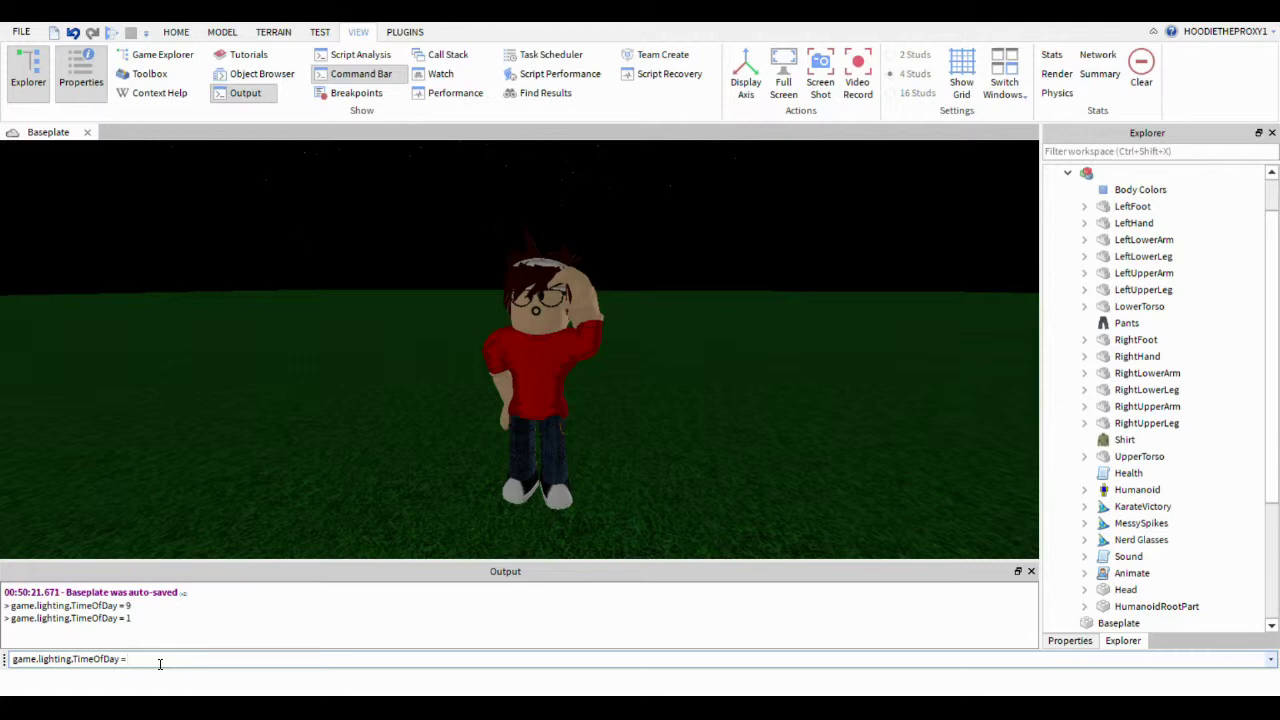
{"action": "key", "text": "Return"}
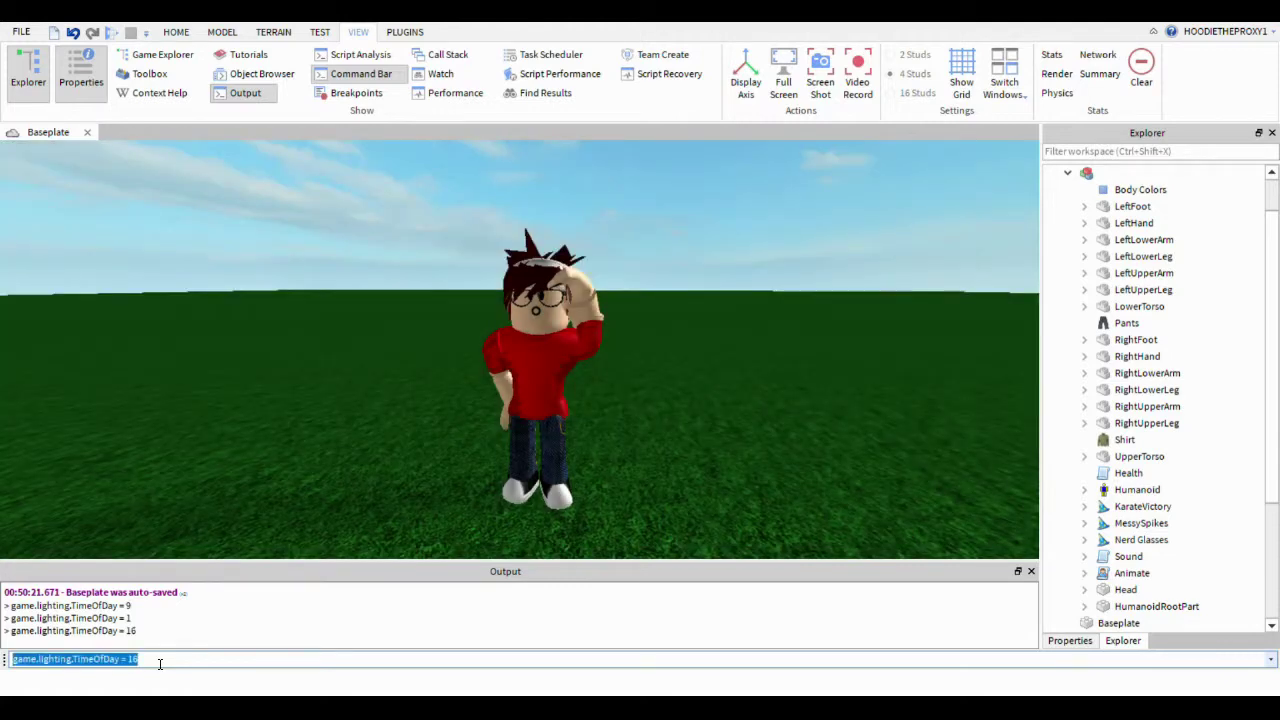
{"action": "left_click", "coordinate": [160, 663]}
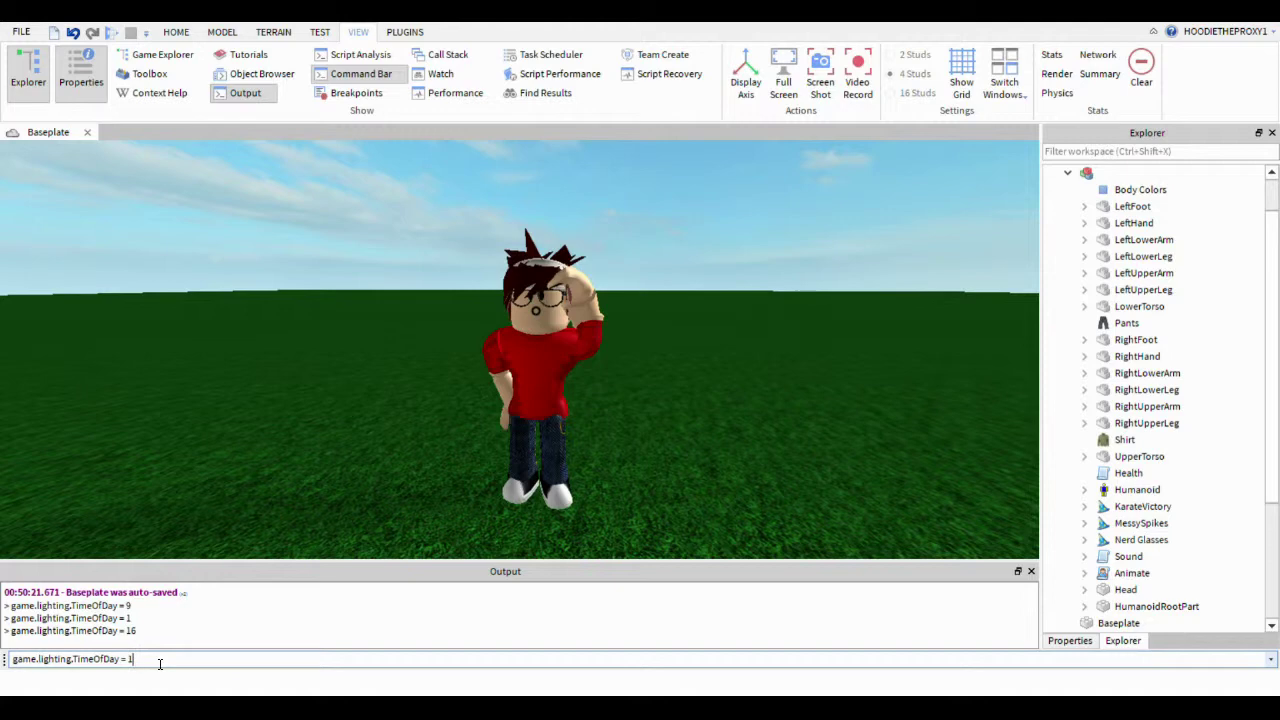
{"action": "key", "text": "Return"}
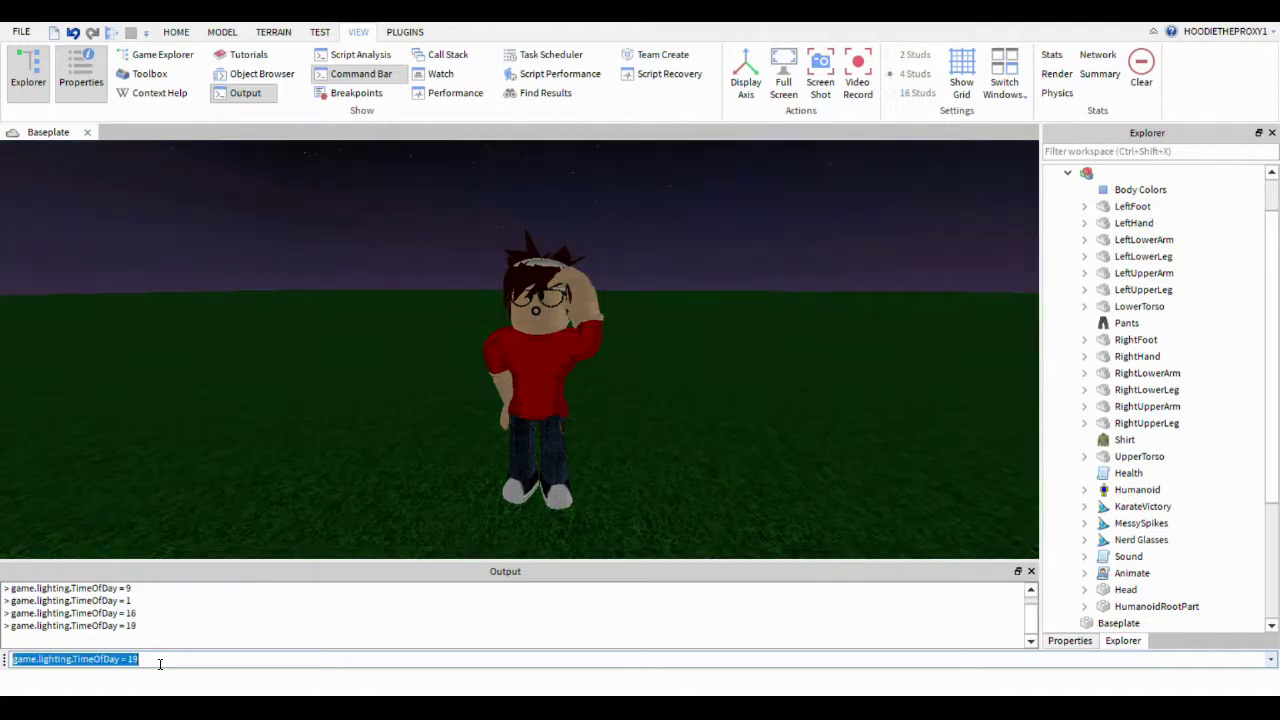
Step: Try TimeOfDay values of 13 and 666 with the lighting command, and inspect the sky above the character
{"action": "left_click", "coordinate": [155, 663]}
{"action": "key", "text": "BackSpace"}
{"action": "type", "text": "3"}
{"action": "key", "text": "Return"}
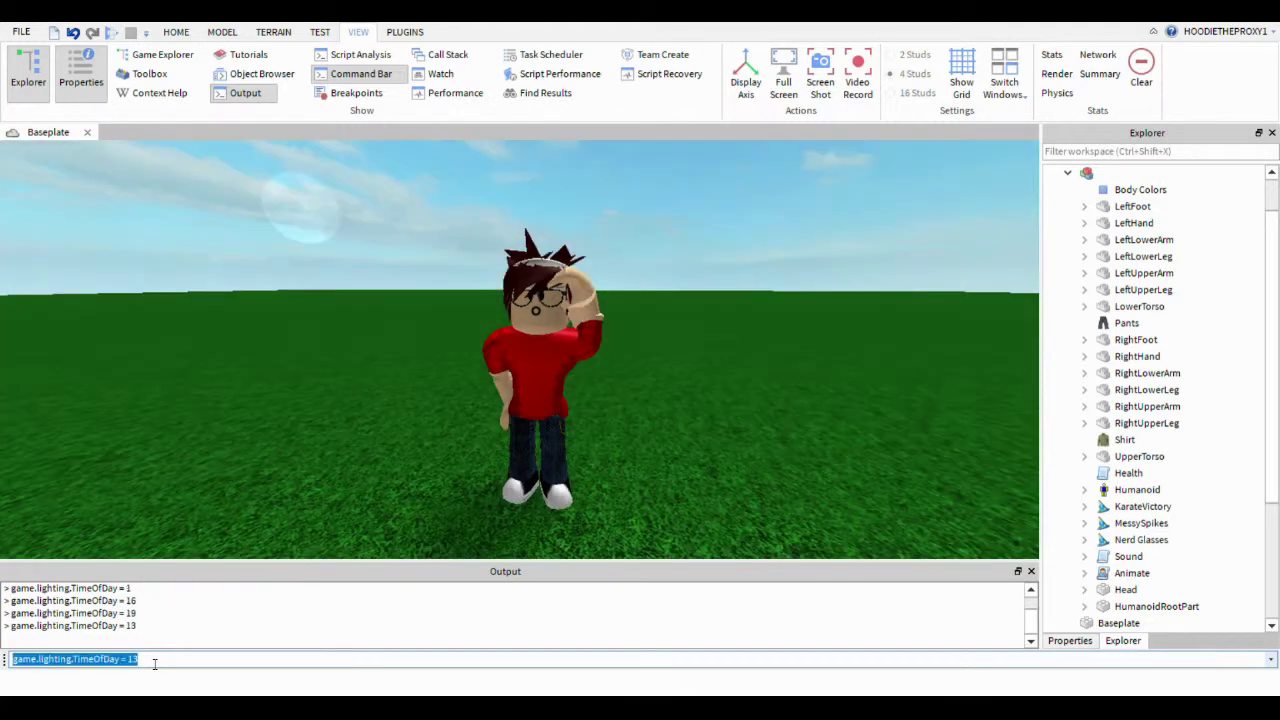
{"action": "left_click", "coordinate": [153, 663]}
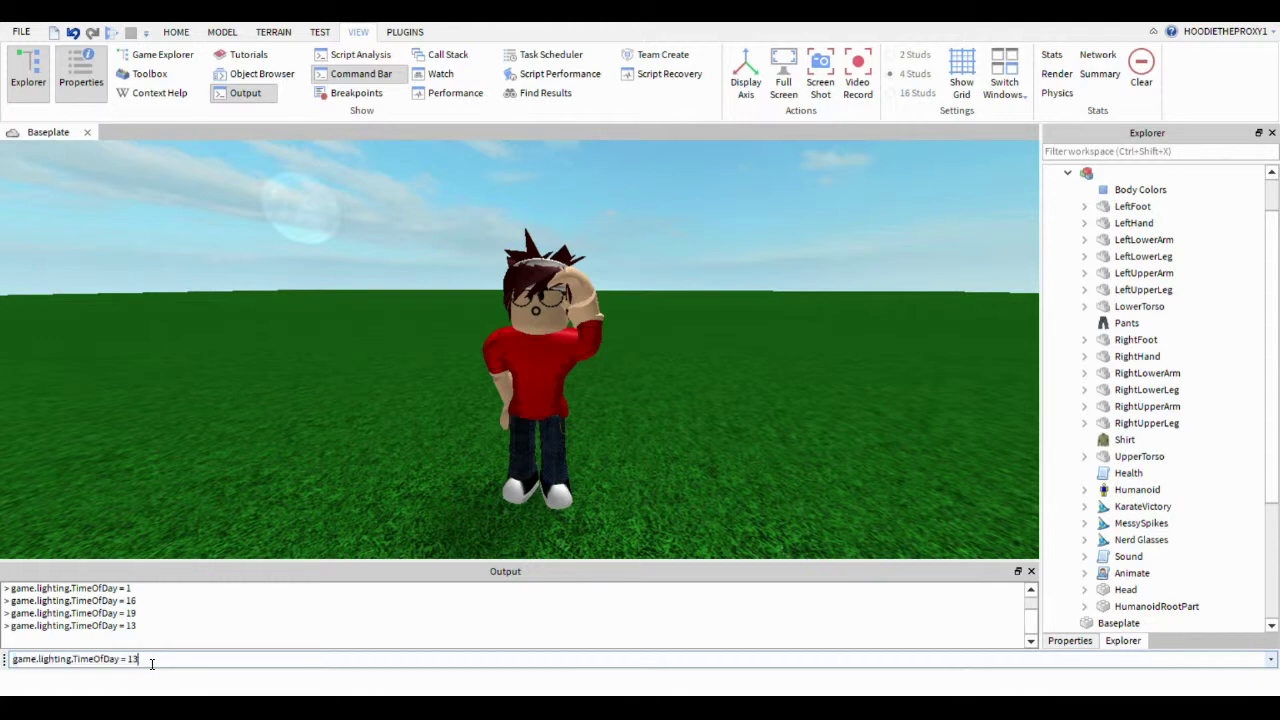
{"action": "type", "text": "666"}
{"action": "key", "text": "Return"}
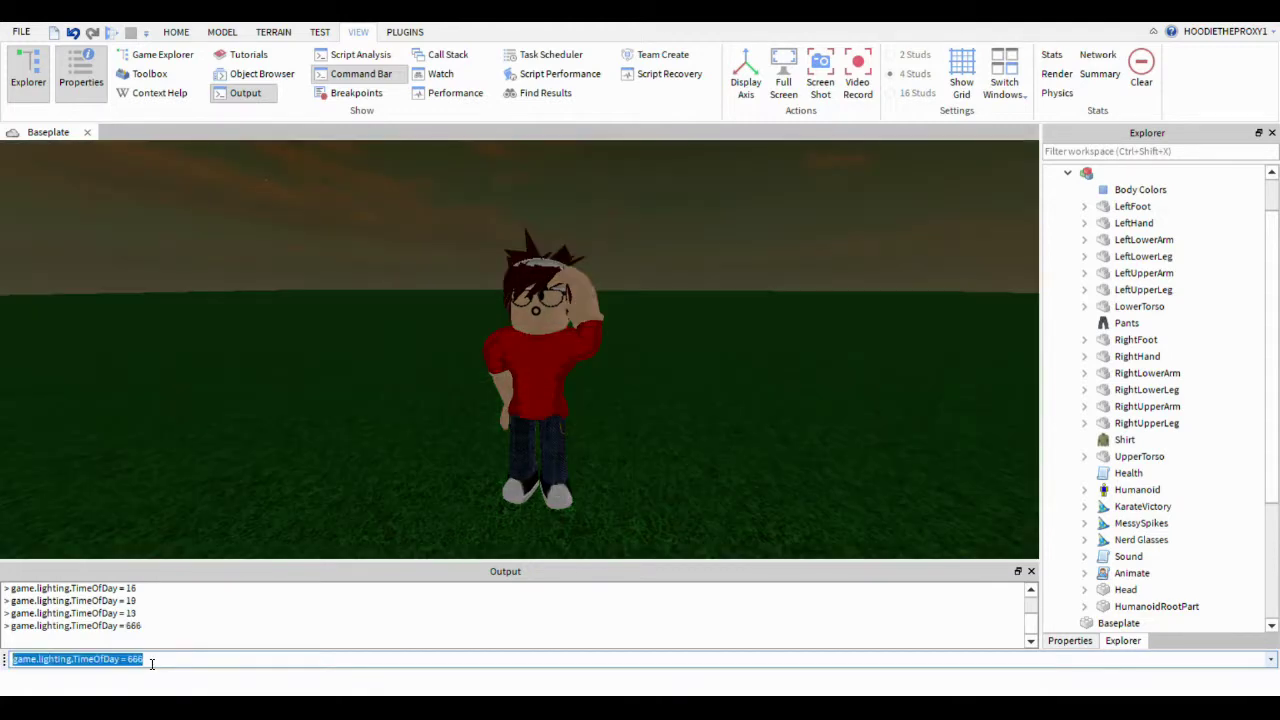
{"action": "right_click_drag", "start_coordinate": [494, 353], "coordinate": [515, 375]}
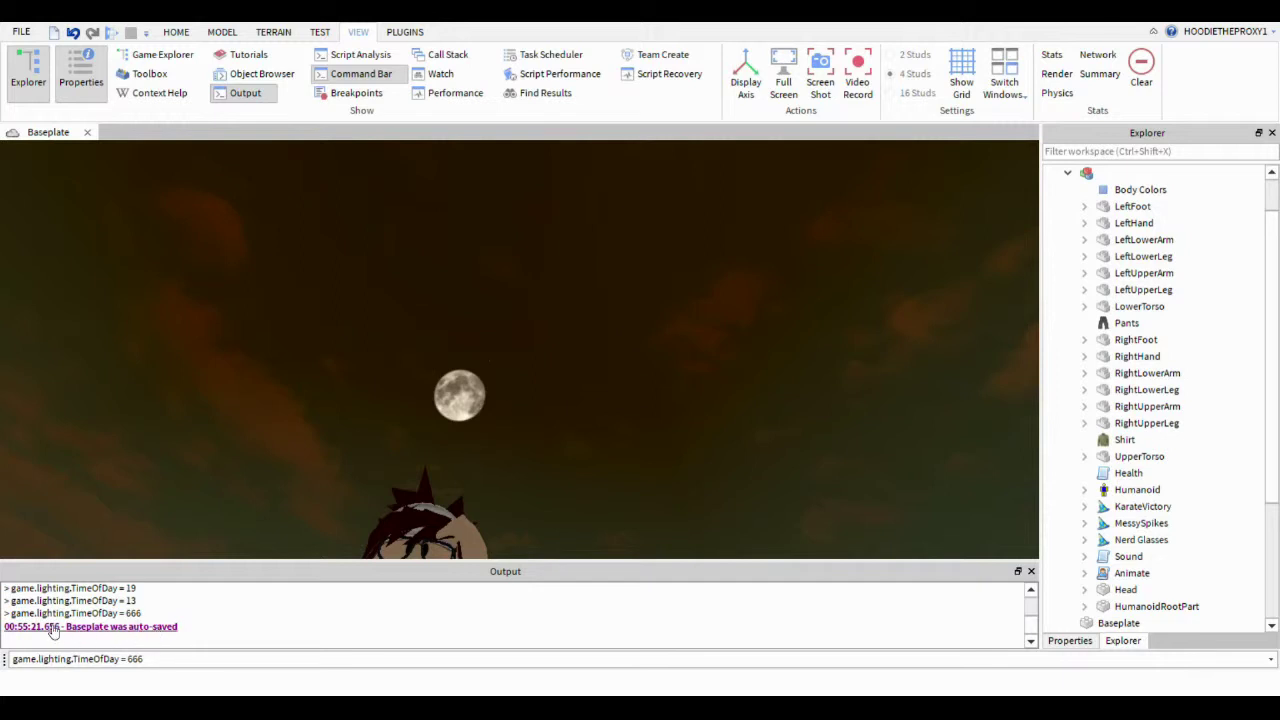
{"action": "right_click_drag", "start_coordinate": [344, 418], "coordinate": [345, 420]}
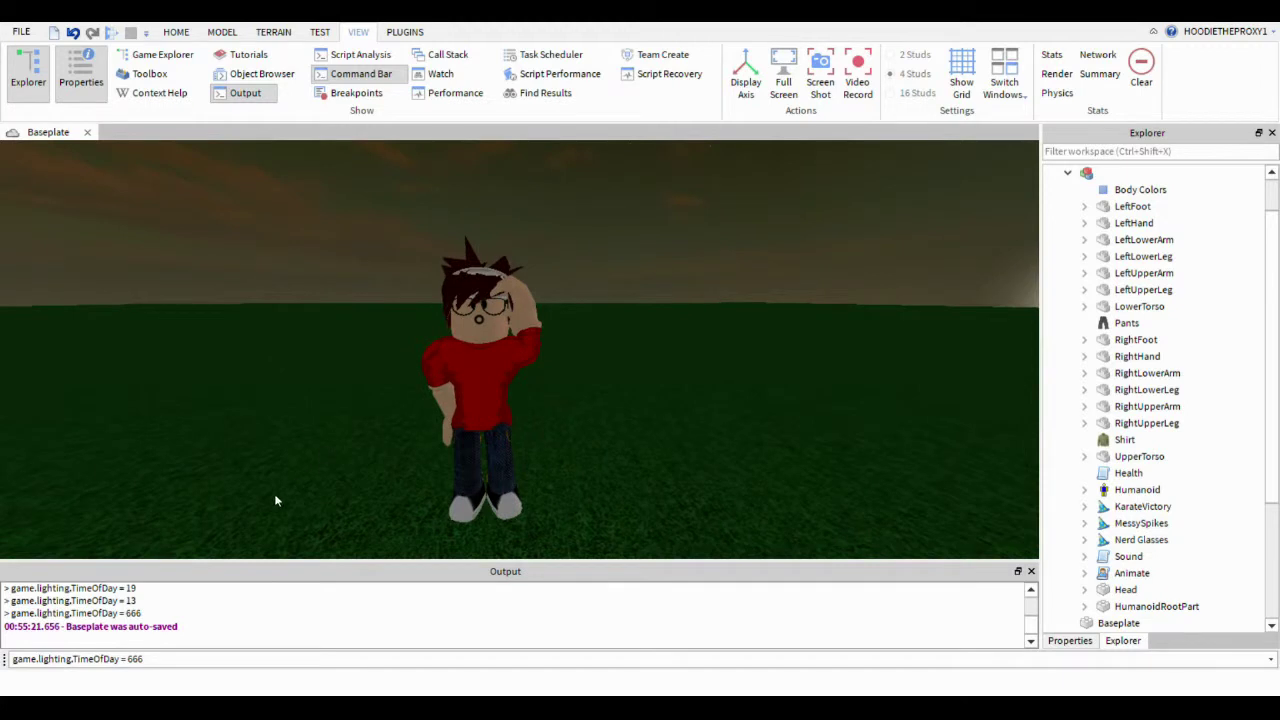
Step: Run the lighting command with TimeOfDay set to 18 and check the sky behind the character
{"action": "left_click", "coordinate": [155, 670]}
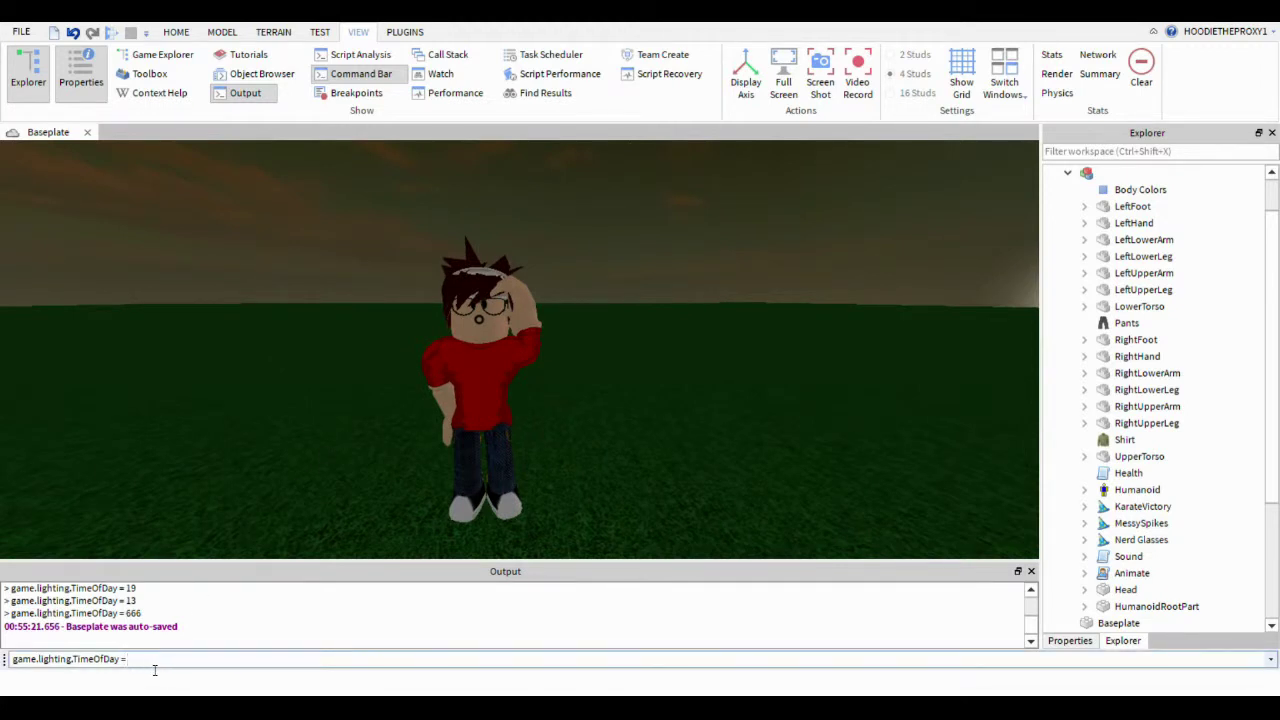
{"action": "type", "text": "18"}
{"action": "key", "text": "Return"}
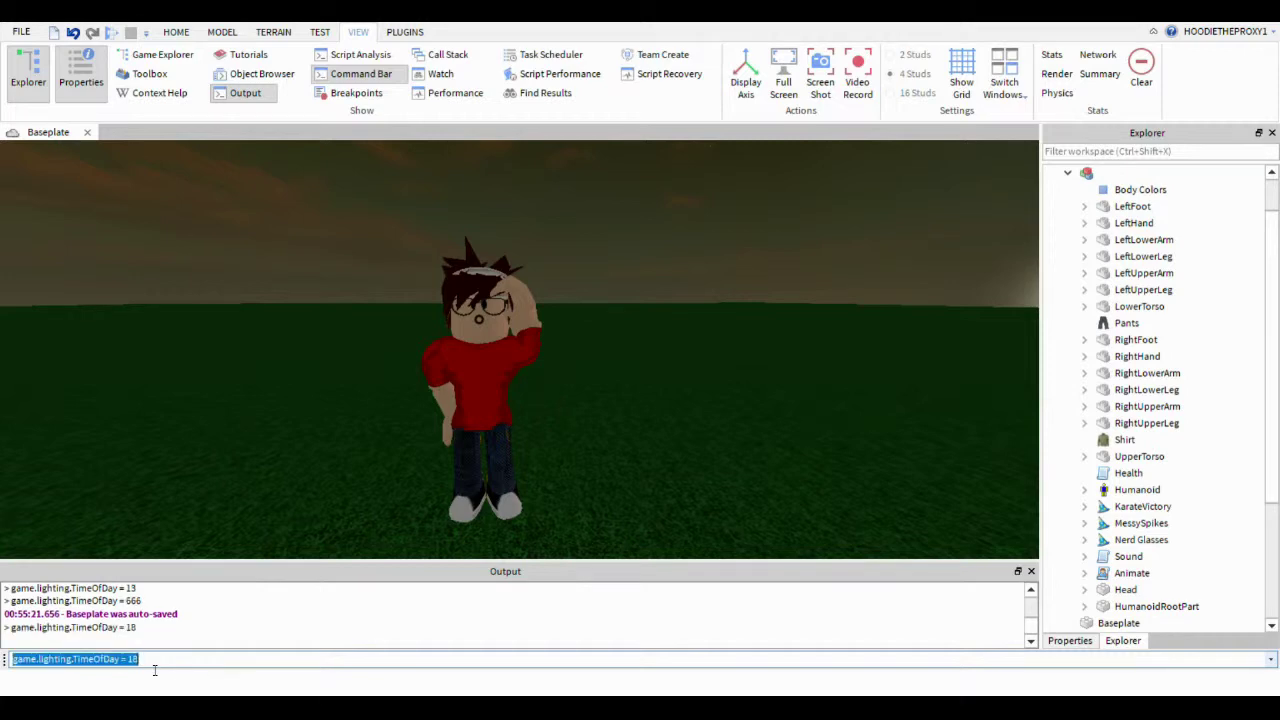
{"action": "left_click", "coordinate": [155, 670]}
{"action": "right_click_drag", "start_coordinate": [331, 287], "coordinate": [331, 287]}
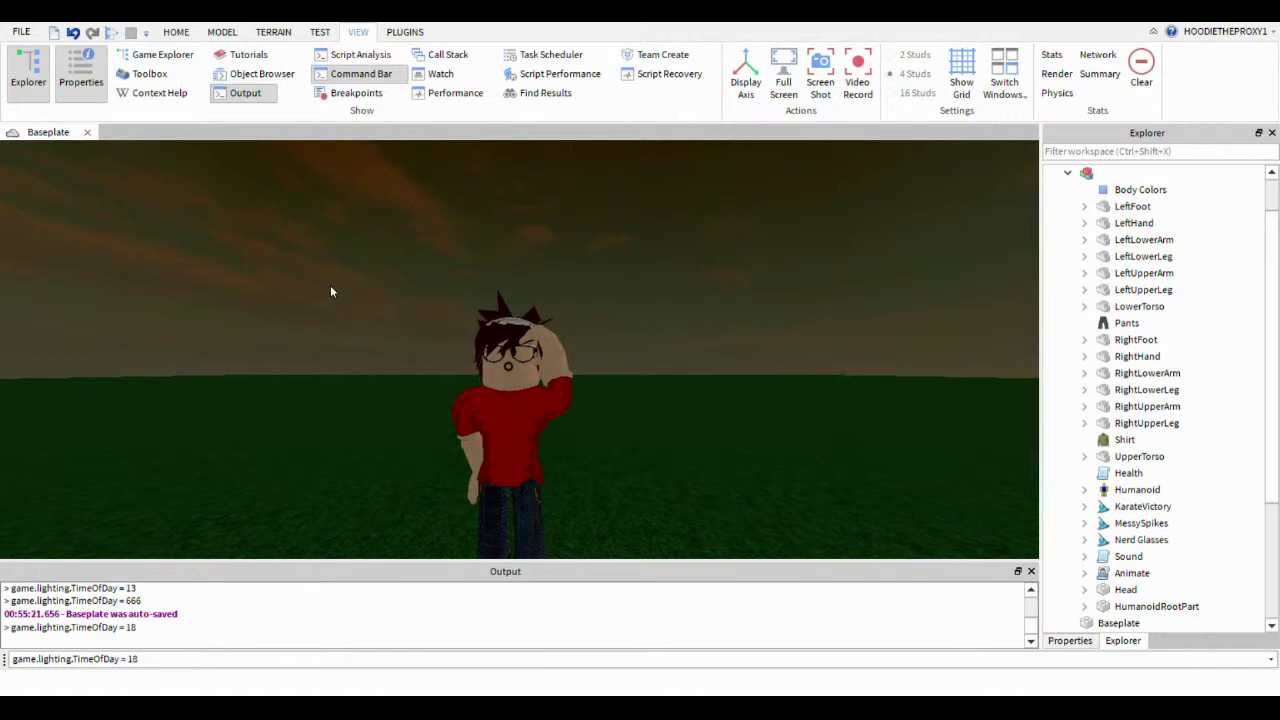
Step: Set the scene's TimeOfDay to 20 with the lighting command and frame the character from farther away
{"action": "left_click", "coordinate": [241, 665]}
{"action": "type", "text": "2"}
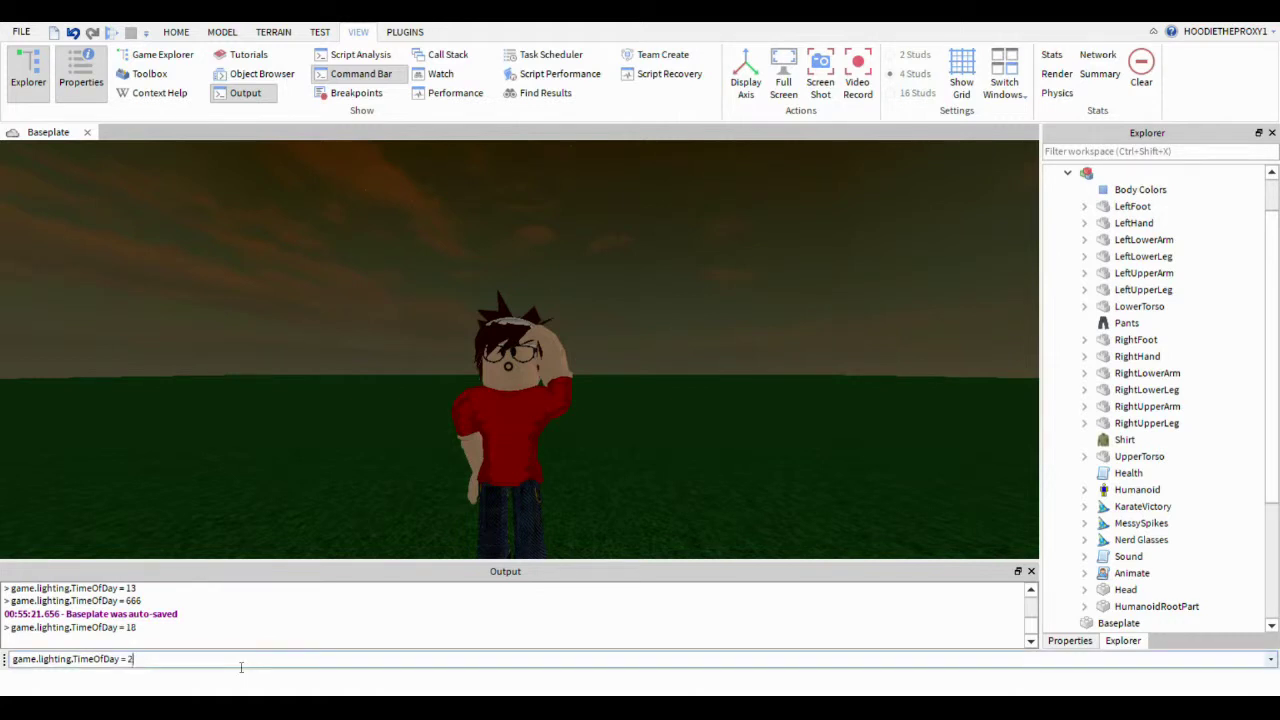
{"action": "type", "text": "0"}
{"action": "key", "text": "Return"}
{"action": "right_click_drag", "start_coordinate": [535, 334], "coordinate": [535, 340]}
{"action": "right_click_drag", "start_coordinate": [742, 248], "coordinate": [746, 248]}
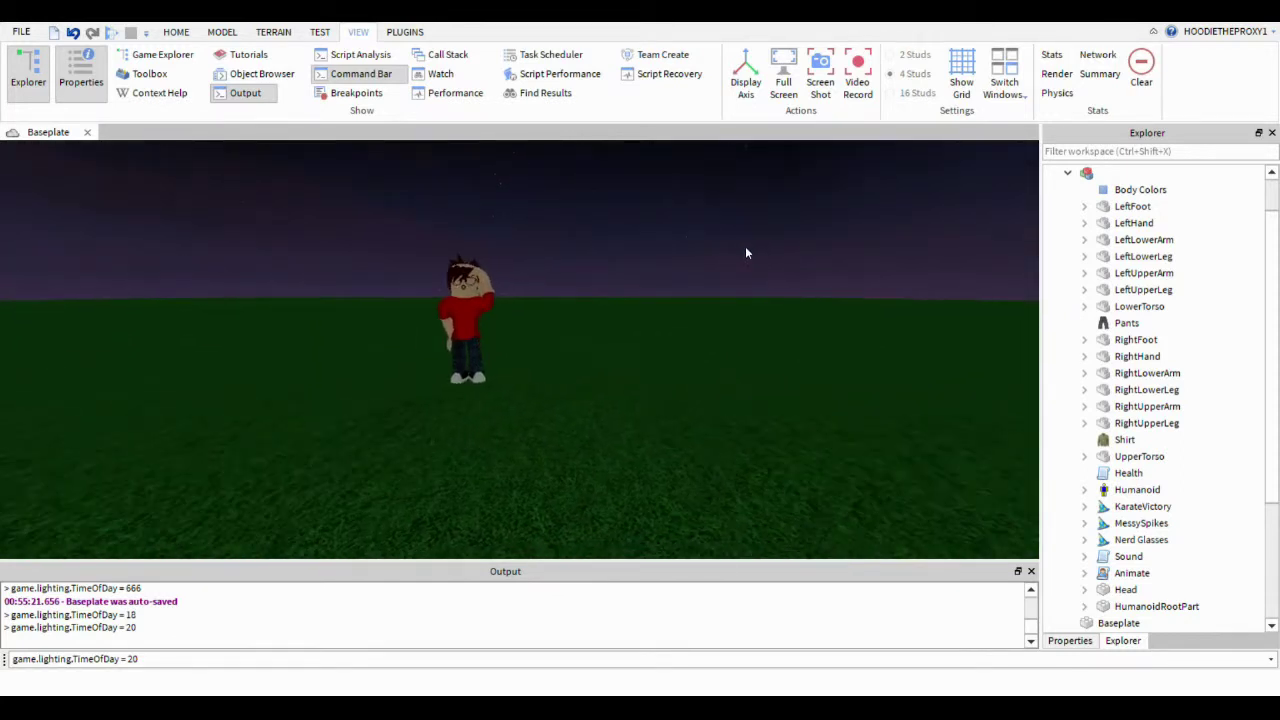
Step: Select the Baseplate and give it the Foil material and a bluish-green colour (0, 143, 156) to resemble water
{"action": "scroll", "coordinate": [1140, 280], "scroll_direction": "down", "scroll_amount": 4}
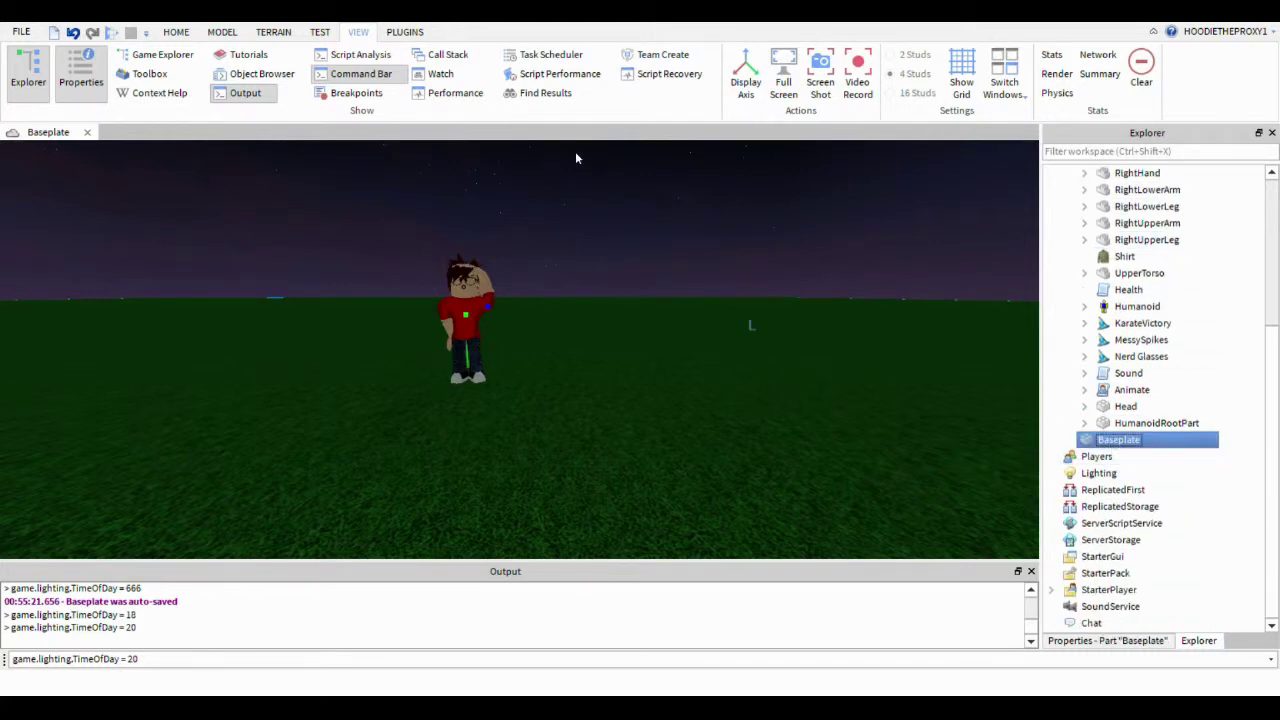
{"action": "left_click", "coordinate": [221, 32]}
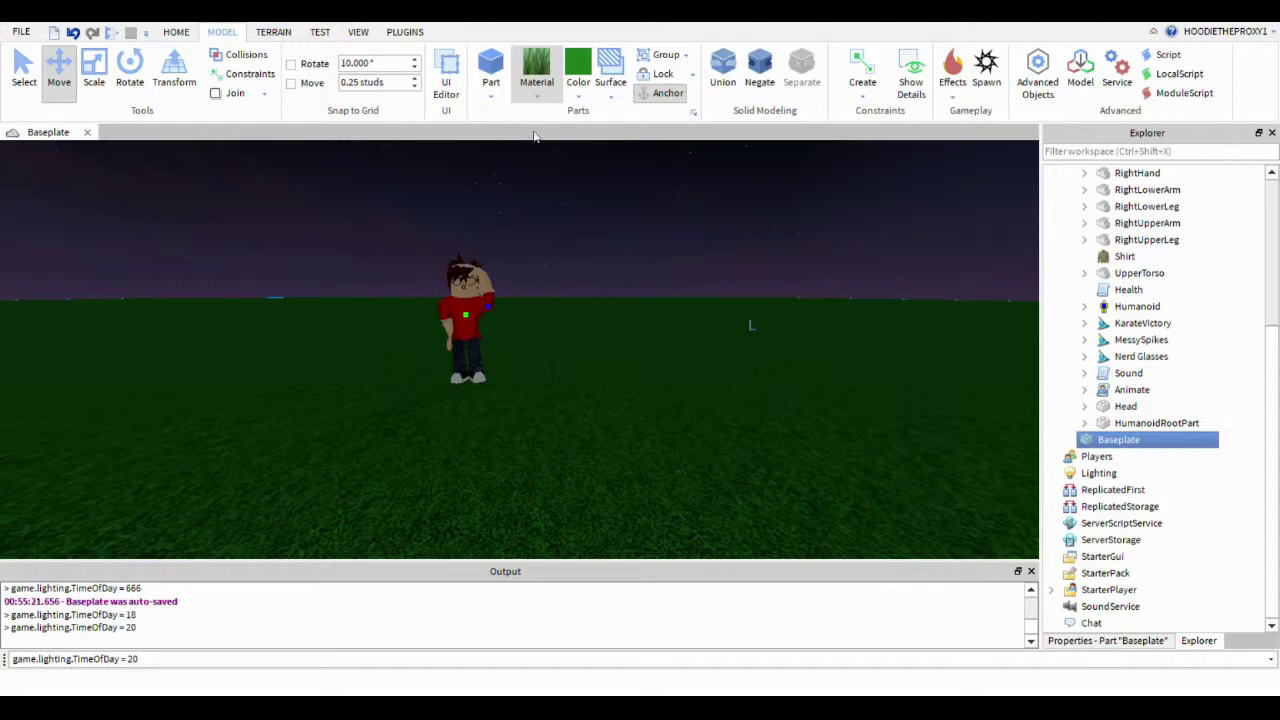
{"action": "left_click", "coordinate": [521, 260]}
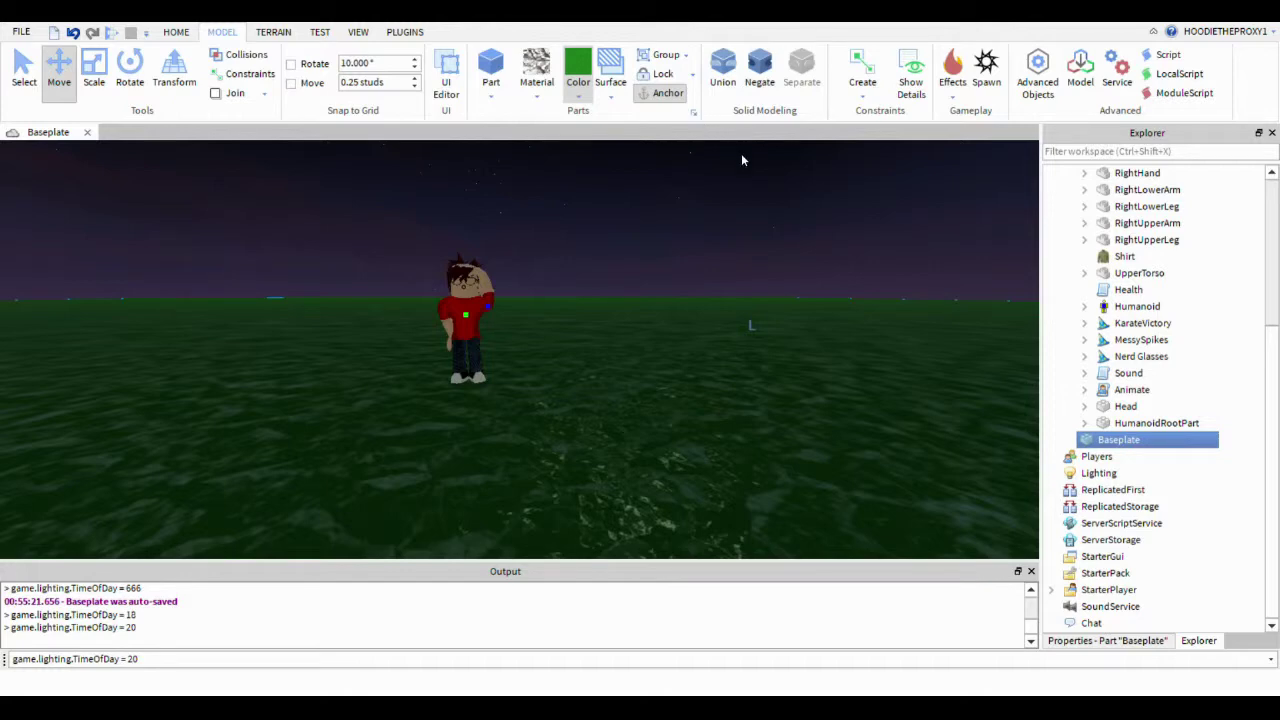
{"action": "left_click", "coordinate": [688, 120]}
{"action": "right_click_drag", "start_coordinate": [648, 168], "coordinate": [636, 271]}
{"action": "scroll", "coordinate": [498, 330], "scroll_direction": "down", "scroll_amount": 5}
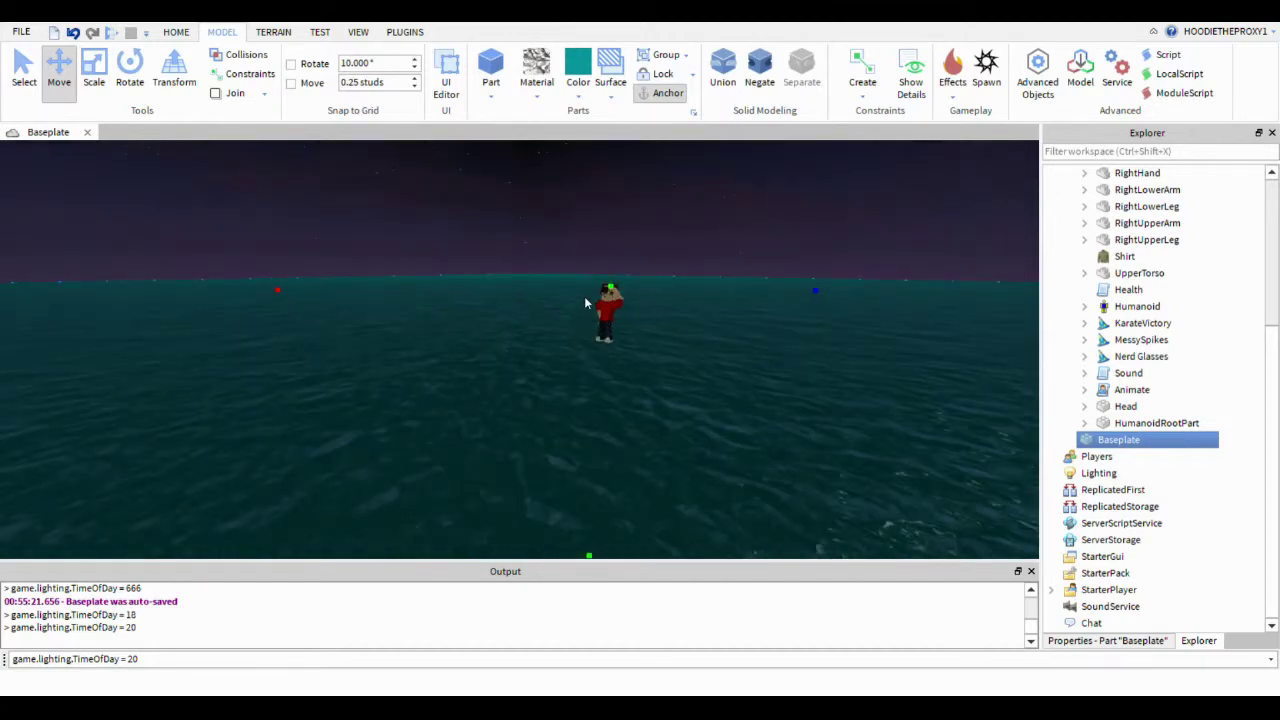
Step: Lower the Baseplate beneath the character to a vertical position of about -17.3, and check its properties
{"action": "left_click", "coordinate": [607, 255]}
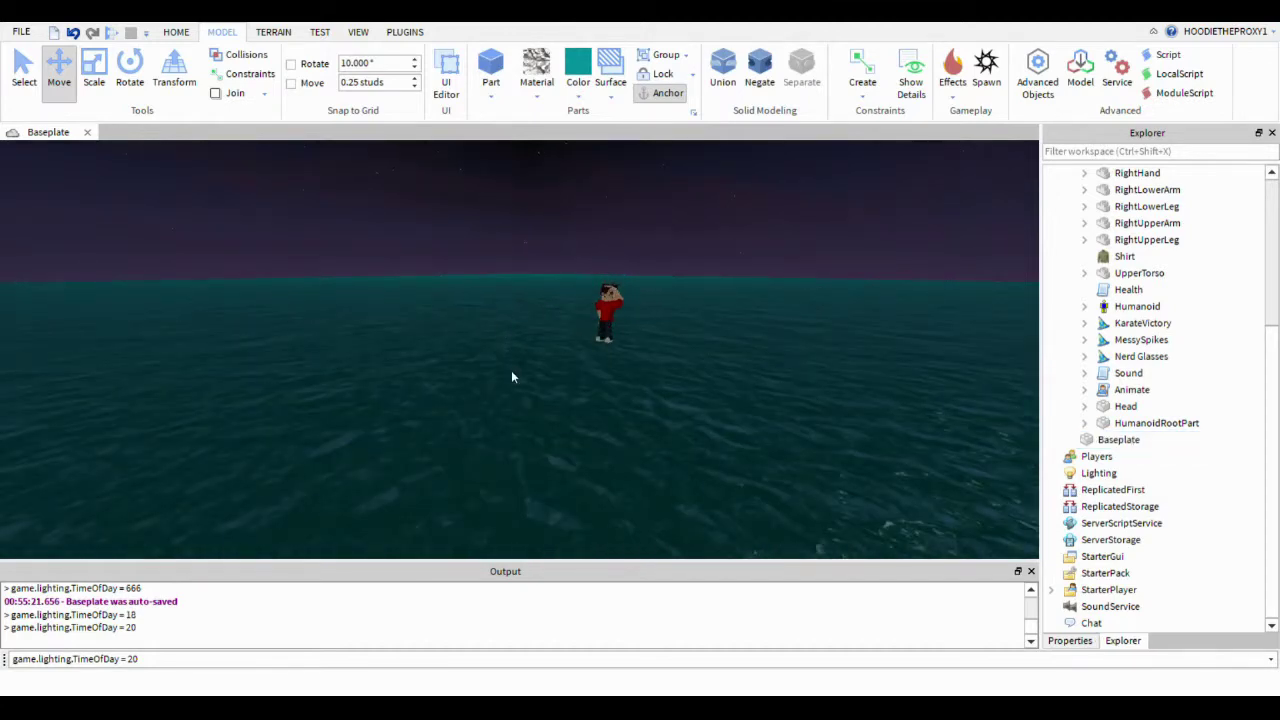
{"action": "left_click", "coordinate": [1118, 439]}
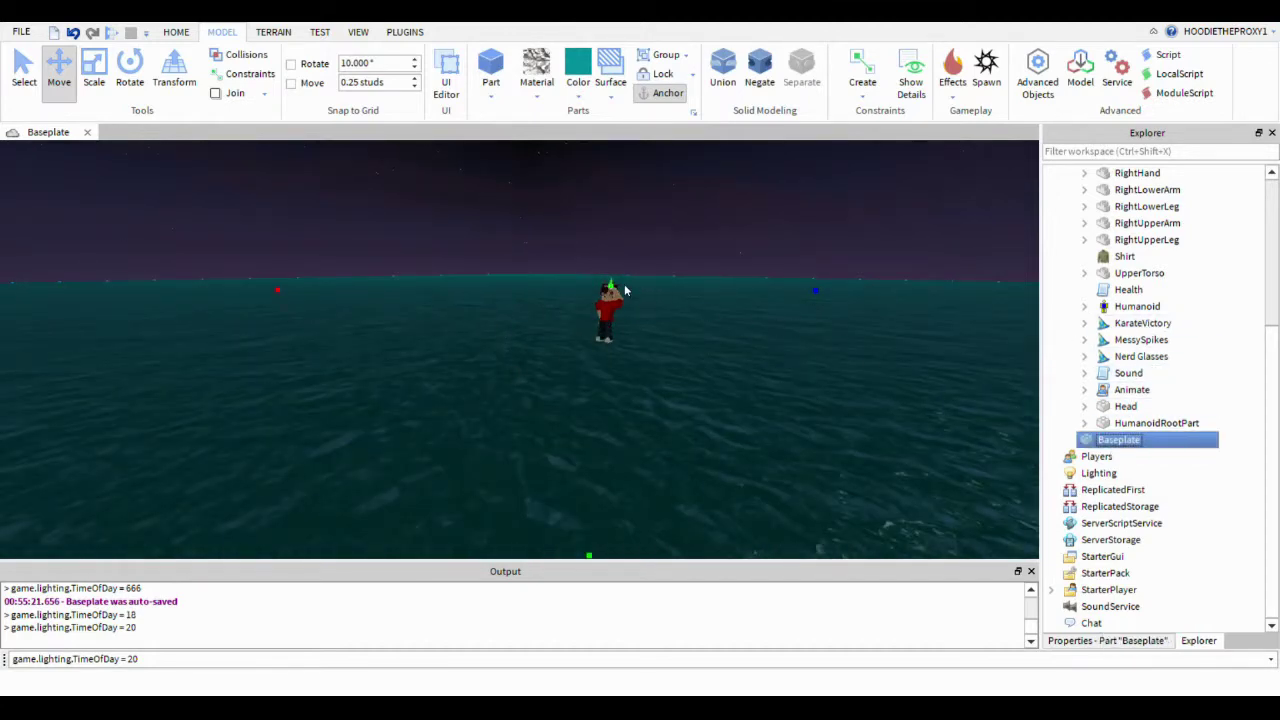
{"action": "left_click_drag", "start_coordinate": [632, 301], "coordinate": [612, 380]}
{"action": "left_click", "coordinate": [1107, 640]}
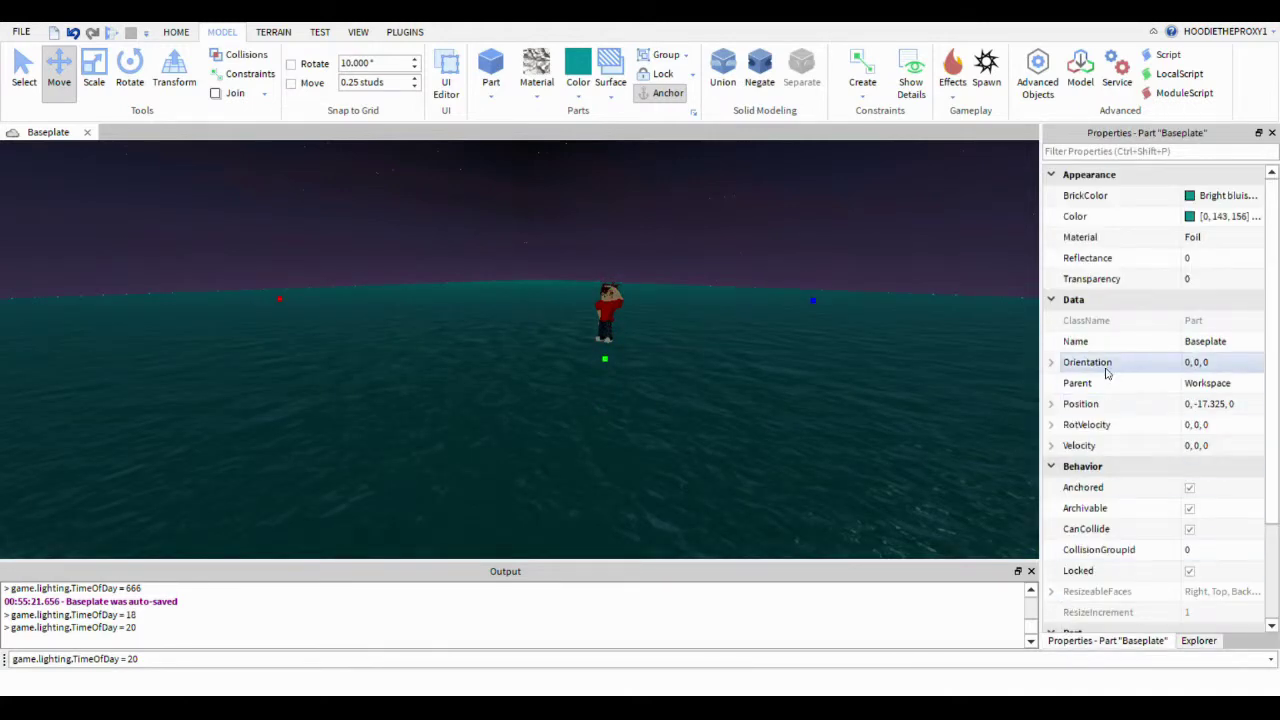
{"action": "left_click", "coordinate": [1199, 640]}
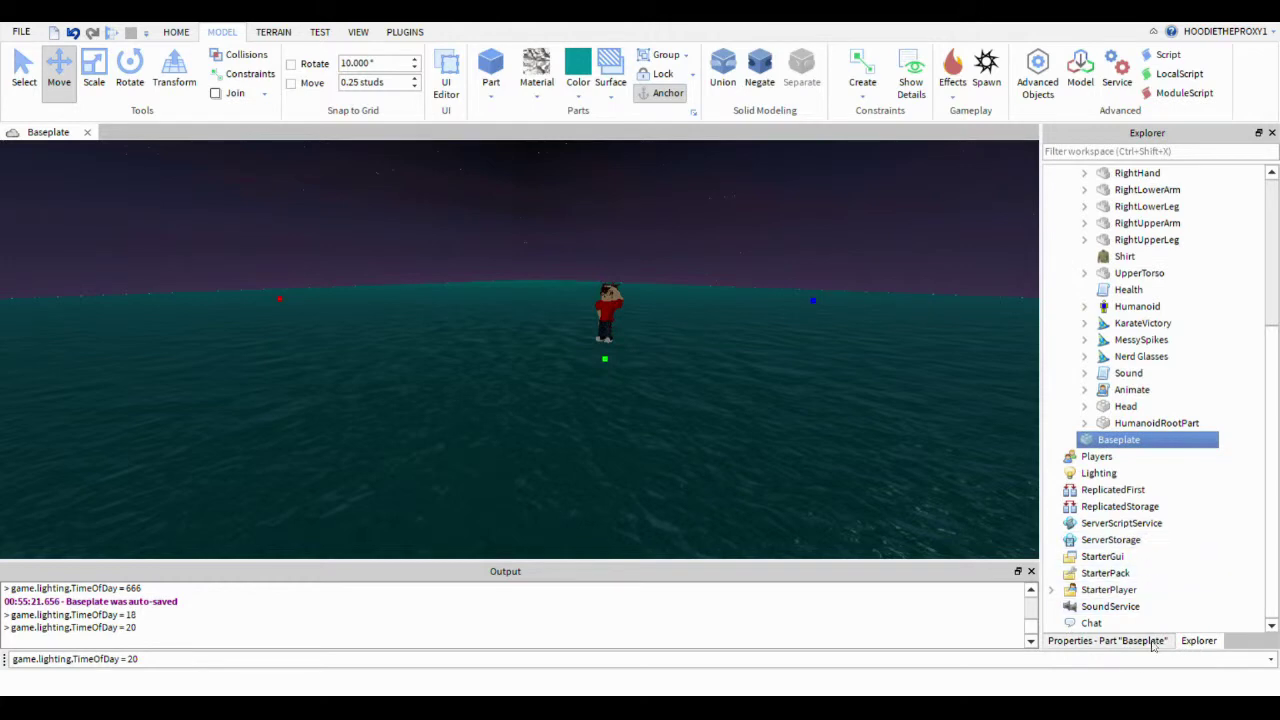
{"action": "left_click", "coordinate": [1120, 641]}
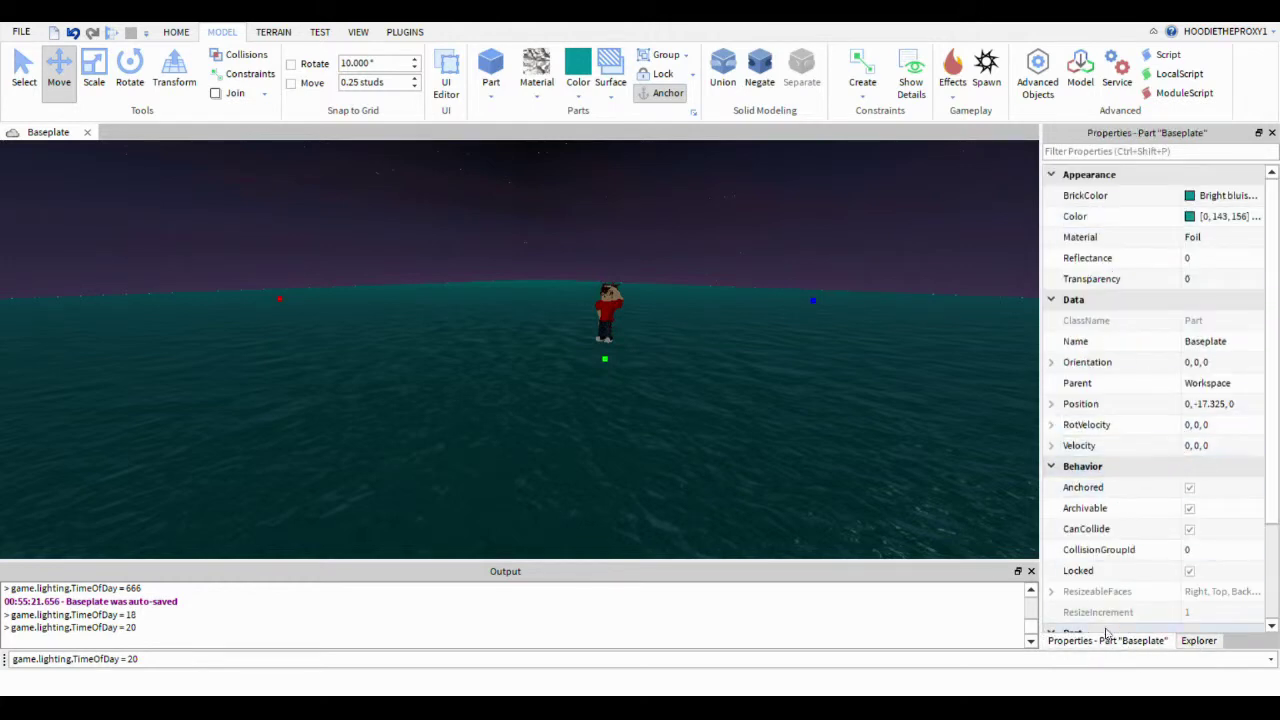
{"action": "left_click", "coordinate": [1210, 642]}
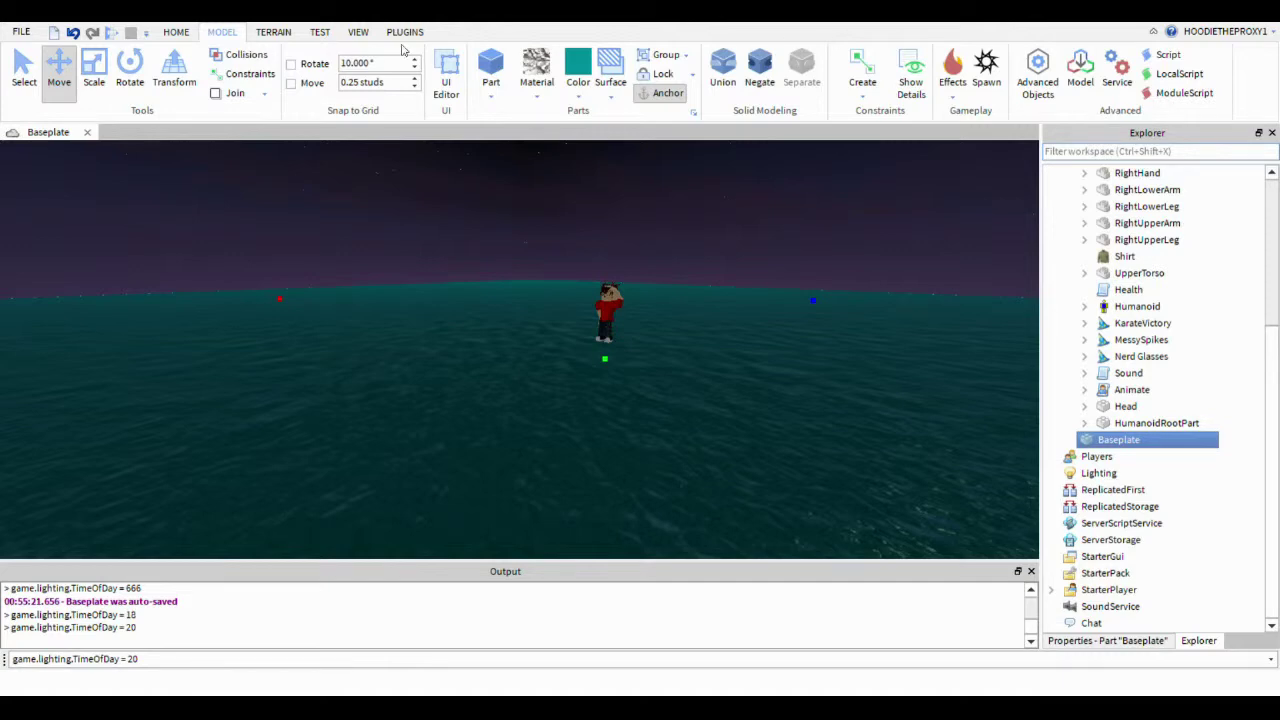
Step: Show the Toolbox and search its models for "boat"
{"action": "left_click", "coordinate": [320, 32]}
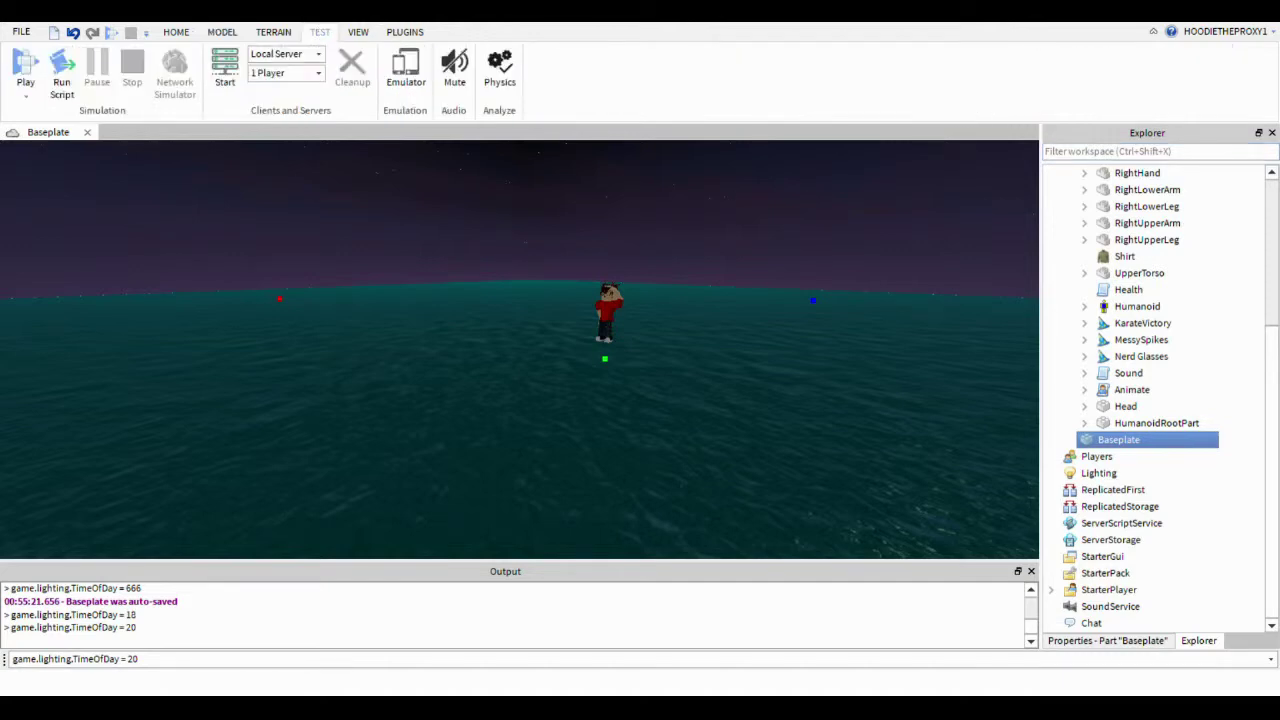
{"action": "left_click", "coordinate": [362, 32]}
{"action": "left_click", "coordinate": [400, 32]}
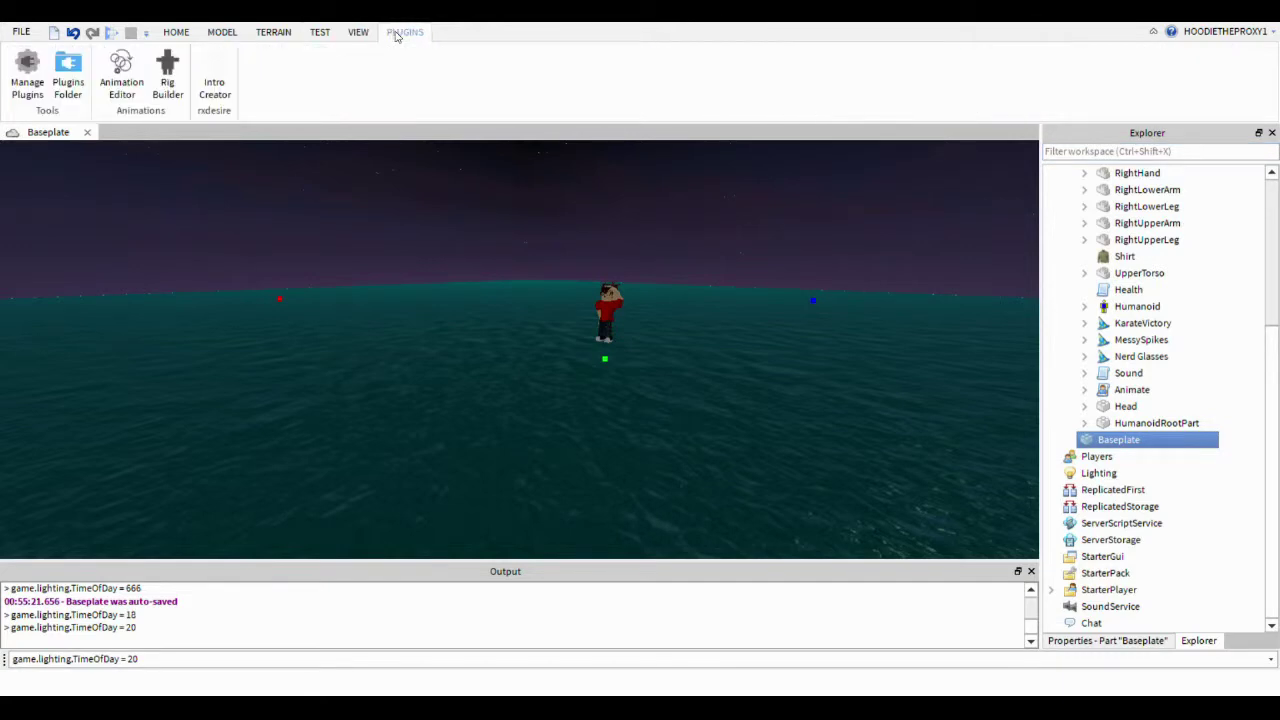
{"action": "left_click", "coordinate": [370, 32]}
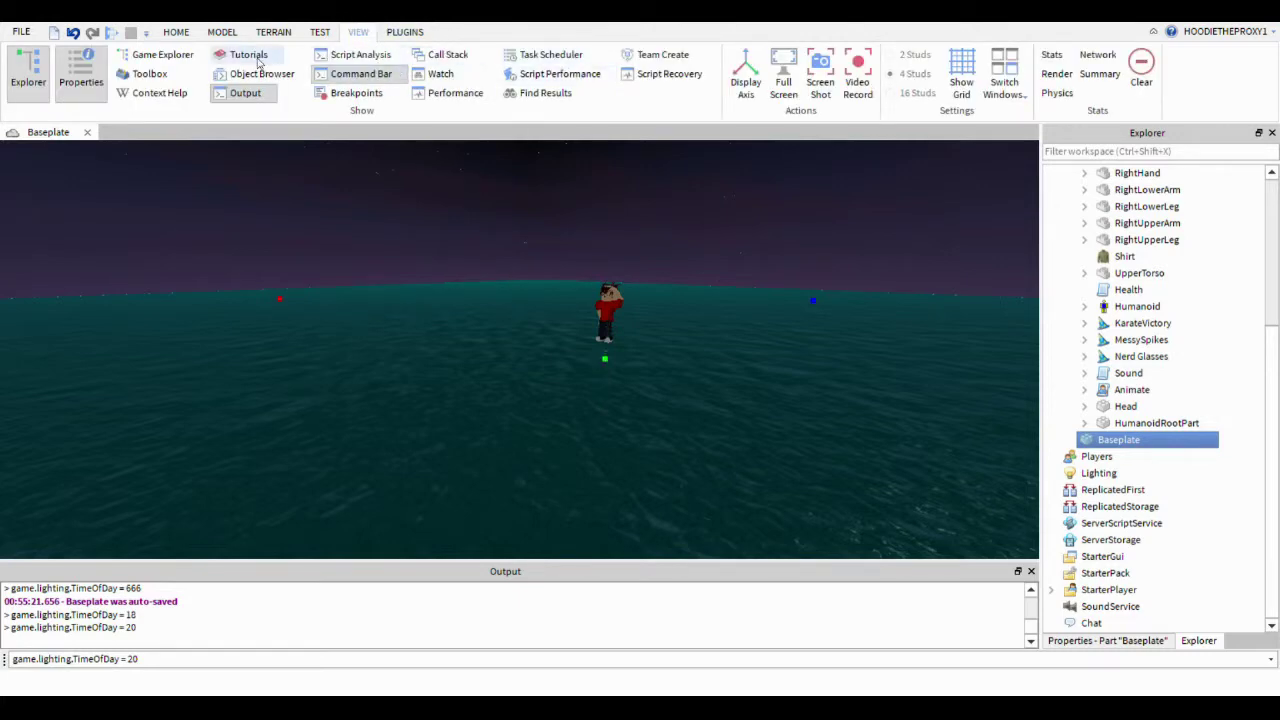
{"action": "left_click", "coordinate": [149, 73]}
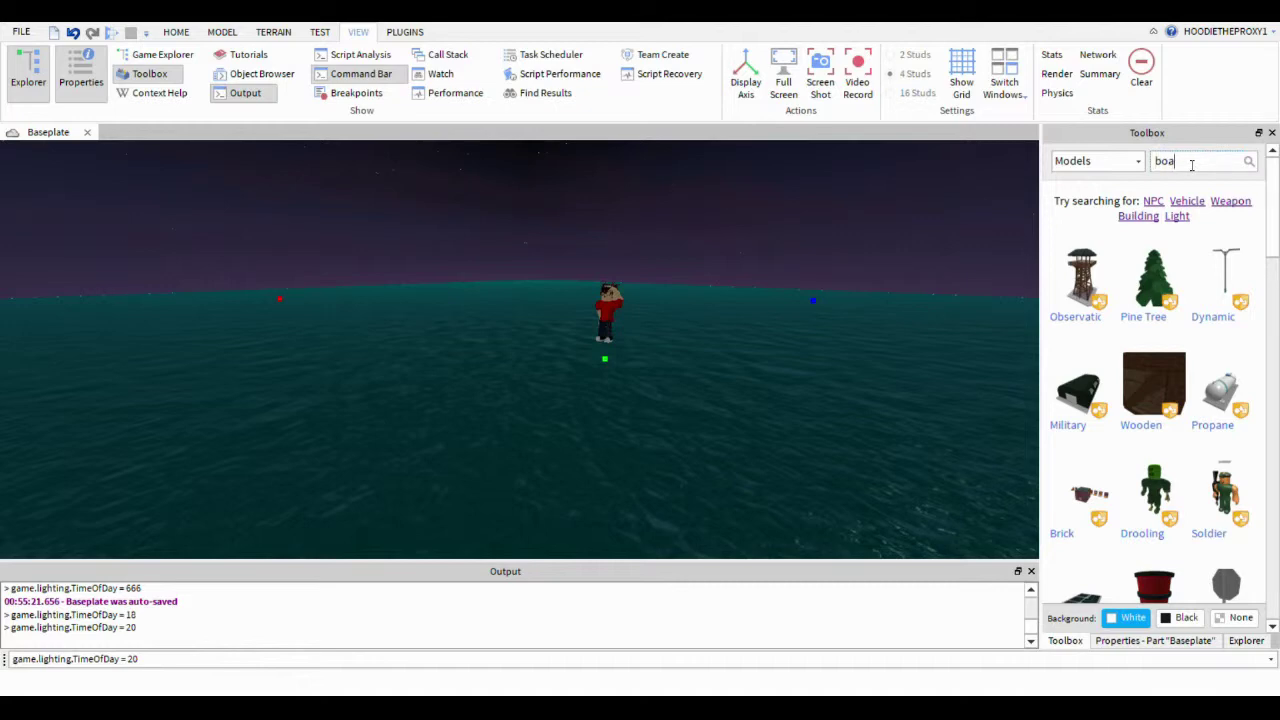
{"action": "type", "text": "t"}
{"action": "key", "text": "Return"}
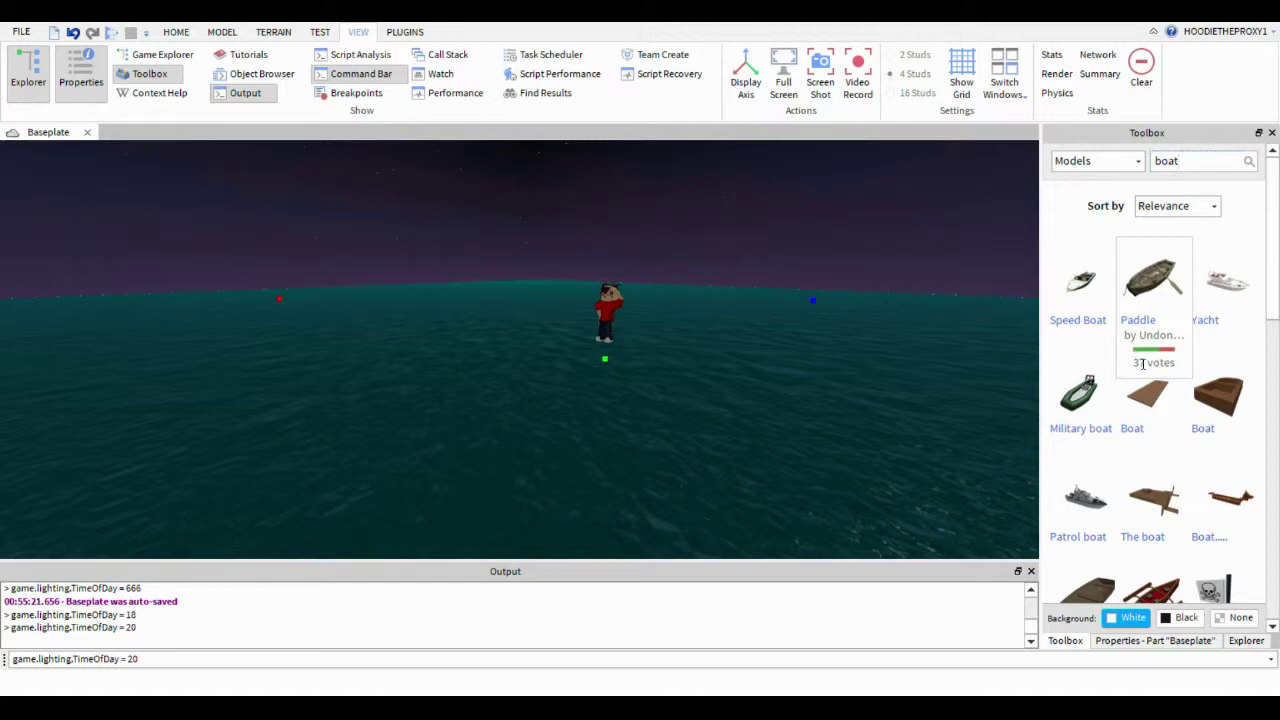
Step: Search the Toolbox models for "titanic" and insert the Inyo22's ship model into the scene
{"action": "scroll", "coordinate": [1142, 364], "scroll_direction": "down", "scroll_amount": 5}
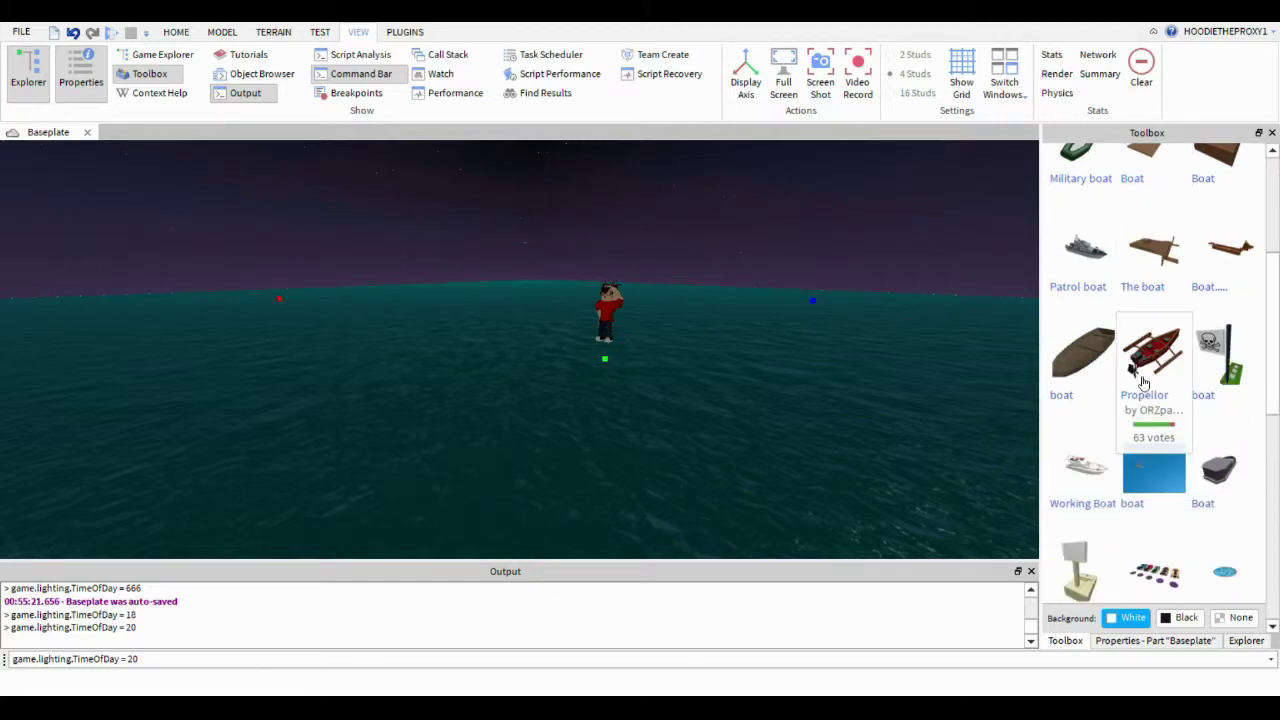
{"action": "scroll", "coordinate": [1100, 380], "scroll_direction": "down", "scroll_amount": 2}
{"action": "scroll", "coordinate": [1108, 376], "scroll_direction": "up", "scroll_amount": 6}
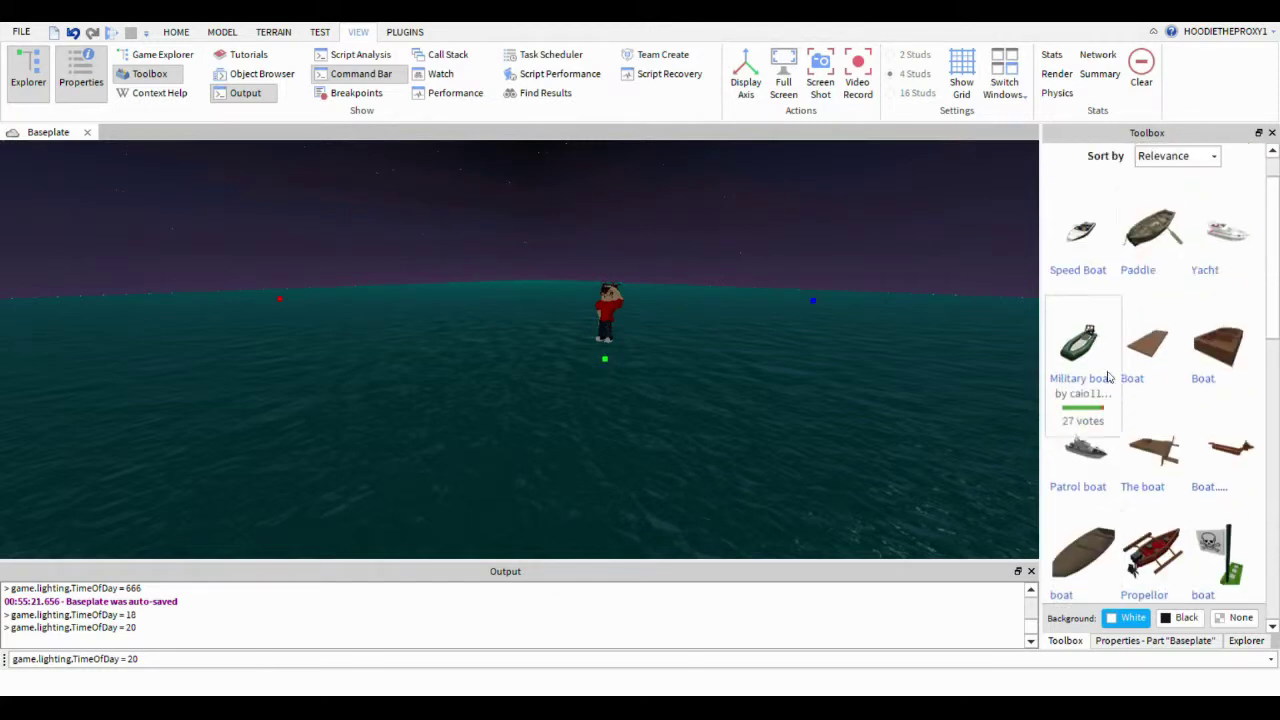
{"action": "scroll", "coordinate": [1108, 377], "scroll_direction": "up", "scroll_amount": 1}
{"action": "left_click_drag", "start_coordinate": [1191, 168], "coordinate": [911, 187]}
{"action": "key", "text": "BackSpace"}
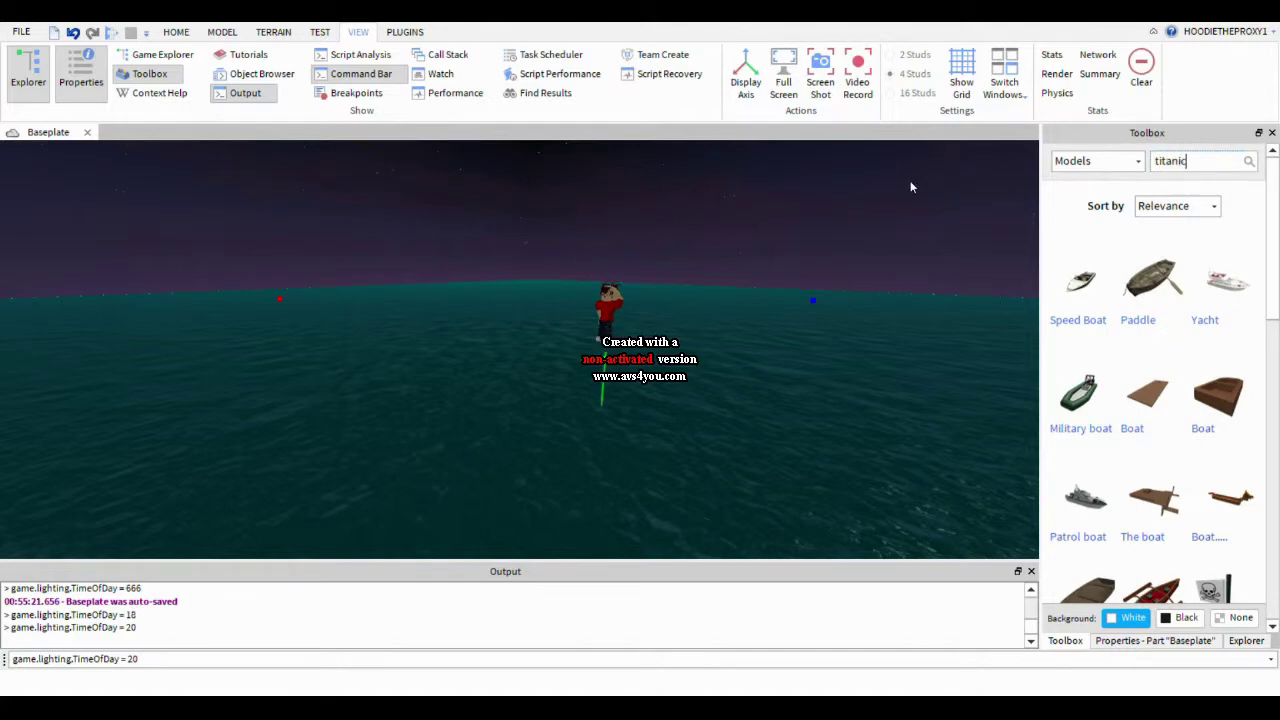
{"action": "key", "text": "Return"}
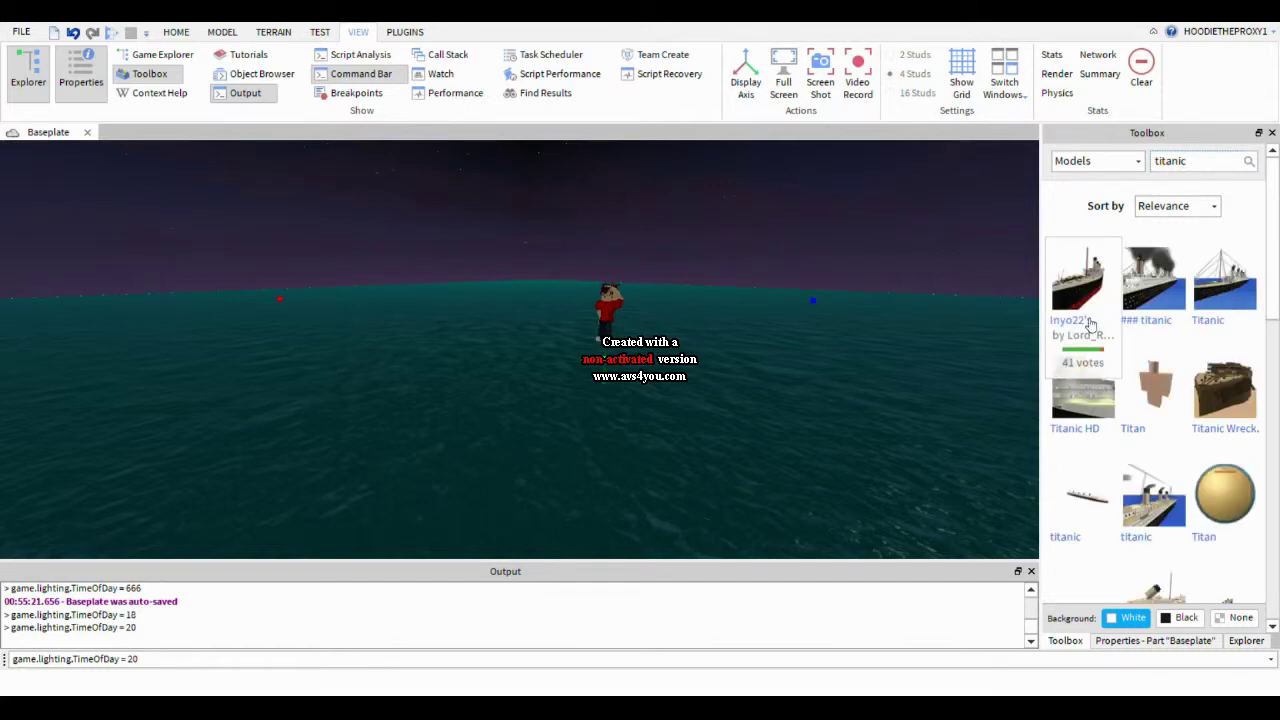
{"action": "left_click", "coordinate": [1090, 324]}
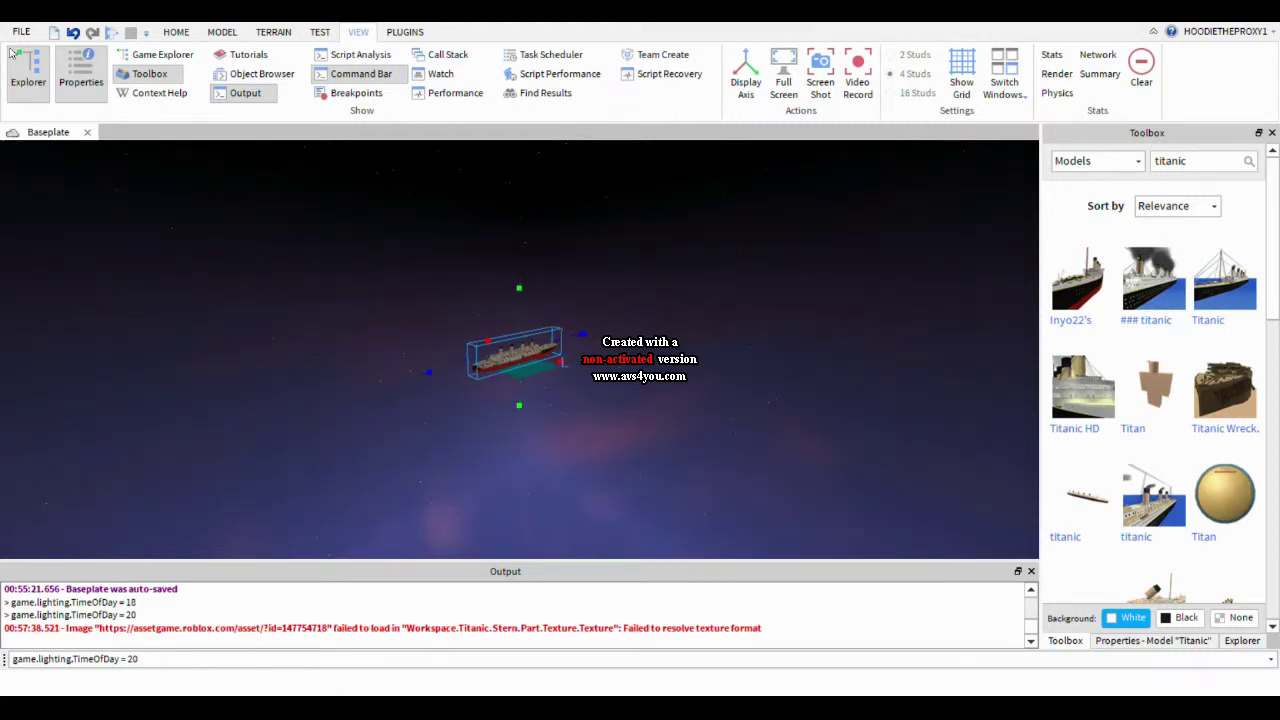
Step: Activate the Scale tool and examine the Titanic's size against the Baseplate and the character model
{"action": "left_click", "coordinate": [178, 32]}
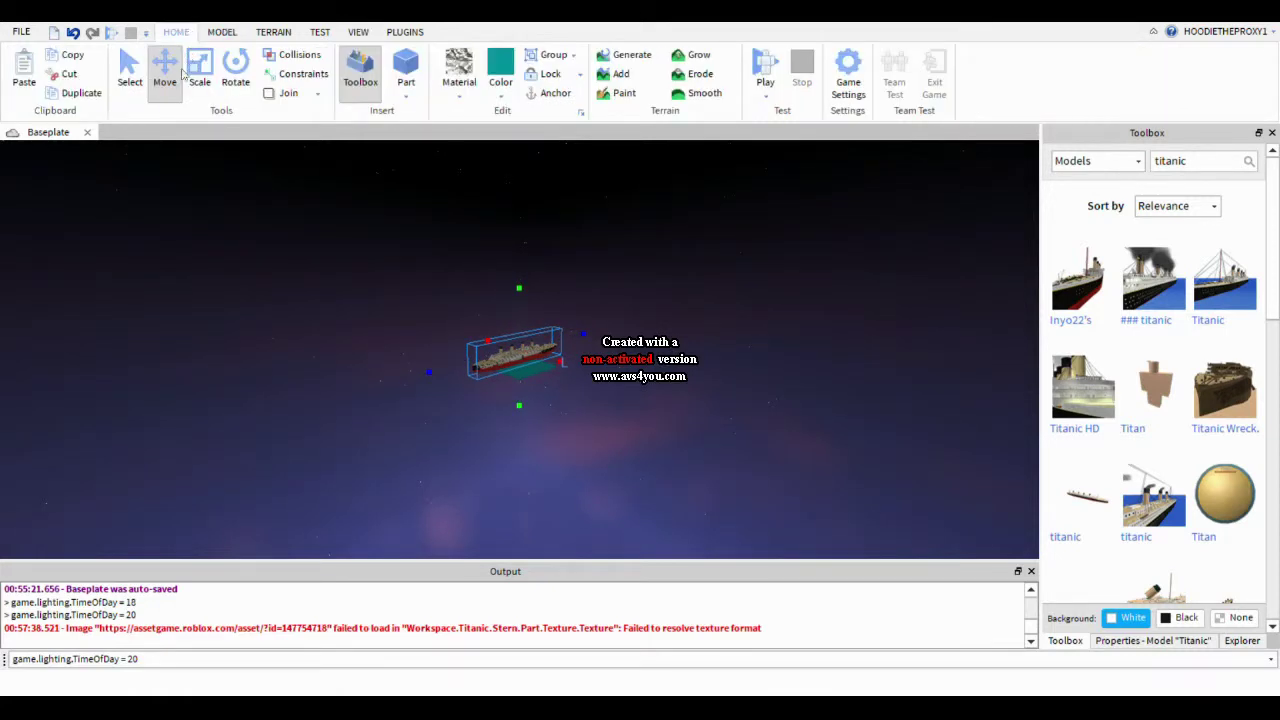
{"action": "left_click", "coordinate": [201, 76]}
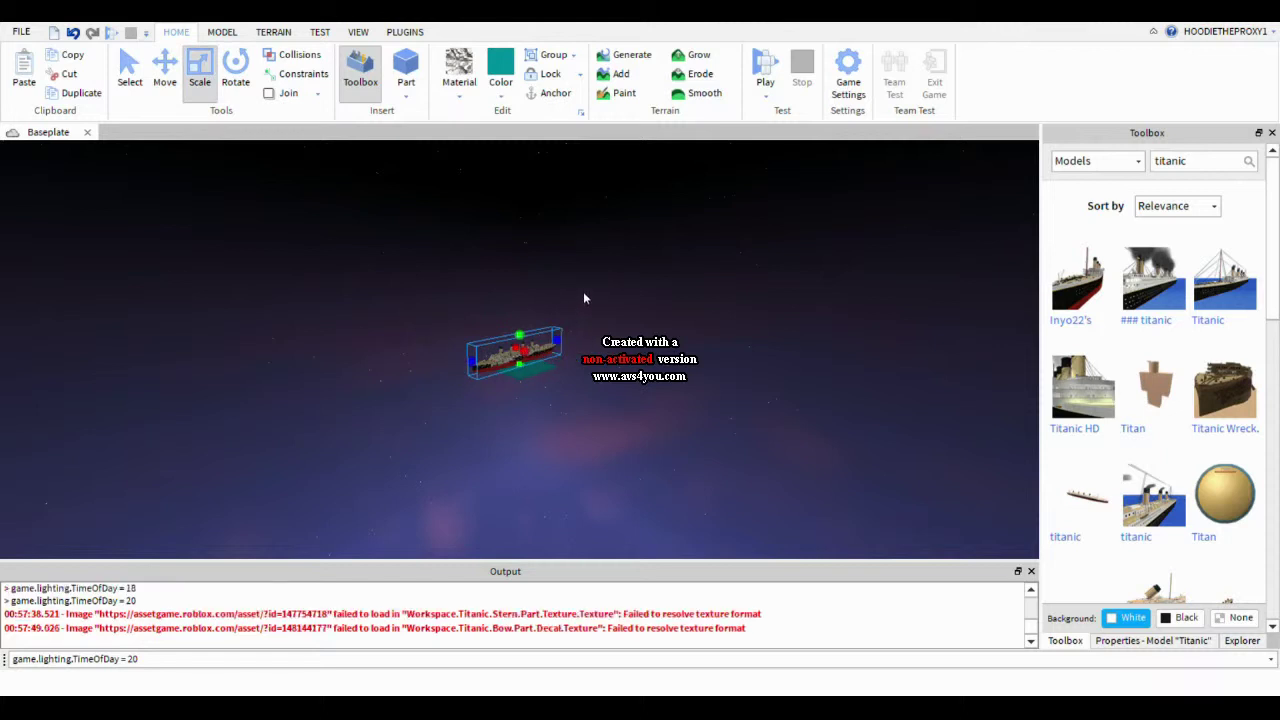
{"action": "right_click_drag", "start_coordinate": [584, 298], "coordinate": [586, 300]}
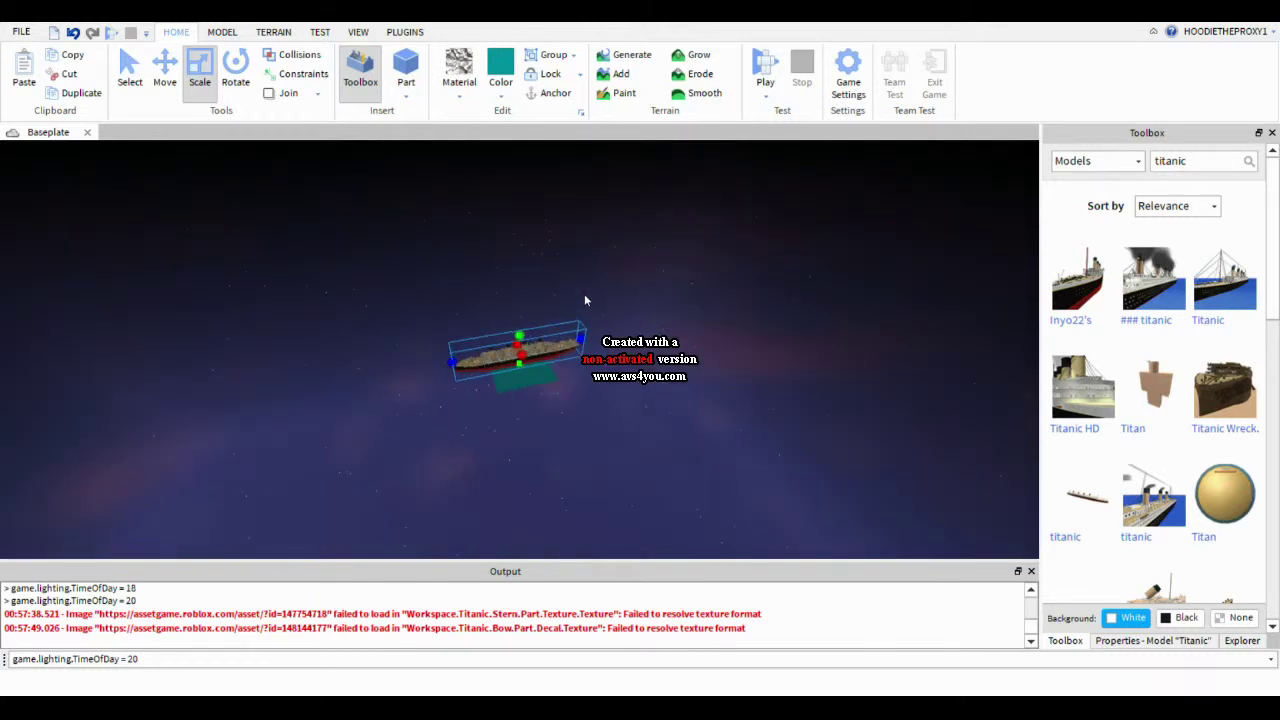
{"action": "scroll", "coordinate": [586, 300], "scroll_direction": "up", "scroll_amount": 5}
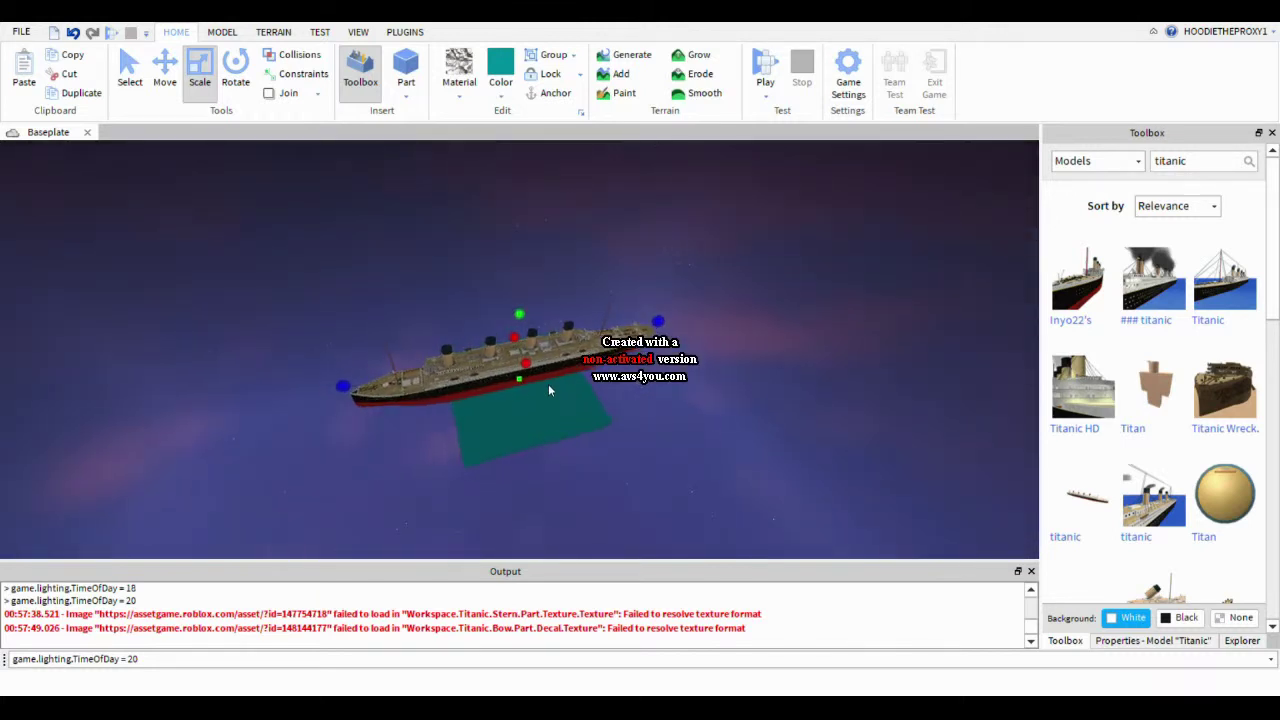
{"action": "left_click", "coordinate": [516, 423]}
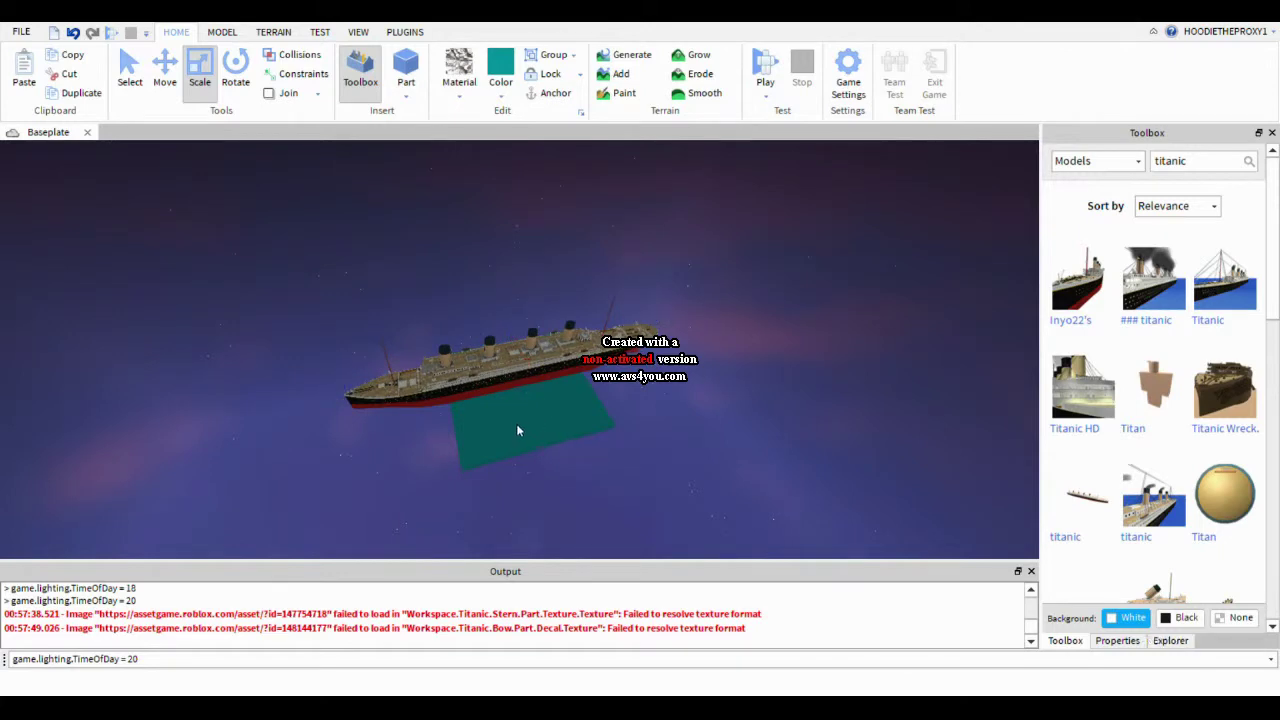
{"action": "left_click", "coordinate": [1170, 640]}
{"action": "scroll", "coordinate": [1160, 290], "scroll_direction": "up", "scroll_amount": 2}
{"action": "scroll", "coordinate": [1137, 257], "scroll_direction": "up", "scroll_amount": 3}
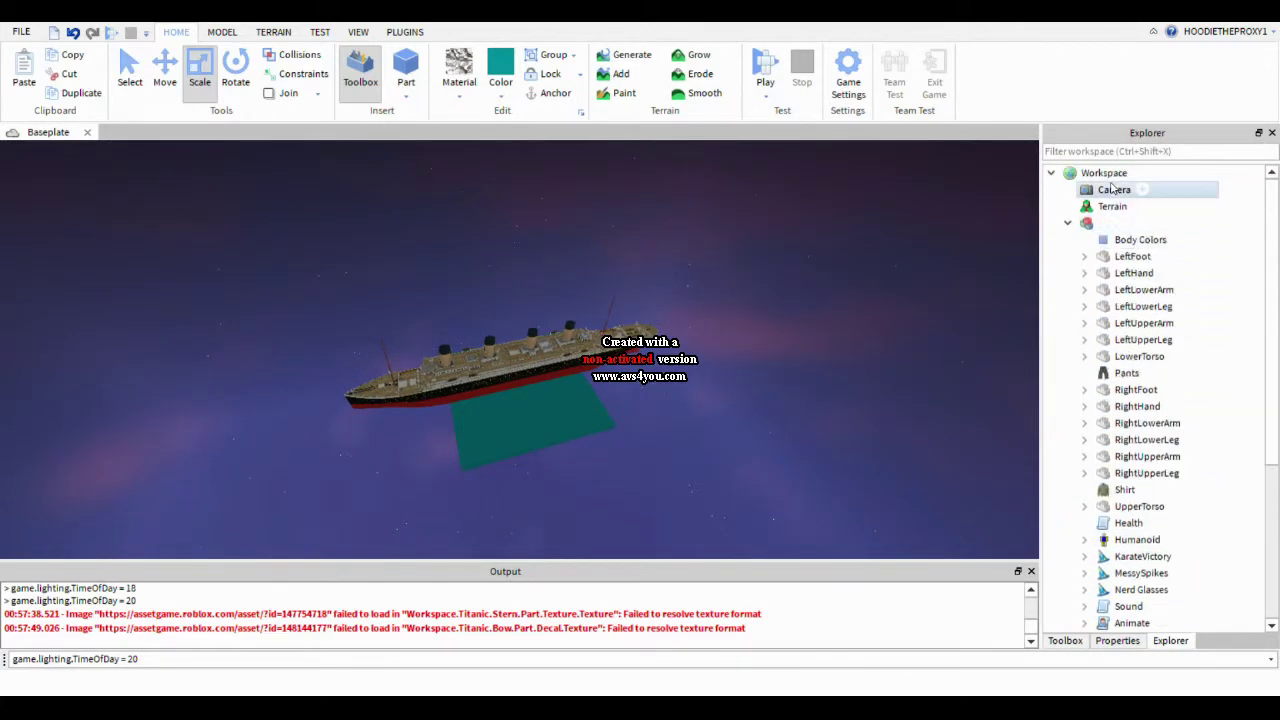
{"action": "left_click", "coordinate": [1147, 222]}
{"action": "key", "text": "f"}
{"action": "right_click_drag", "start_coordinate": [471, 383], "coordinate": [471, 383]}
{"action": "key", "text": "s"}
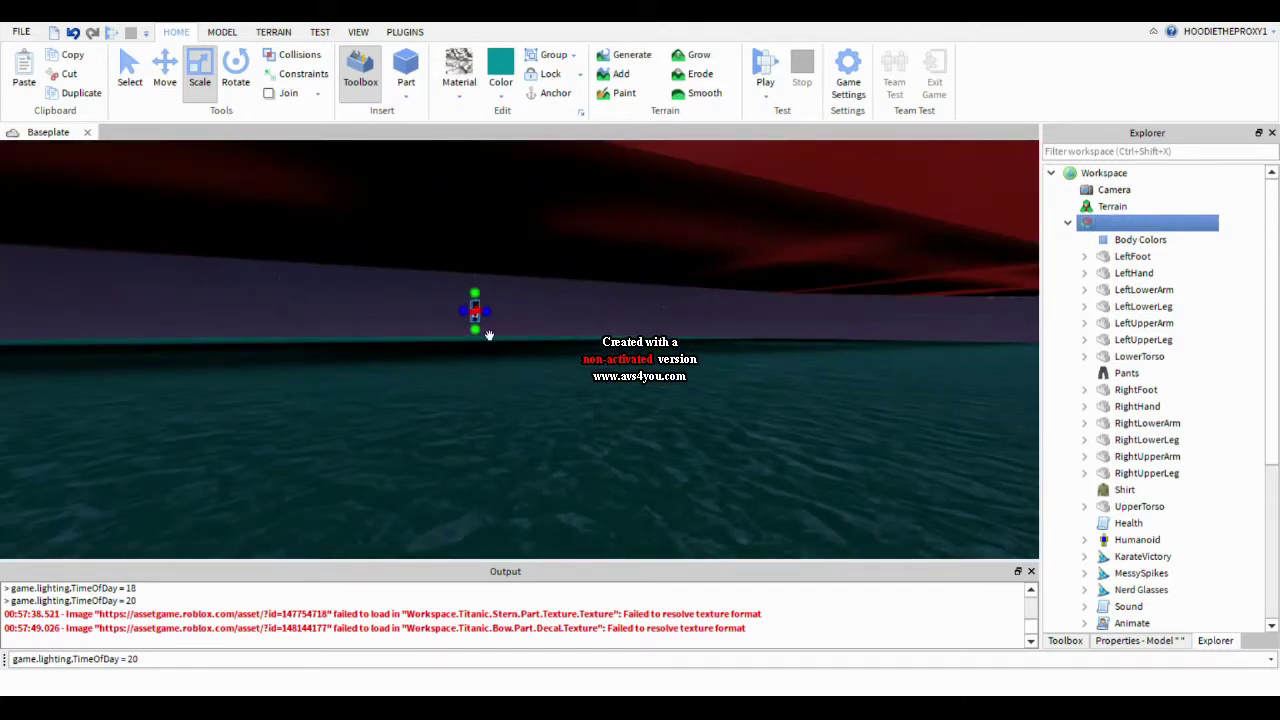
{"action": "right_click_drag", "start_coordinate": [494, 331], "coordinate": [533, 310]}
Step: Select the Titanic model and delete it from the scene
{"action": "left_click", "coordinate": [525, 320]}
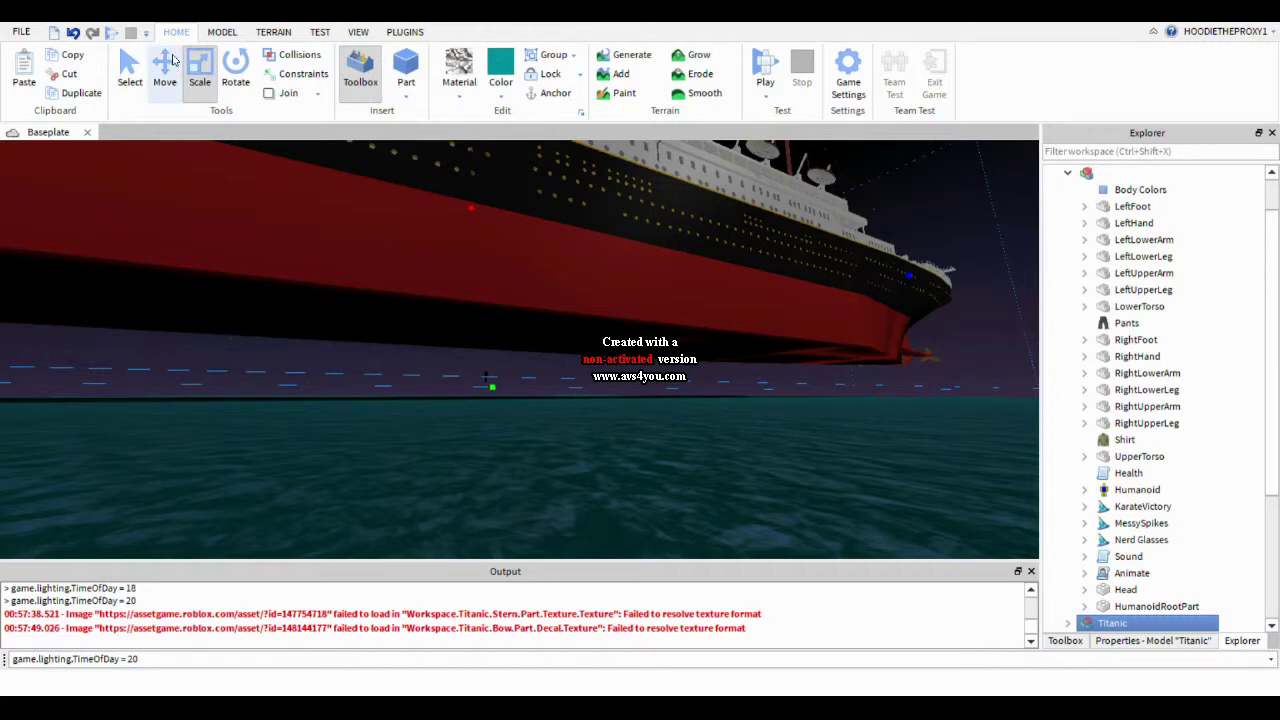
{"action": "right_click_drag", "start_coordinate": [690, 229], "coordinate": [606, 240]}
{"action": "scroll", "coordinate": [681, 221], "scroll_direction": "down", "scroll_amount": 1}
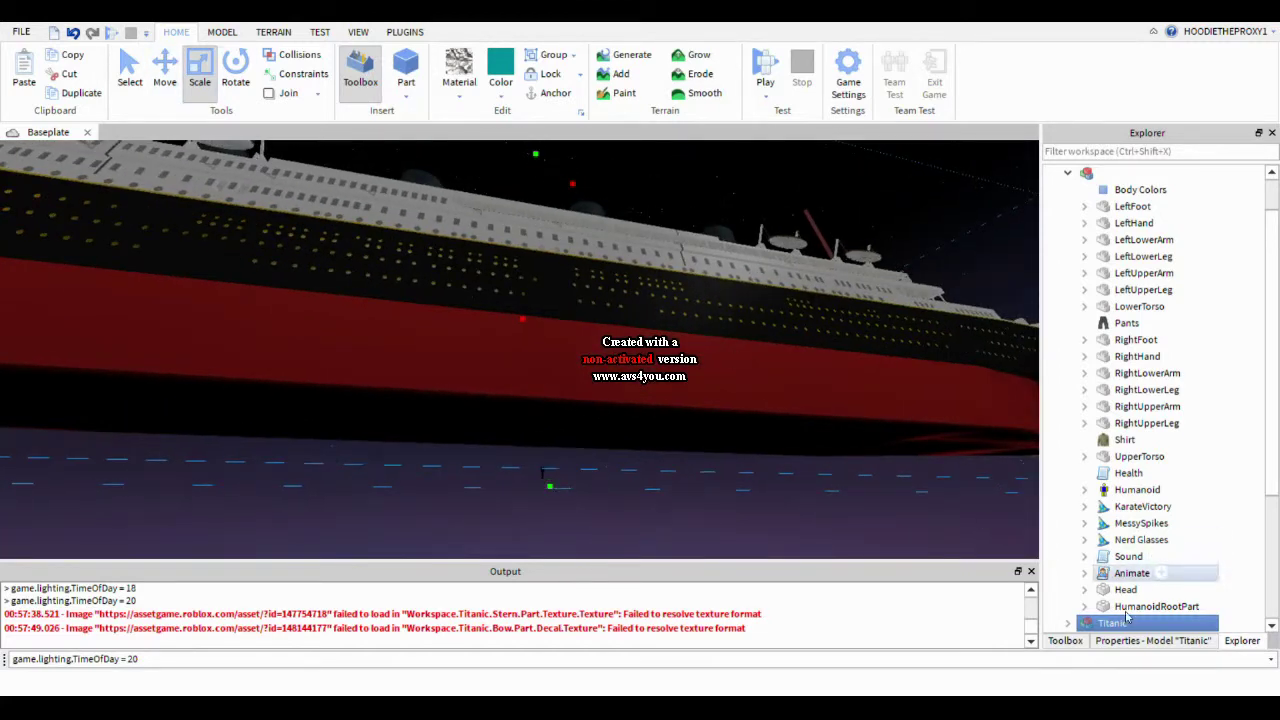
{"action": "right_click_drag", "start_coordinate": [938, 437], "coordinate": [700, 412]}
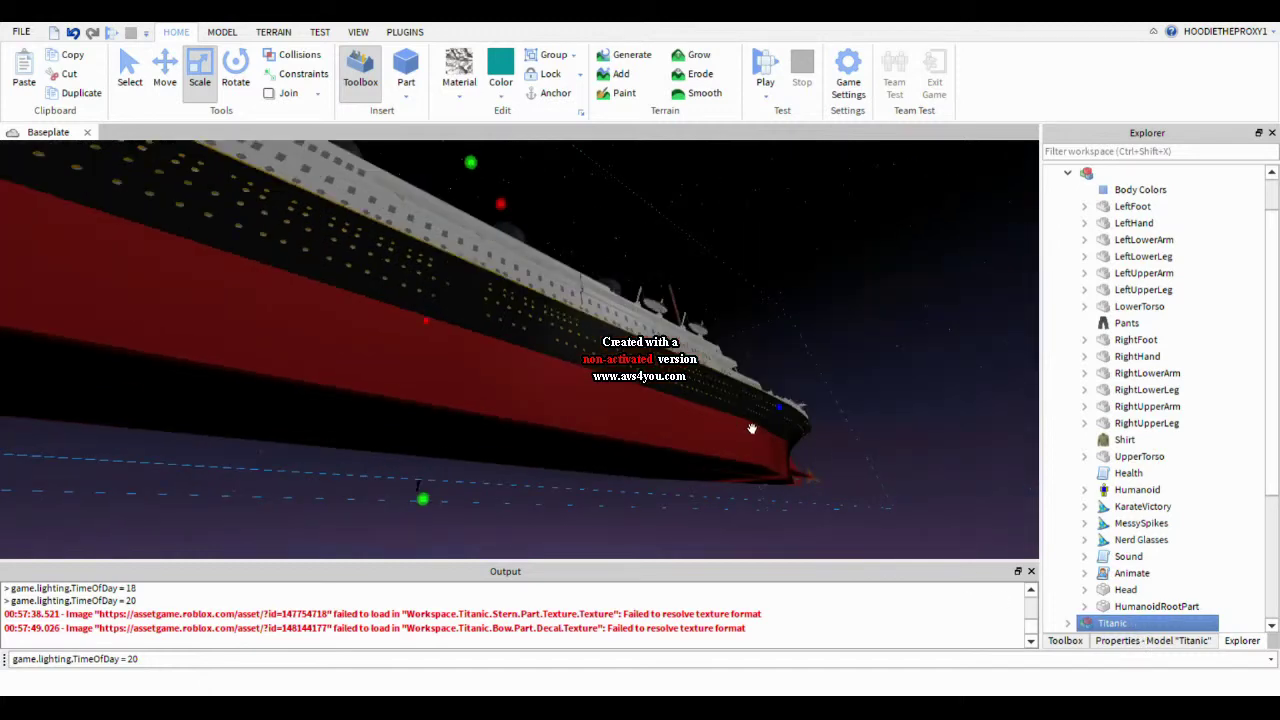
{"action": "key", "text": "Delete"}
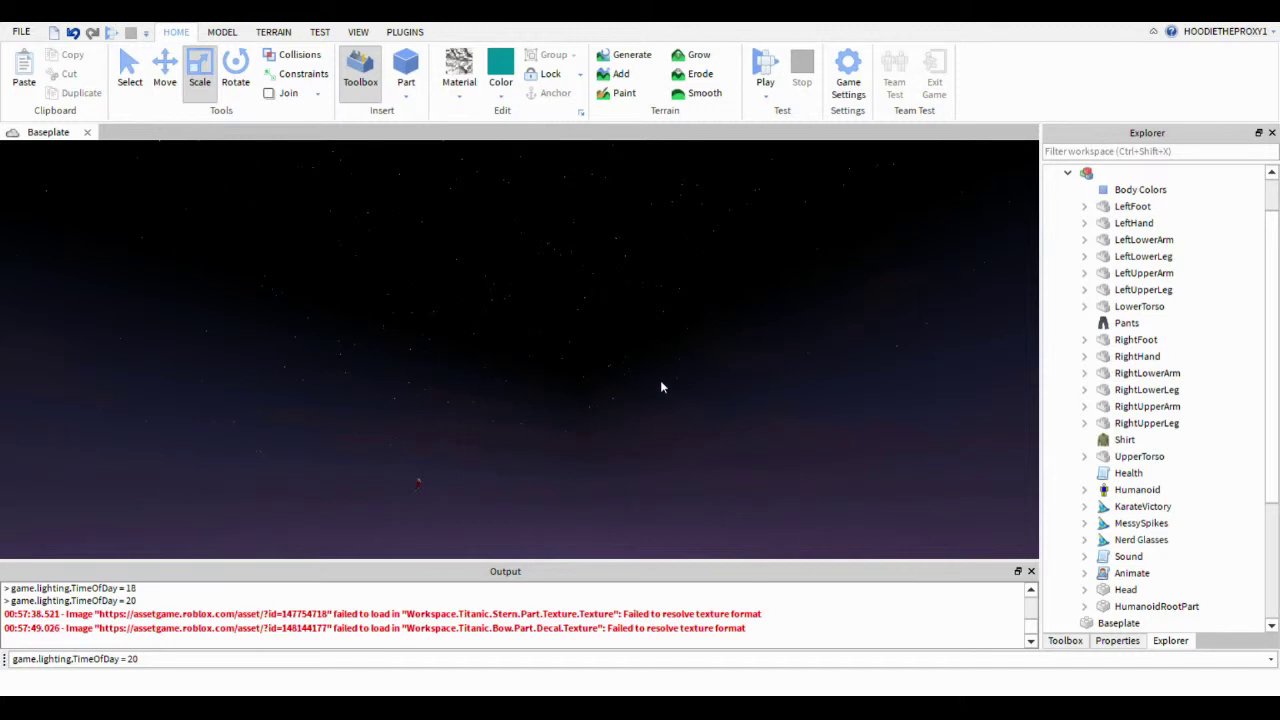
Step: Frame the character up close again and search the Toolbox models for "boat"
{"action": "right_click_drag", "start_coordinate": [660, 381], "coordinate": [661, 387]}
{"action": "key", "text": "w"}
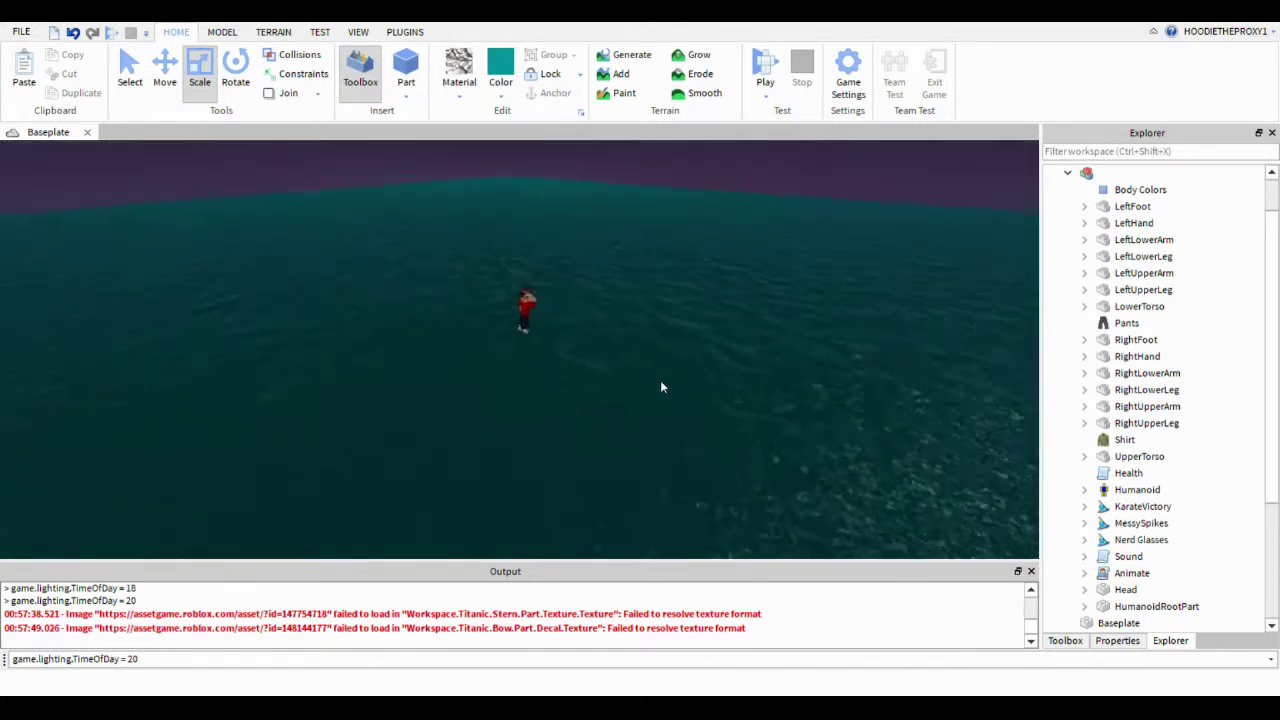
{"action": "scroll", "coordinate": [660, 387], "scroll_direction": "up", "scroll_amount": 3}
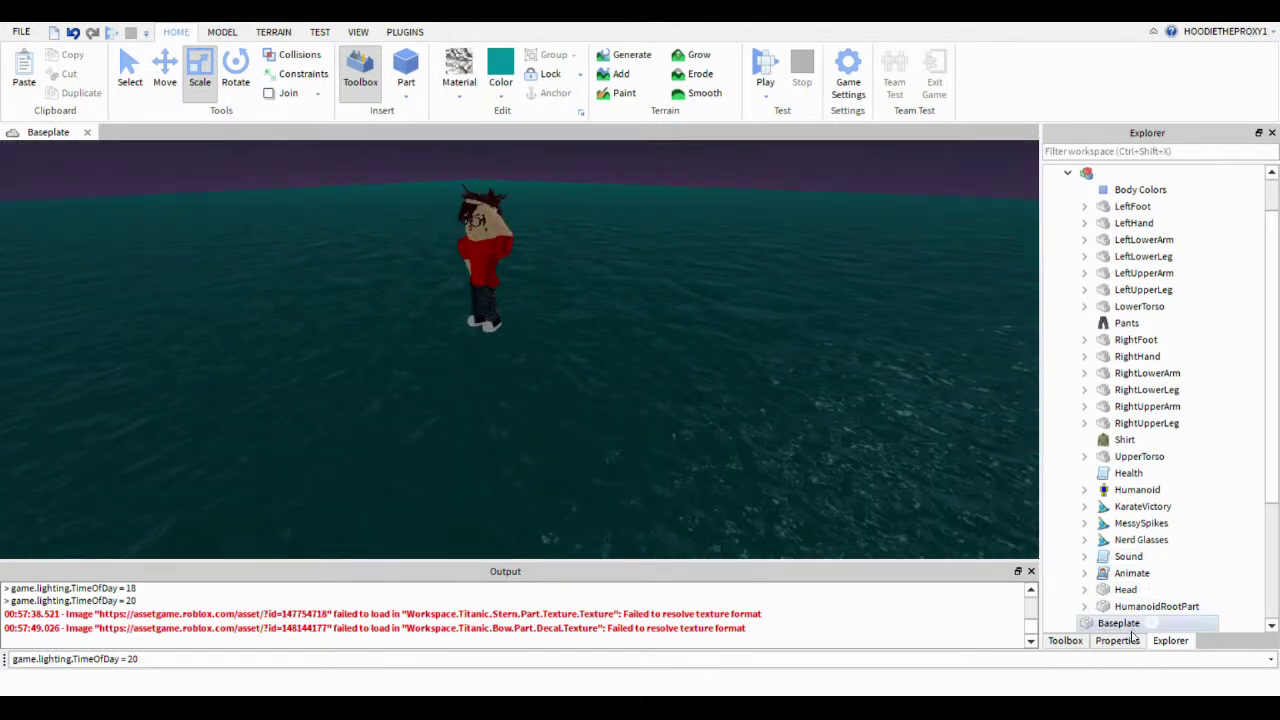
{"action": "left_click", "coordinate": [1117, 640]}
{"action": "left_click", "coordinate": [1065, 640]}
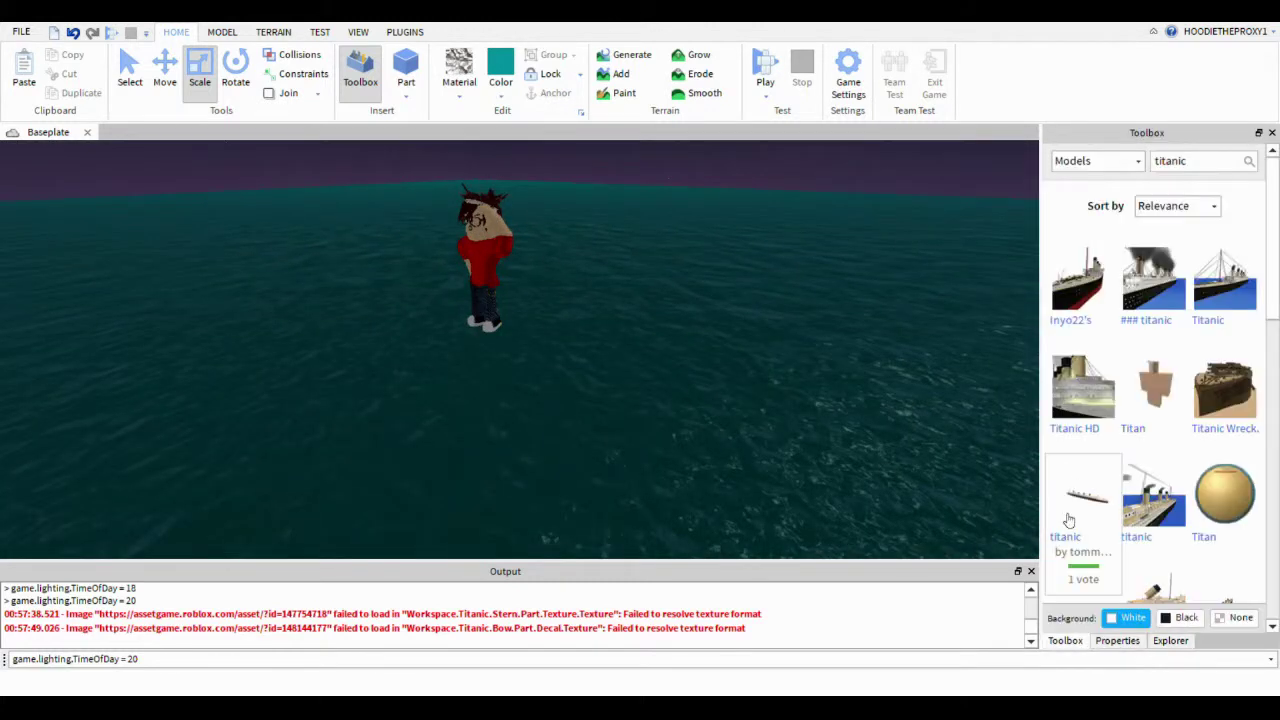
{"action": "double_click", "coordinate": [1208, 163]}
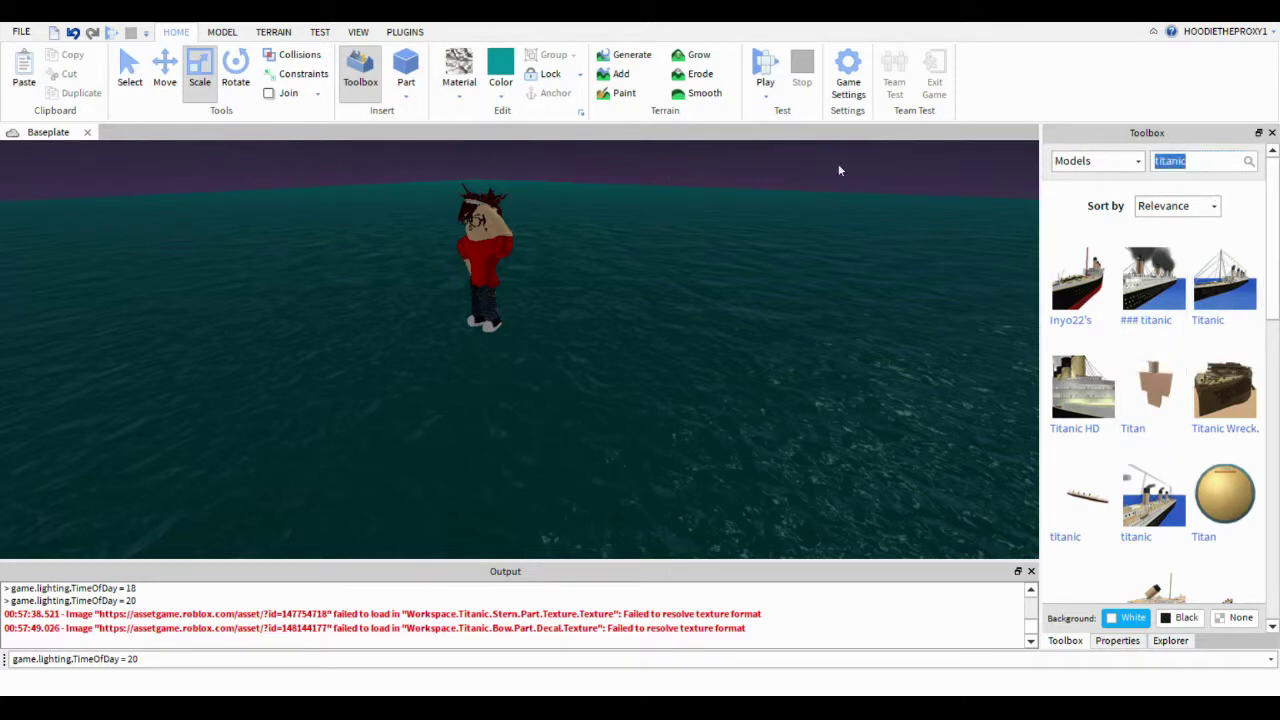
{"action": "key", "text": "BackSpace"}
{"action": "type", "text": "boat"}
{"action": "key", "text": "Return"}
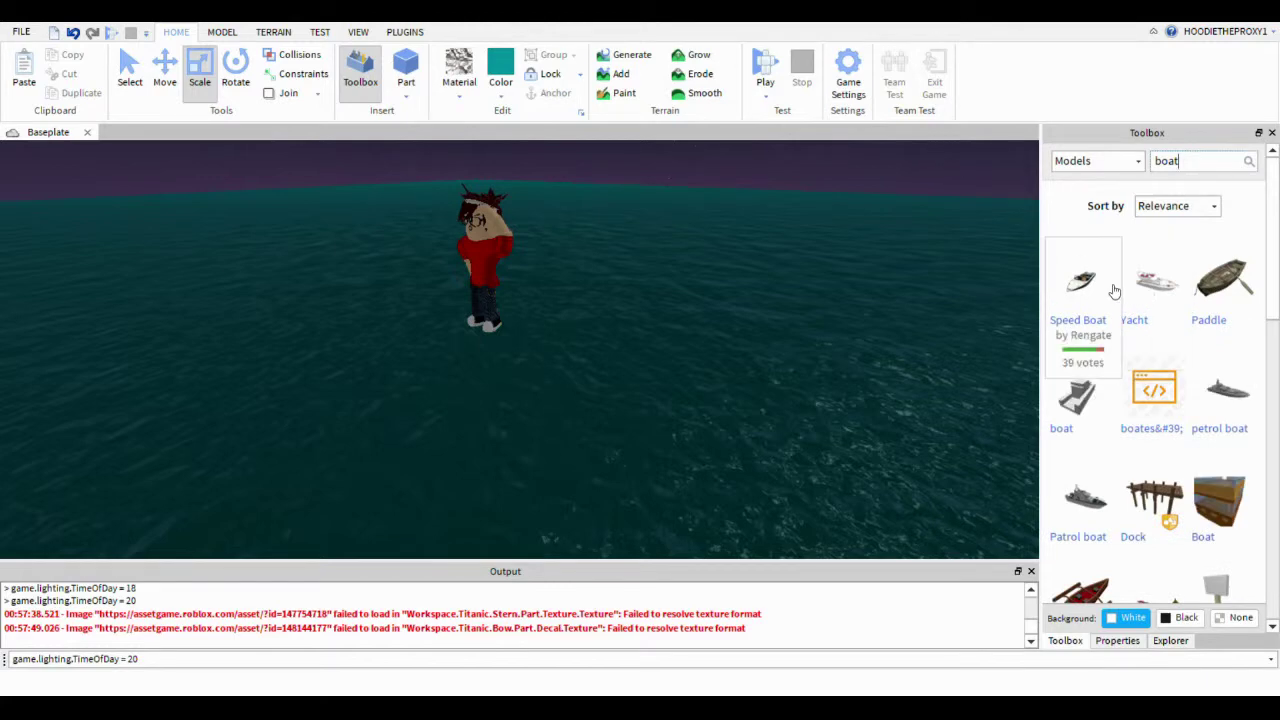
Step: Try the "Boat Working" model by inserting it, and delete it again
{"action": "scroll", "coordinate": [1219, 487], "scroll_direction": "down", "scroll_amount": 5}
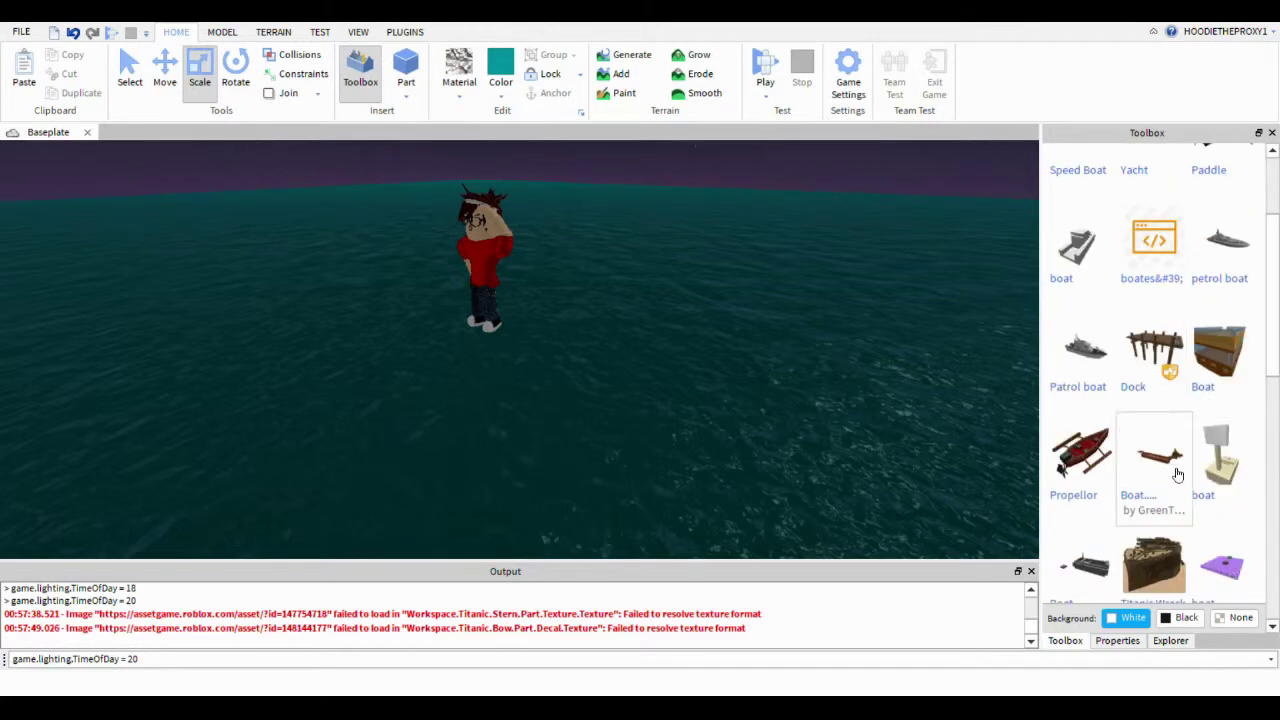
{"action": "scroll", "coordinate": [1190, 465], "scroll_direction": "down", "scroll_amount": 2}
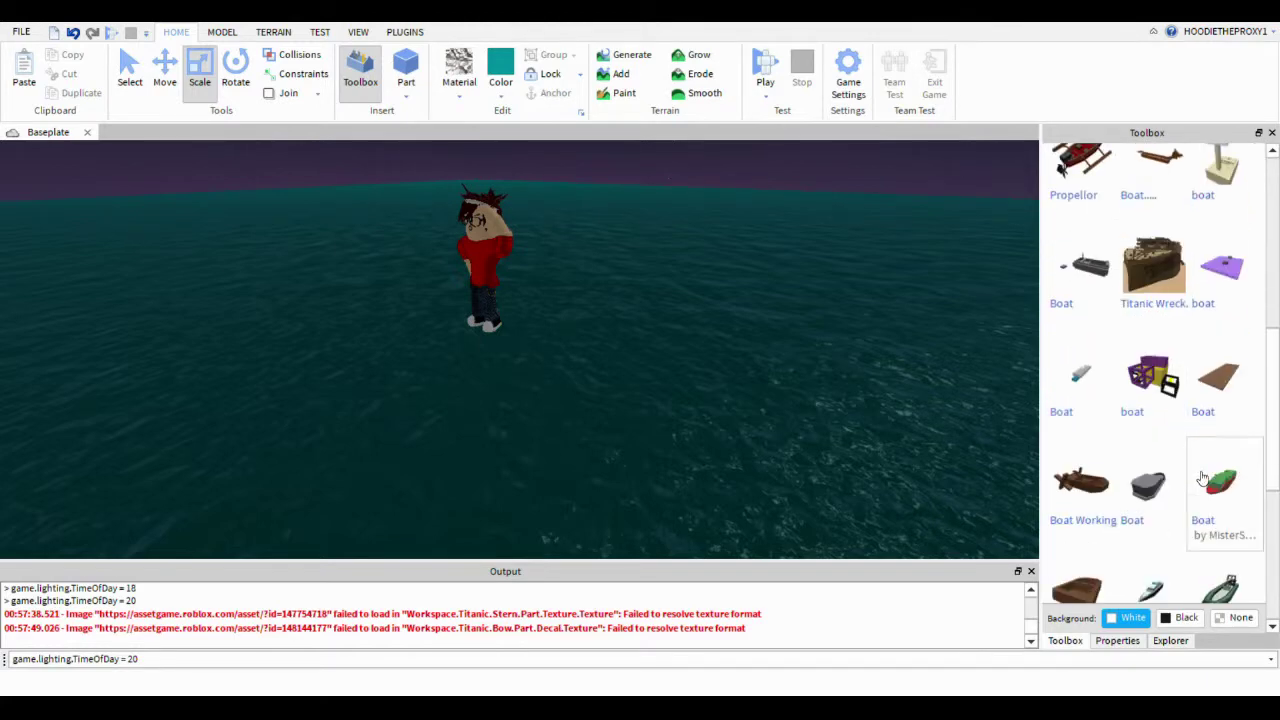
{"action": "left_click", "coordinate": [1094, 484]}
{"action": "scroll", "coordinate": [1097, 483], "scroll_direction": "down", "scroll_amount": 1}
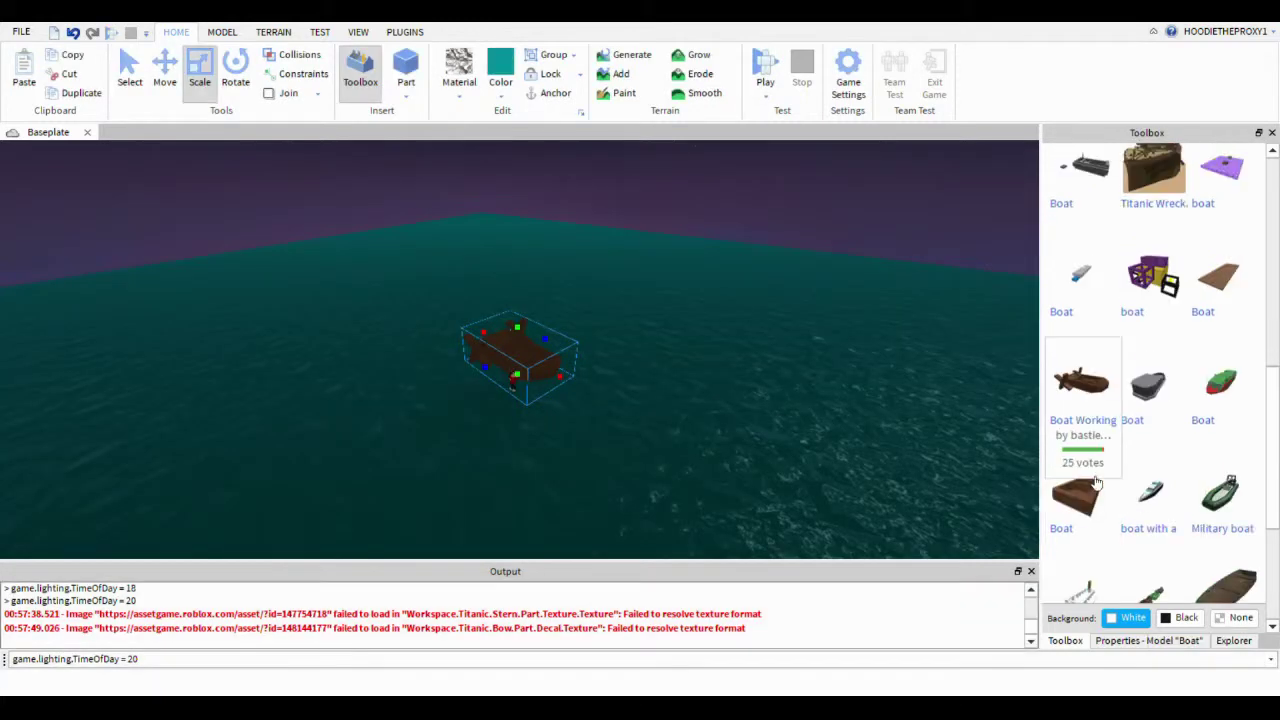
{"action": "key", "text": "Delete"}
Step: Insert the flat brown wooden "boat" model on the water and frame it together with the character
{"action": "scroll", "coordinate": [1100, 400], "scroll_direction": "down", "scroll_amount": 4}
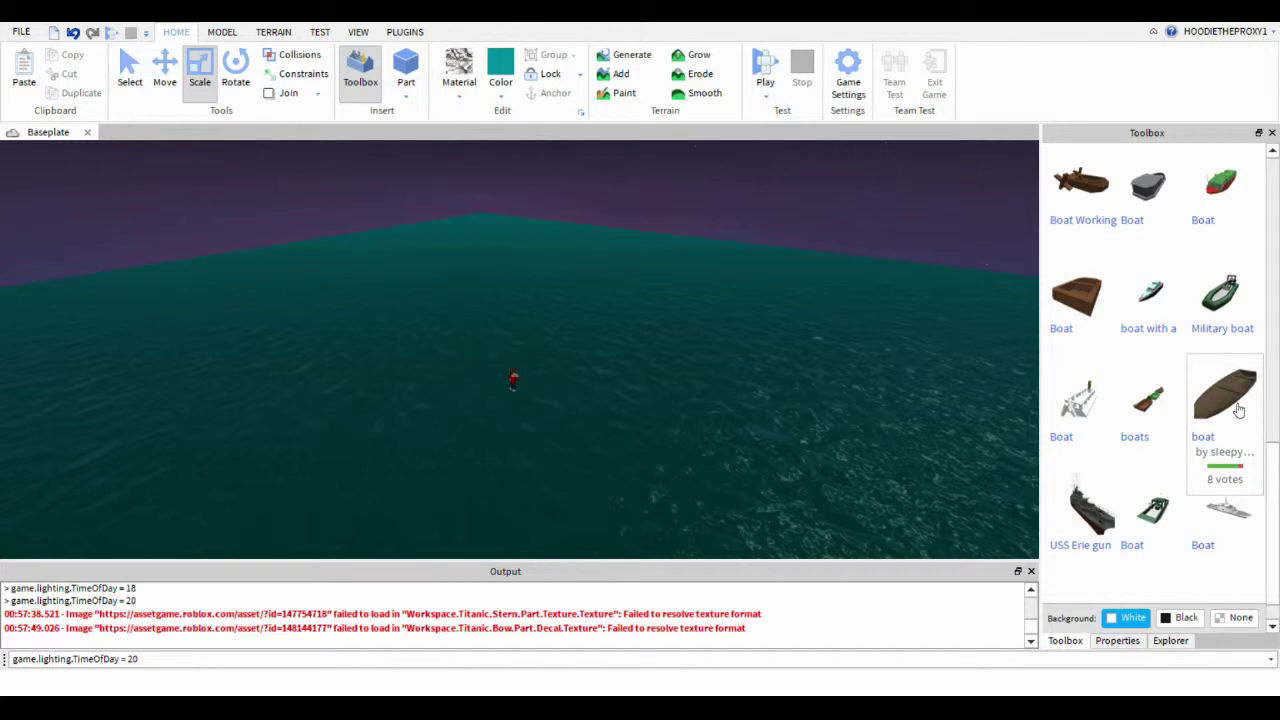
{"action": "left_click", "coordinate": [1238, 410]}
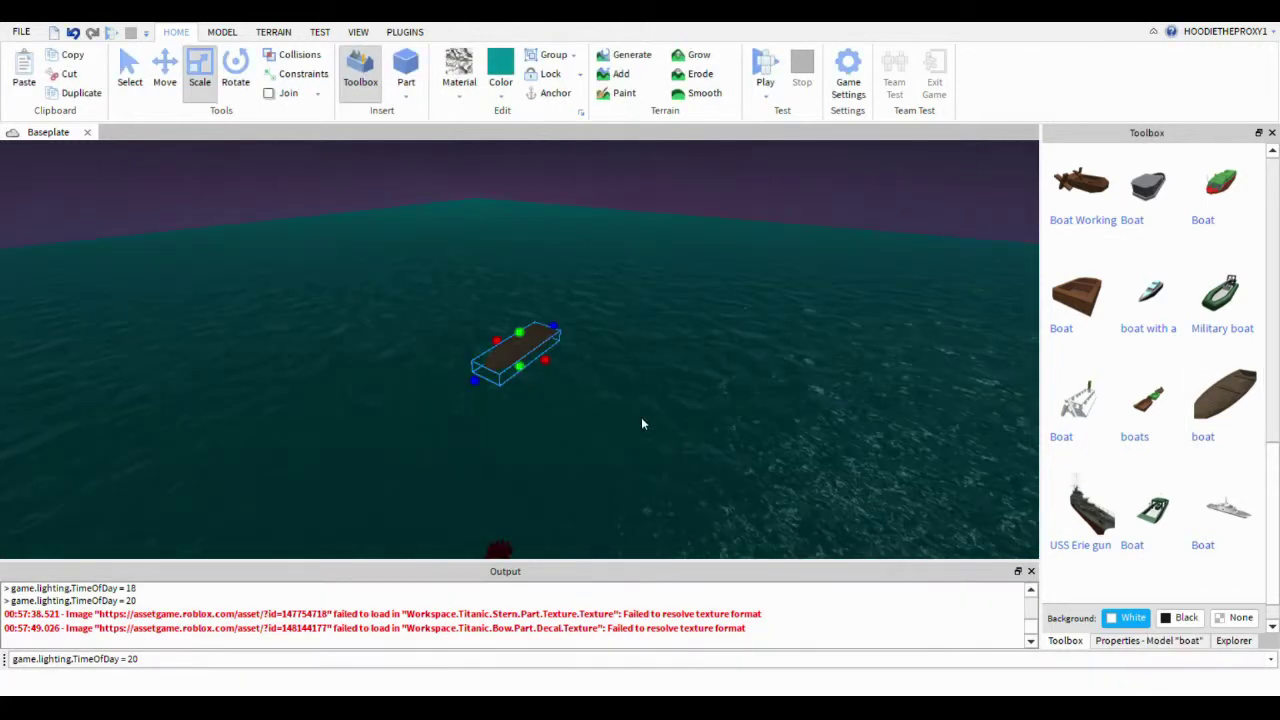
{"action": "key", "text": "f"}
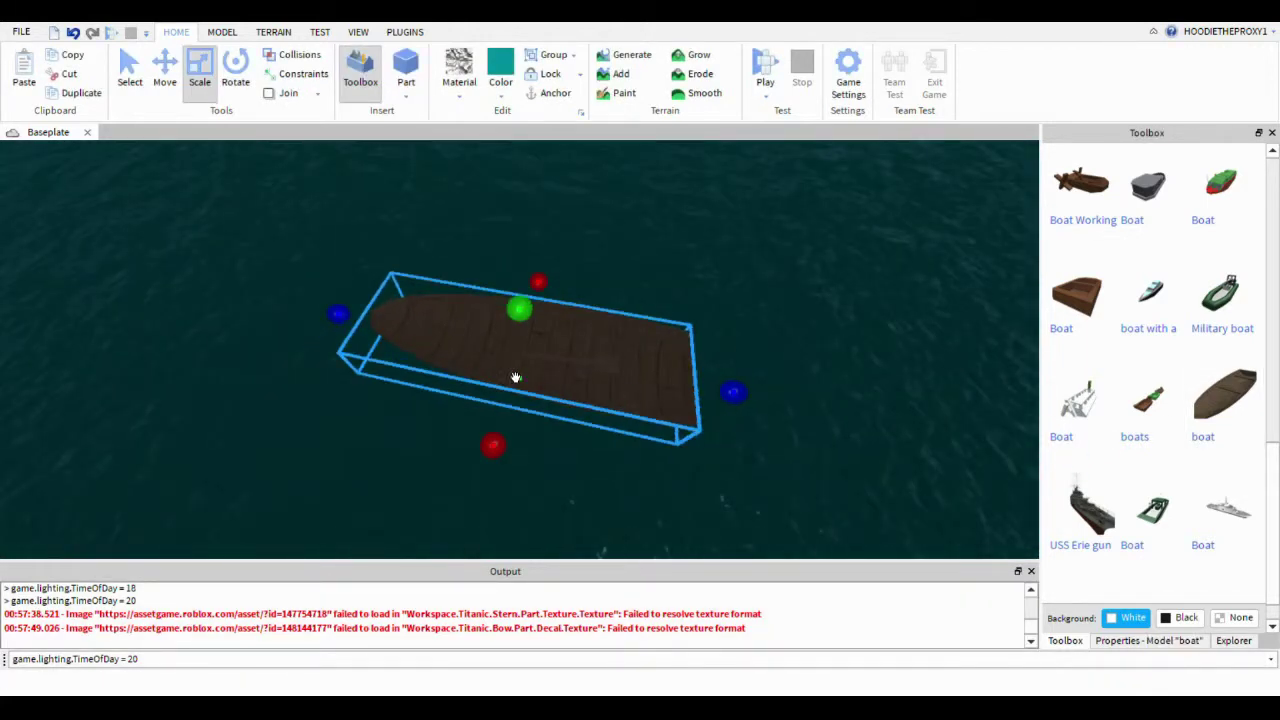
{"action": "left_click_drag", "start_coordinate": [516, 378], "coordinate": [322, 398]}
{"action": "right_click_drag", "start_coordinate": [322, 398], "coordinate": [324, 399]}
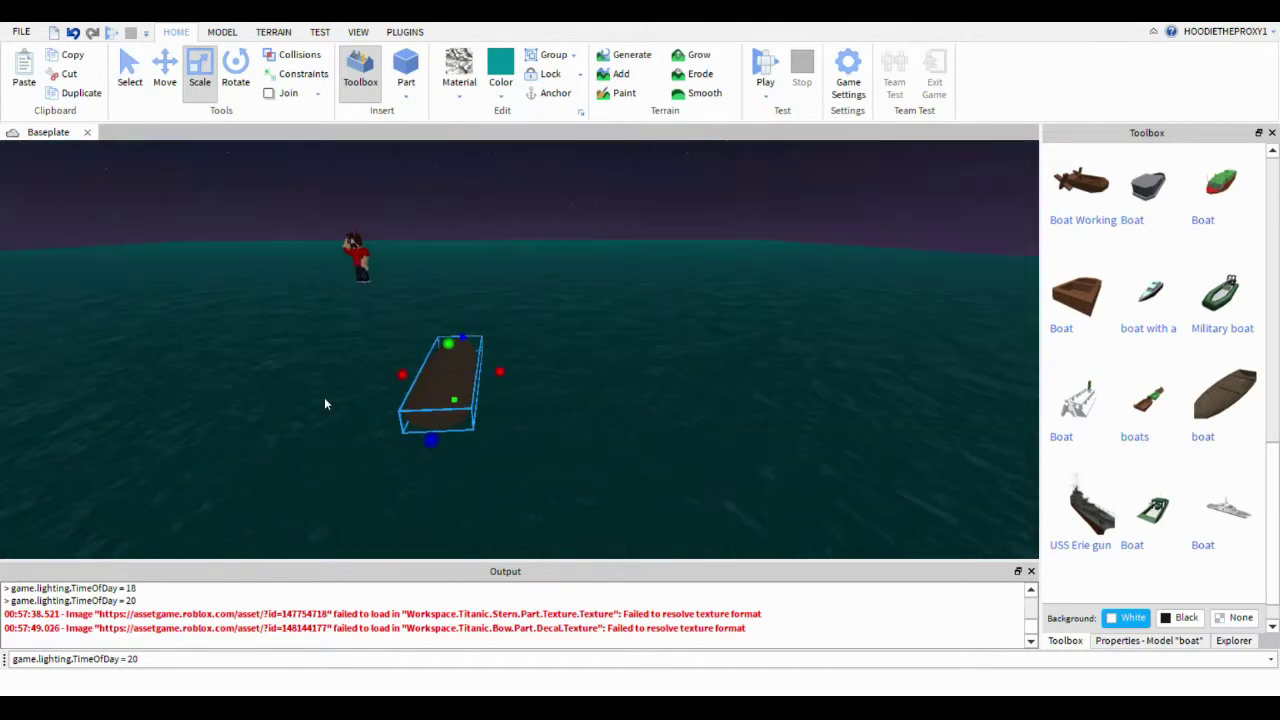
{"action": "left_click", "coordinate": [324, 398]}
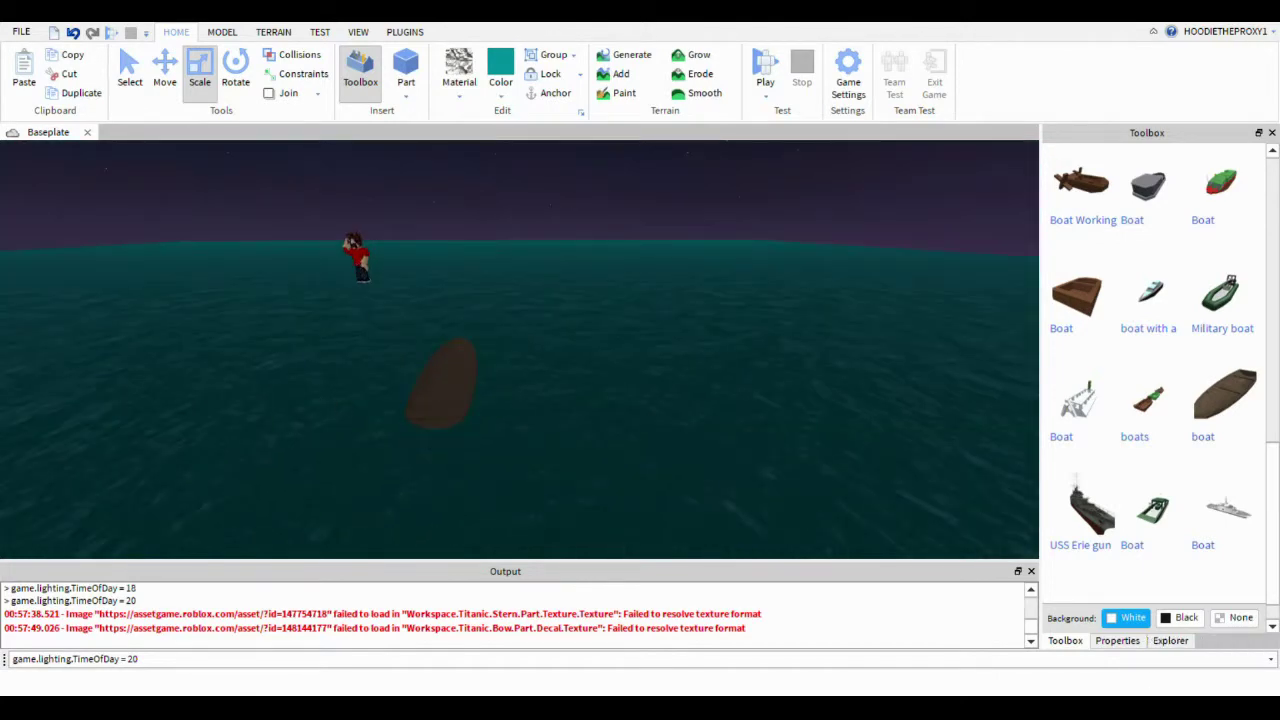
Step: Select the whole character model and move it horizontally towards the wooden boat
{"action": "left_click", "coordinate": [1181, 642]}
{"action": "scroll", "coordinate": [1100, 225], "scroll_direction": "up", "scroll_amount": 2}
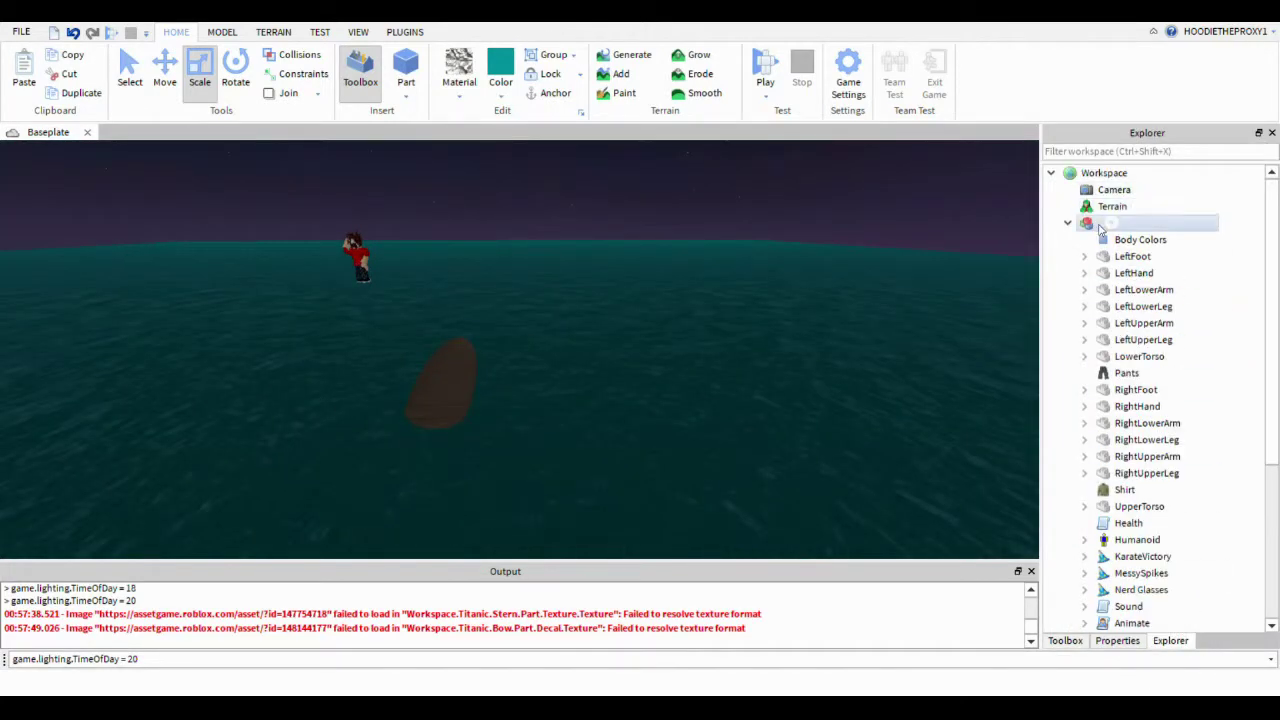
{"action": "left_click", "coordinate": [1100, 223]}
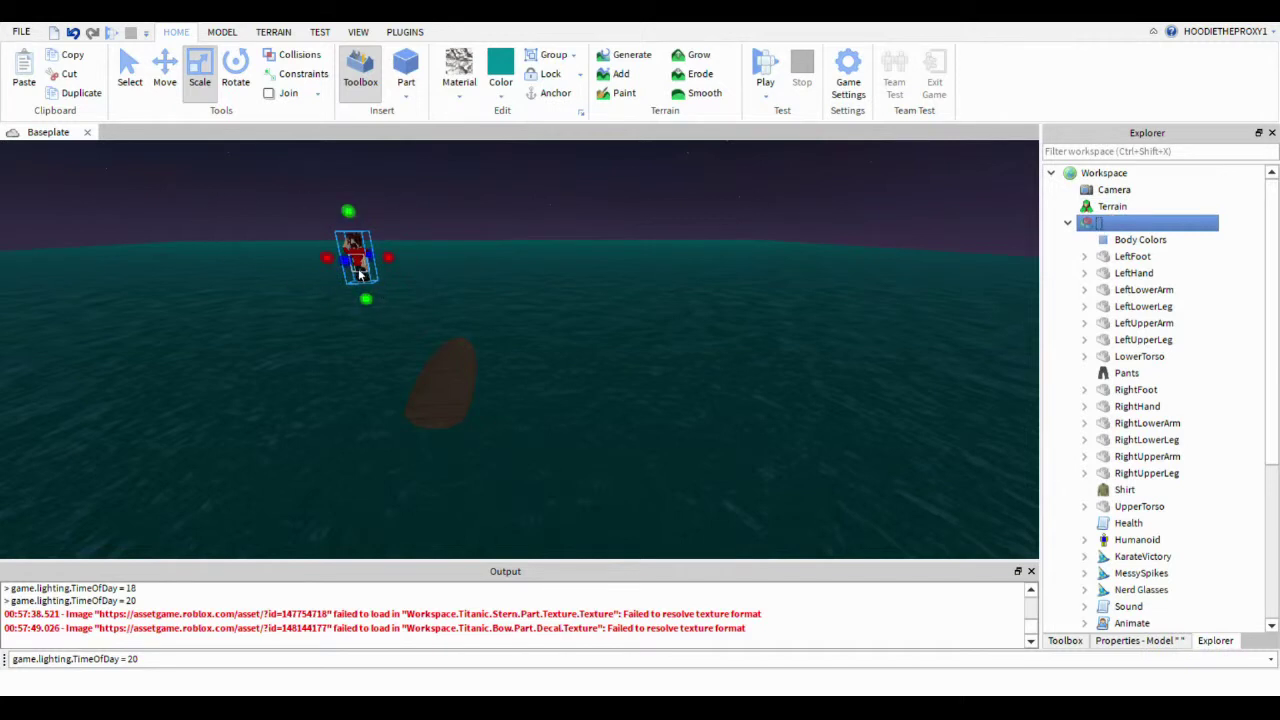
{"action": "left_click", "coordinate": [164, 70]}
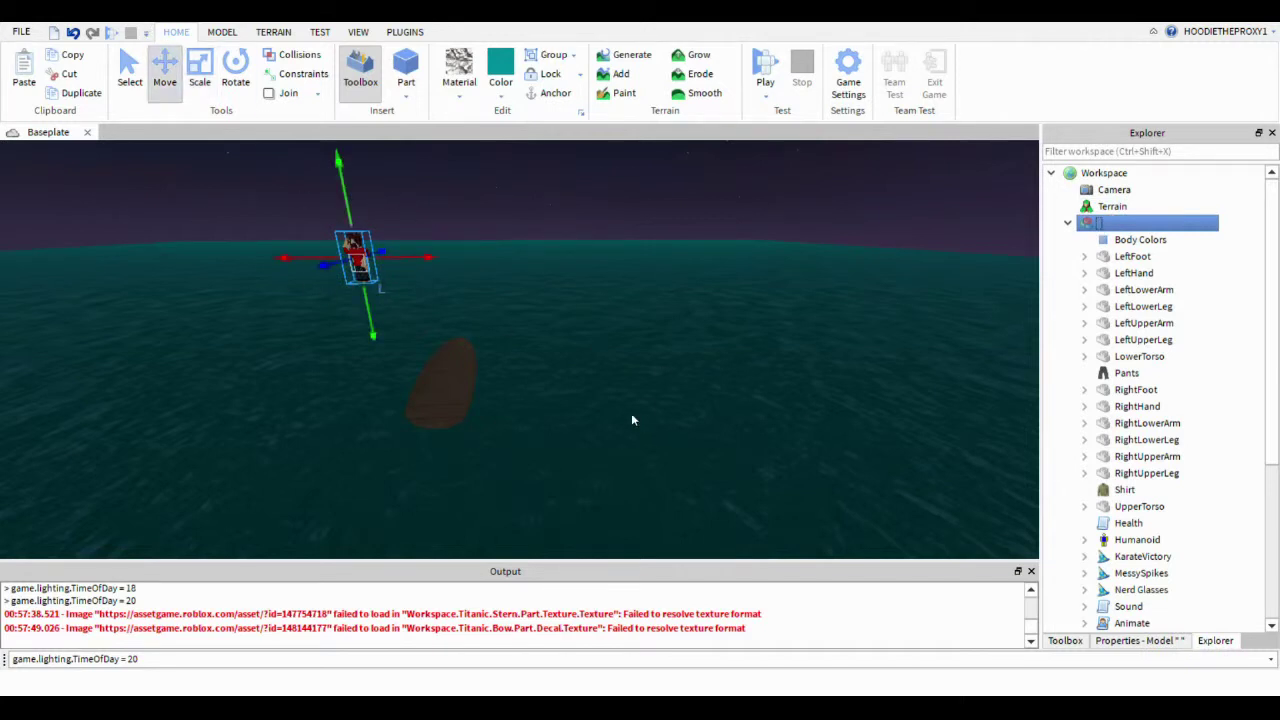
{"action": "left_click_drag", "start_coordinate": [424, 262], "coordinate": [532, 337]}
{"action": "right_click_drag", "start_coordinate": [535, 304], "coordinate": [537, 299]}
{"action": "scroll", "coordinate": [537, 299], "scroll_direction": "up", "scroll_amount": 3}
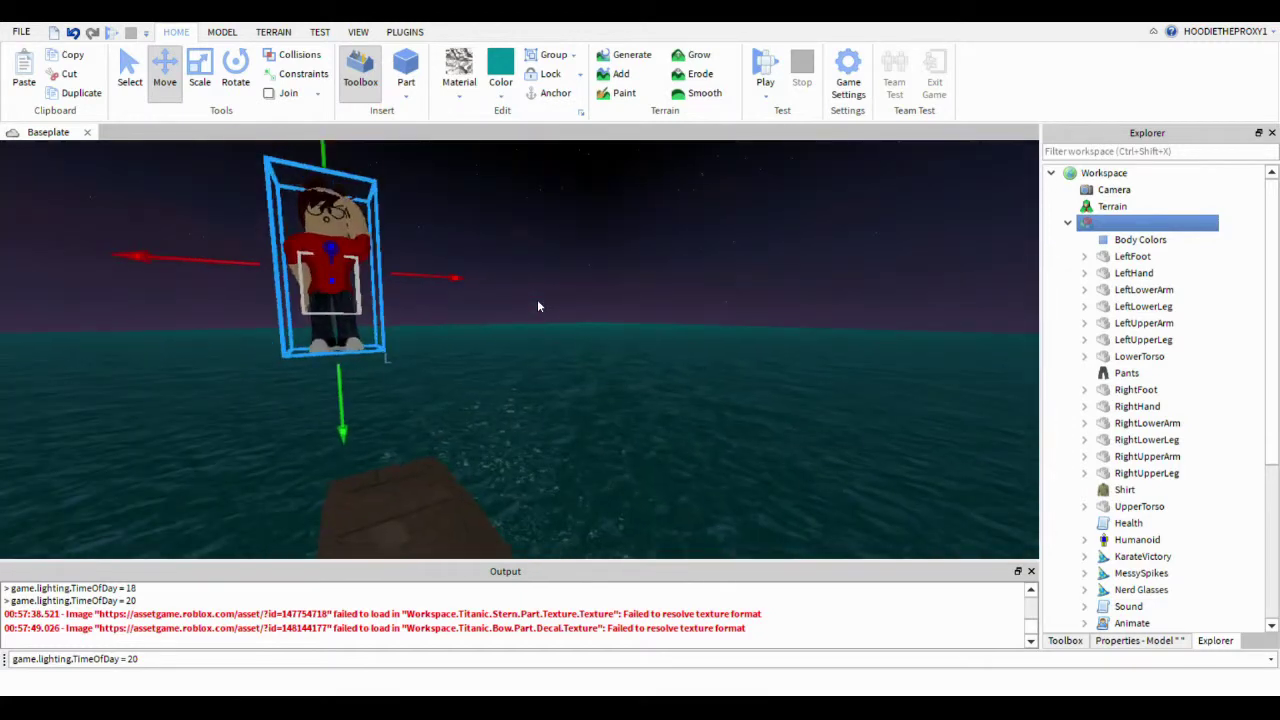
Step: Lower the character model onto the deck of the wooden boat
{"action": "scroll", "coordinate": [537, 299], "scroll_direction": "down", "scroll_amount": 2}
{"action": "left_click_drag", "start_coordinate": [398, 432], "coordinate": [422, 562]}
{"action": "left_click_drag", "start_coordinate": [468, 426], "coordinate": [488, 458]}
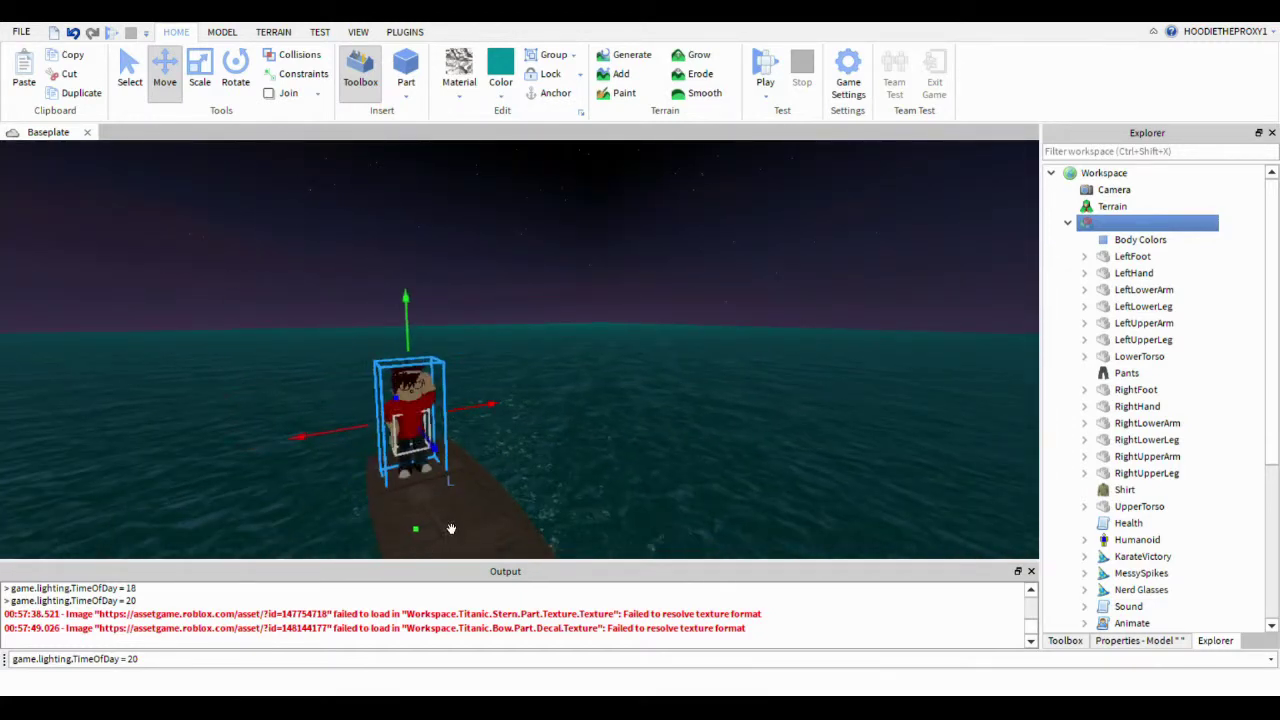
Step: Move the character along the deck so it stands at the boat's pointed end
{"action": "right_click_drag", "start_coordinate": [451, 528], "coordinate": [449, 530]}
{"action": "left_click_drag", "start_coordinate": [584, 394], "coordinate": [763, 494]}
{"action": "right_click_drag", "start_coordinate": [763, 494], "coordinate": [759, 497]}
{"action": "left_click_drag", "start_coordinate": [759, 497], "coordinate": [763, 506]}
{"action": "left_click_drag", "start_coordinate": [669, 338], "coordinate": [675, 316]}
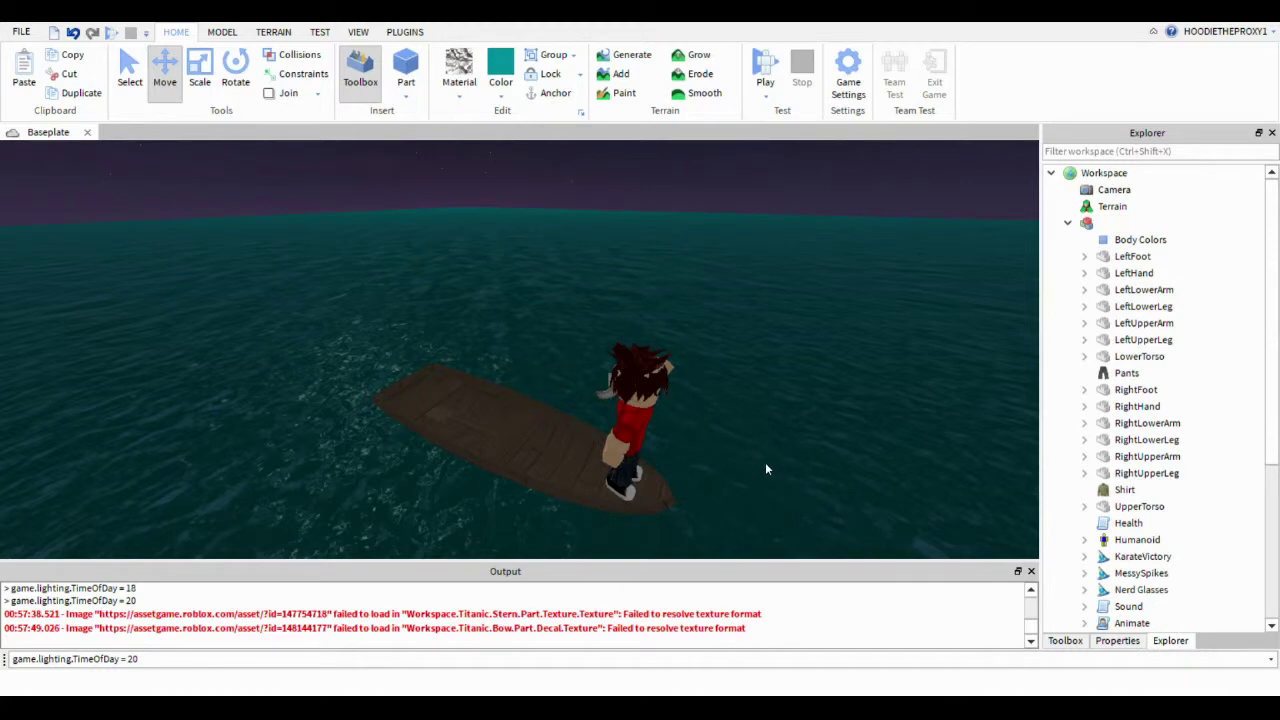
Step: Select the whole character model and nudge it slightly farther towards the boat's pointed end
{"action": "left_click", "coordinate": [1085, 224]}
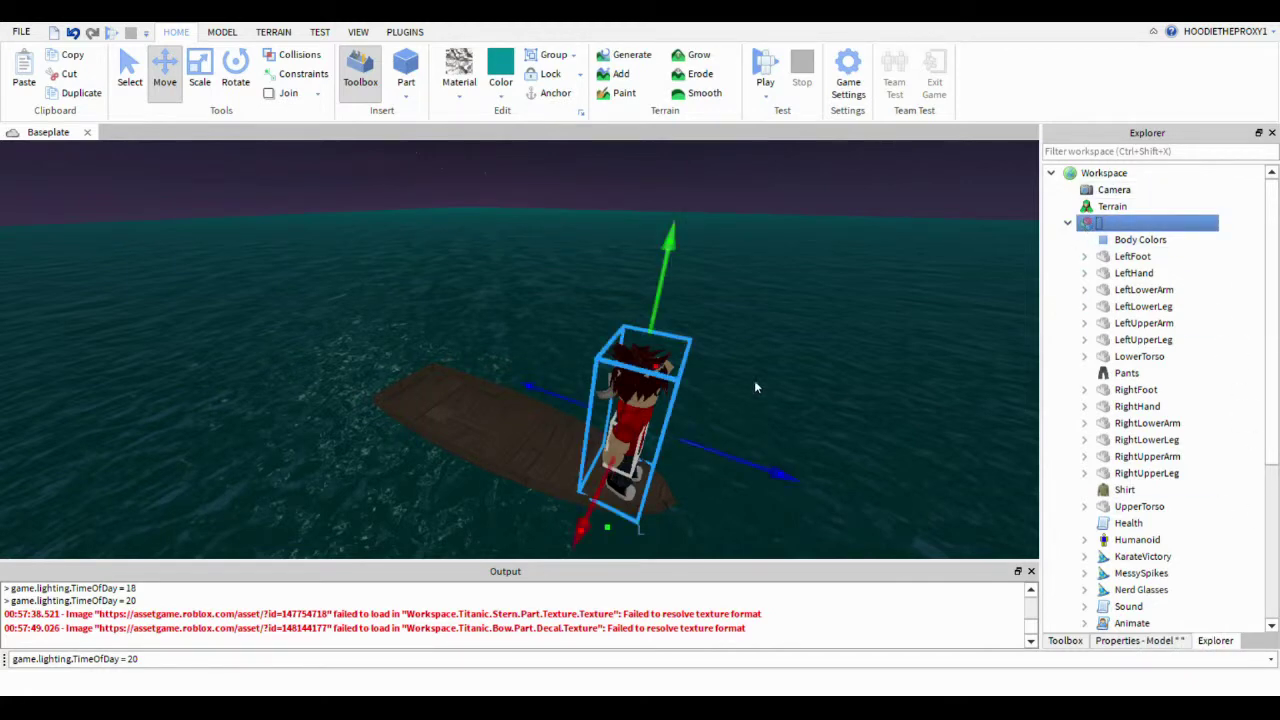
{"action": "left_click_drag", "start_coordinate": [777, 476], "coordinate": [802, 466]}
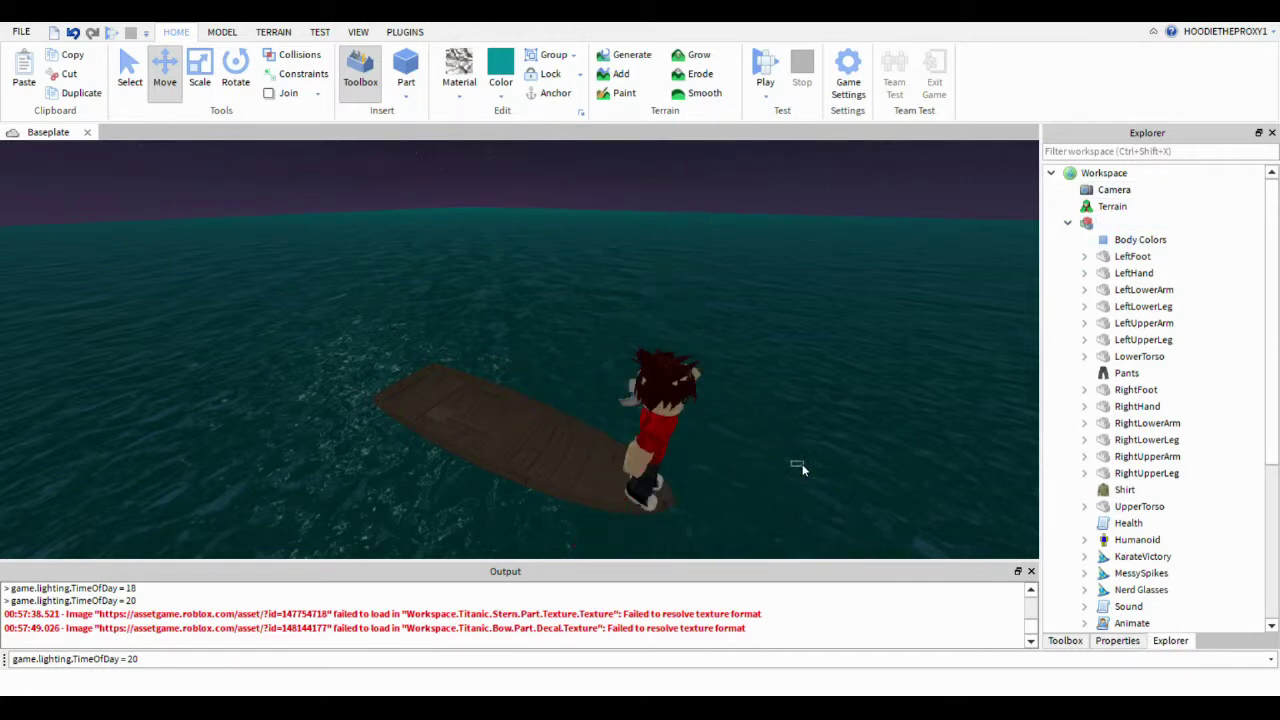
{"action": "right_click_drag", "start_coordinate": [741, 461], "coordinate": [742, 430]}
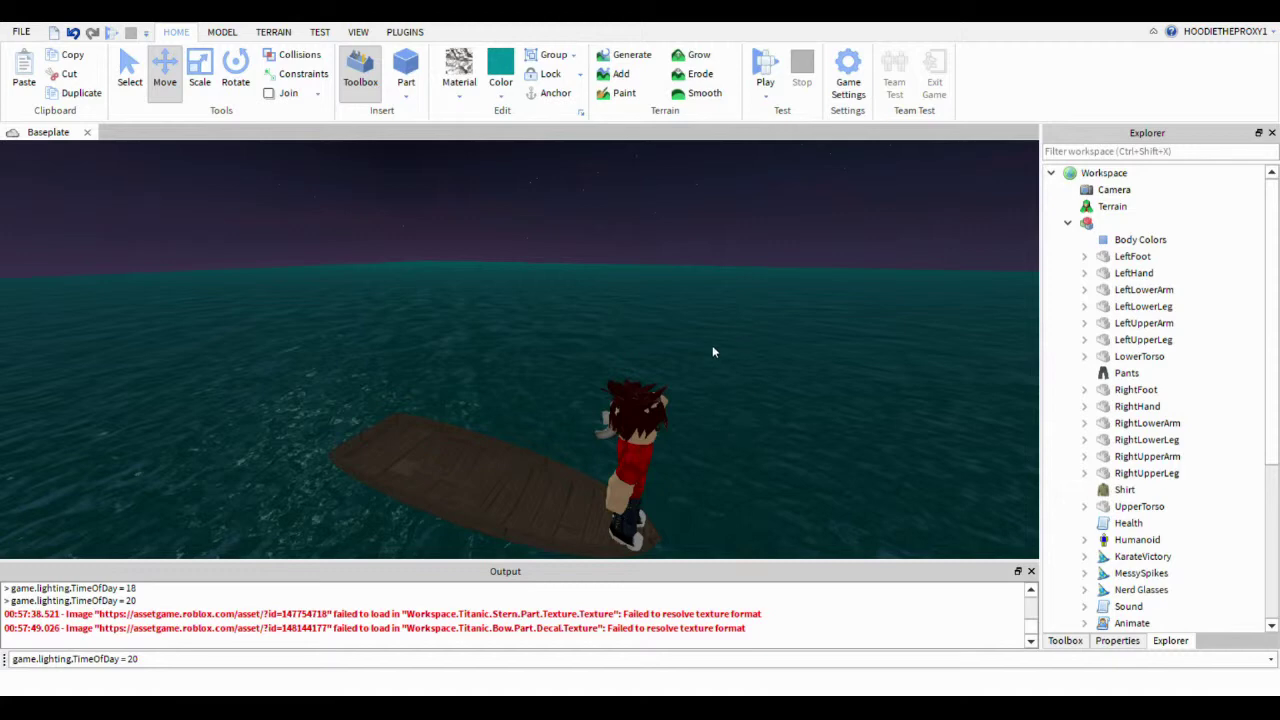
{"action": "right_click_drag", "start_coordinate": [716, 350], "coordinate": [723, 340]}
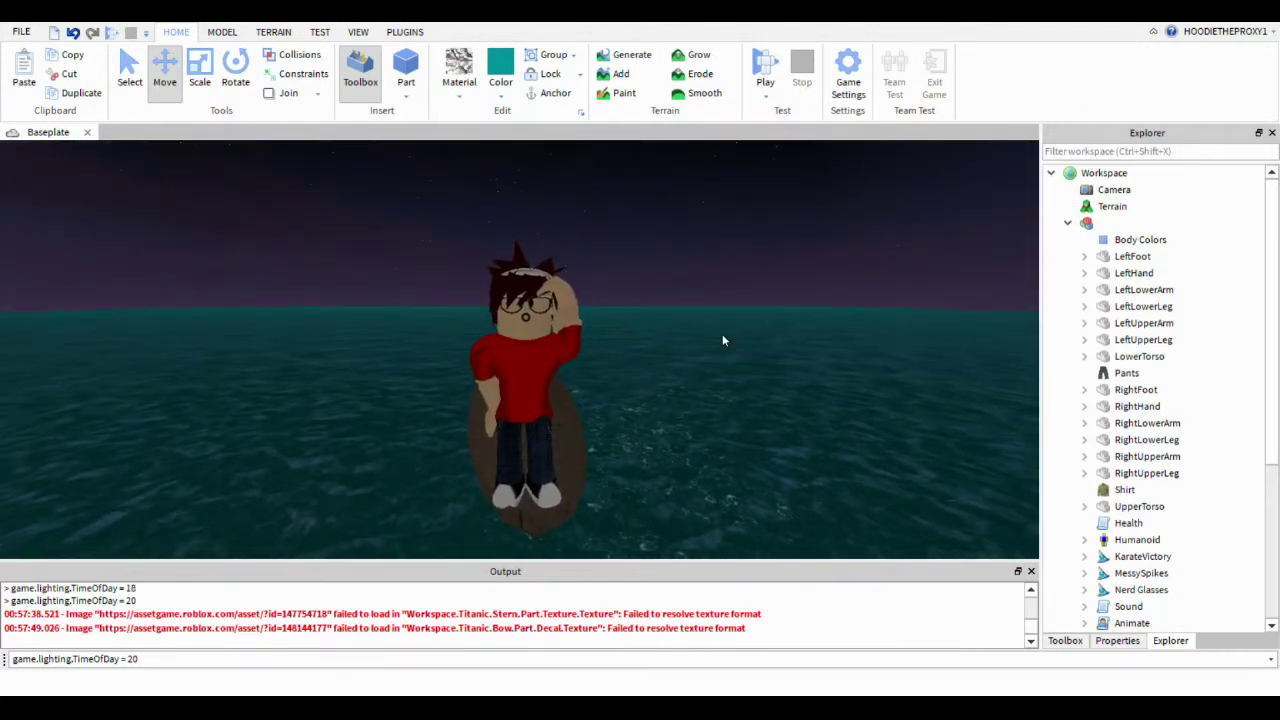
Step: Select the character model and examine how its feet sit on the boat from the front and side
{"action": "left_click", "coordinate": [1100, 222]}
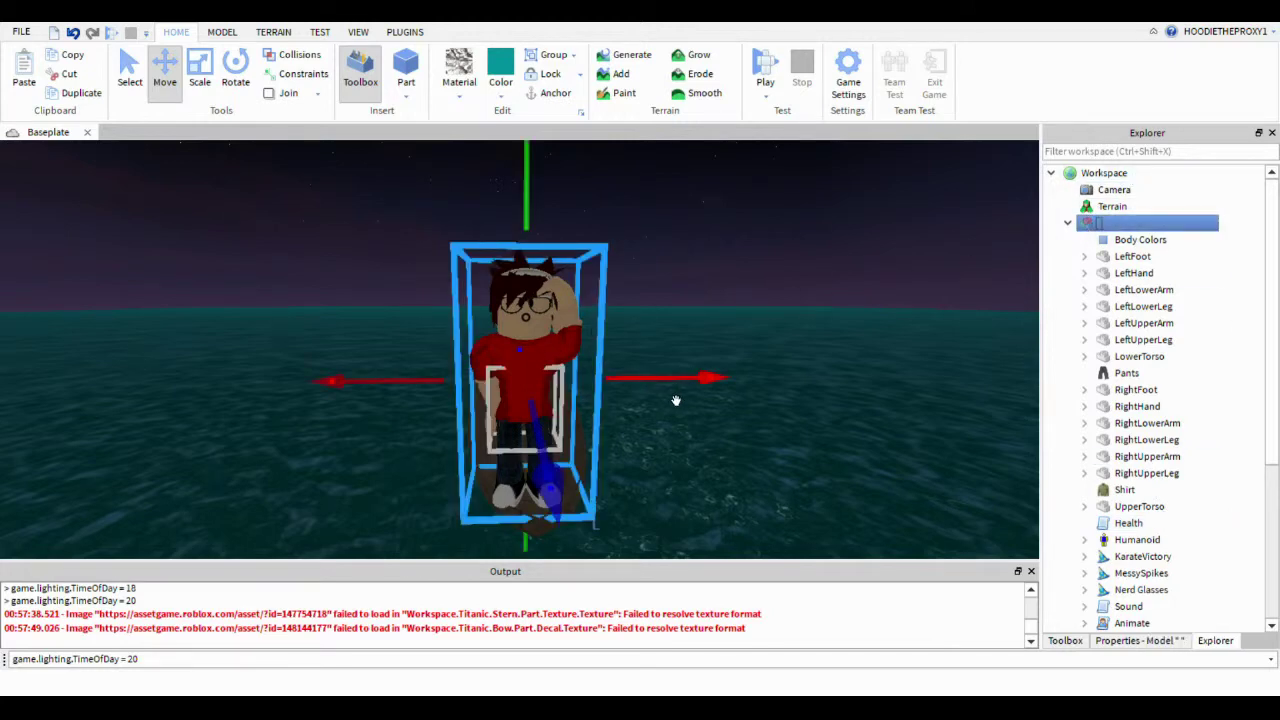
{"action": "left_click_drag", "start_coordinate": [671, 394], "coordinate": [697, 404]}
{"action": "mouse_move", "coordinate": [676, 371]}
{"action": "right_mouse_down"}
{"action": "mouse_move", "coordinate": [696, 391]}
{"action": "mouse_move", "coordinate": [677, 373]}
{"action": "right_mouse_up"}
{"action": "key", "text": "s"}
{"action": "scroll", "coordinate": [677, 379], "scroll_direction": "up", "scroll_amount": 10}
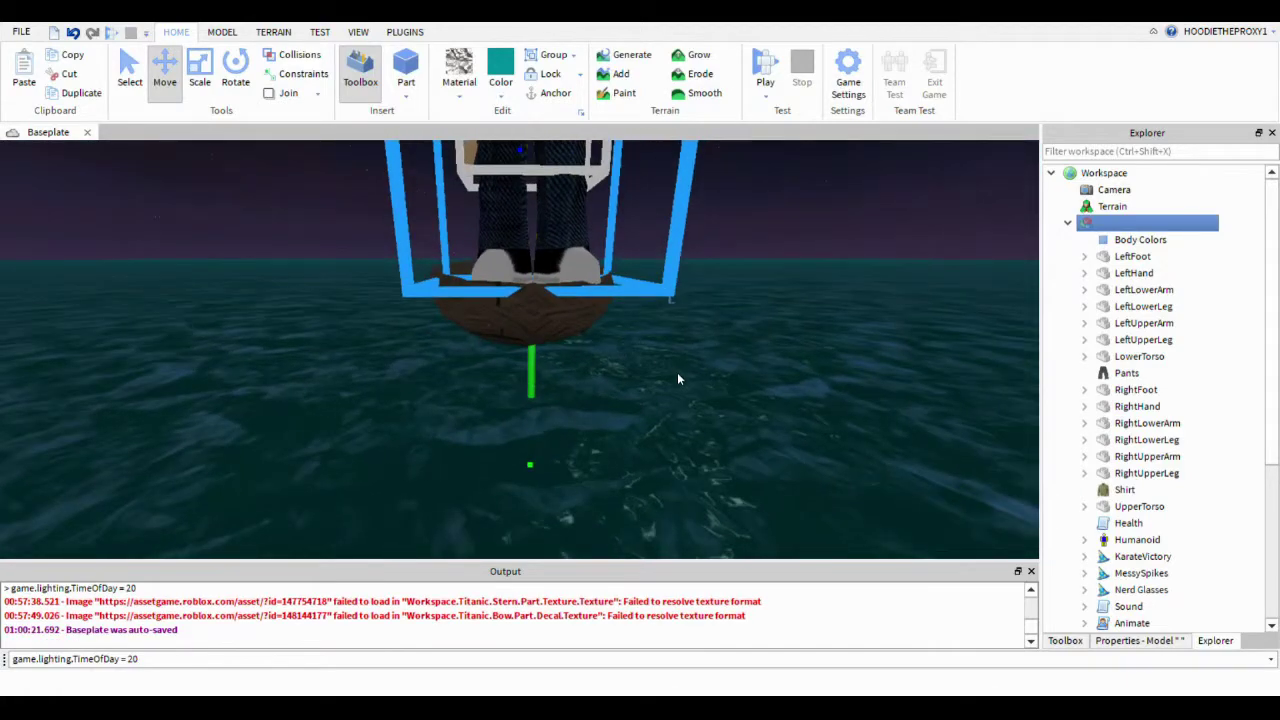
{"action": "scroll", "coordinate": [528, 342], "scroll_direction": "down", "scroll_amount": 3}
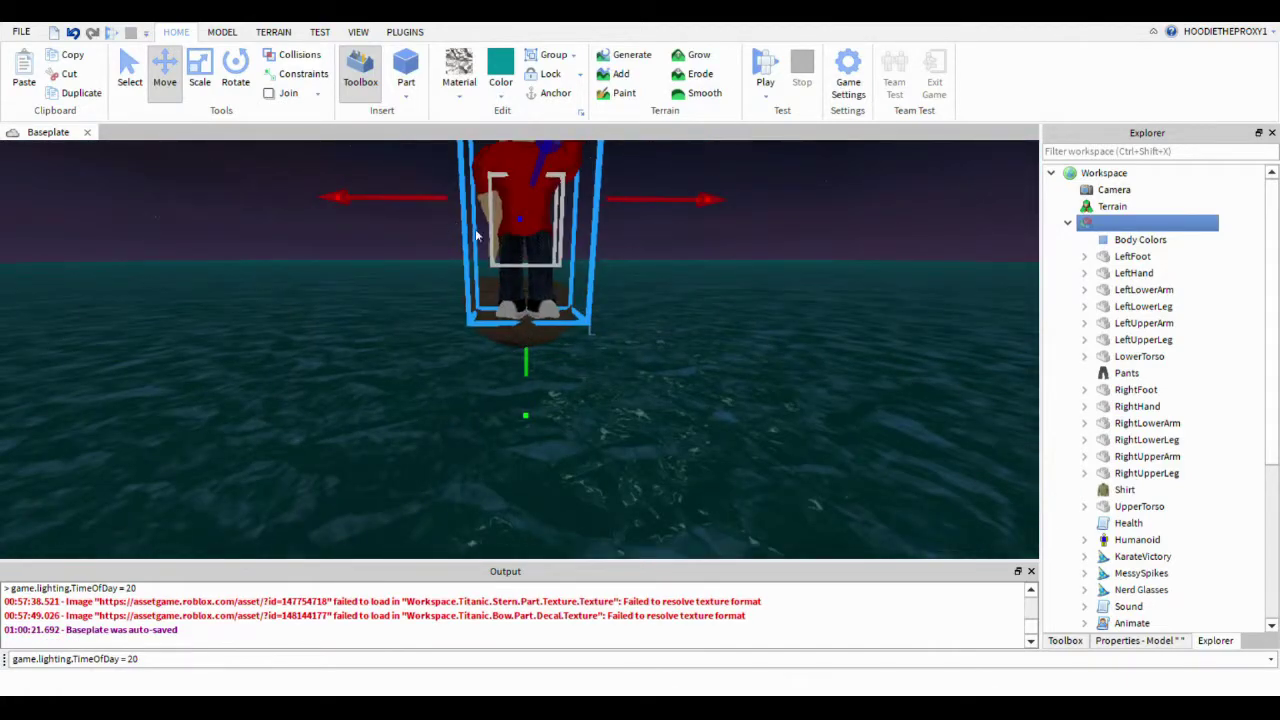
{"action": "scroll", "coordinate": [545, 279], "scroll_direction": "down", "scroll_amount": 4}
{"action": "right_click_drag", "start_coordinate": [546, 275], "coordinate": [548, 265]}
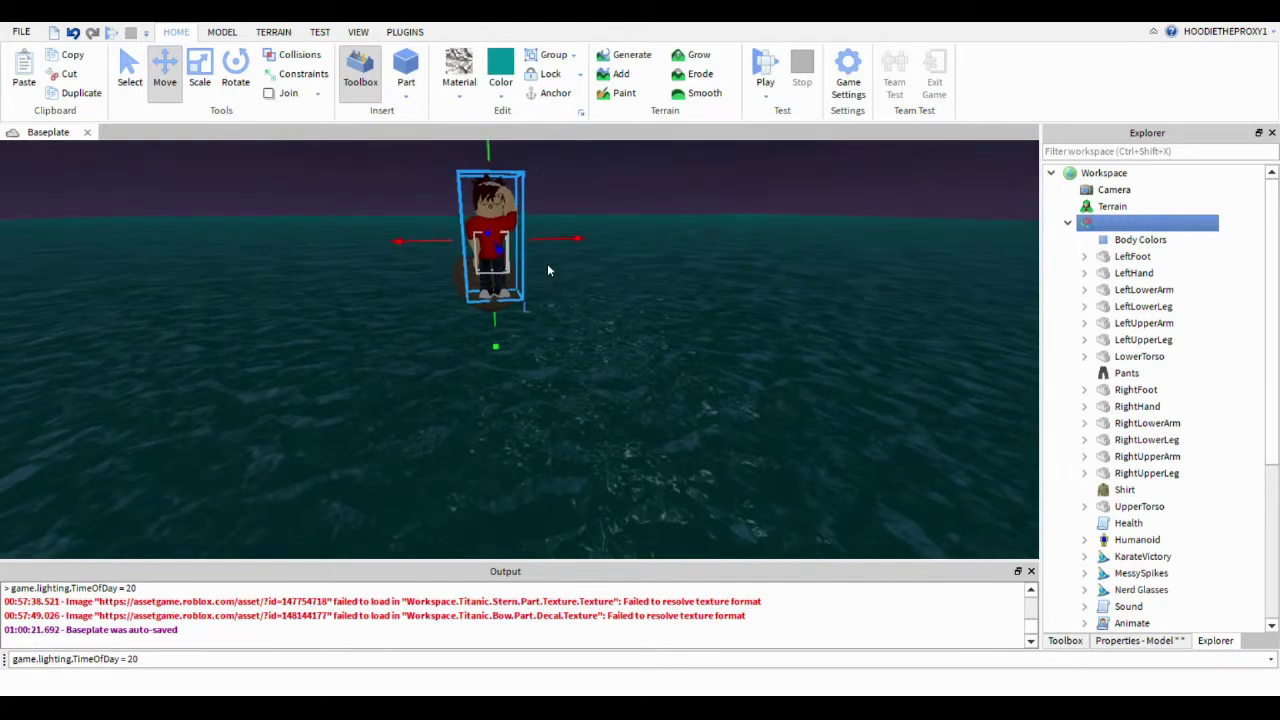
{"action": "right_click_drag", "start_coordinate": [548, 259], "coordinate": [511, 247]}
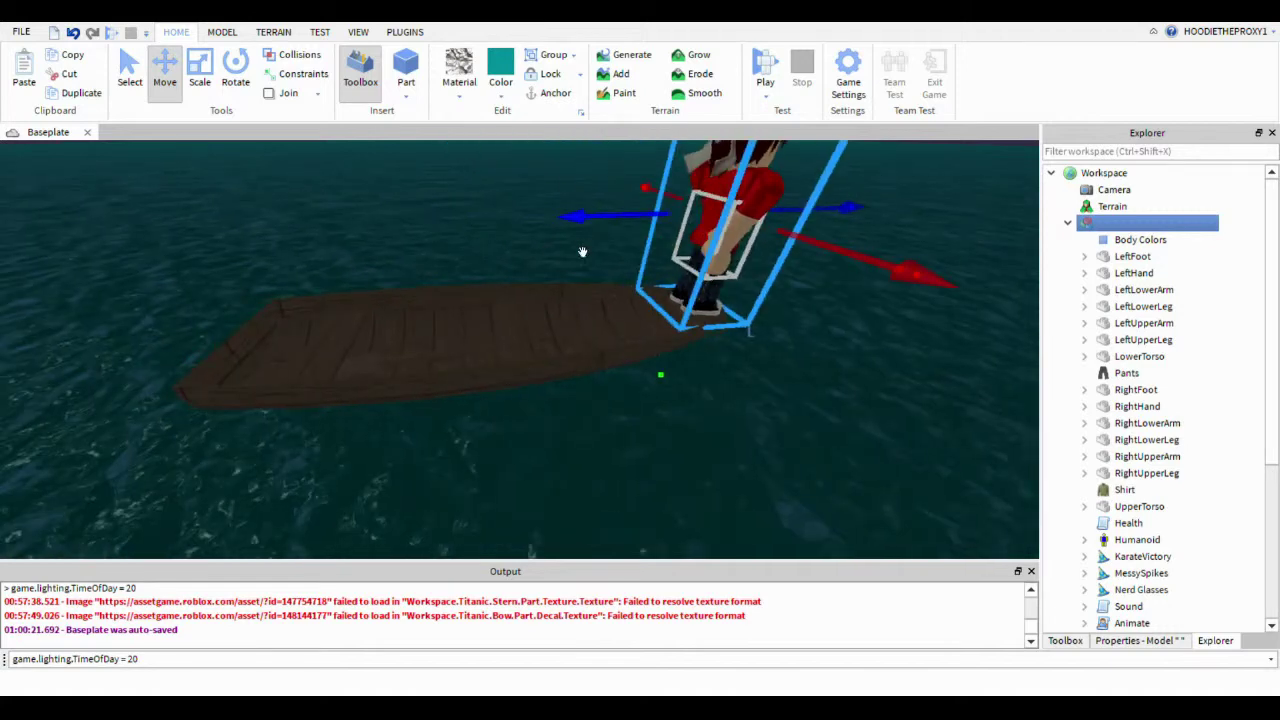
{"action": "right_click_drag", "start_coordinate": [596, 362], "coordinate": [592, 338]}
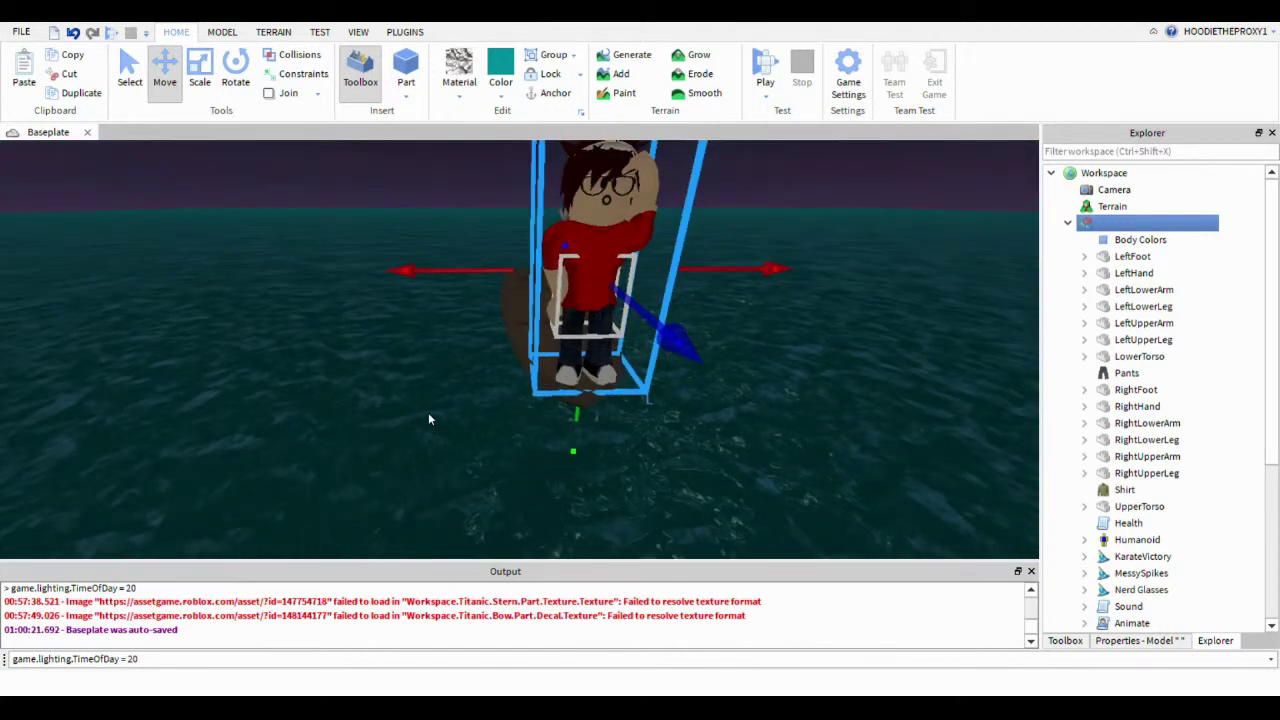
{"action": "left_click", "coordinate": [194, 378]}
Step: Frame the character and boat from the front with the sea horizon and night sky behind them
{"action": "right_click_drag", "start_coordinate": [293, 375], "coordinate": [293, 375]}
{"action": "scroll", "coordinate": [293, 375], "scroll_direction": "up", "scroll_amount": 3}
{"action": "scroll", "coordinate": [293, 378], "scroll_direction": "down", "scroll_amount": 10}
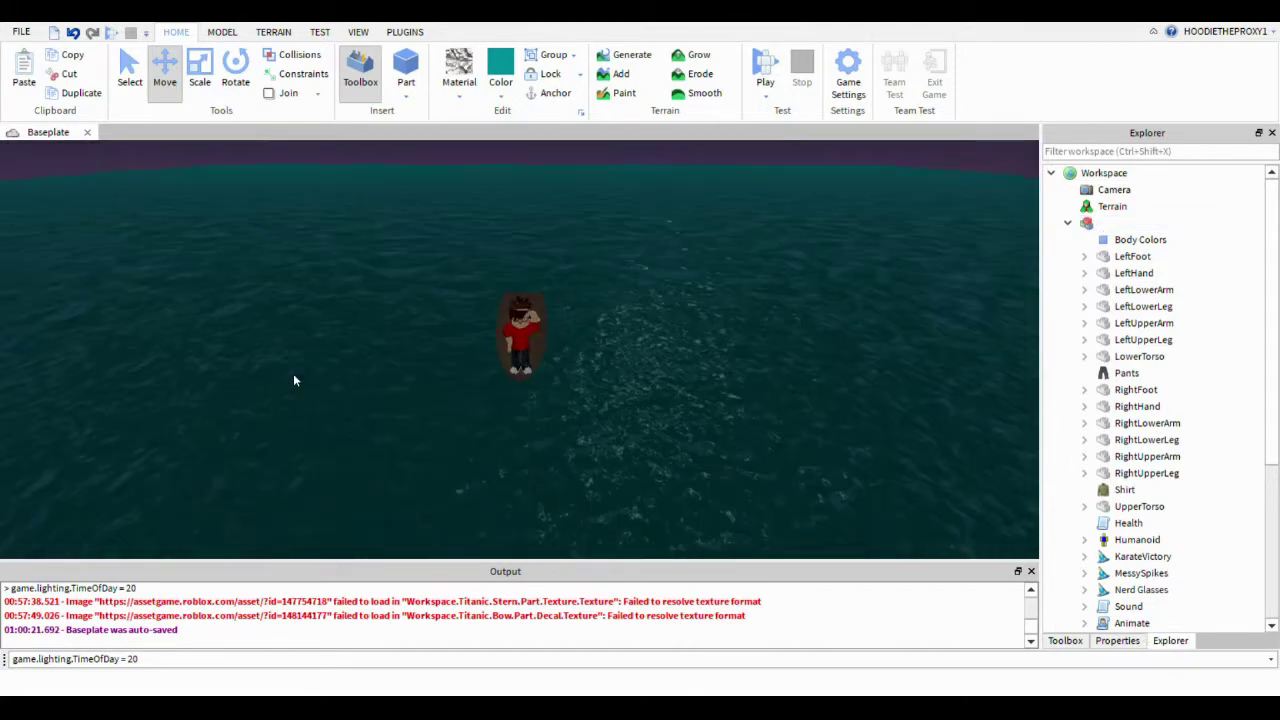
{"action": "scroll", "coordinate": [294, 375], "scroll_direction": "up", "scroll_amount": 5}
{"action": "right_click_drag", "start_coordinate": [294, 375], "coordinate": [294, 375]}
{"action": "scroll", "coordinate": [294, 375], "scroll_direction": "down", "scroll_amount": 3}
{"action": "scroll", "coordinate": [293, 380], "scroll_direction": "down", "scroll_amount": 2}
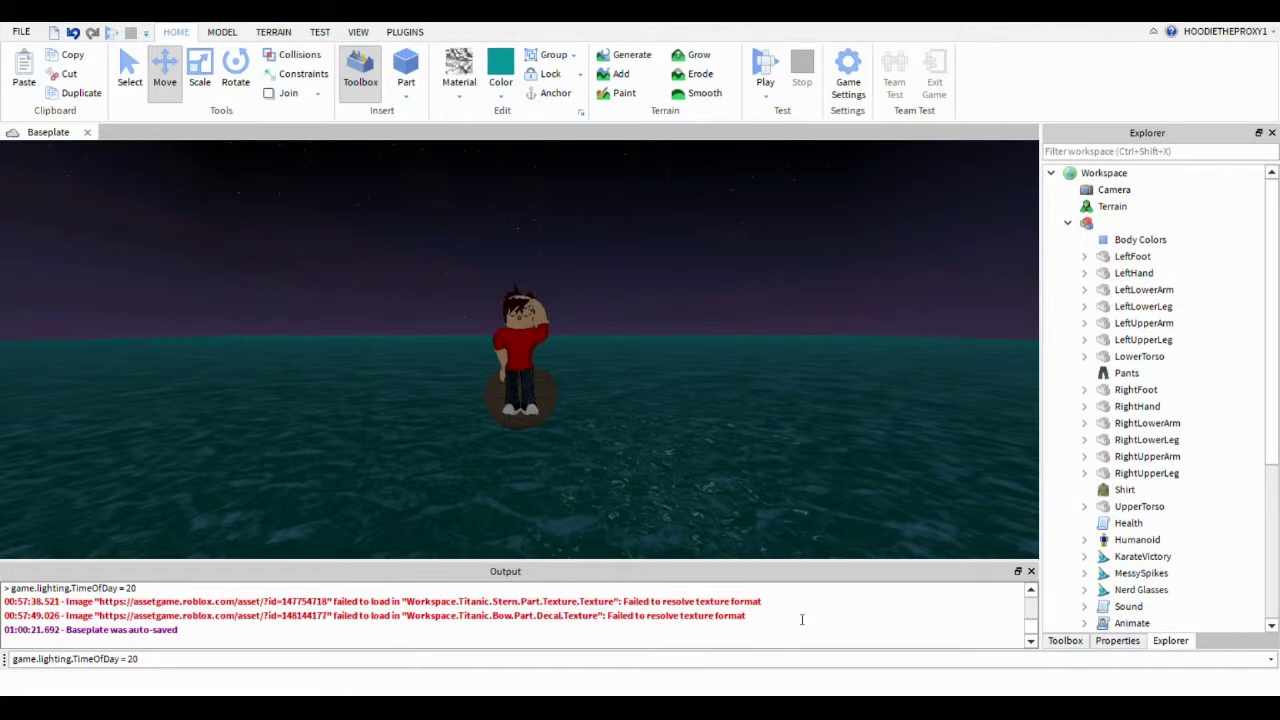
Step: Hide the Output, Command Bar, Toolbox, Properties and Explorer panels so the scene fills the workspace
{"action": "left_click", "coordinate": [1031, 571]}
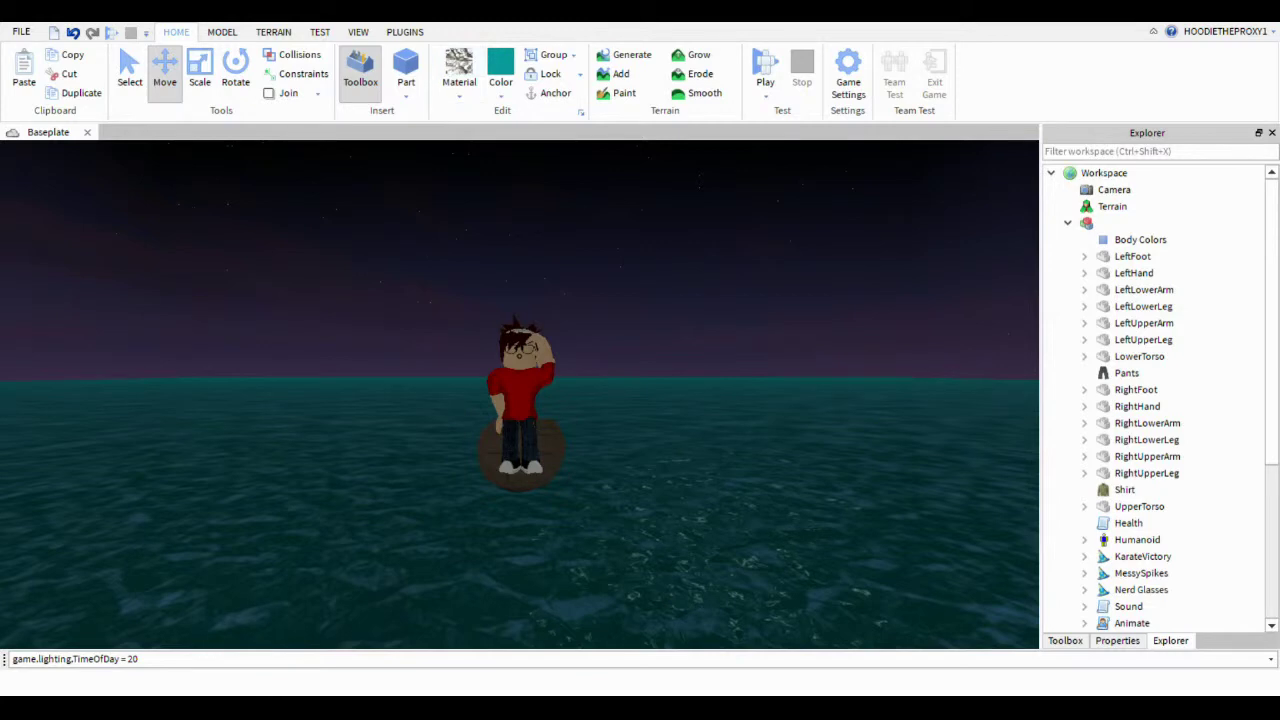
{"action": "left_click", "coordinate": [356, 32]}
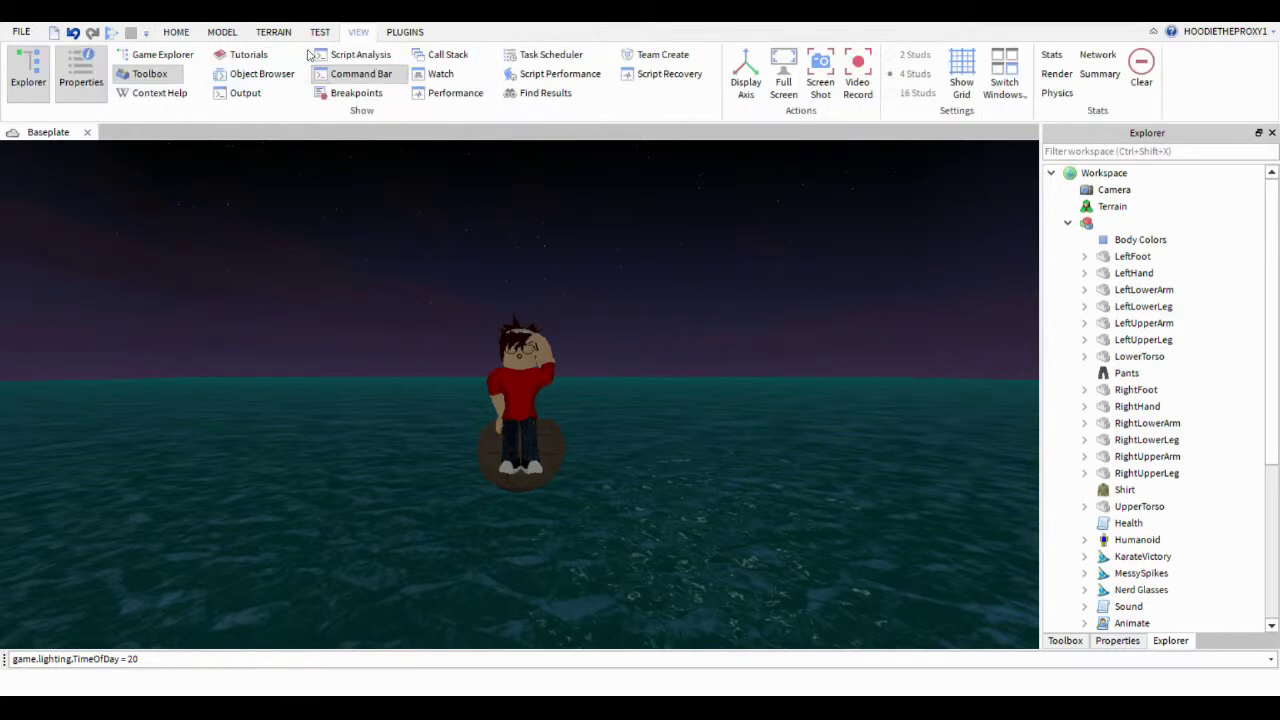
{"action": "left_click", "coordinate": [377, 82]}
{"action": "left_click", "coordinate": [165, 74]}
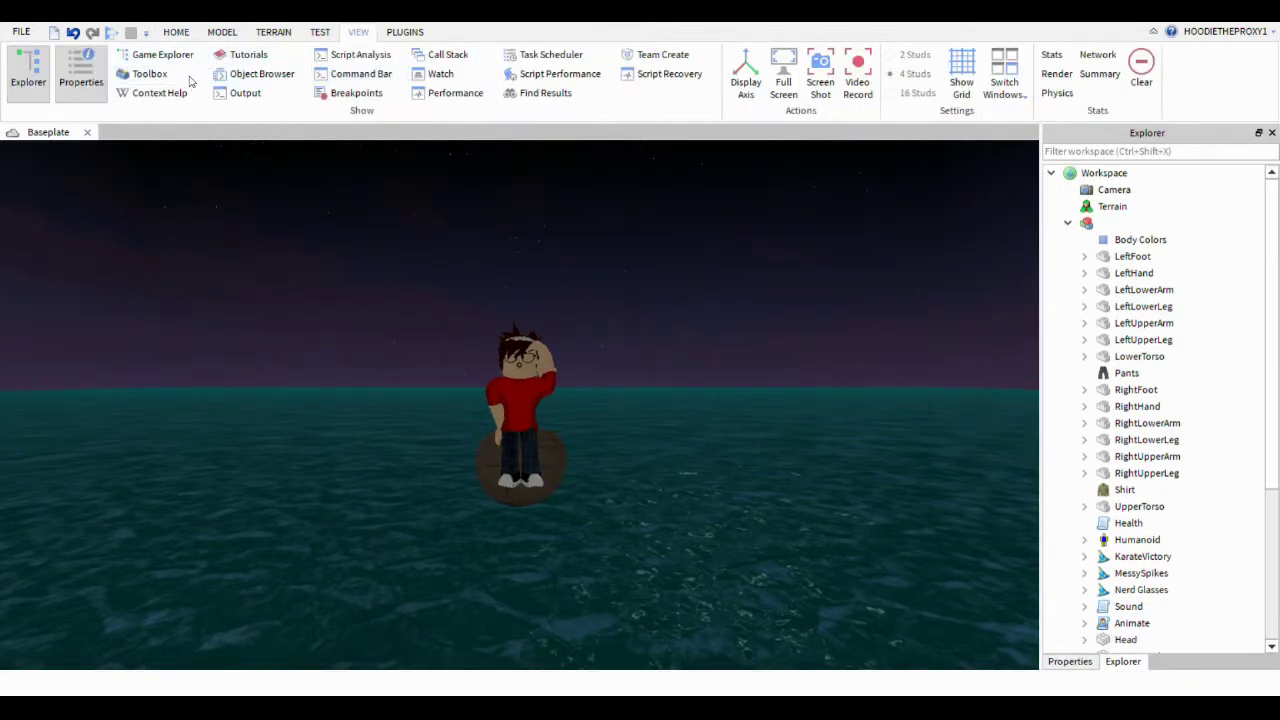
{"action": "left_click", "coordinate": [73, 86]}
{"action": "left_click", "coordinate": [29, 68]}
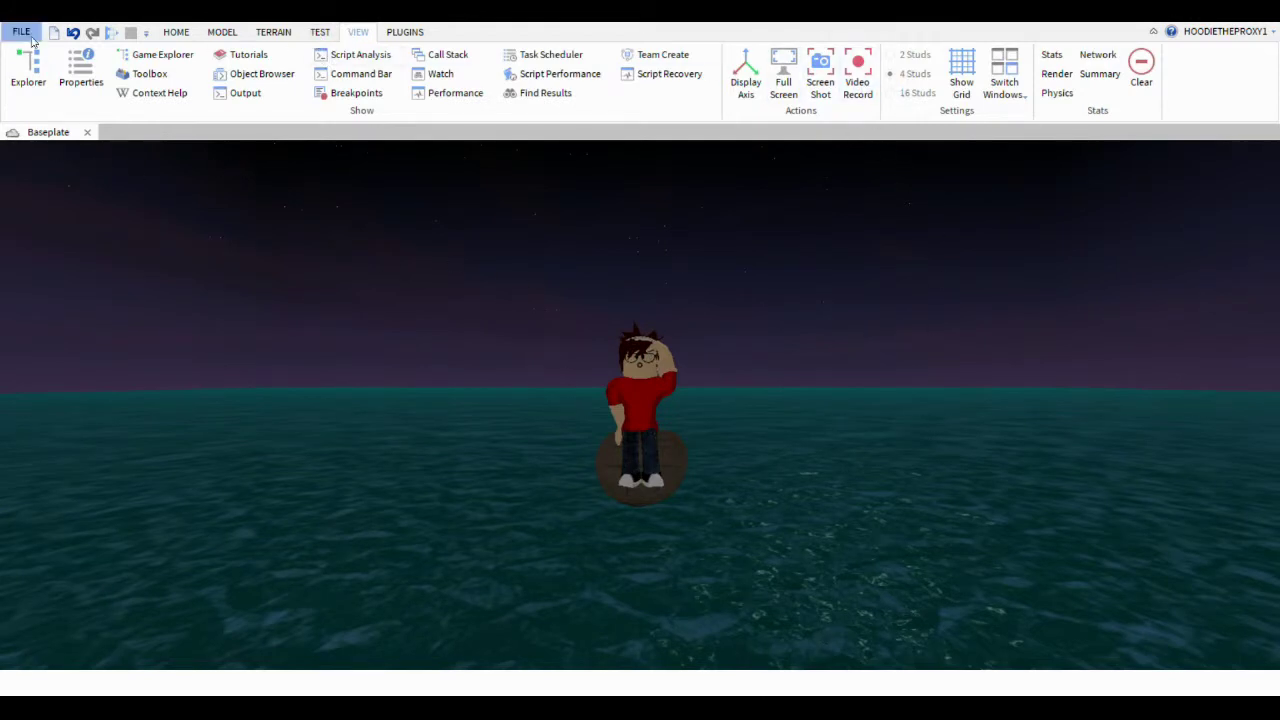
{"action": "right_click_drag", "start_coordinate": [301, 291], "coordinate": [323, 205]}
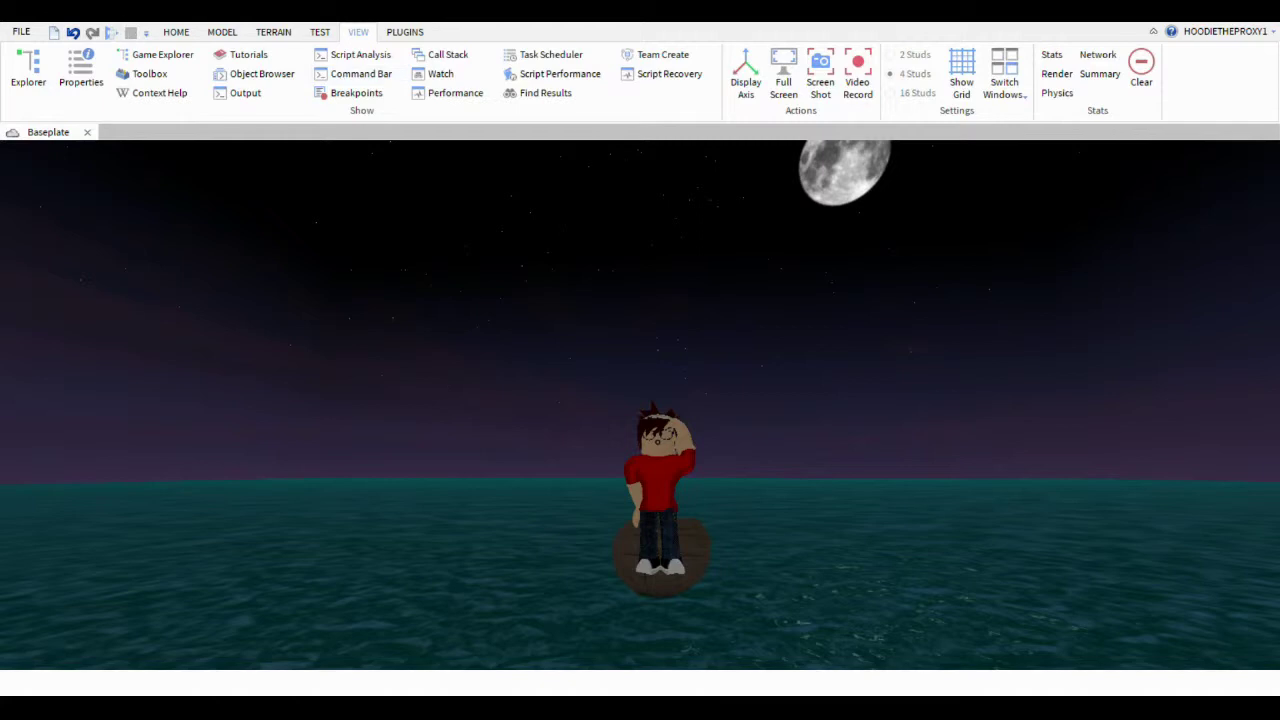
Step: Turn on the device emulator and preview the scene as an iPhone 7 at 667 x 375
{"action": "left_click", "coordinate": [320, 33]}
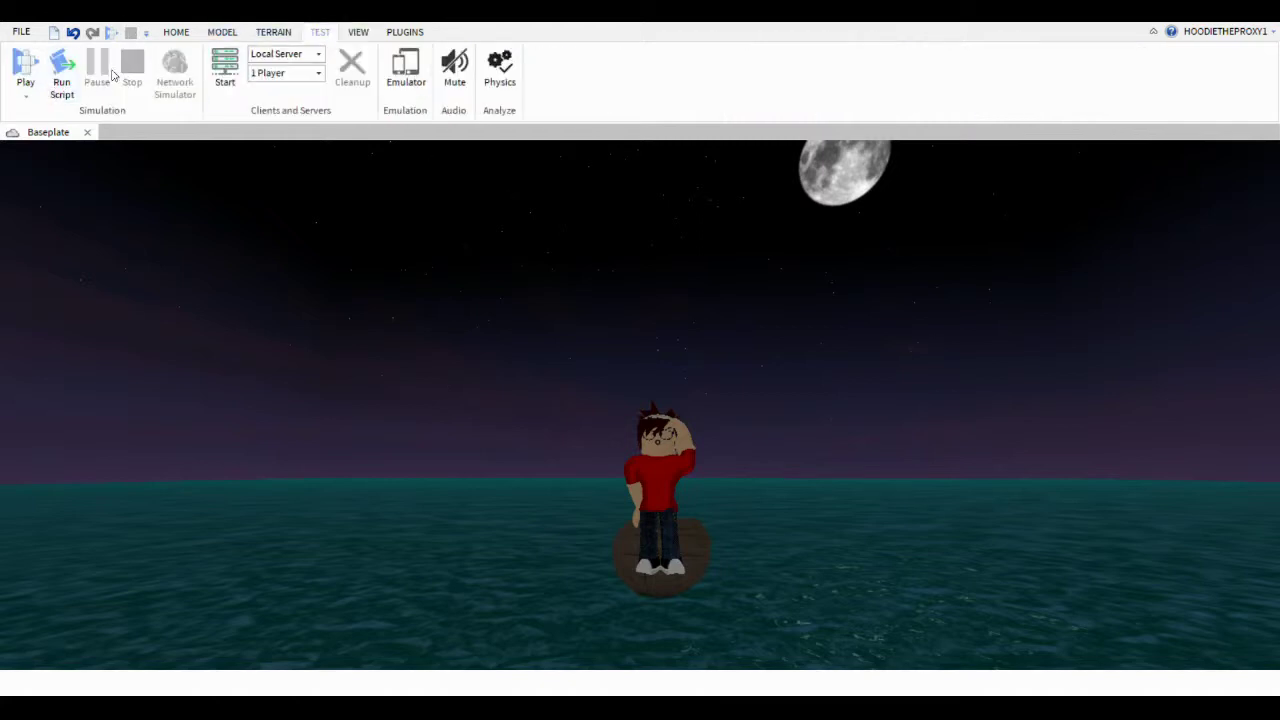
{"action": "left_click", "coordinate": [402, 72]}
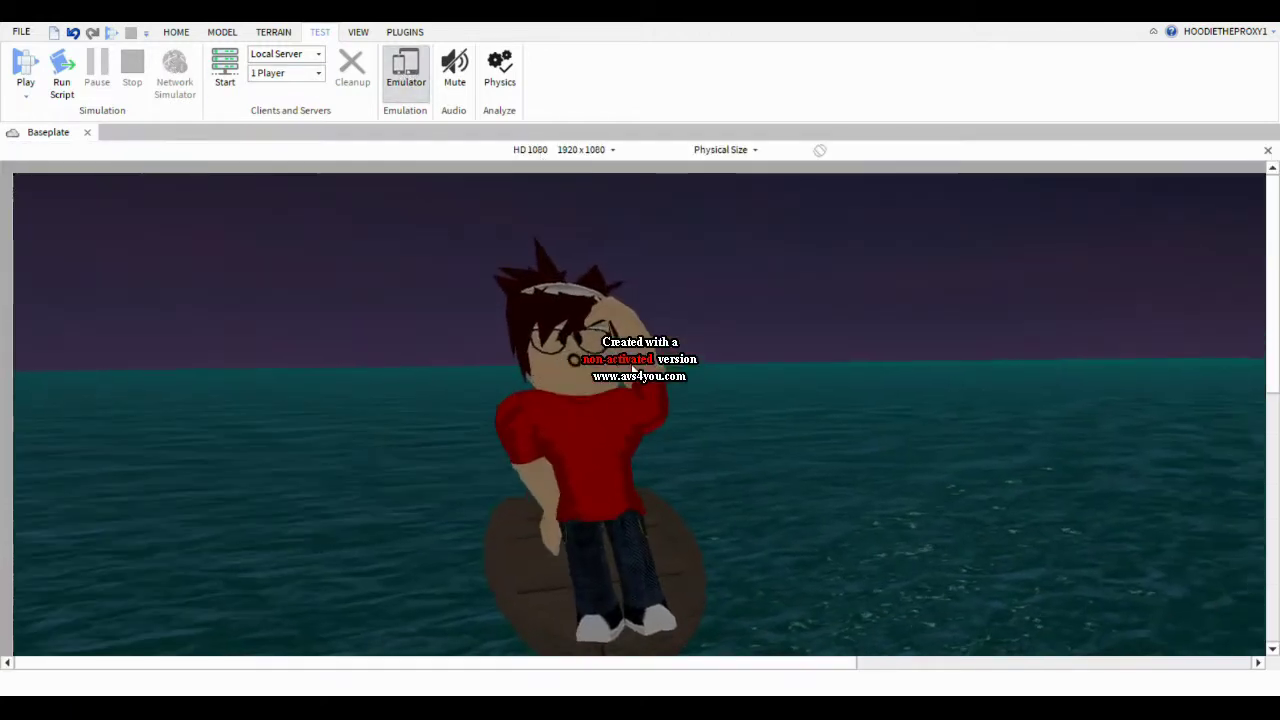
{"action": "right_click_drag", "start_coordinate": [633, 370], "coordinate": [590, 386]}
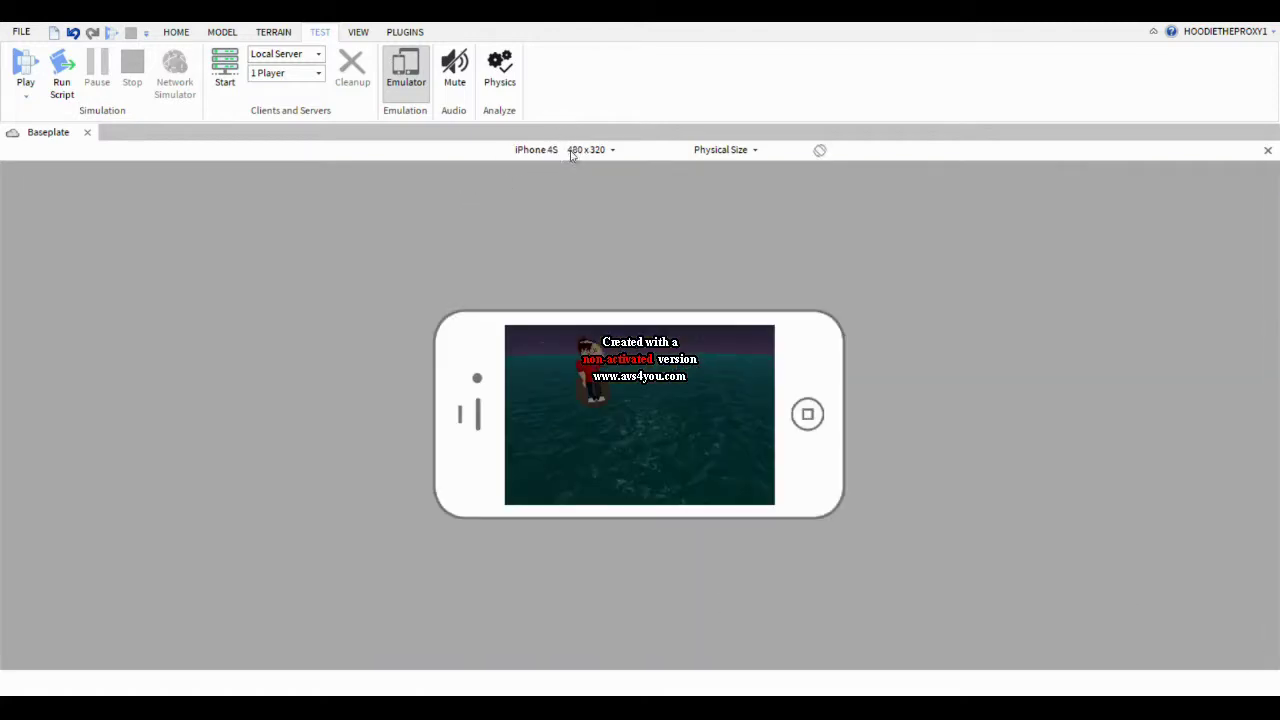
{"action": "left_click", "coordinate": [571, 152]}
{"action": "left_click", "coordinate": [479, 278]}
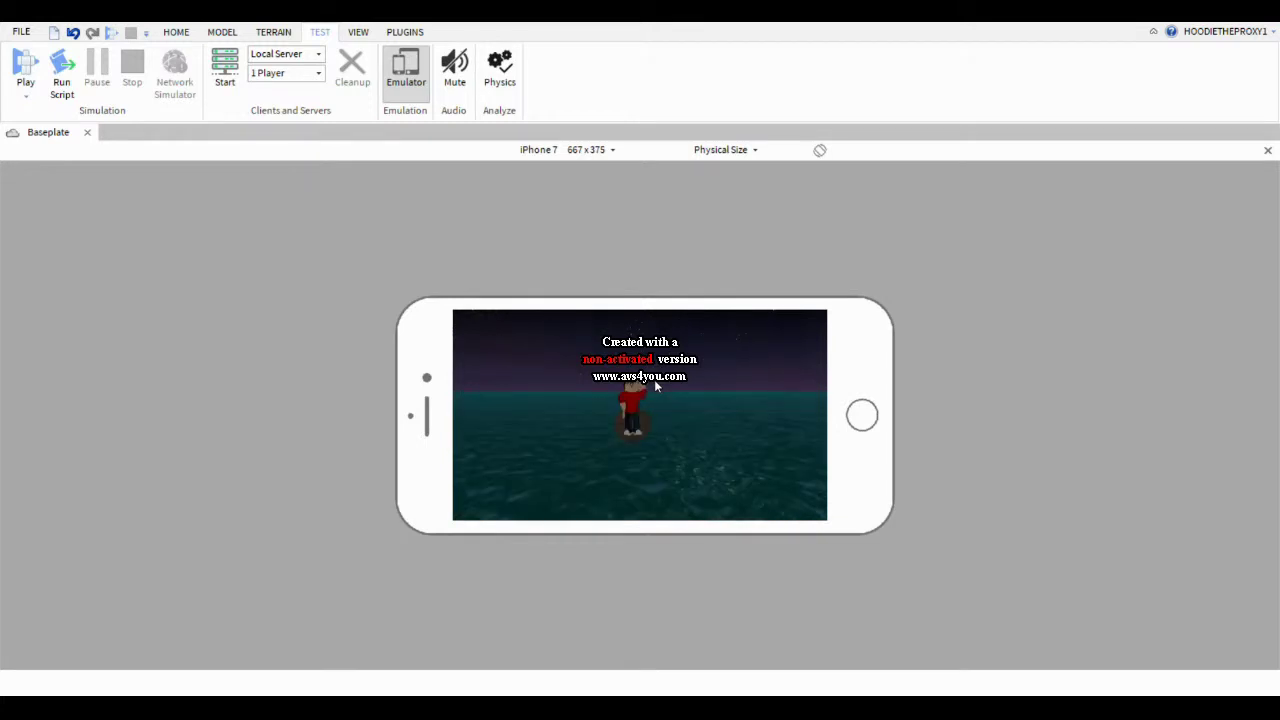
{"action": "scroll", "coordinate": [656, 386], "scroll_direction": "up", "scroll_amount": 4}
{"action": "scroll", "coordinate": [656, 386], "scroll_direction": "up", "scroll_amount": 2}
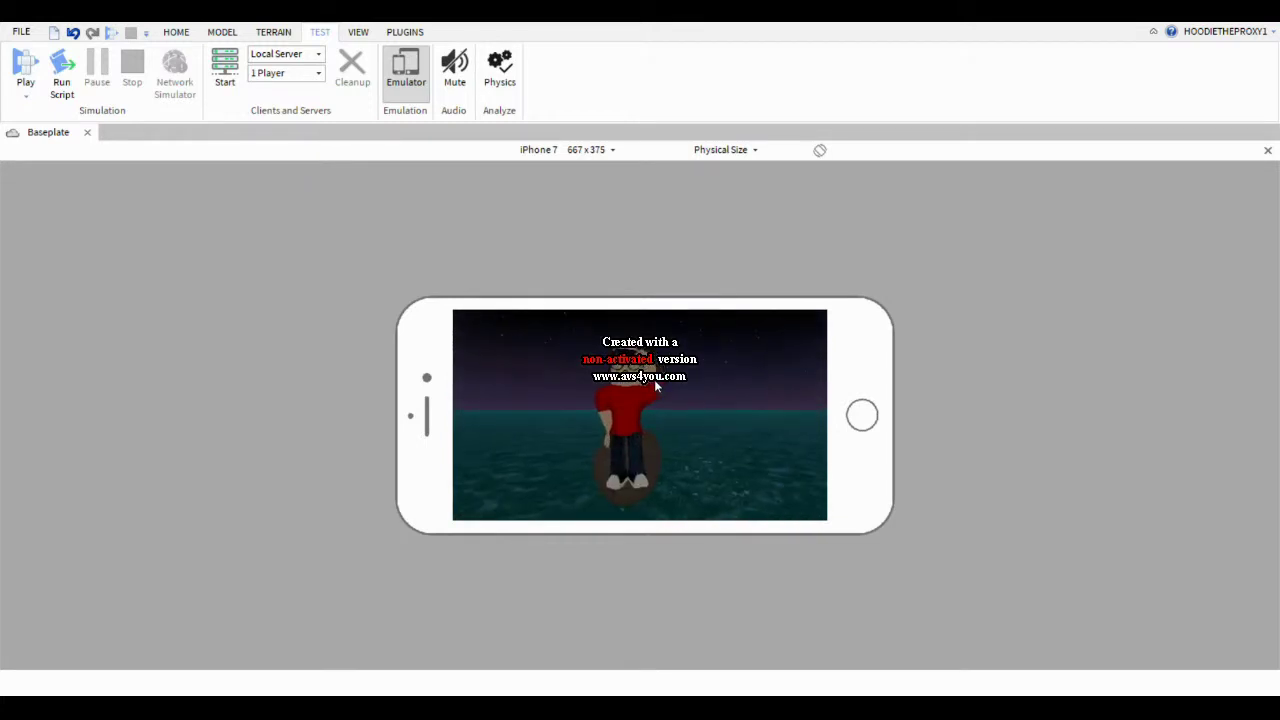
{"action": "scroll", "coordinate": [566, 189], "scroll_direction": "down", "scroll_amount": 3}
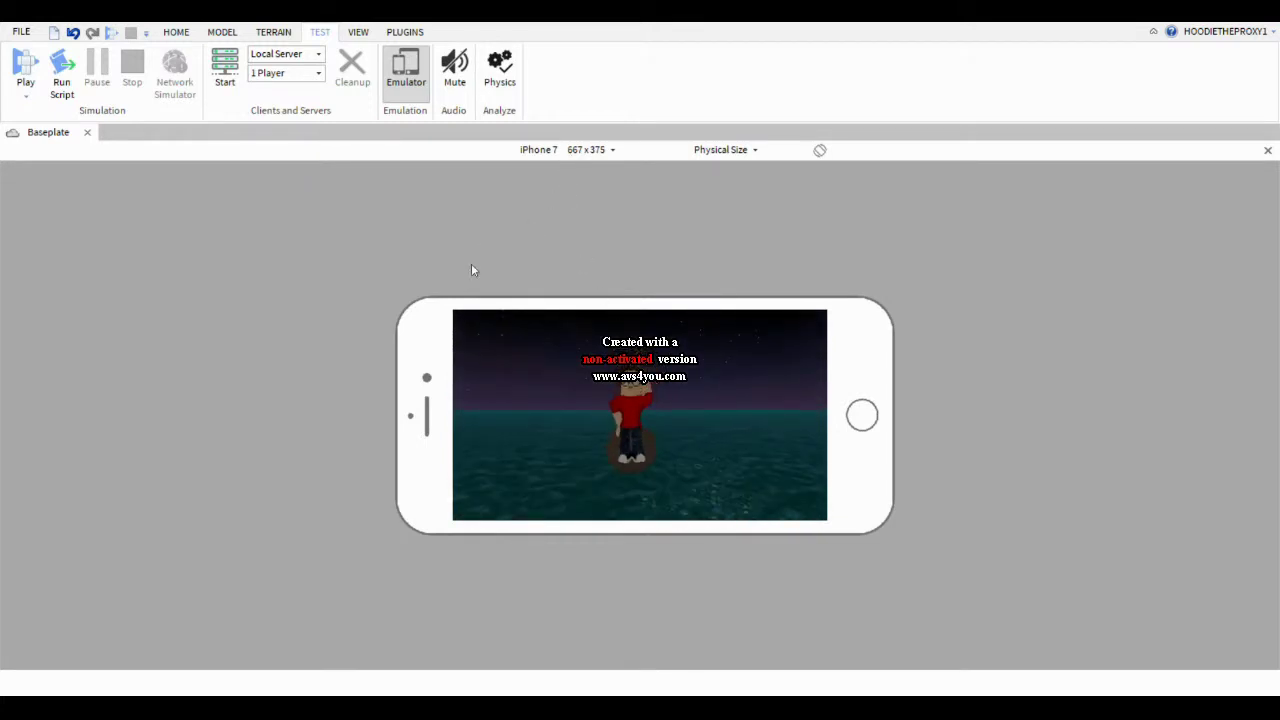
Step: Preview the scene as an iPad 2, and switch the emulated device to HD 720 at 1280 x 720
{"action": "left_click", "coordinate": [464, 402]}
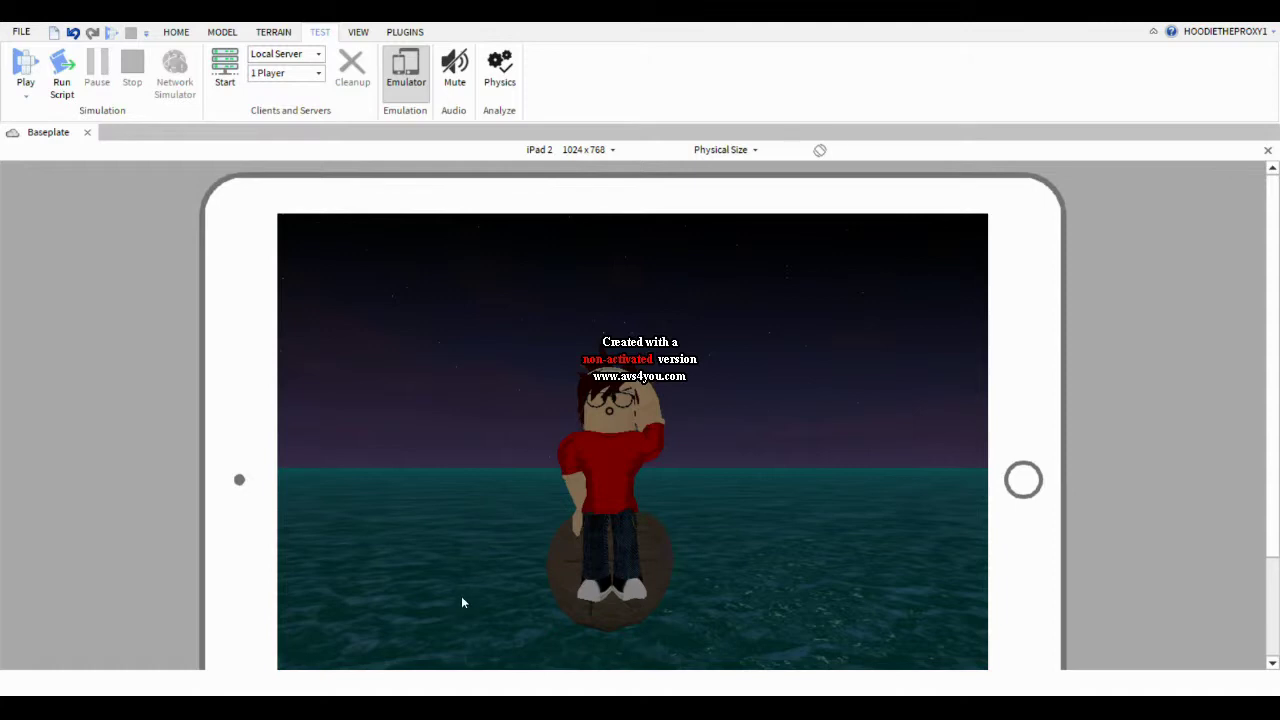
{"action": "left_click", "coordinate": [455, 542]}
{"action": "right_click_drag", "start_coordinate": [609, 493], "coordinate": [609, 493]}
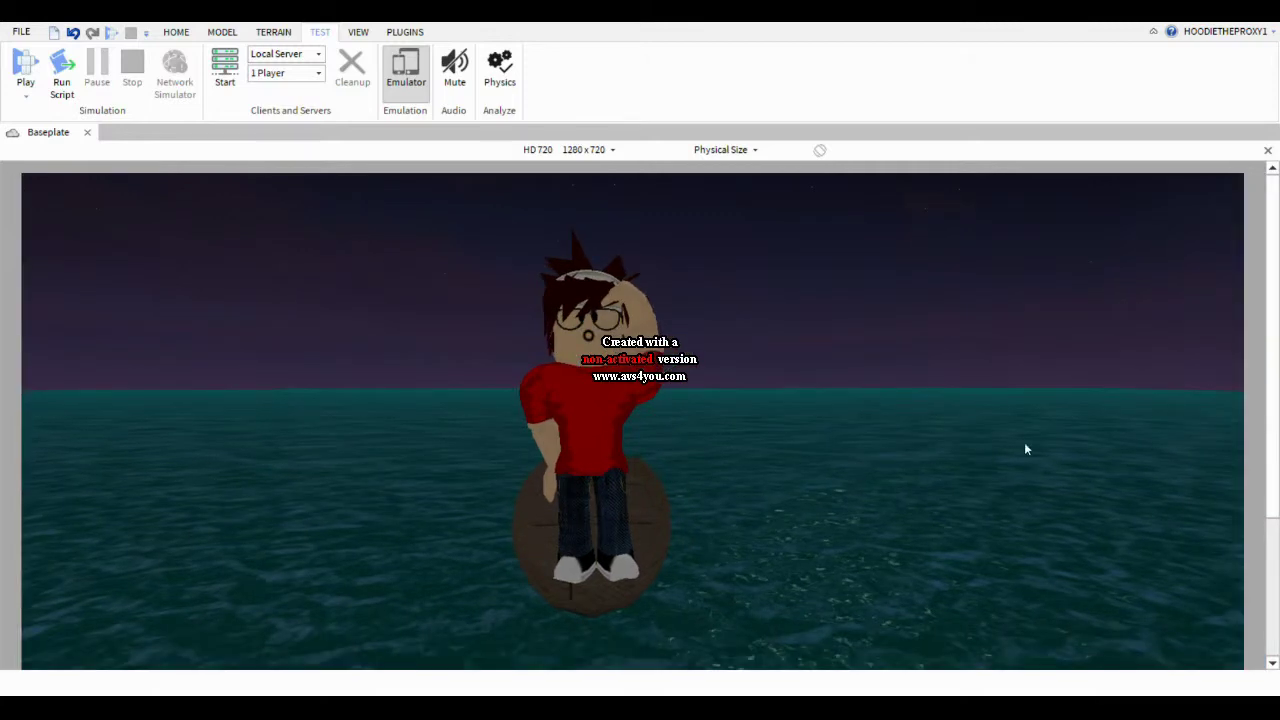
{"action": "scroll", "coordinate": [820, 312], "scroll_direction": "down", "scroll_amount": 5}
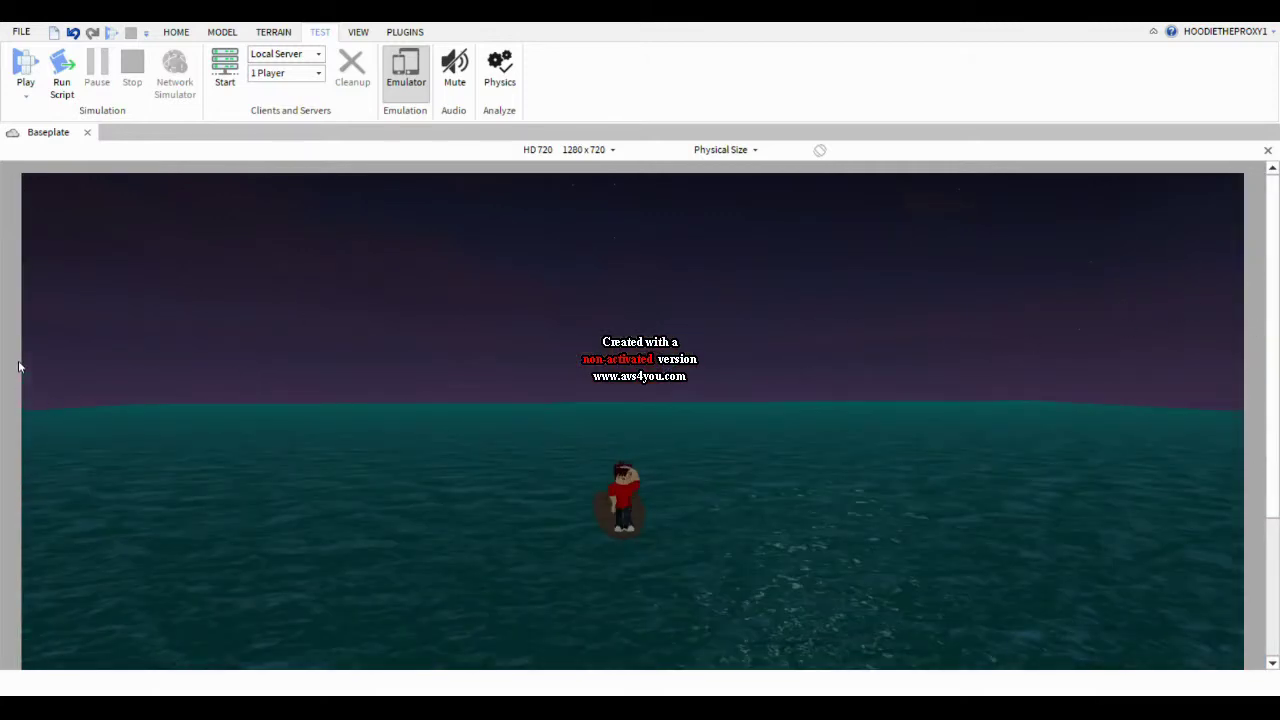
{"action": "scroll", "coordinate": [834, 485], "scroll_direction": "up", "scroll_amount": 5}
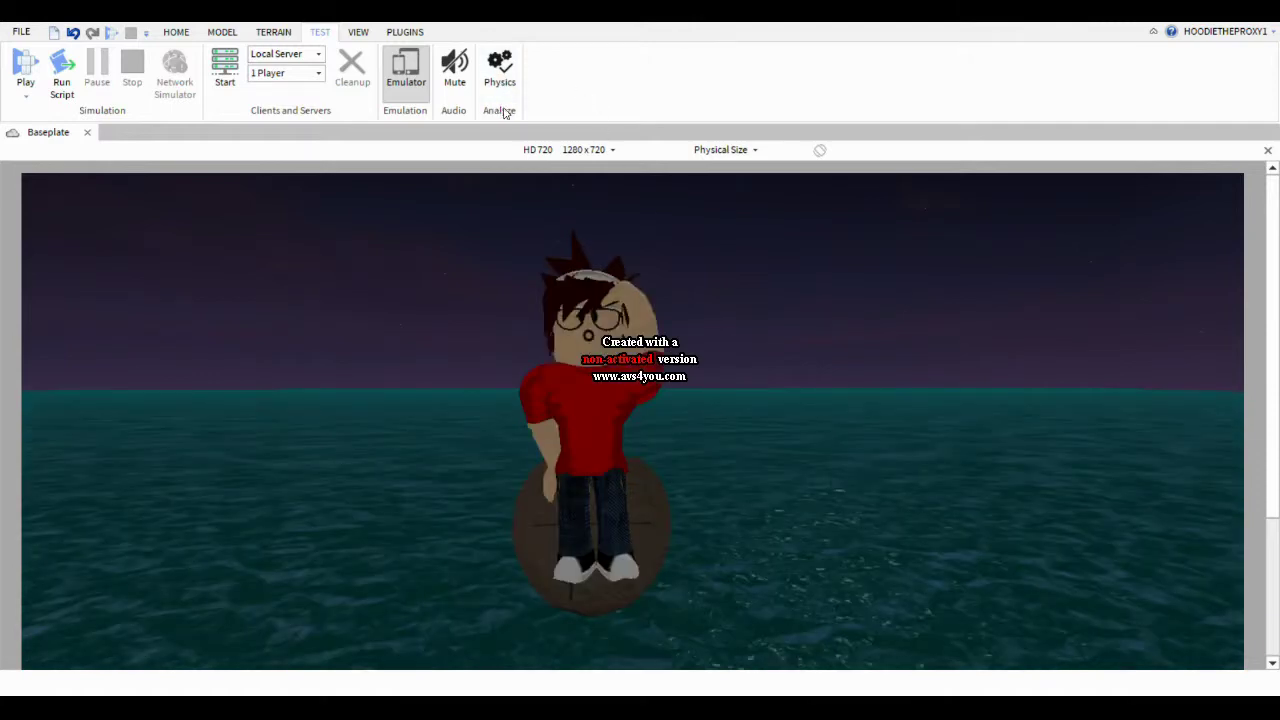
Step: Try the HD 1080 emulated display at 1920 x 1080 with a close view of the character
{"action": "left_click", "coordinate": [454, 590]}
{"action": "scroll", "coordinate": [618, 470], "scroll_direction": "up", "scroll_amount": 1}
{"action": "right_click_drag", "start_coordinate": [618, 470], "coordinate": [618, 469]}
{"action": "scroll", "coordinate": [618, 469], "scroll_direction": "up", "scroll_amount": 1}
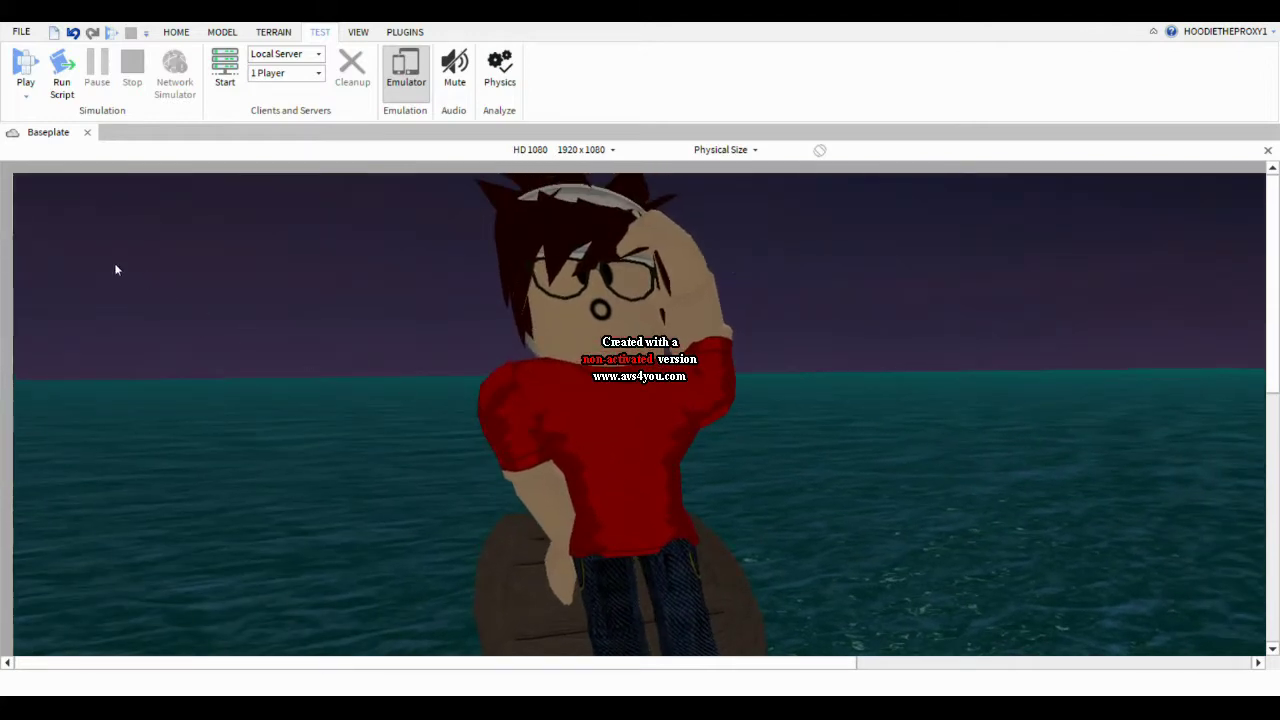
Step: Return the emulated display to HD 720 and frame the whole character and boat centrally against the horizon
{"action": "right_click_drag", "start_coordinate": [445, 350], "coordinate": [446, 350]}
{"action": "scroll", "coordinate": [446, 350], "scroll_direction": "down", "scroll_amount": 2}
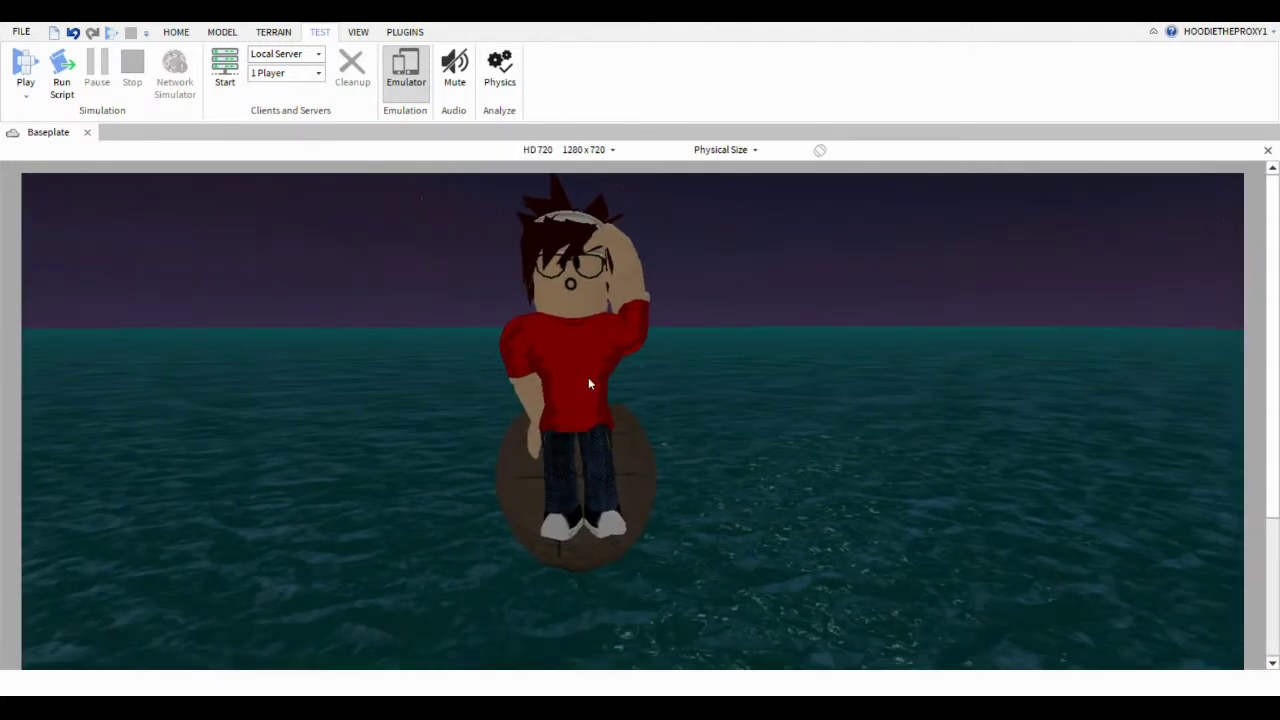
{"action": "right_click_drag", "start_coordinate": [590, 341], "coordinate": [605, 316]}
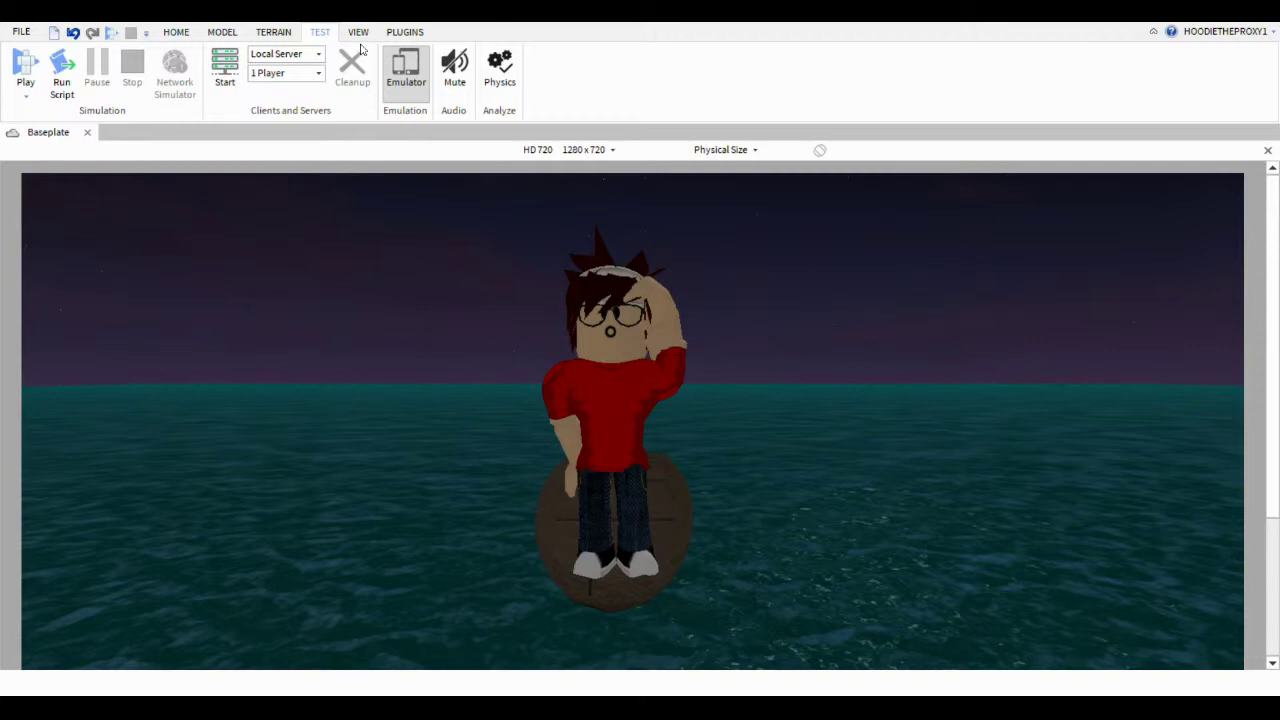
Step: Capture a screenshot of the framed character on the boat
{"action": "left_click", "coordinate": [178, 33]}
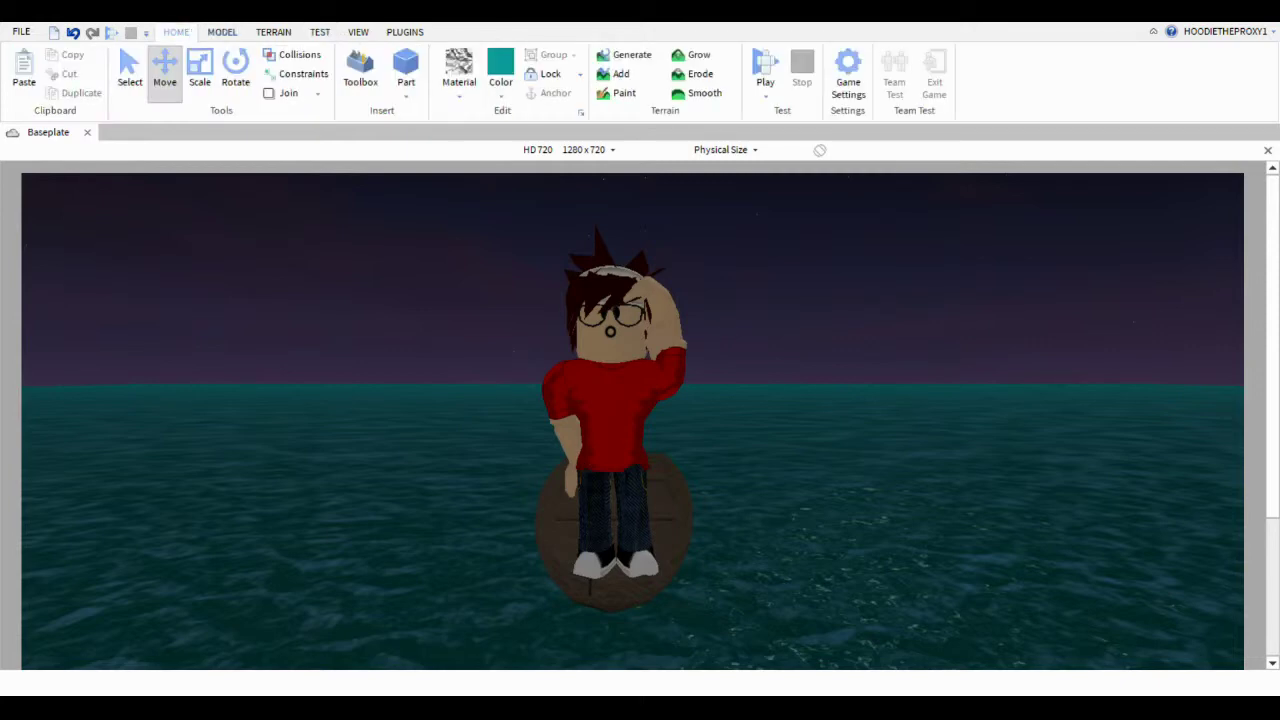
{"action": "left_click", "coordinate": [222, 33]}
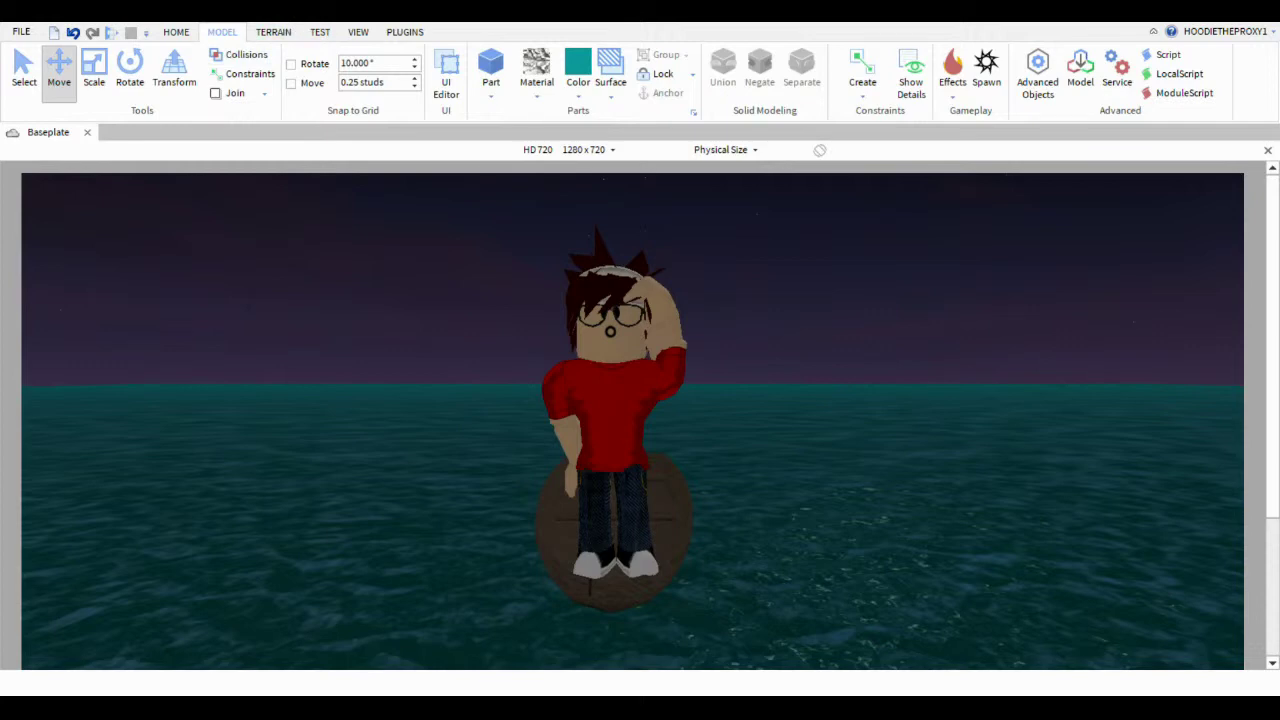
{"action": "left_click", "coordinate": [264, 32]}
{"action": "left_click", "coordinate": [320, 32]}
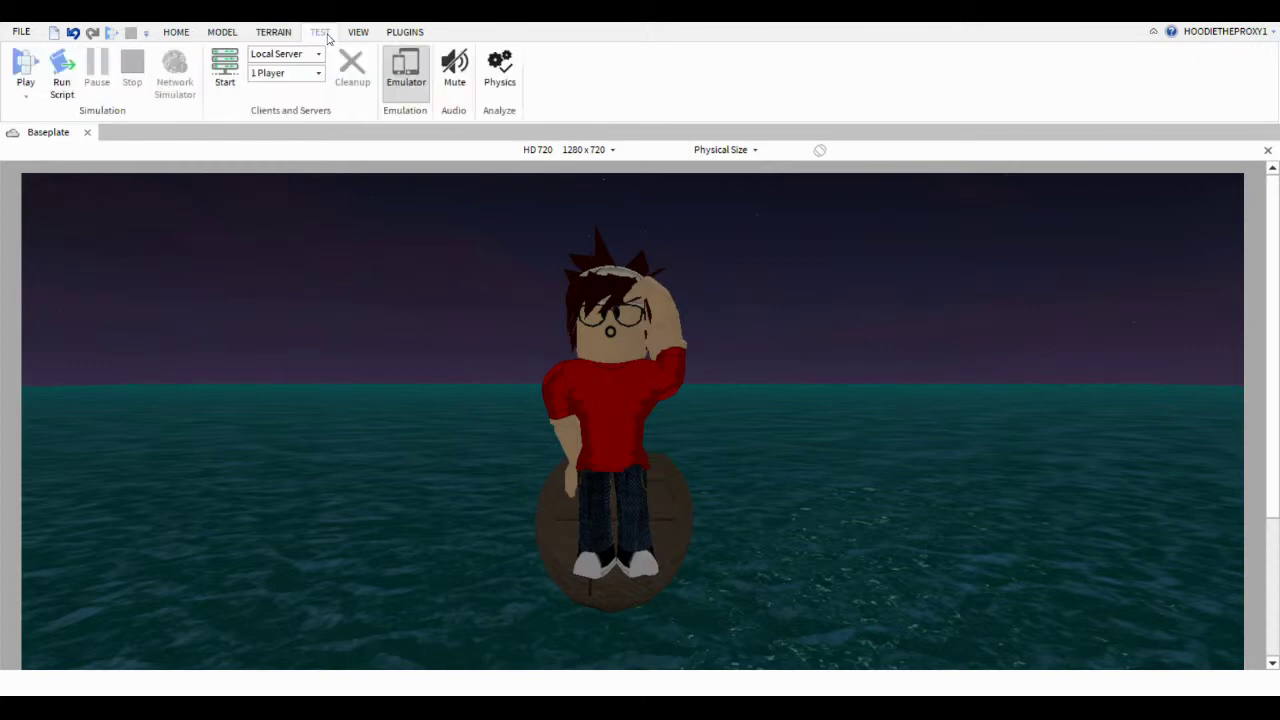
{"action": "left_click", "coordinate": [358, 32]}
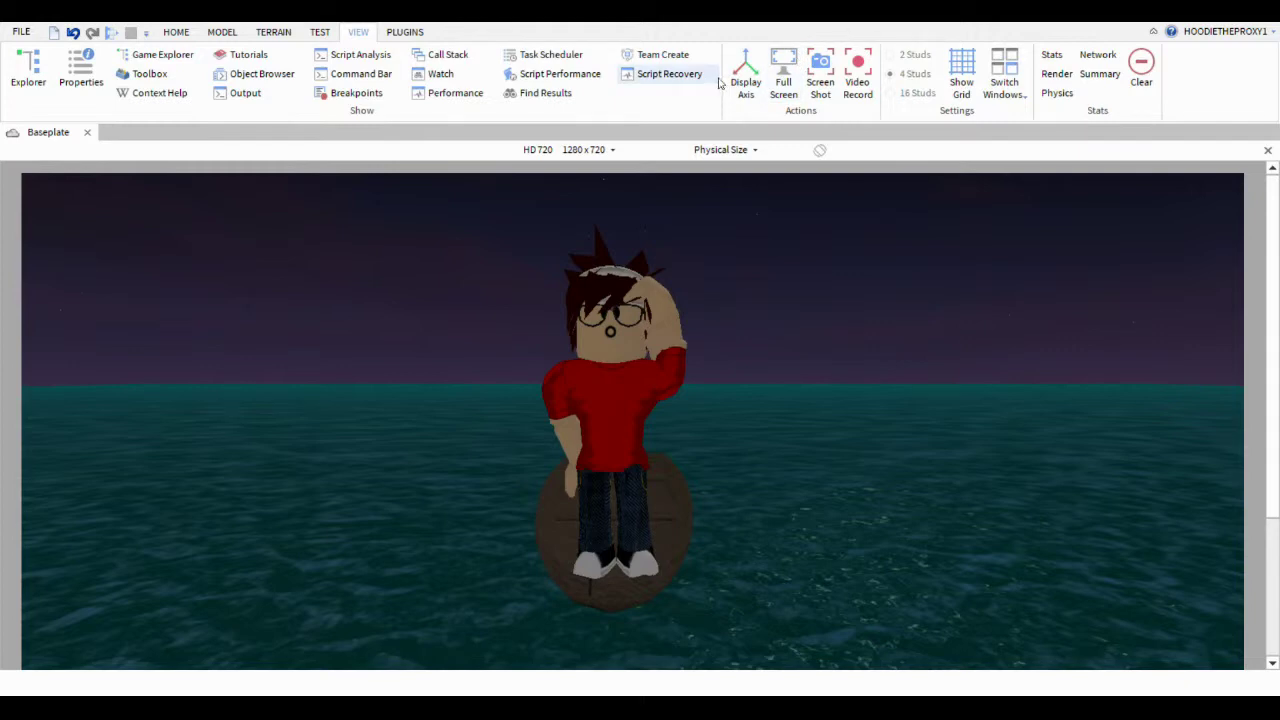
{"action": "left_click", "coordinate": [817, 65]}
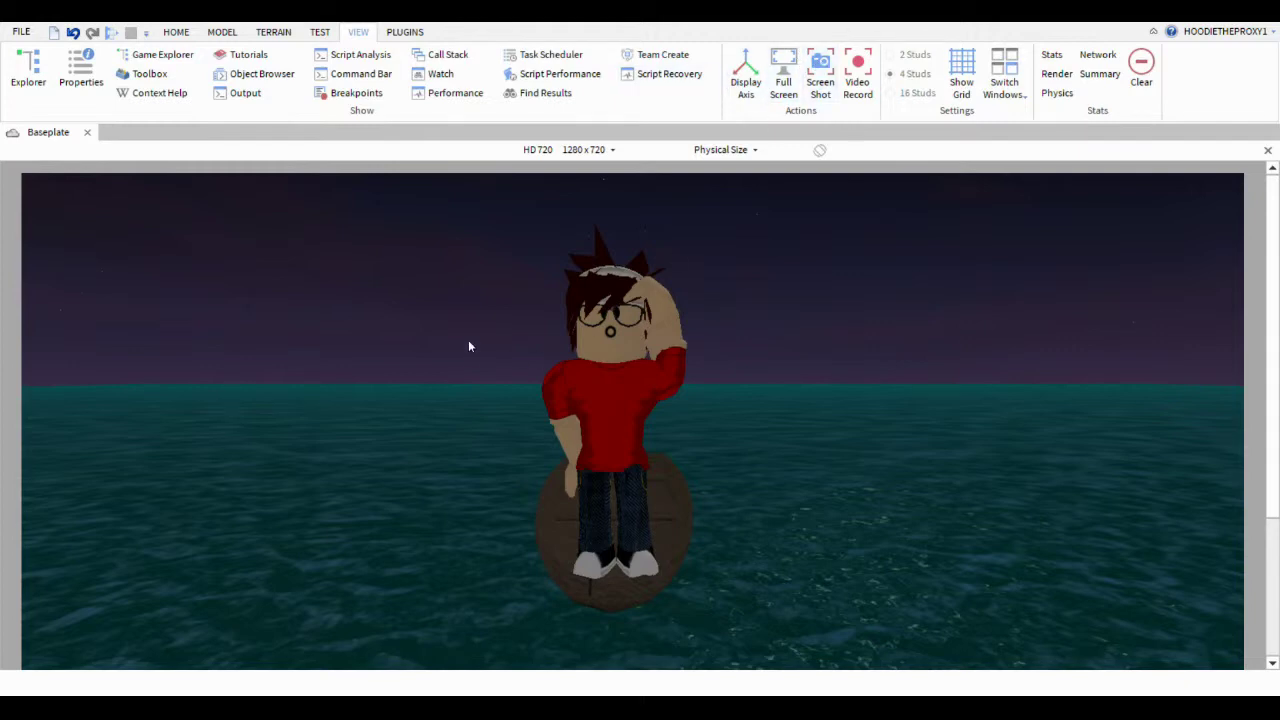
{"action": "left_click", "coordinate": [821, 65]}
Step: Toggle the device emulator to compare the views, leaving it turned off
{"action": "left_click", "coordinate": [320, 32]}
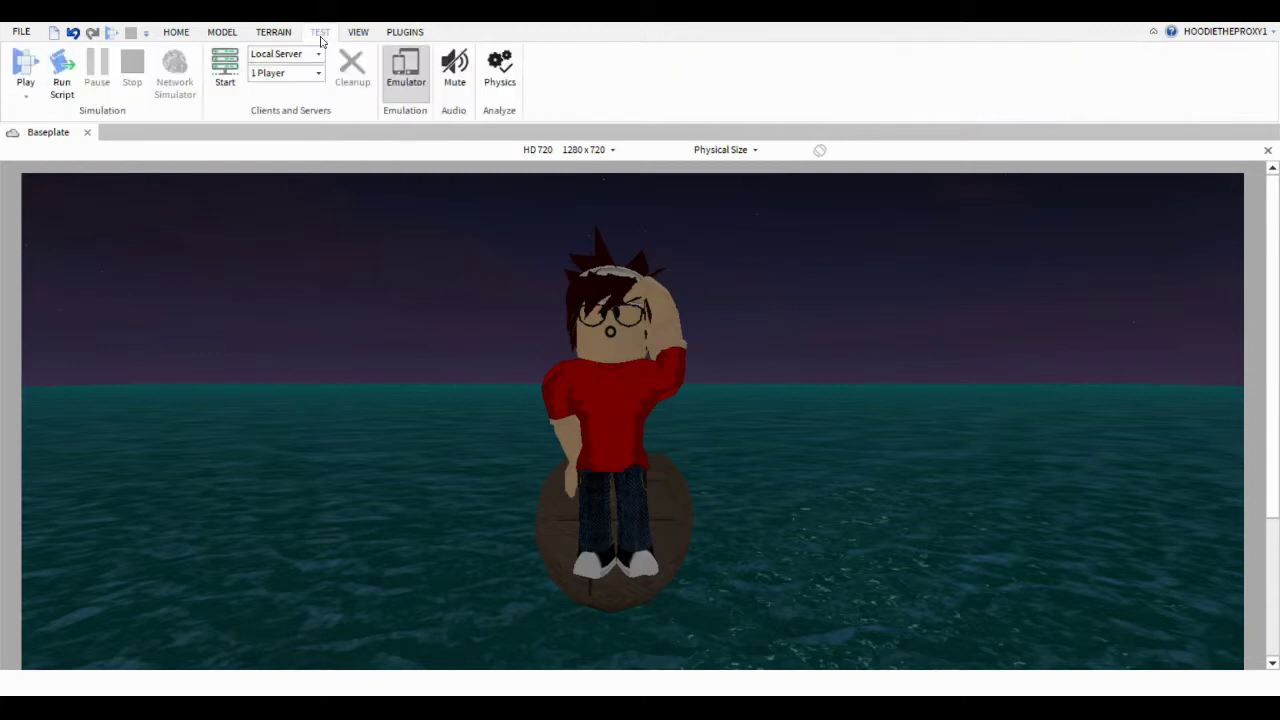
{"action": "left_click", "coordinate": [403, 70]}
{"action": "left_click", "coordinate": [402, 74]}
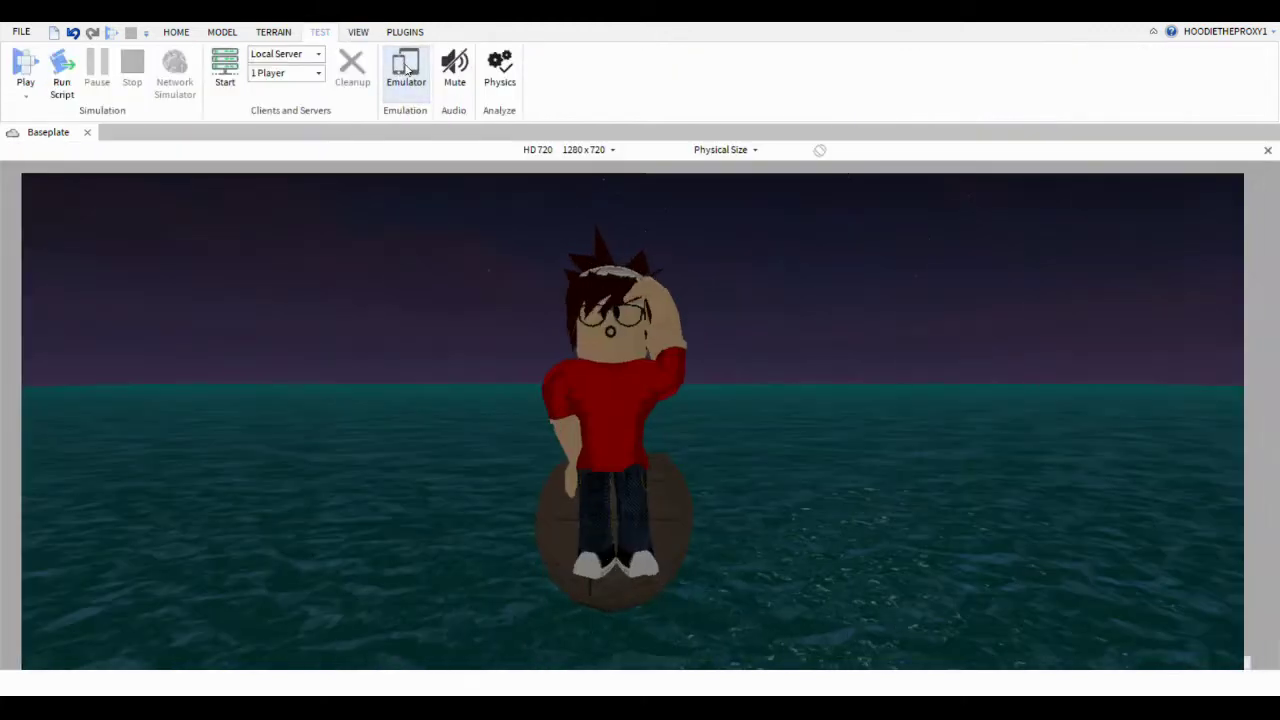
{"action": "left_click", "coordinate": [406, 72]}
{"action": "left_click", "coordinate": [406, 72]}
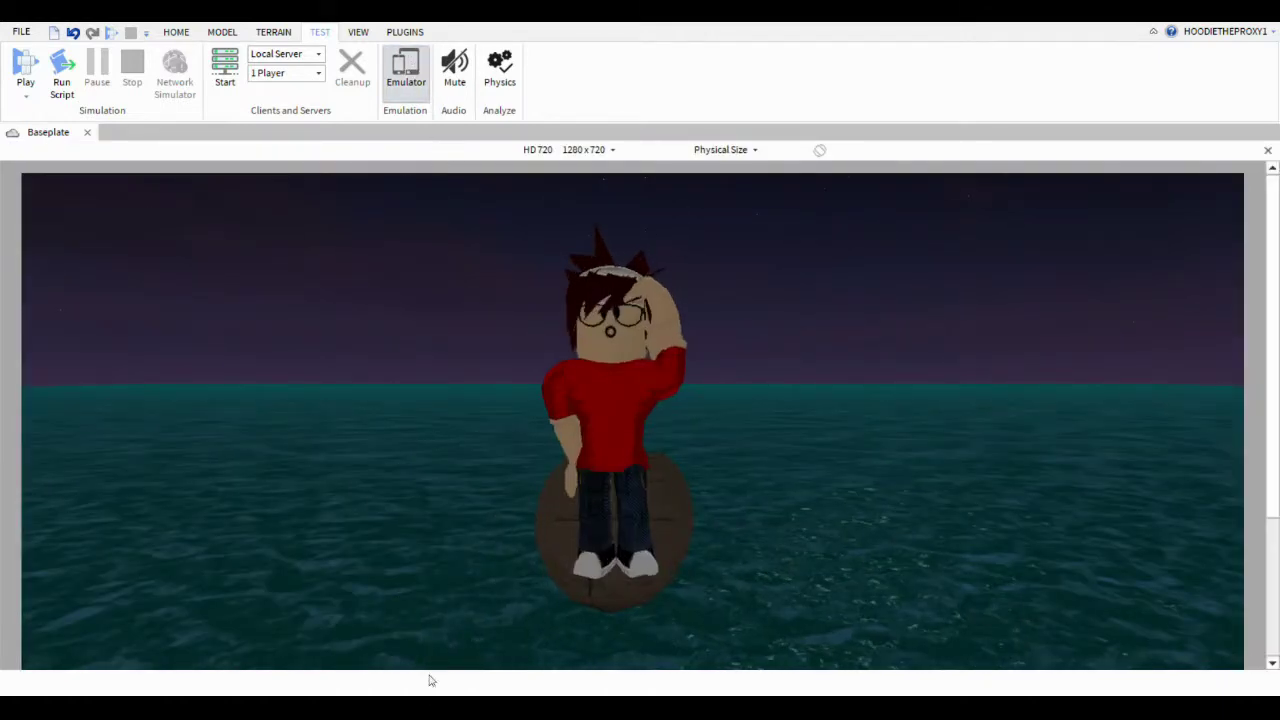
{"action": "left_click", "coordinate": [410, 74]}
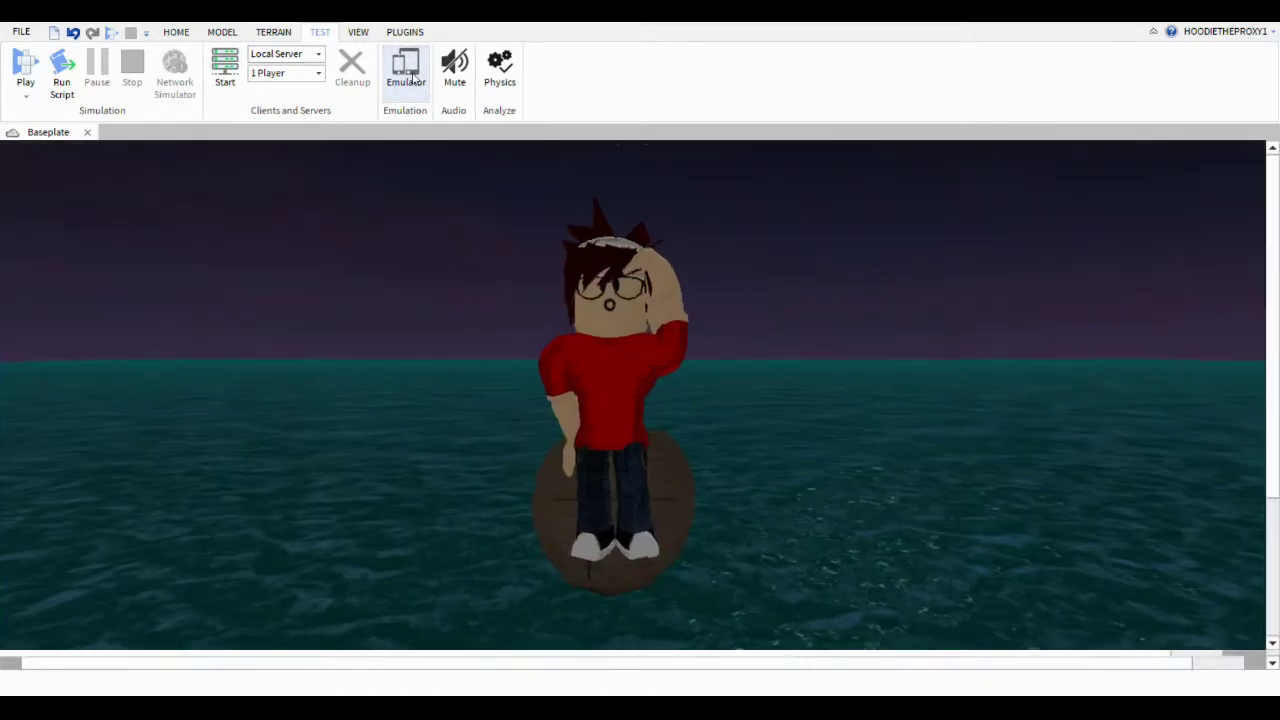